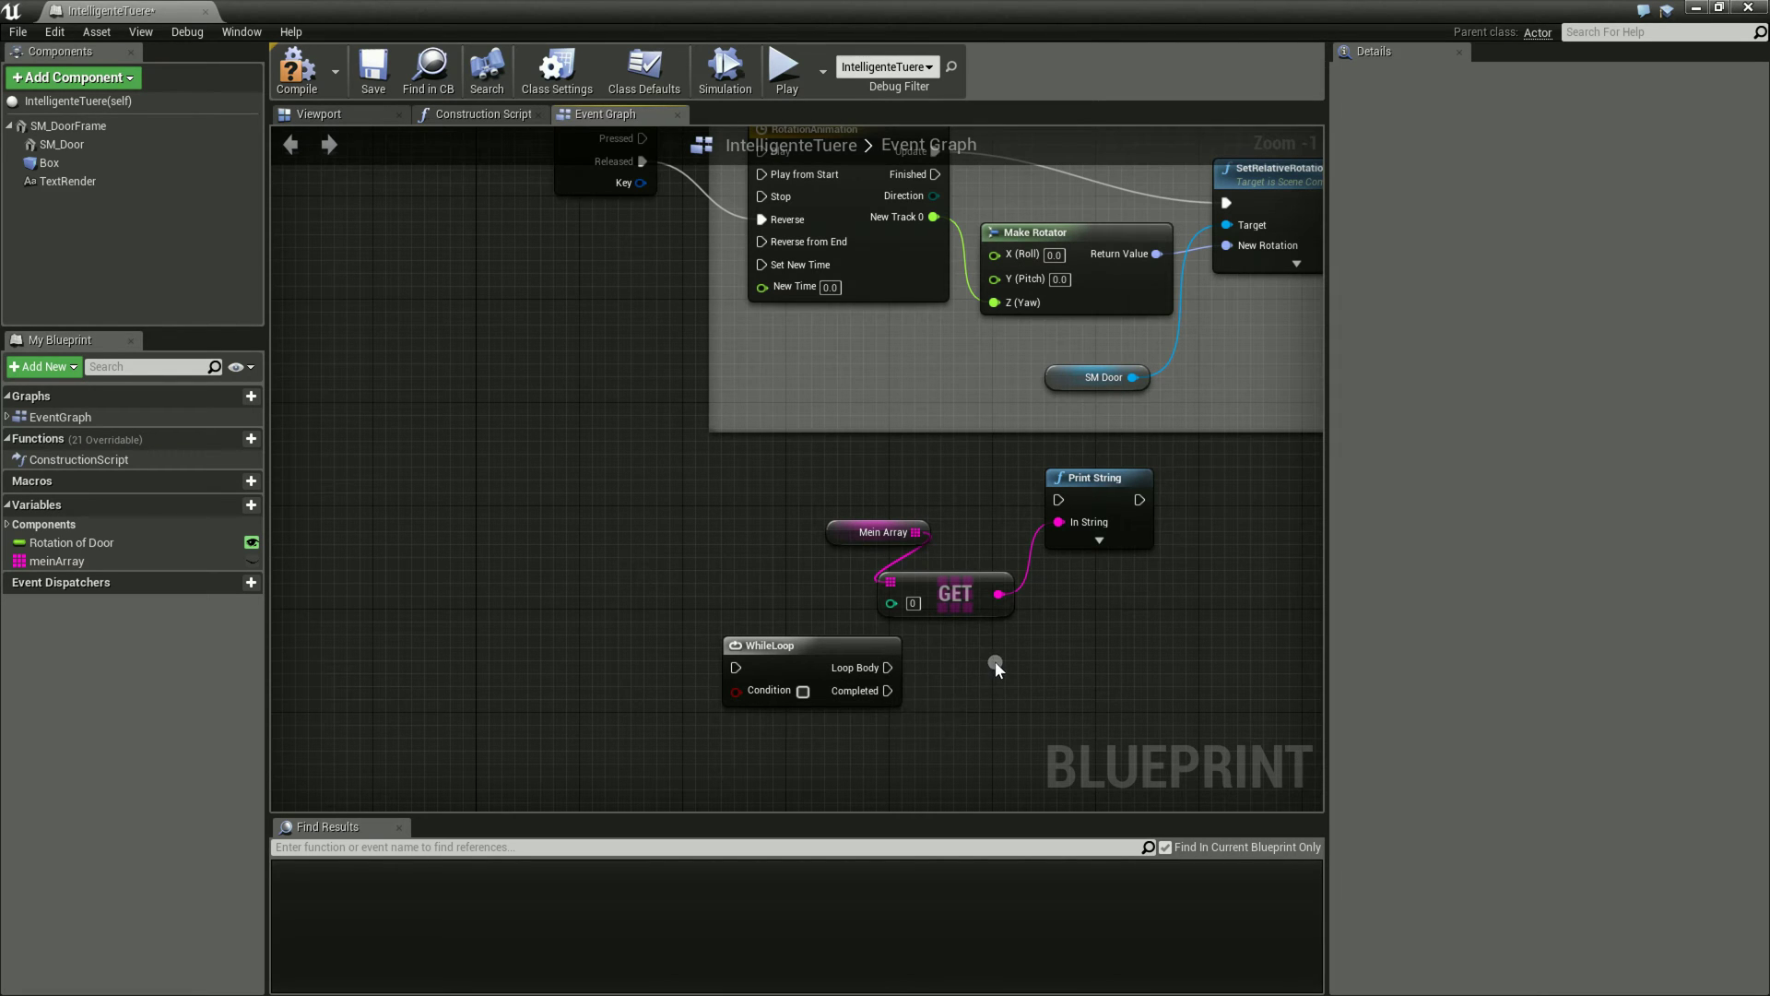
- Move the WhileLoop node up and left, next to the Mein Array getter that feeds GET and Print String
right_drag(1109, 566, 1029, 556)
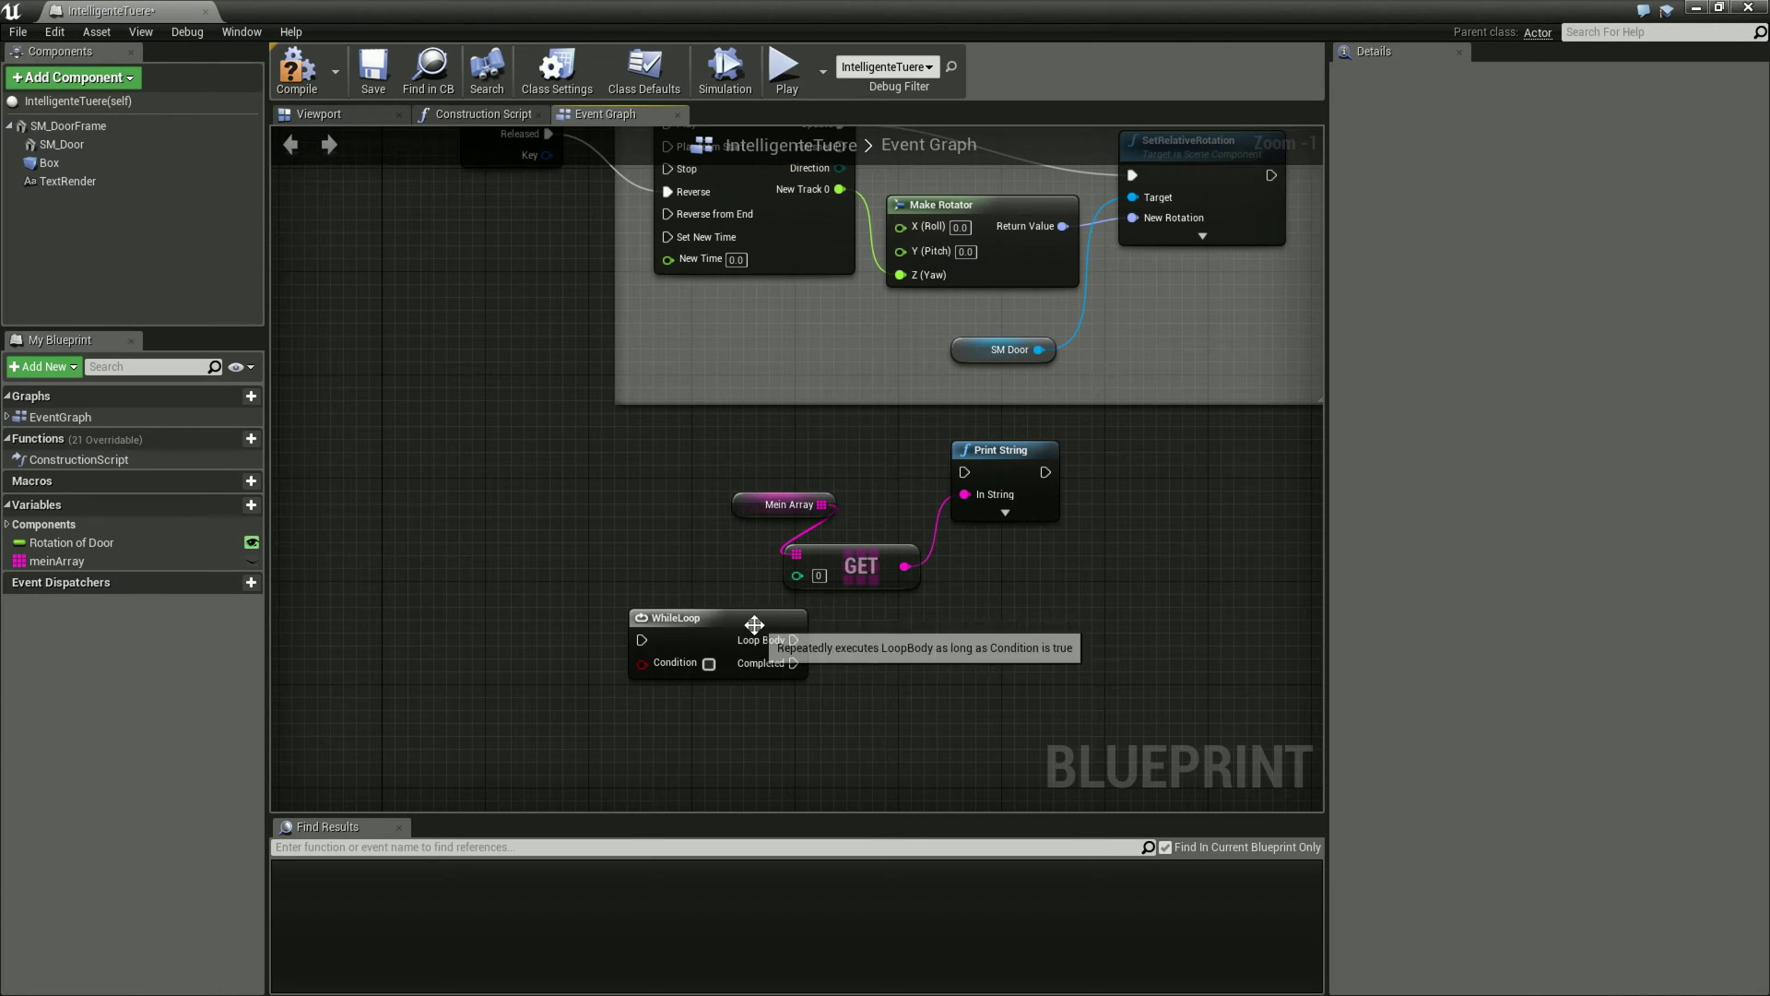
drag(742, 624, 639, 468)
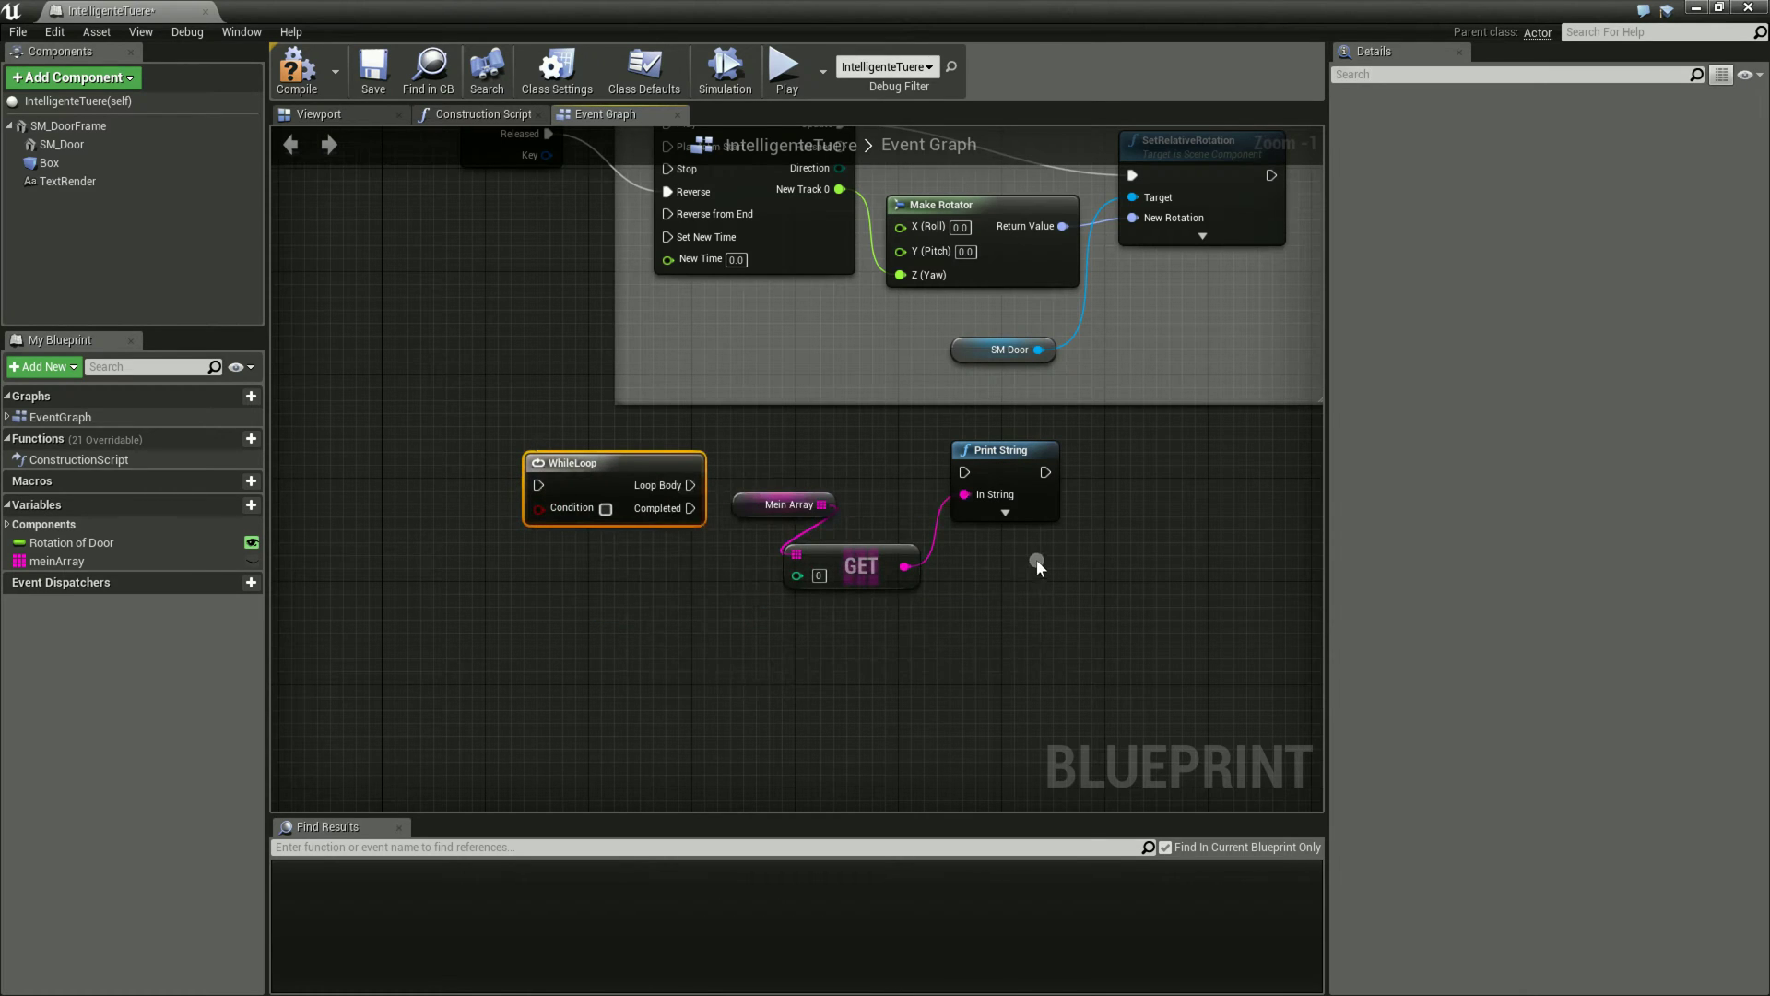
right_drag(1036, 559, 1028, 582)
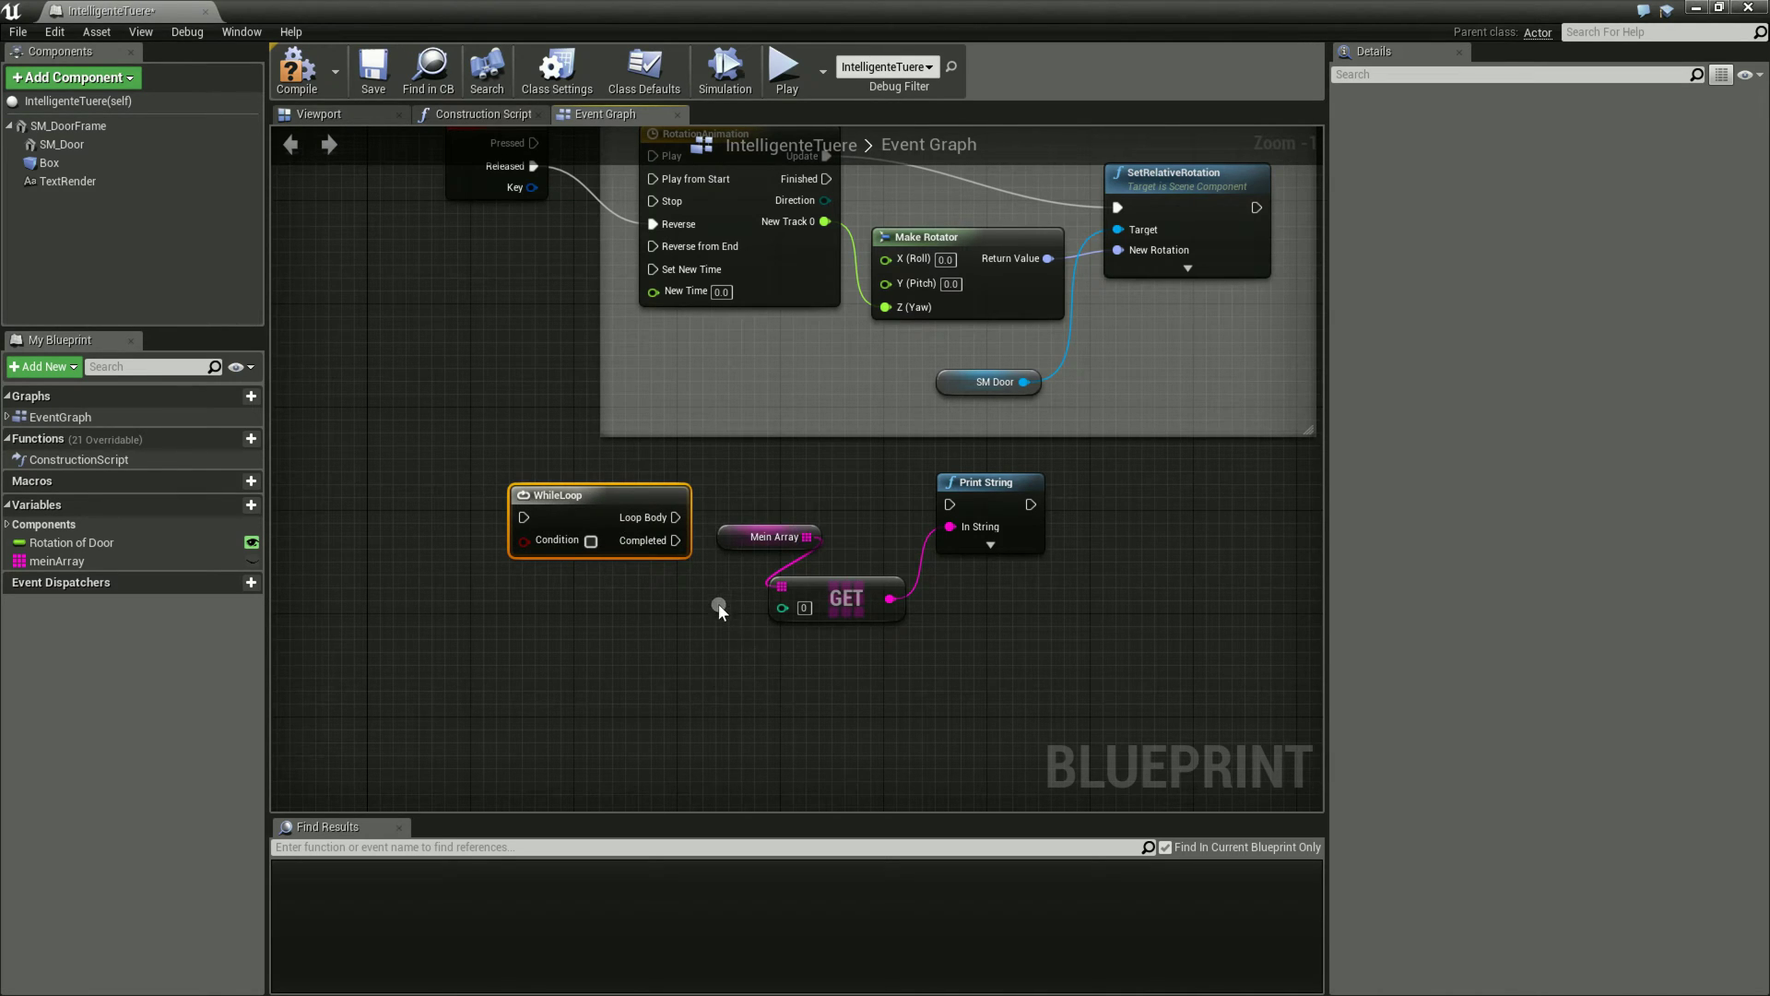
right_drag(1088, 594, 1095, 600)
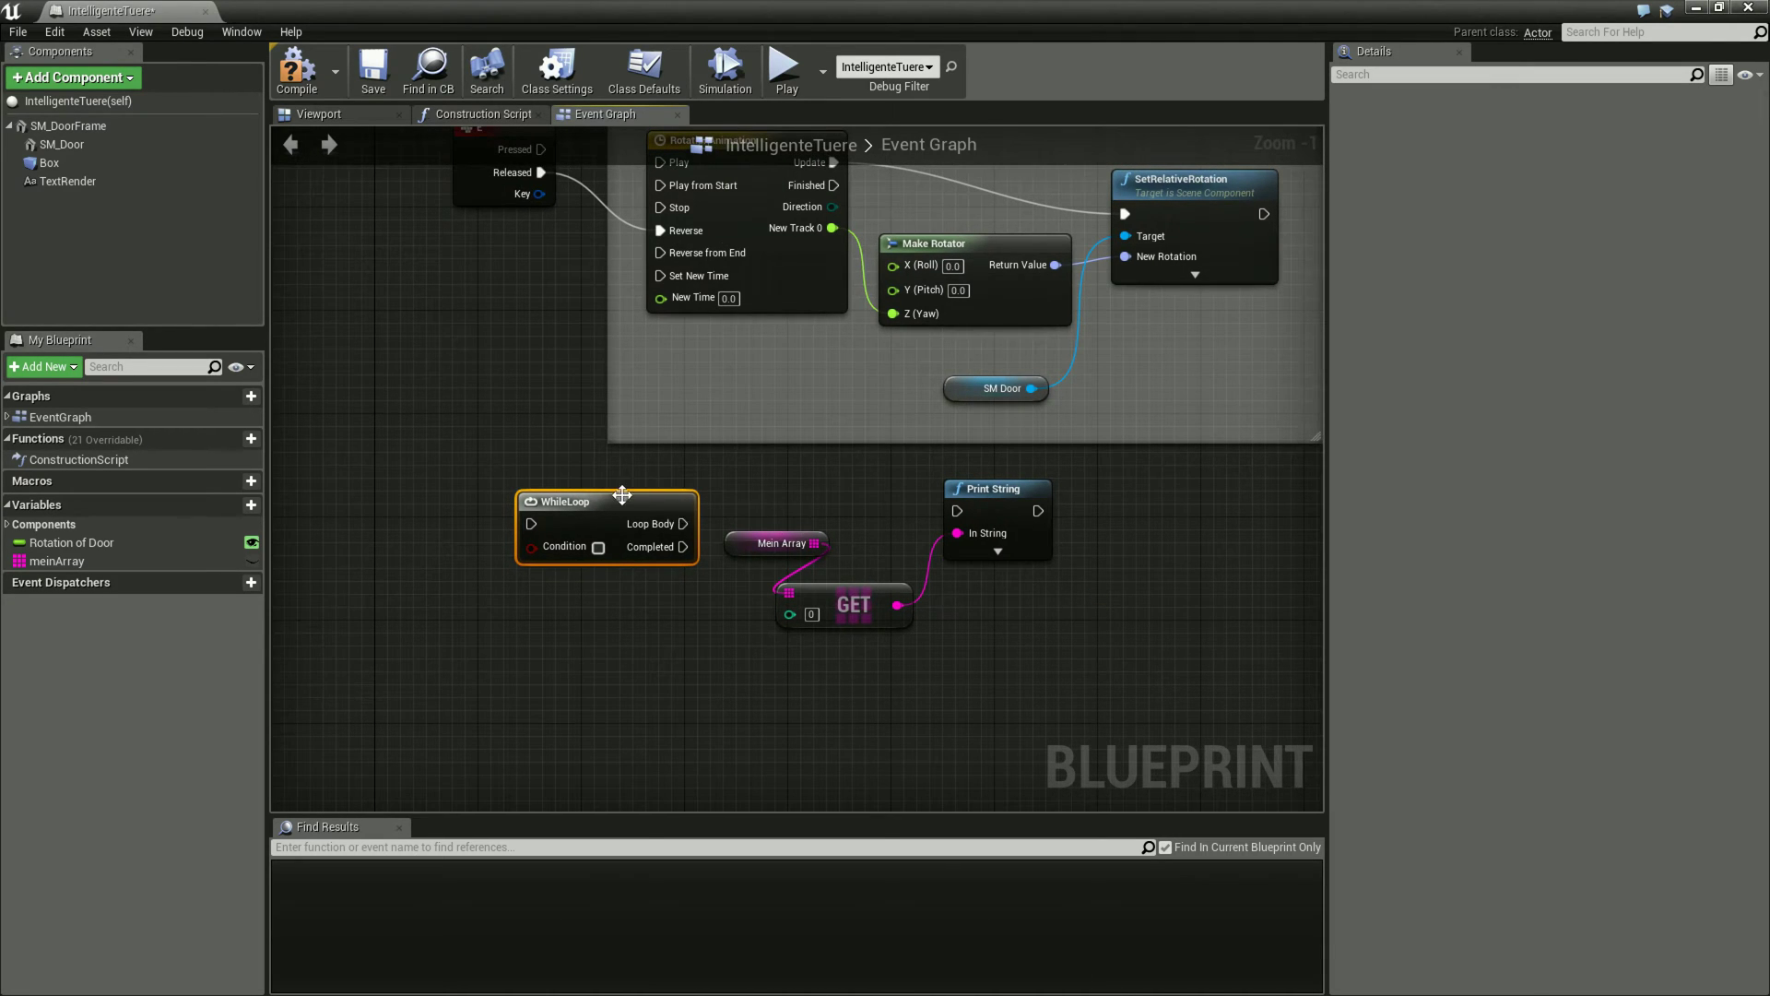
drag(622, 495, 674, 482)
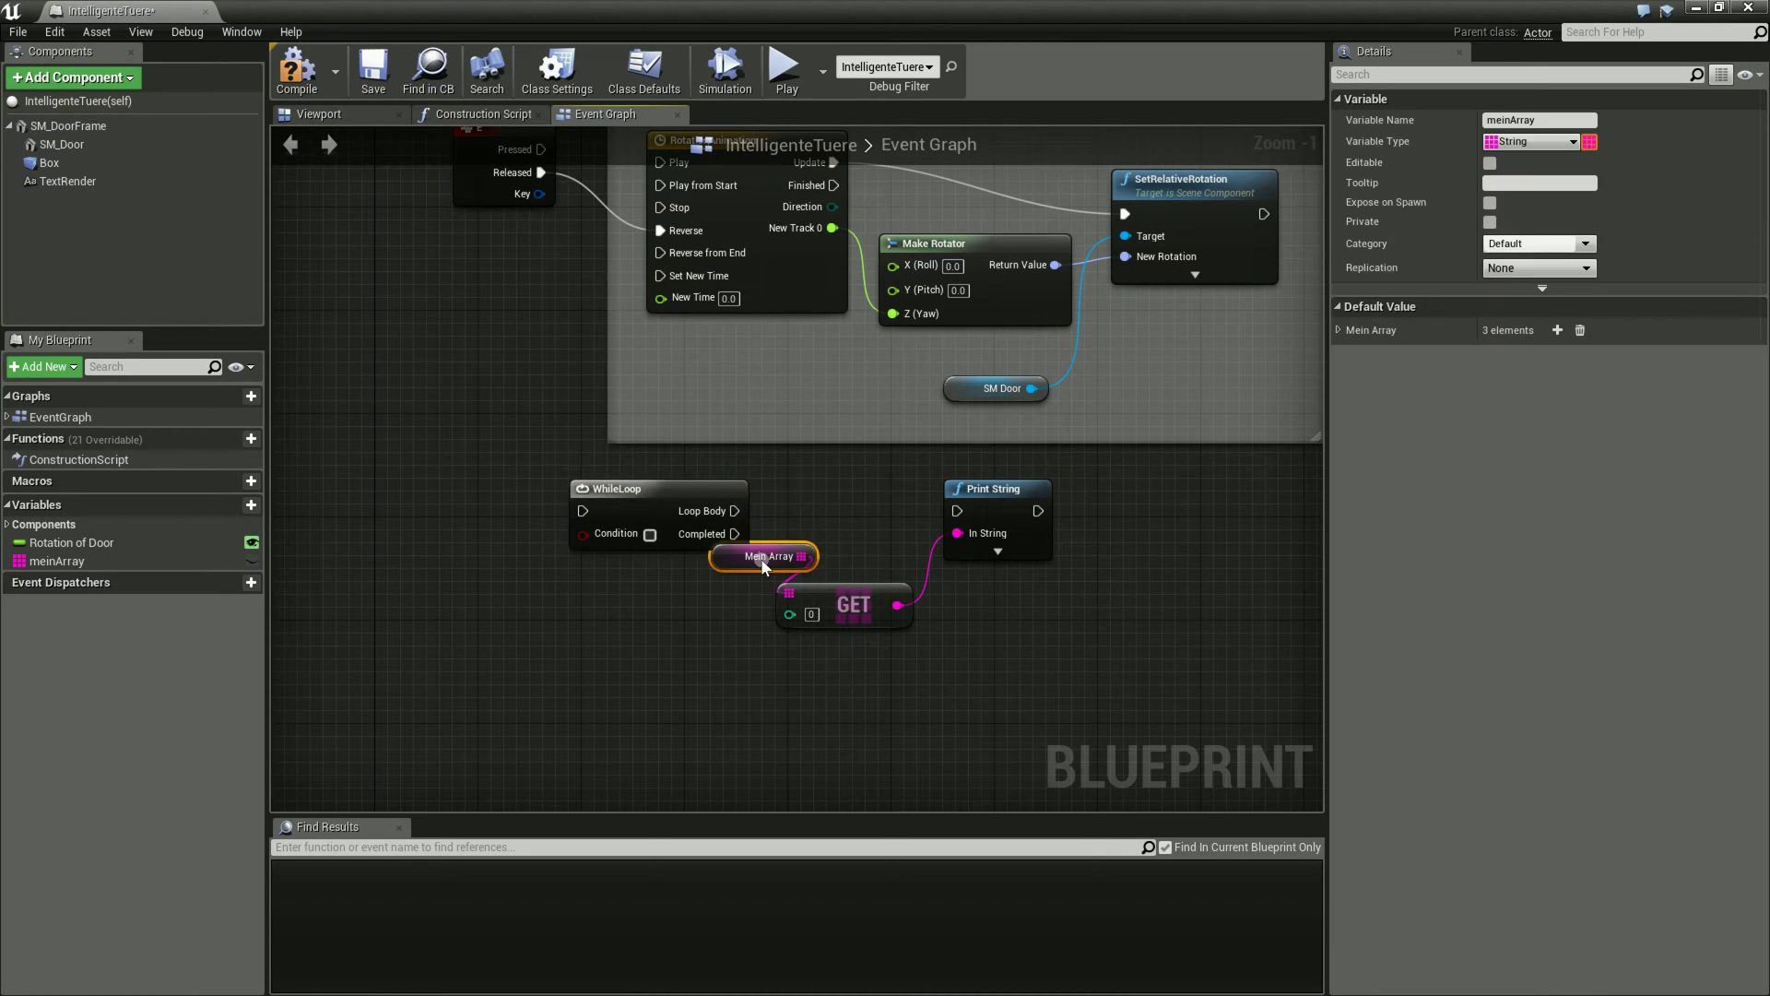
- Wire E Pressed into WhileLoop, Loop Body to Print String, and Completed to RotationAnimation Play
drag(782, 544, 671, 608)
drag(735, 510, 957, 510)
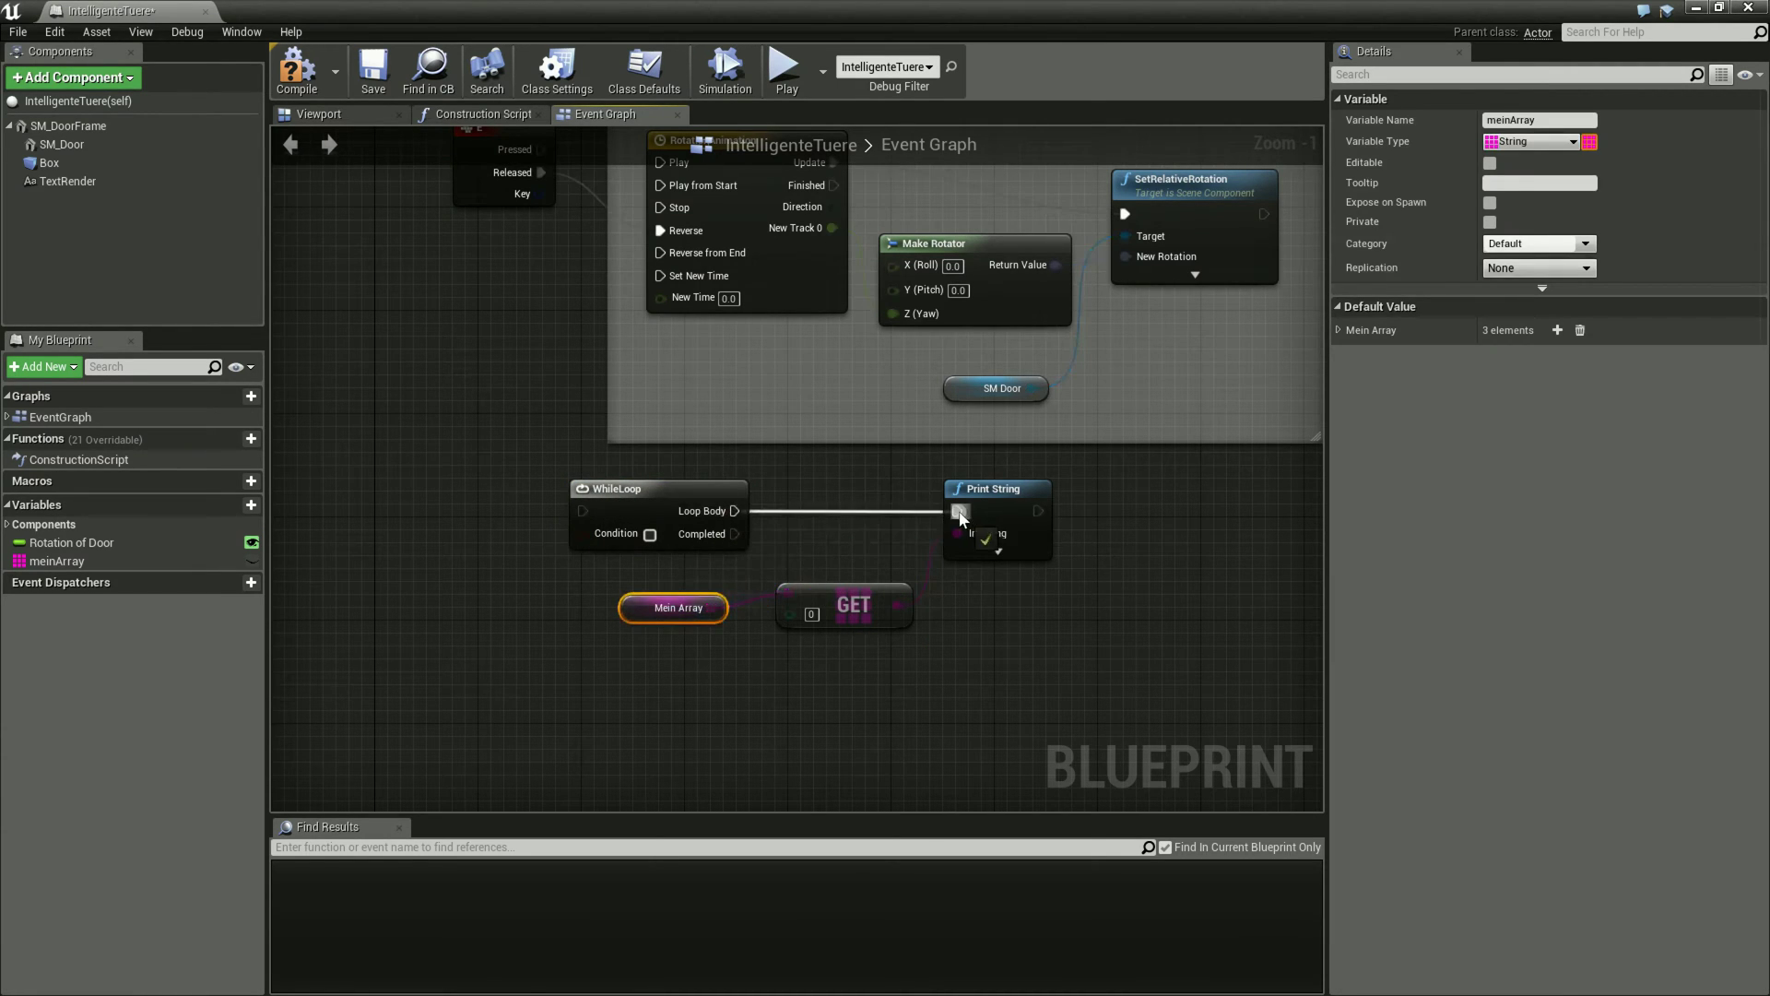
right_drag(727, 542, 739, 599)
drag(745, 591, 671, 222)
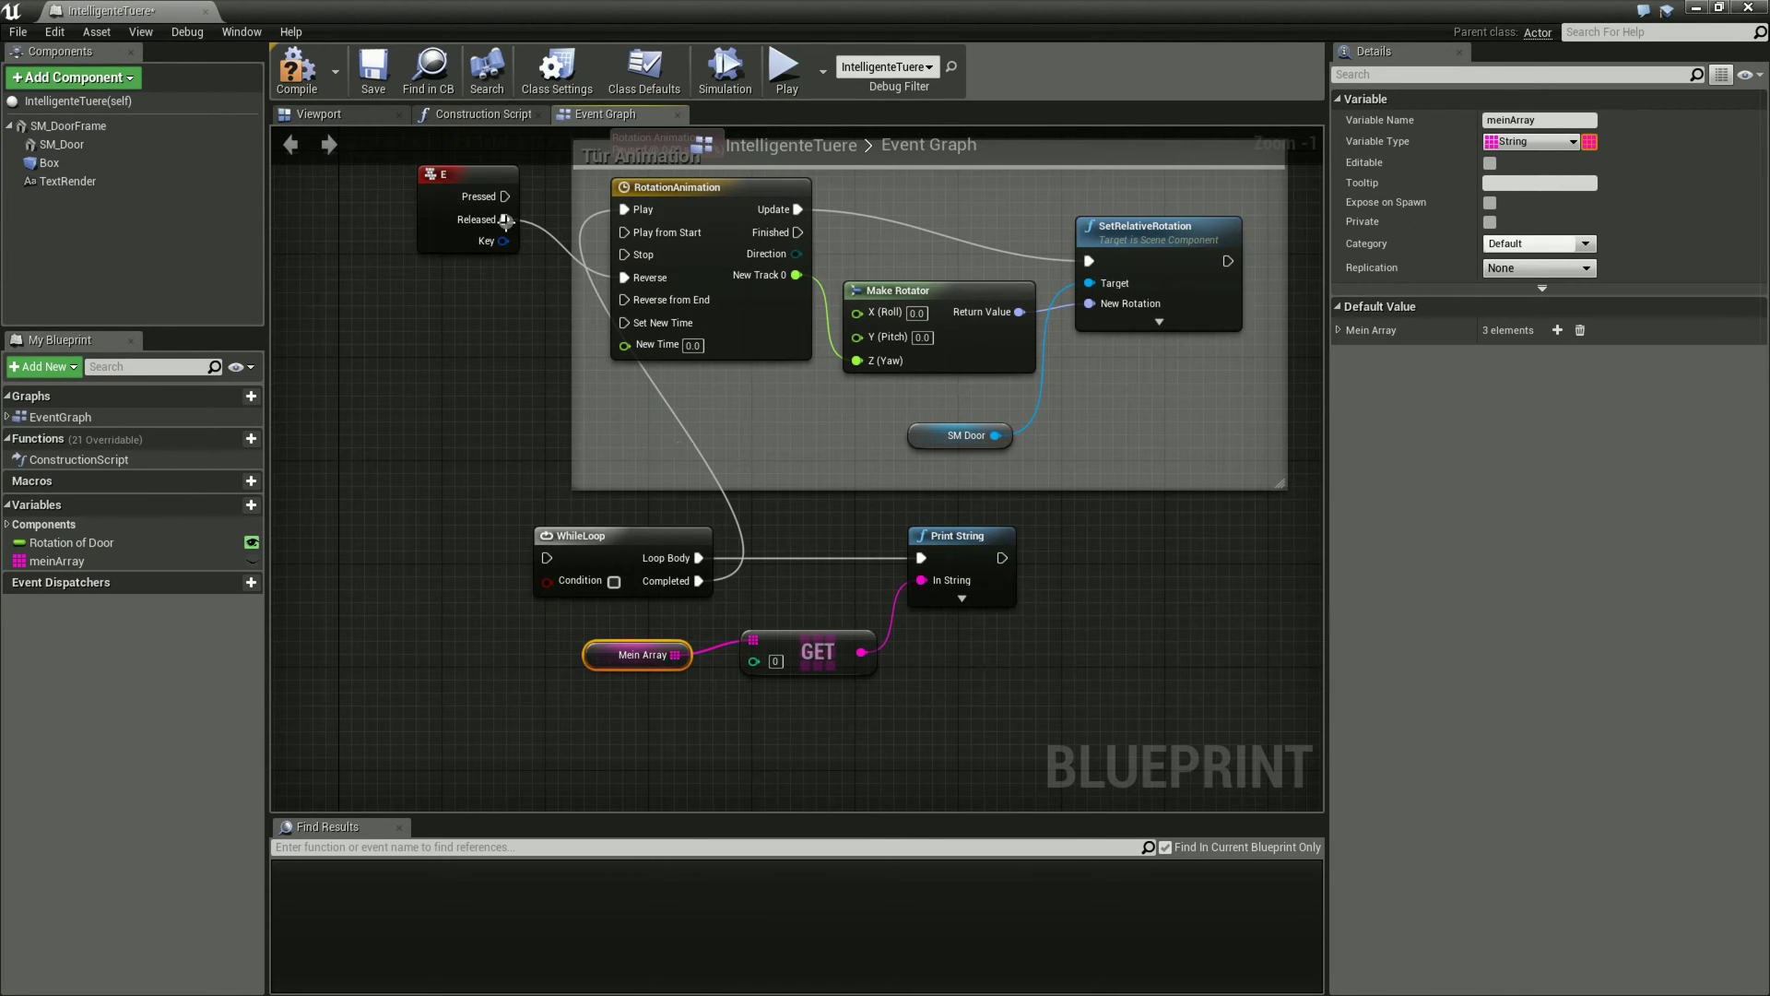
drag(505, 196, 548, 558)
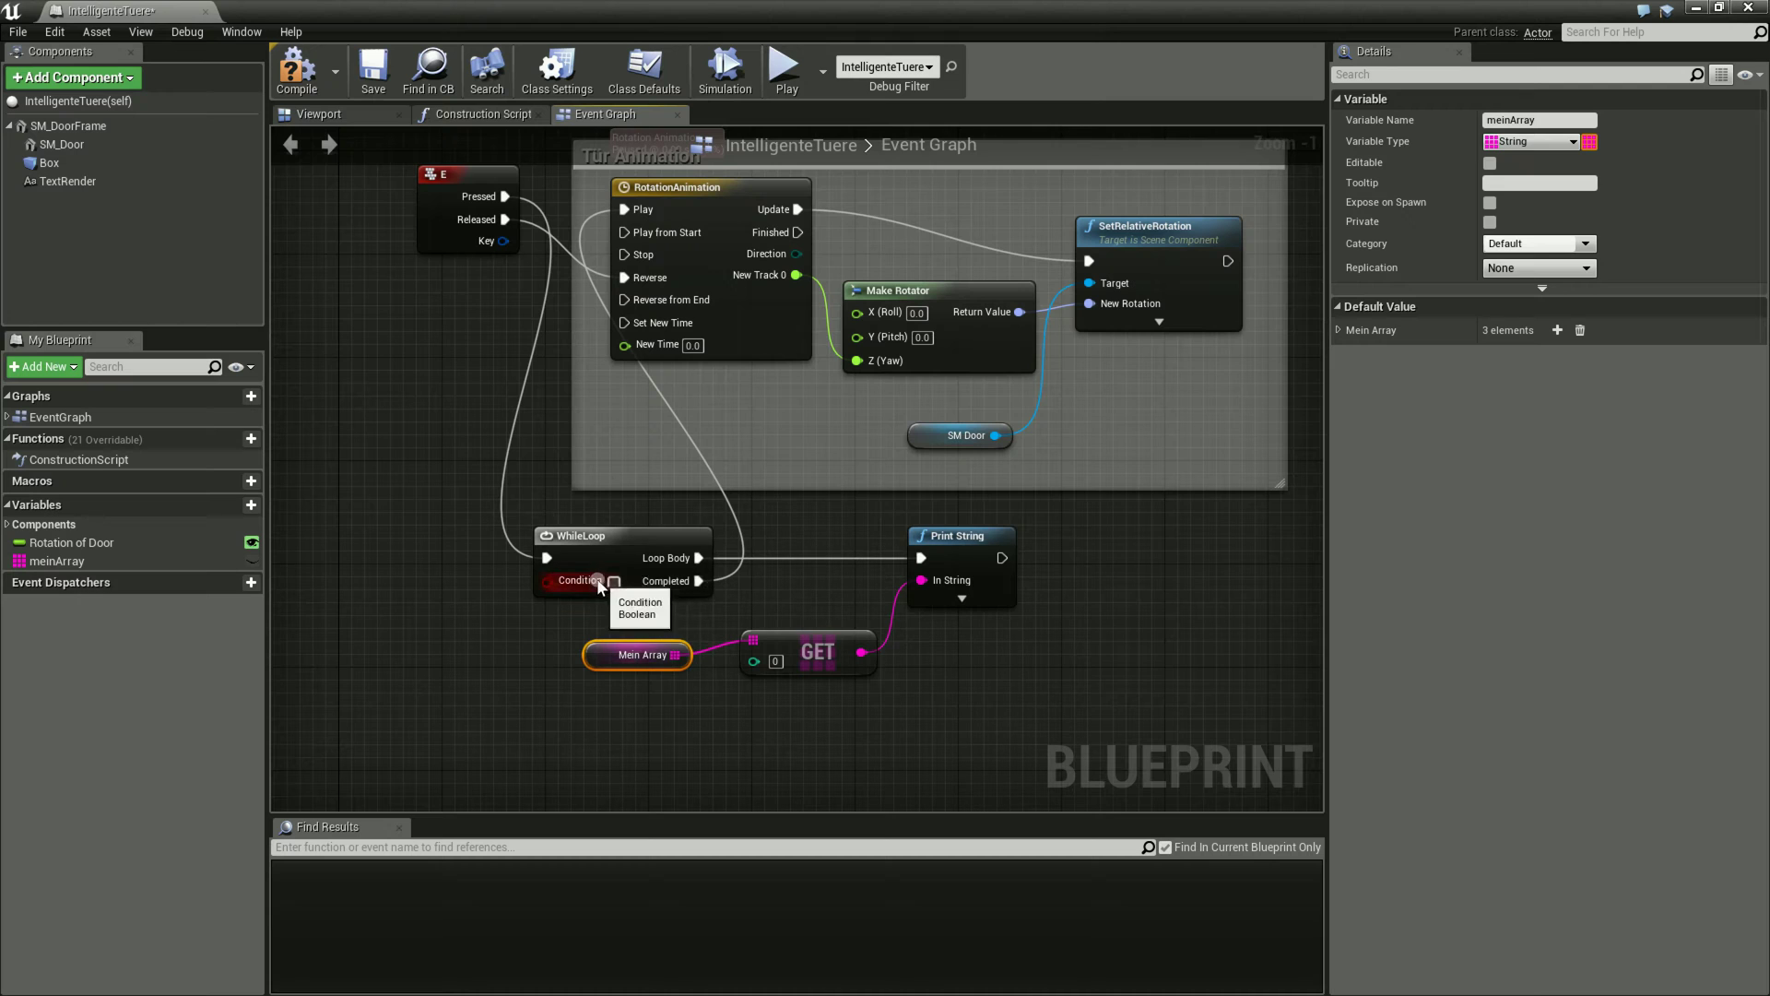
right_drag(557, 604, 732, 589)
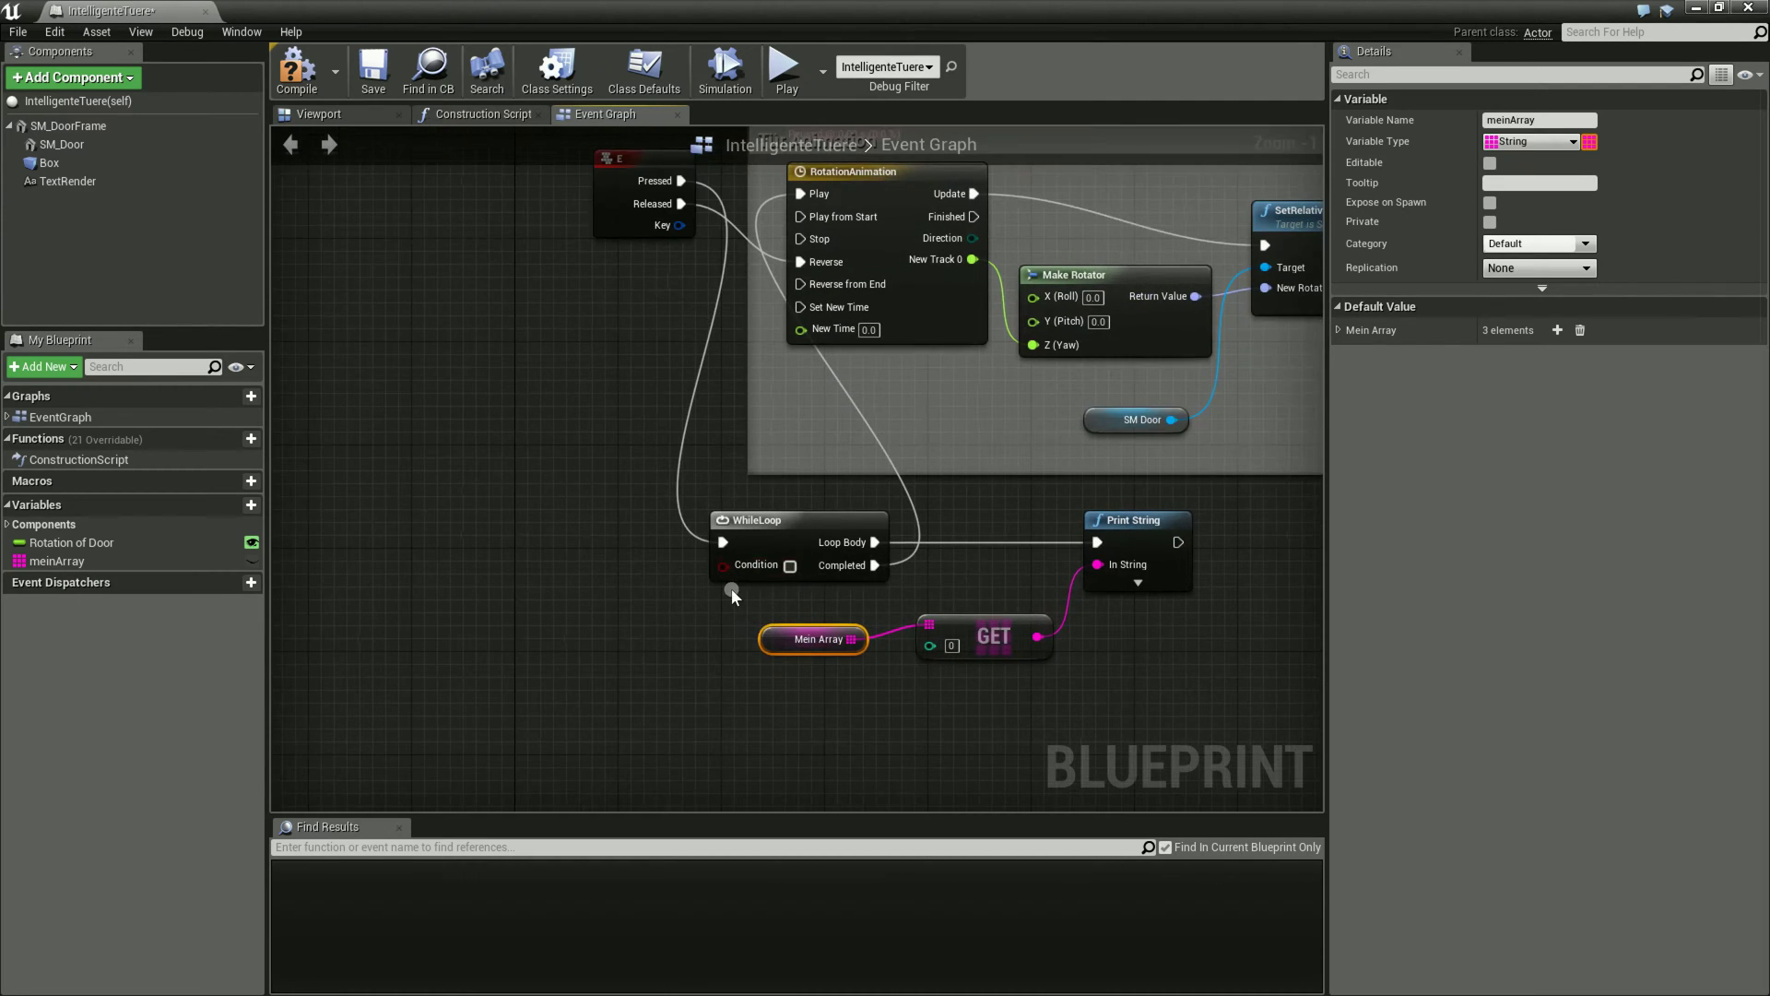
- Create variable NewVar_0 of type Integer with a default value of 10
drag(724, 571, 627, 576)
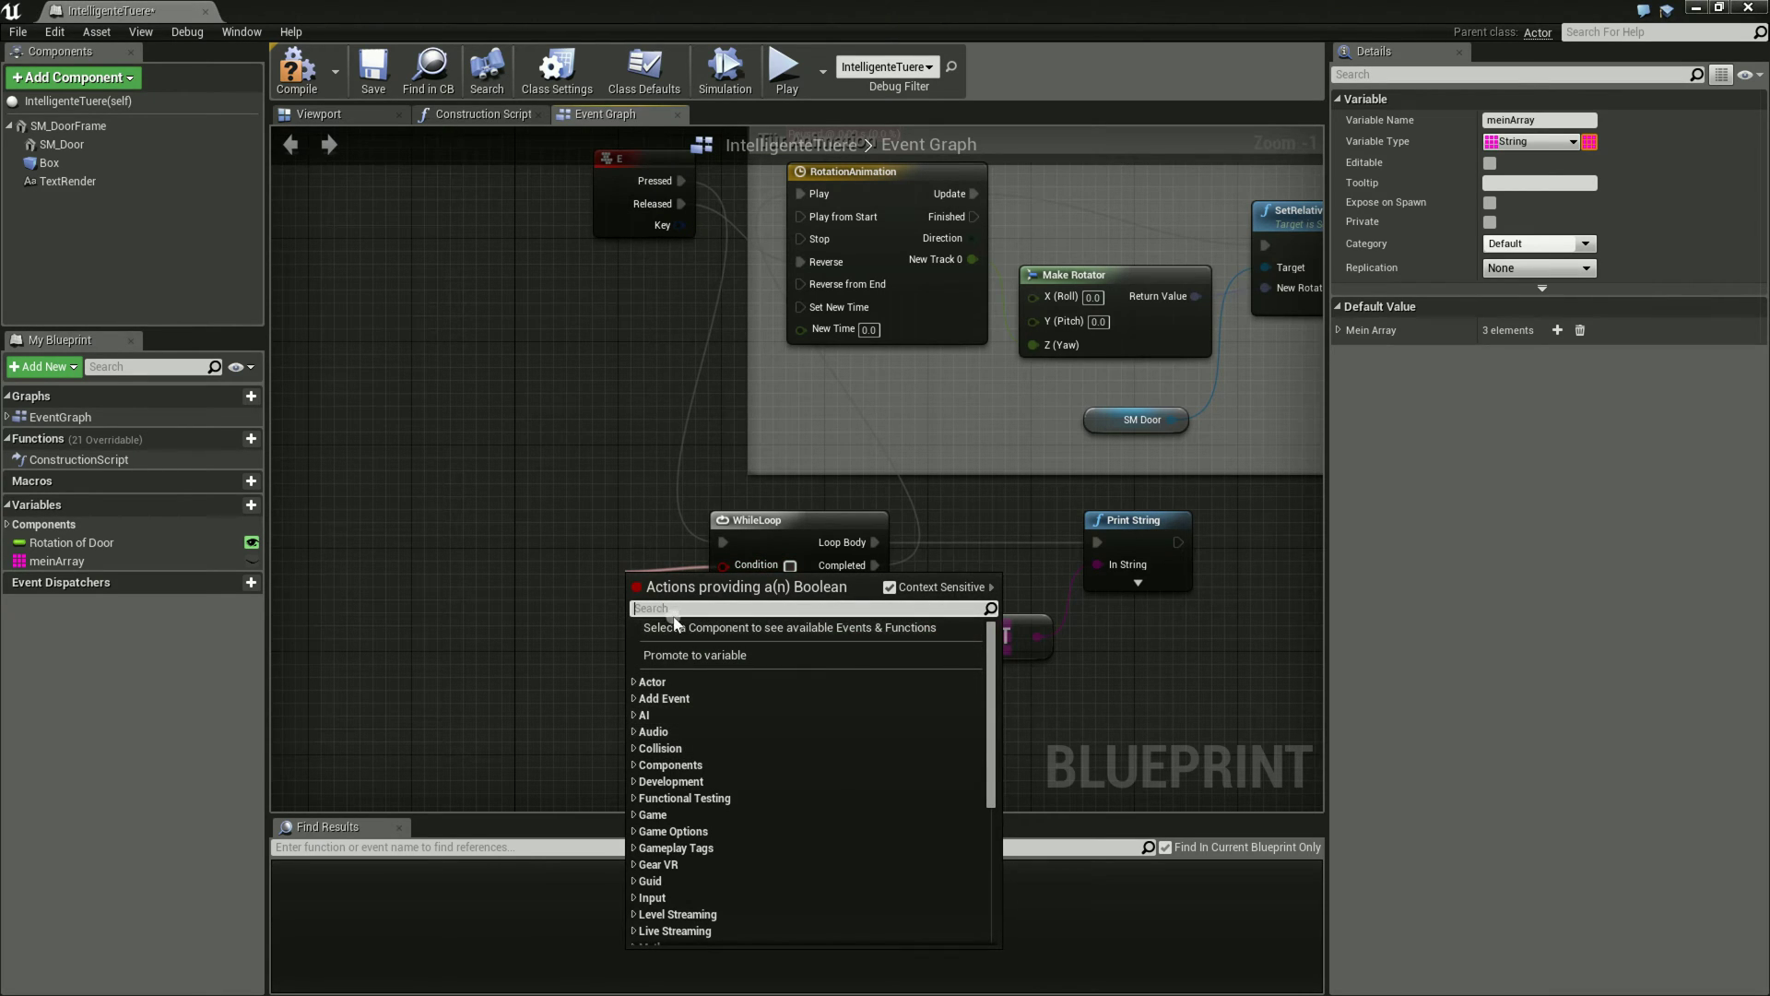
click(531, 662)
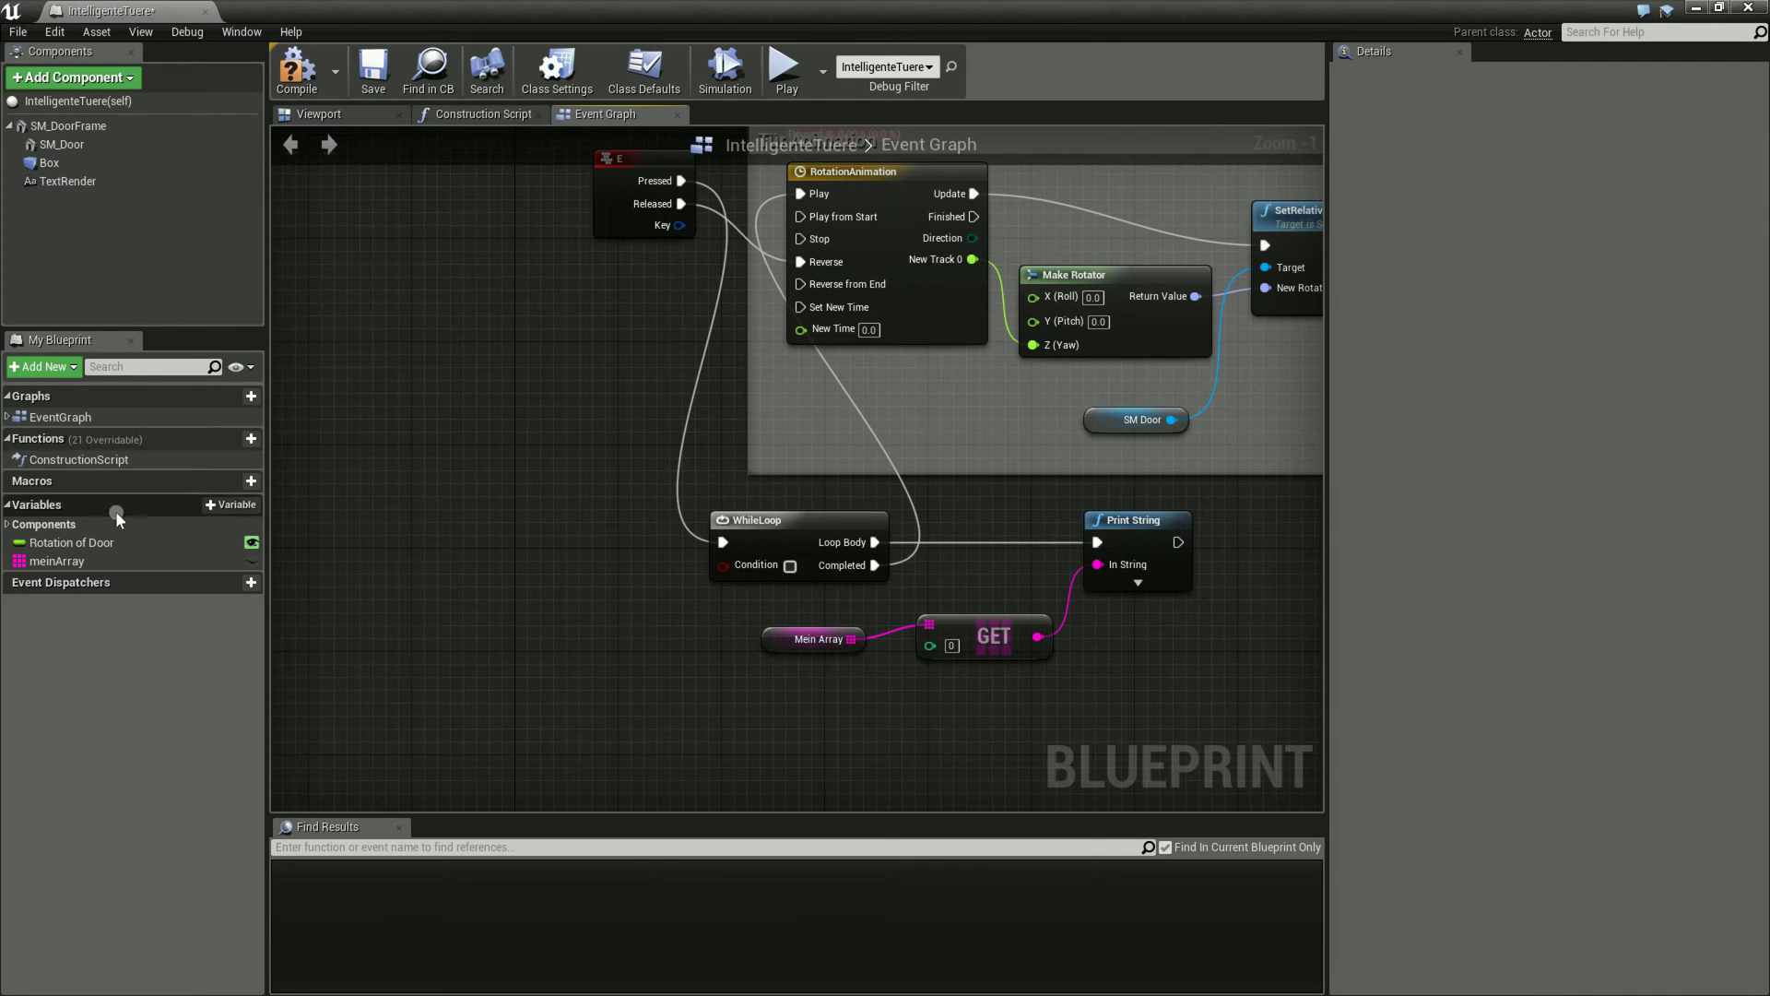
click(250, 504)
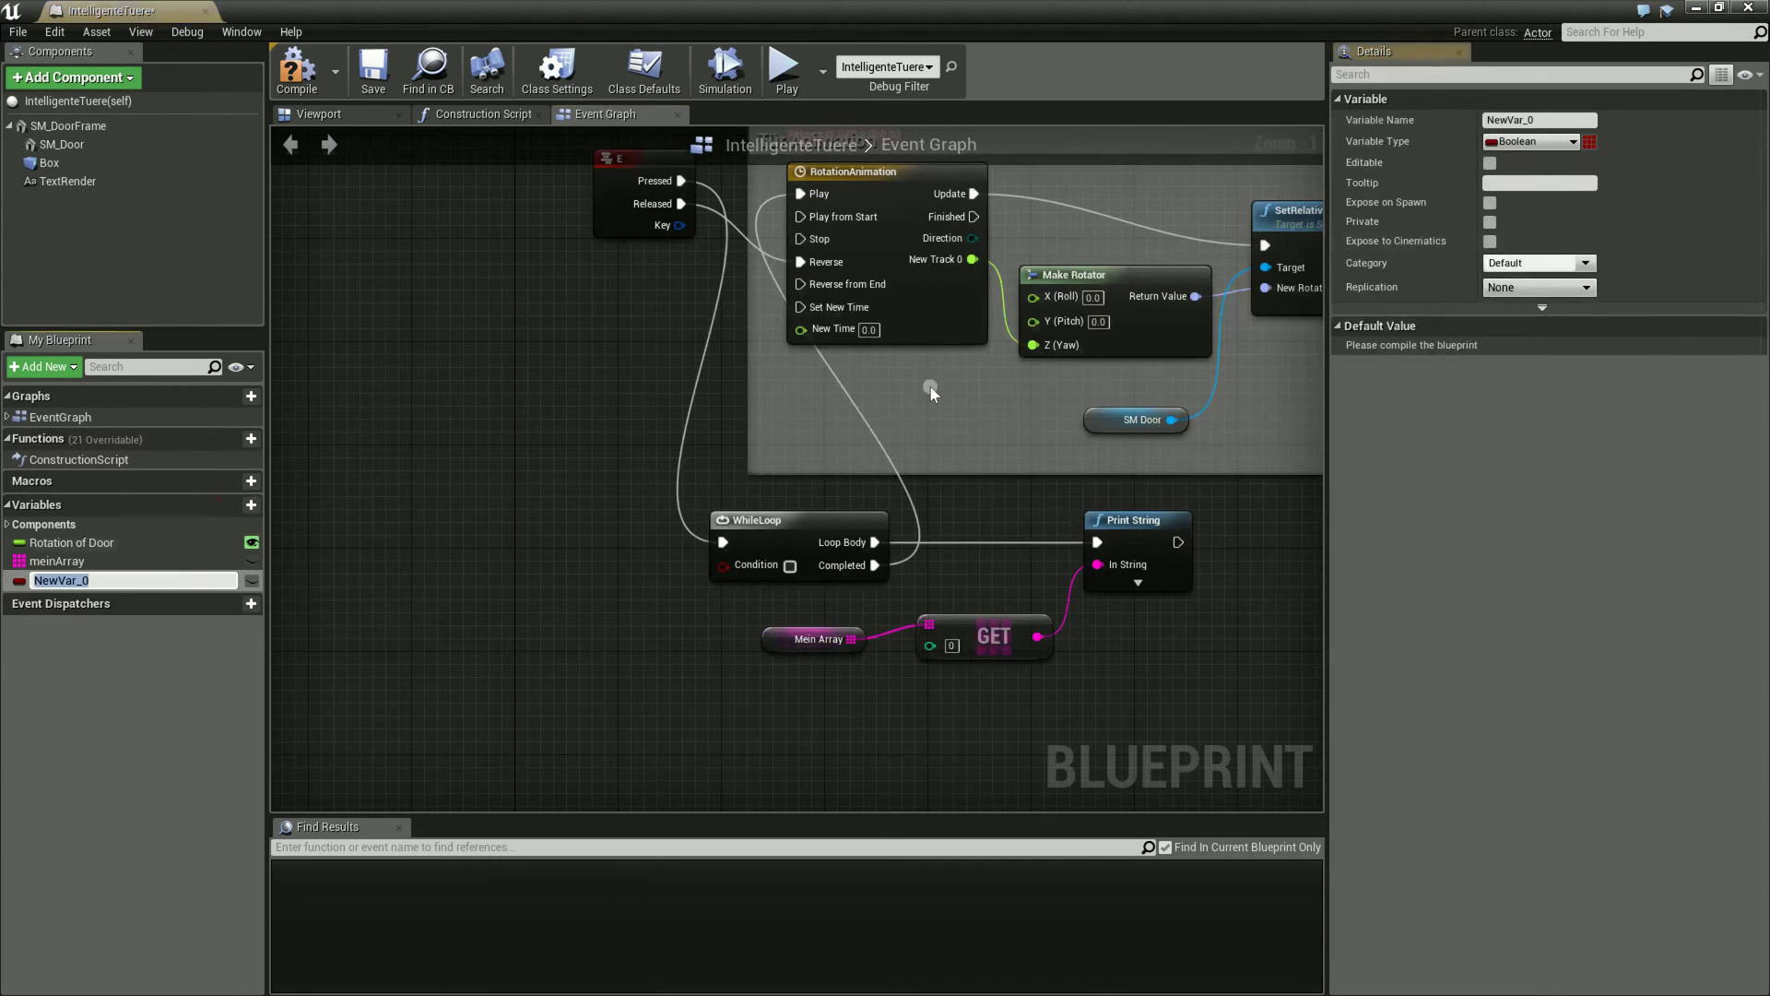
click(1522, 141)
click(1523, 223)
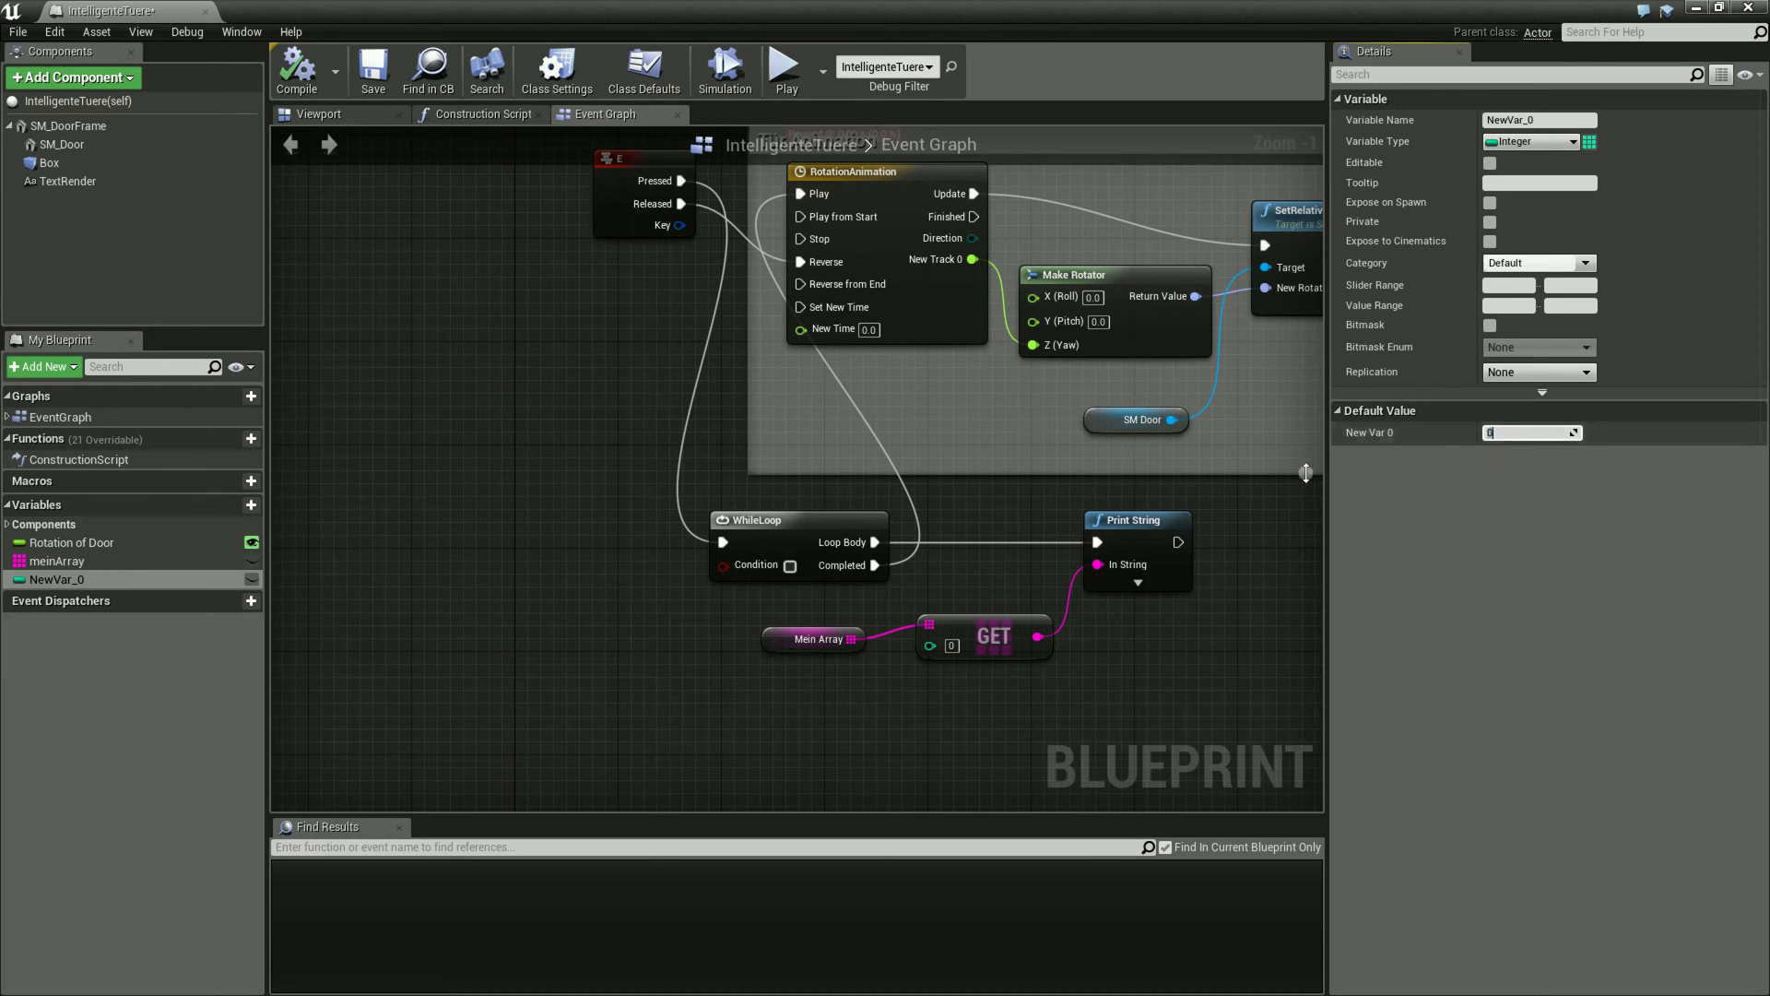
text(10)
key(Tab)
click(662, 596)
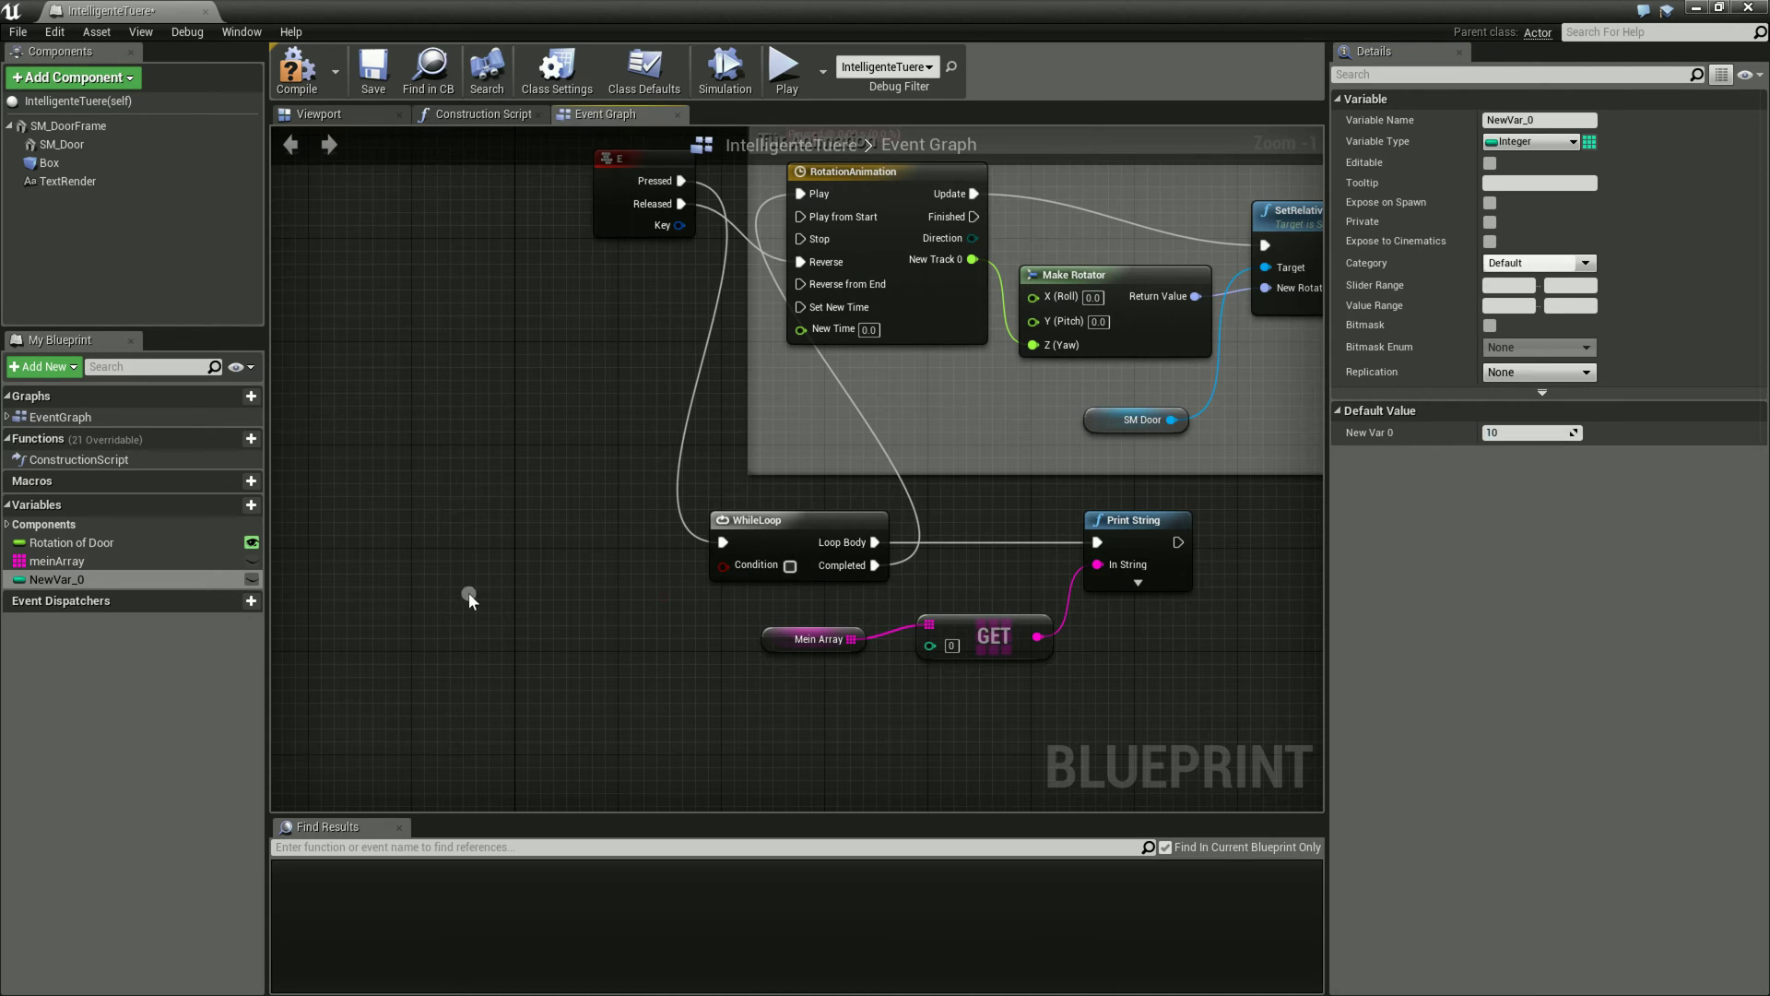
- Place a New Var 0 getter left of the WhileLoop and search the actions for 'less'
drag(95, 590, 454, 539)
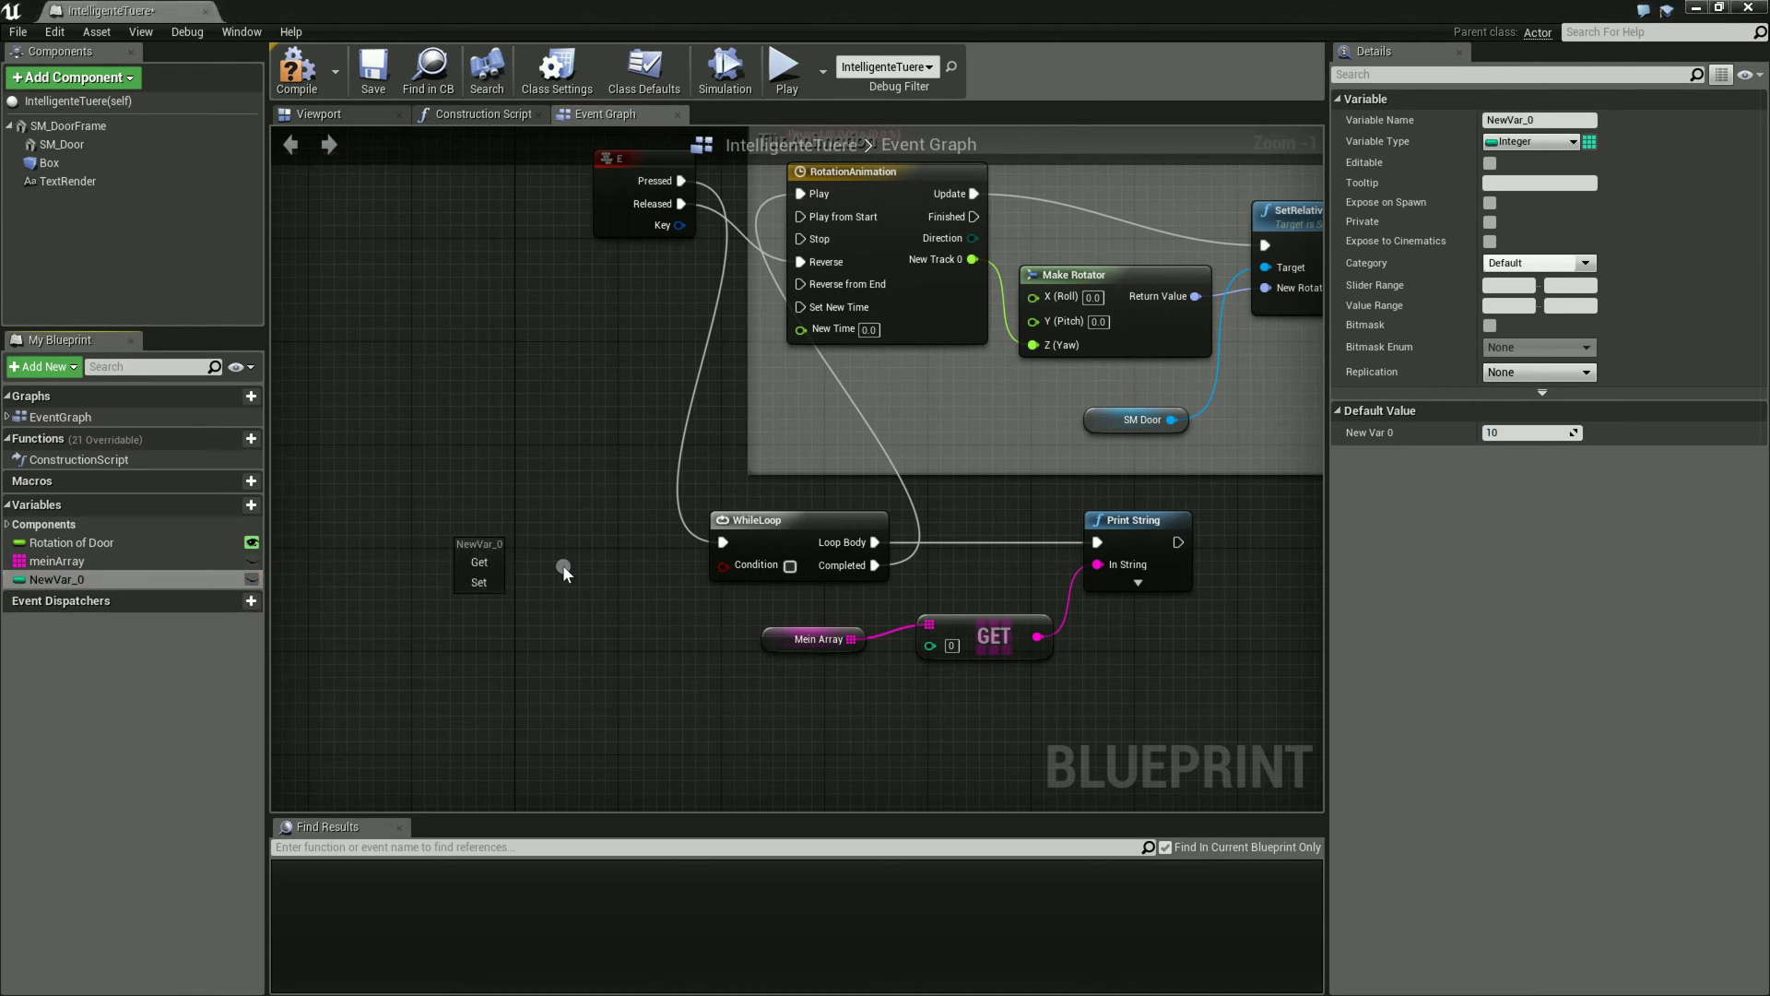
click(480, 562)
drag(547, 563, 454, 562)
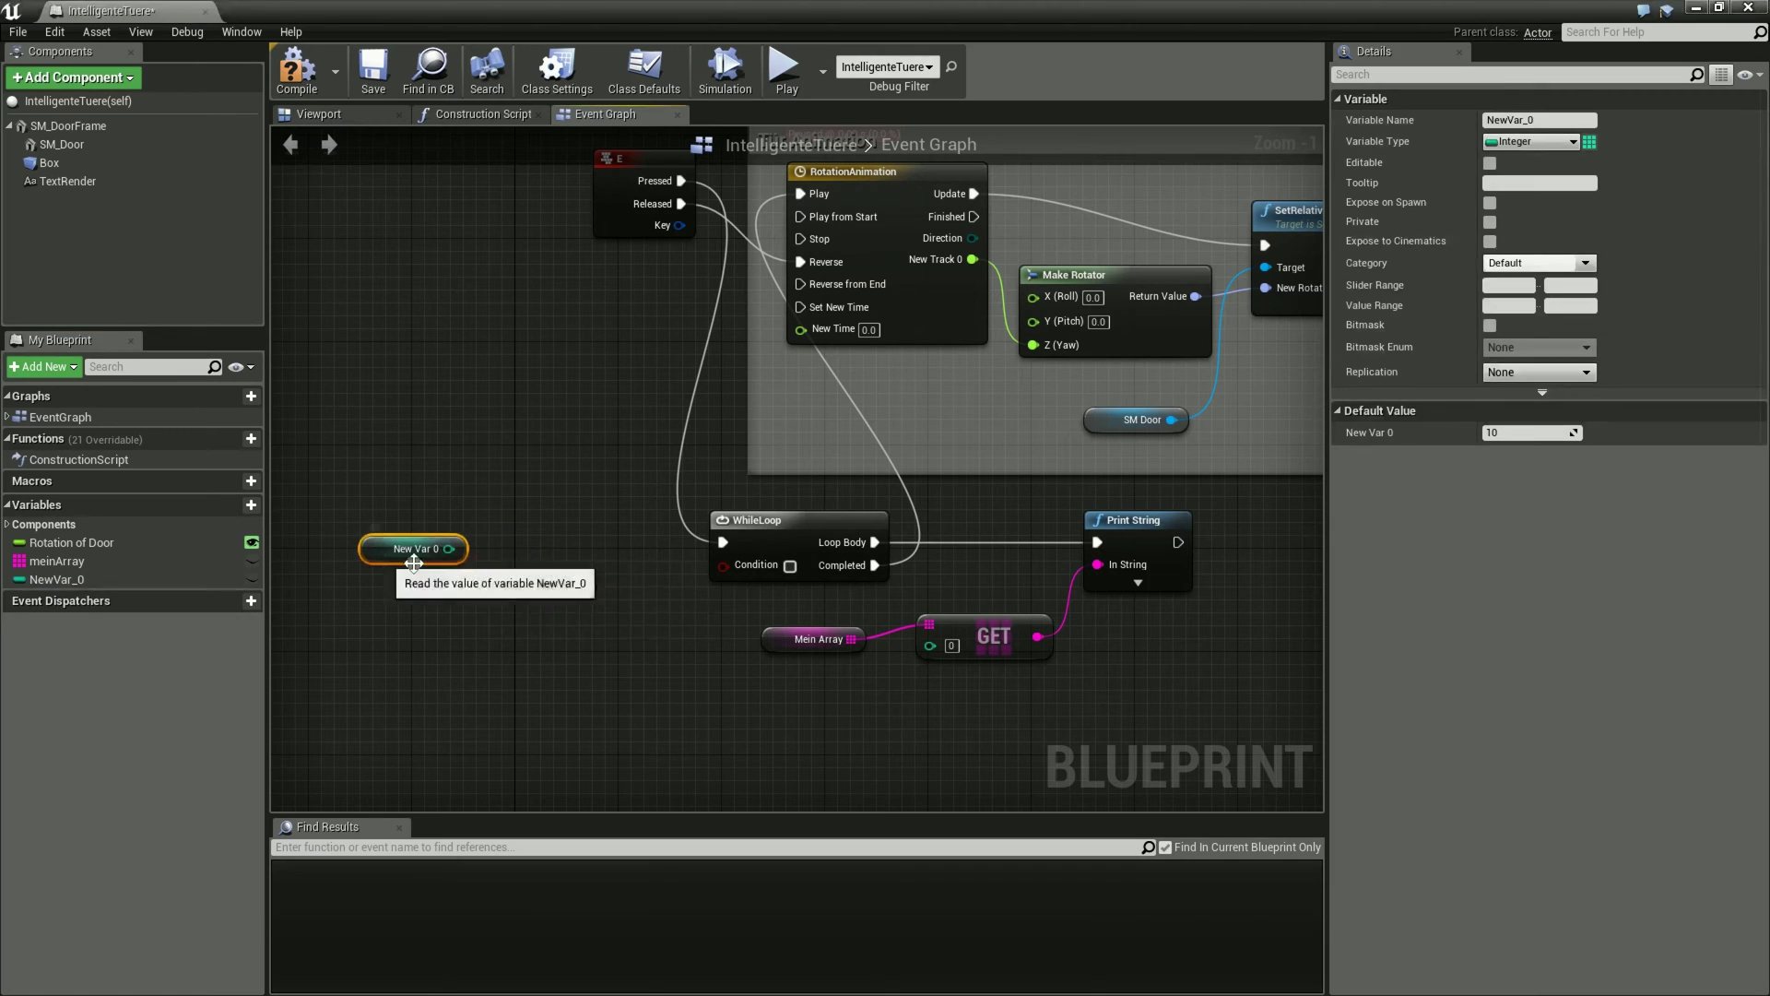
right_click(502, 552)
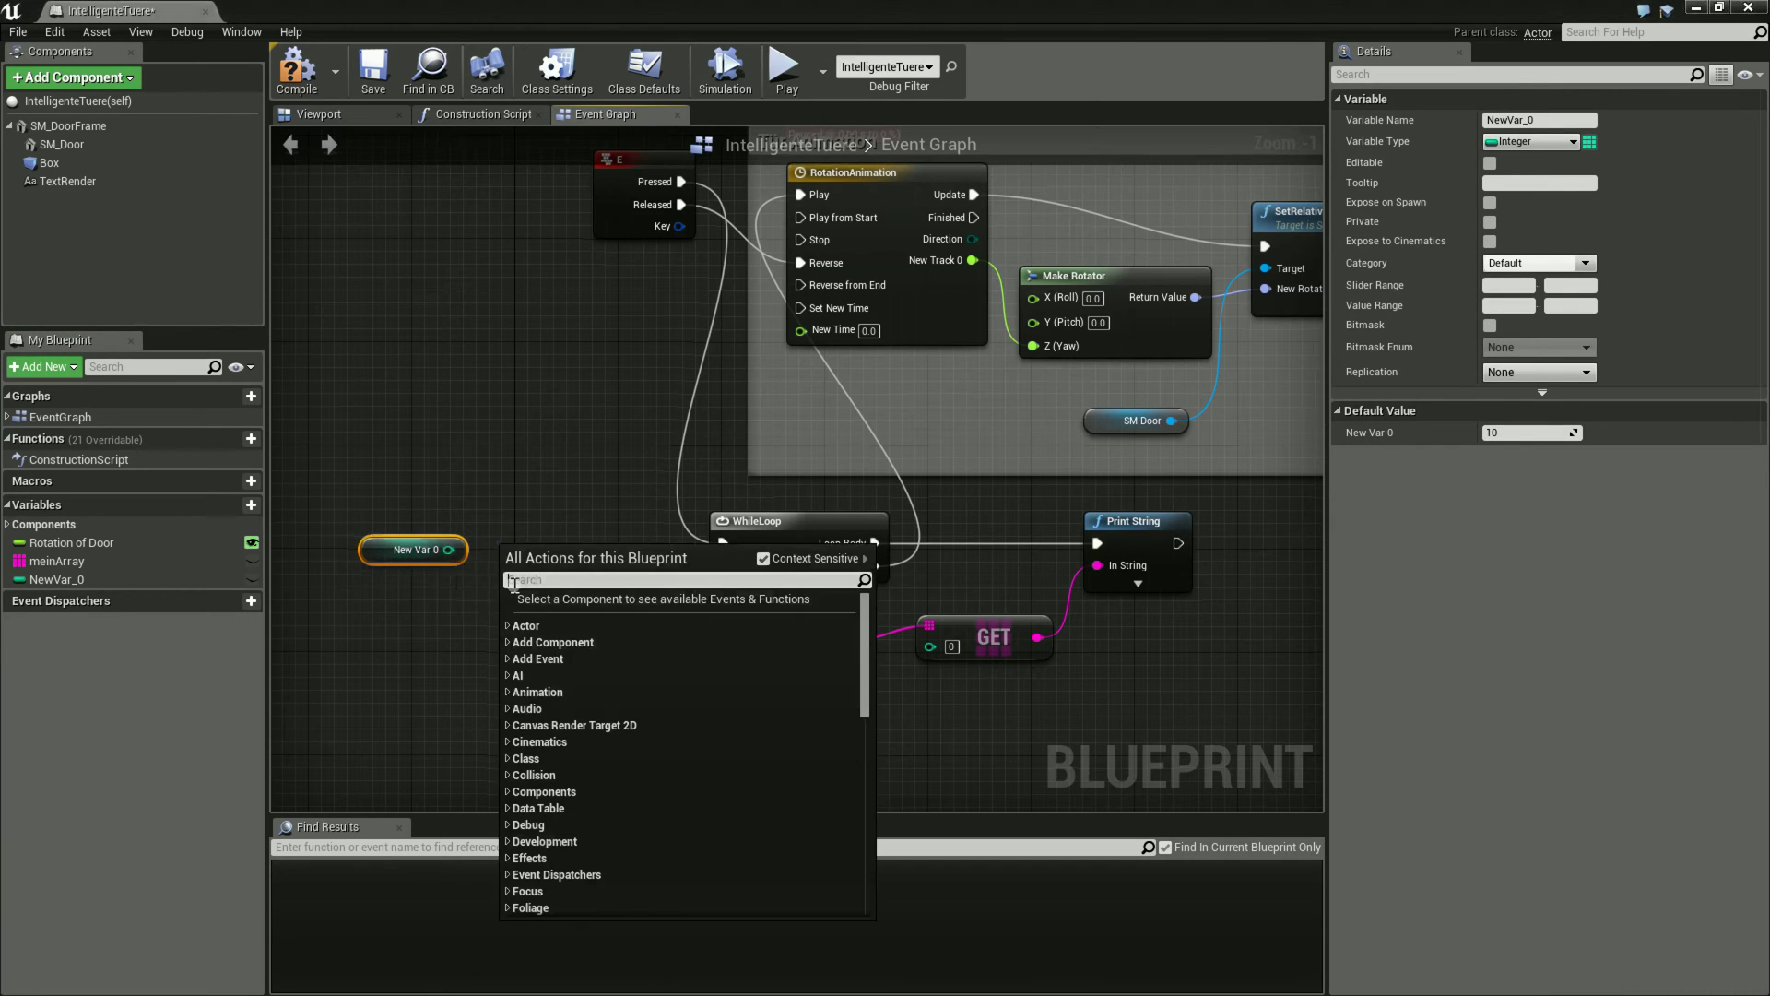
text(less)
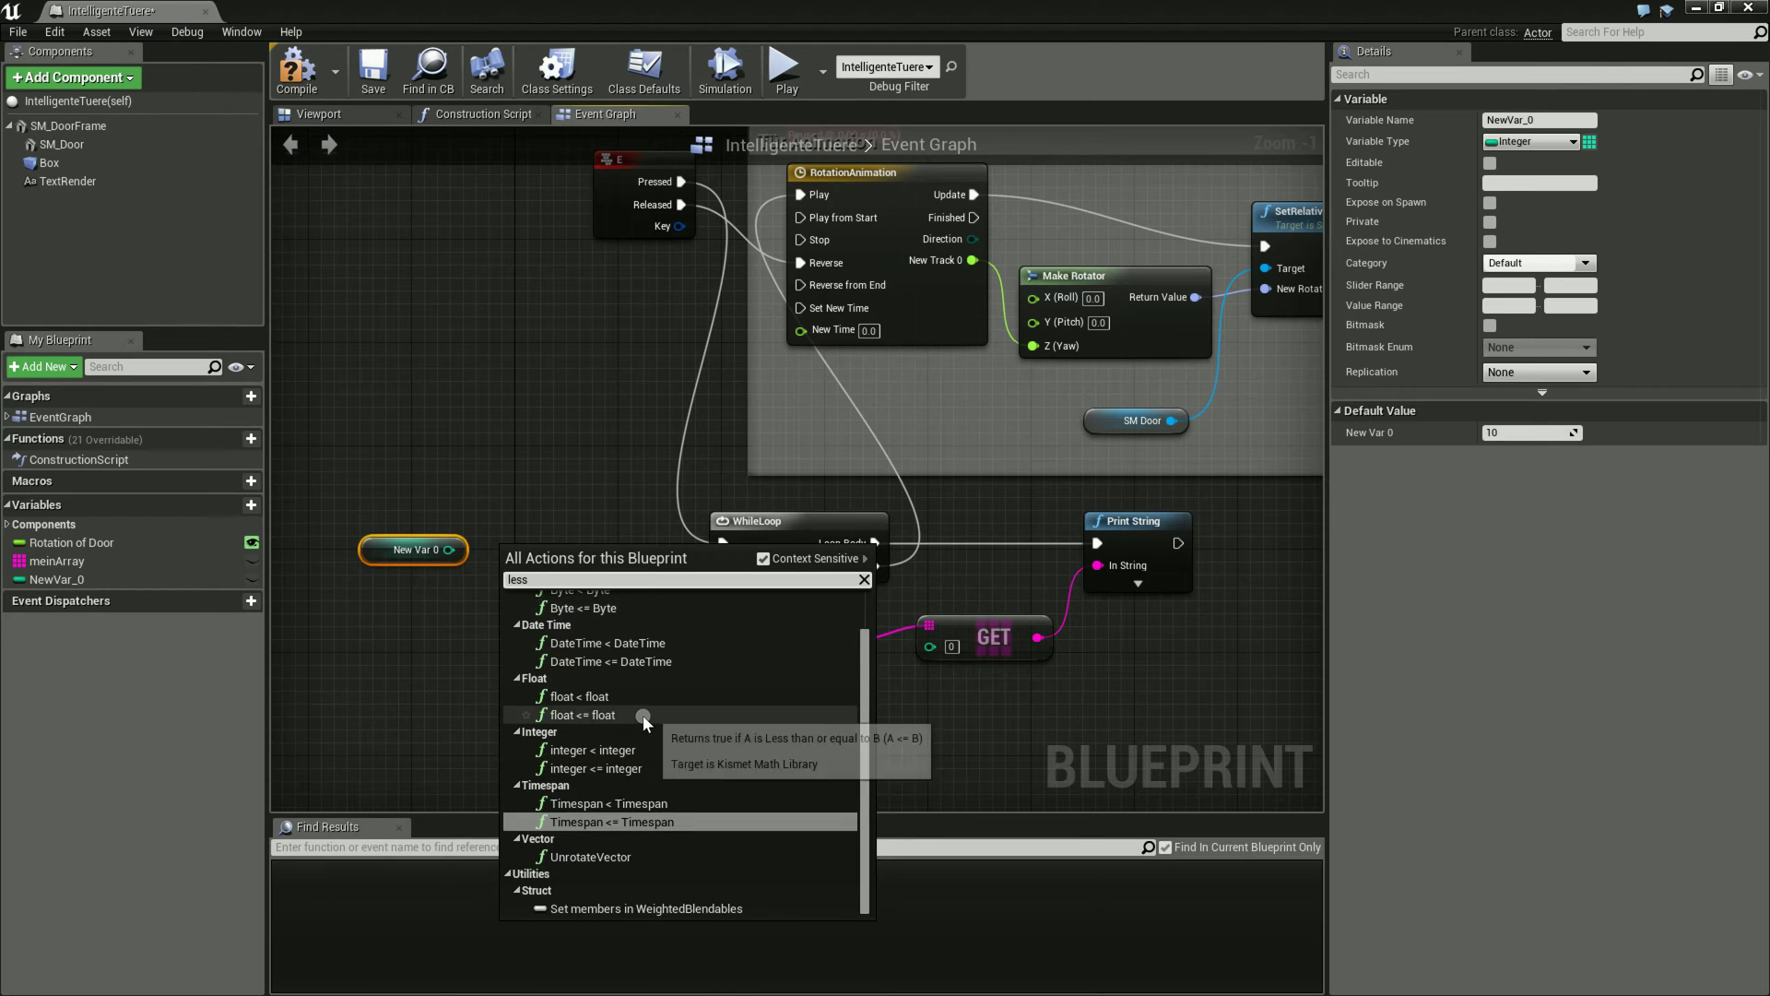
scroll(651, 692, up, 2)
scroll(655, 686, down, 2)
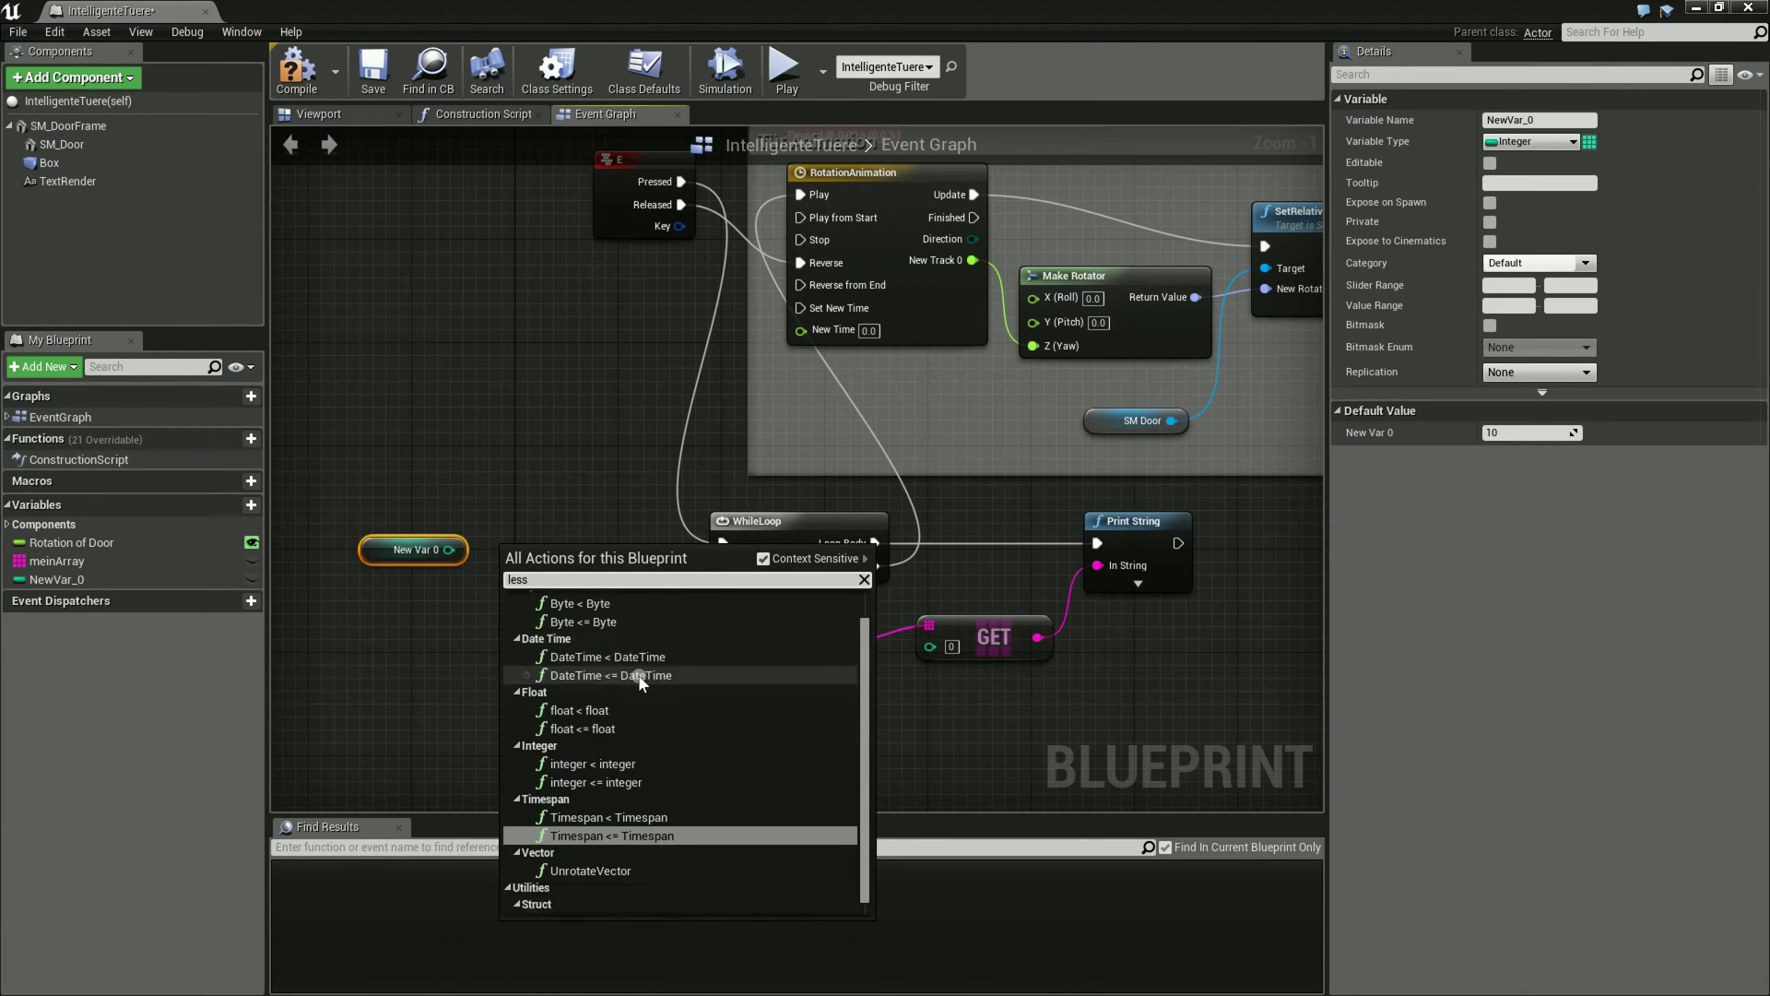
scroll(682, 736, up, 2)
click(387, 697)
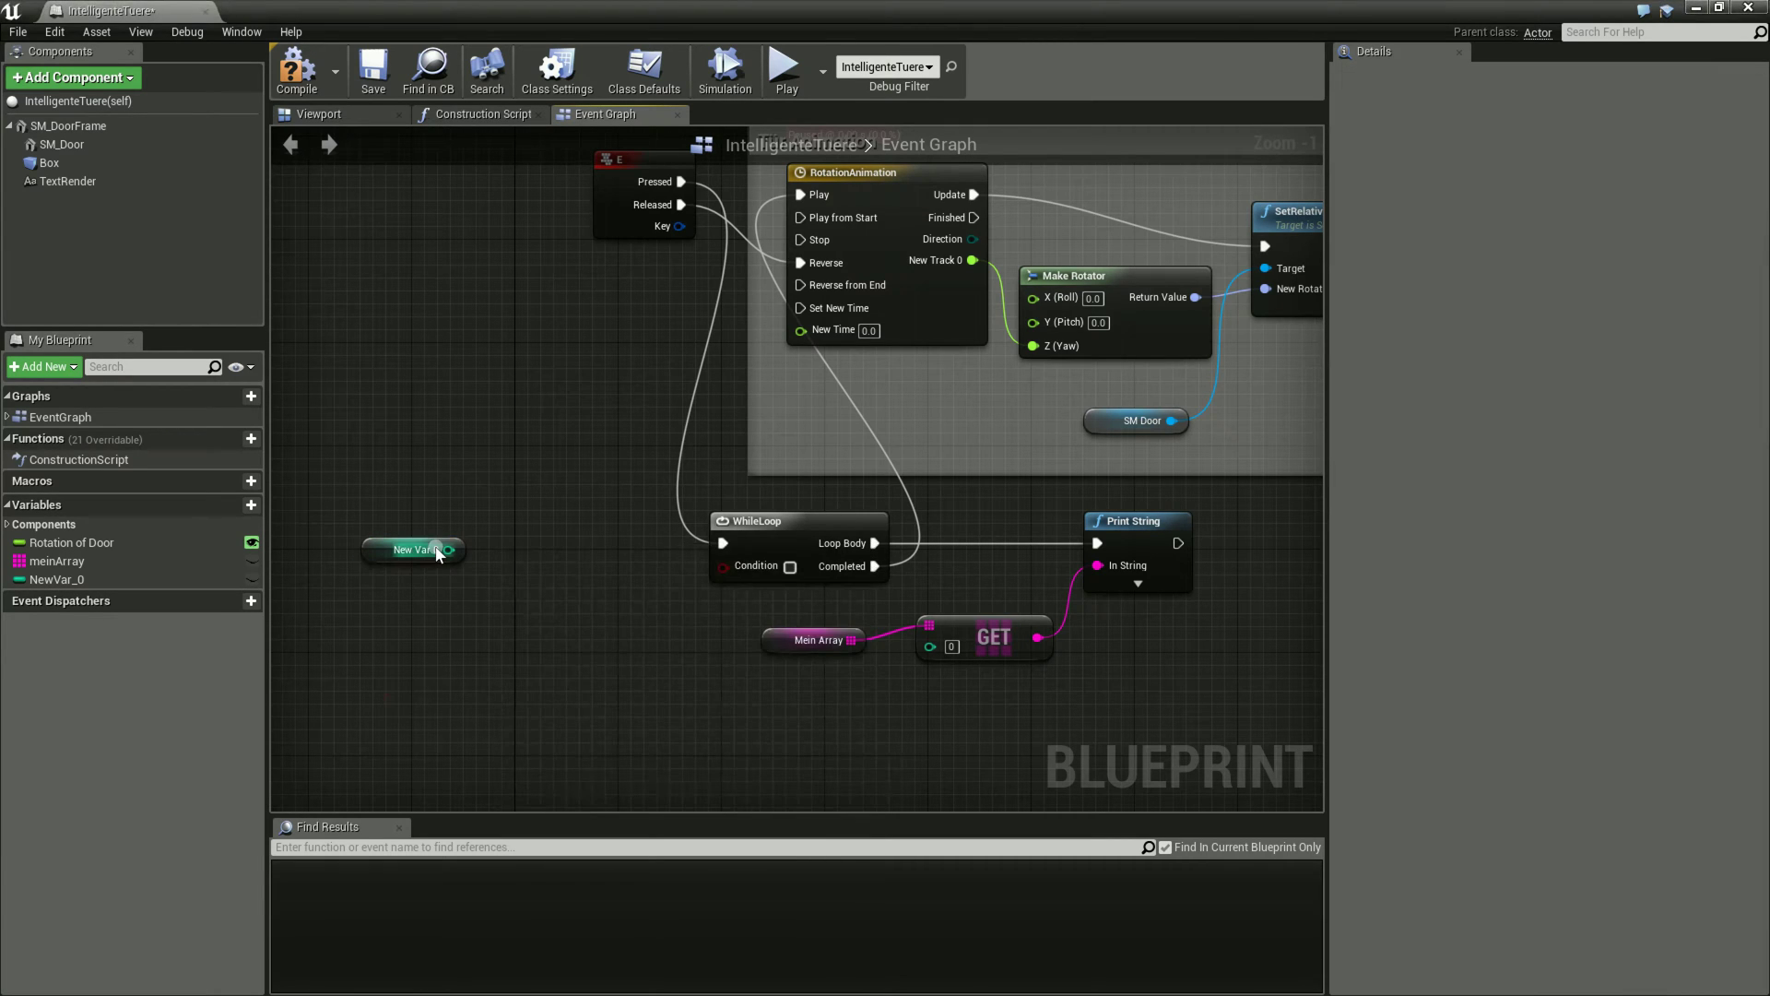
- From New Var 0's output pin, browse the Math > Integer functions
drag(449, 550, 545, 548)
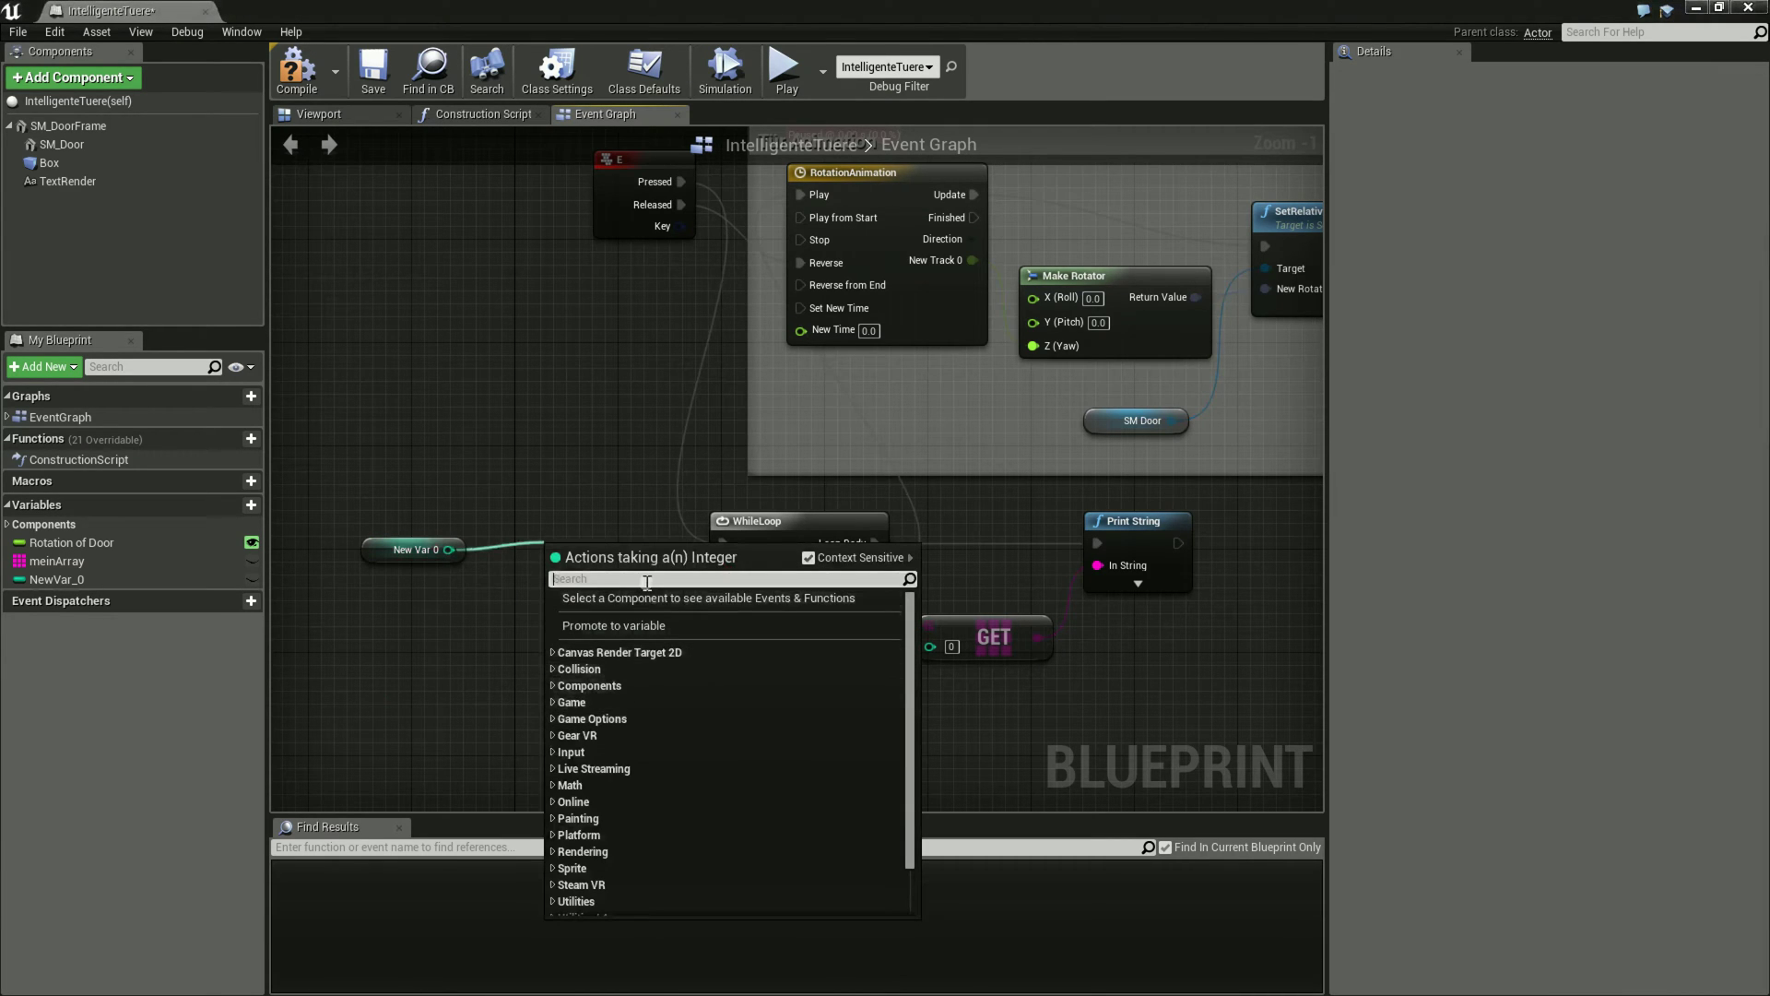
text(<)
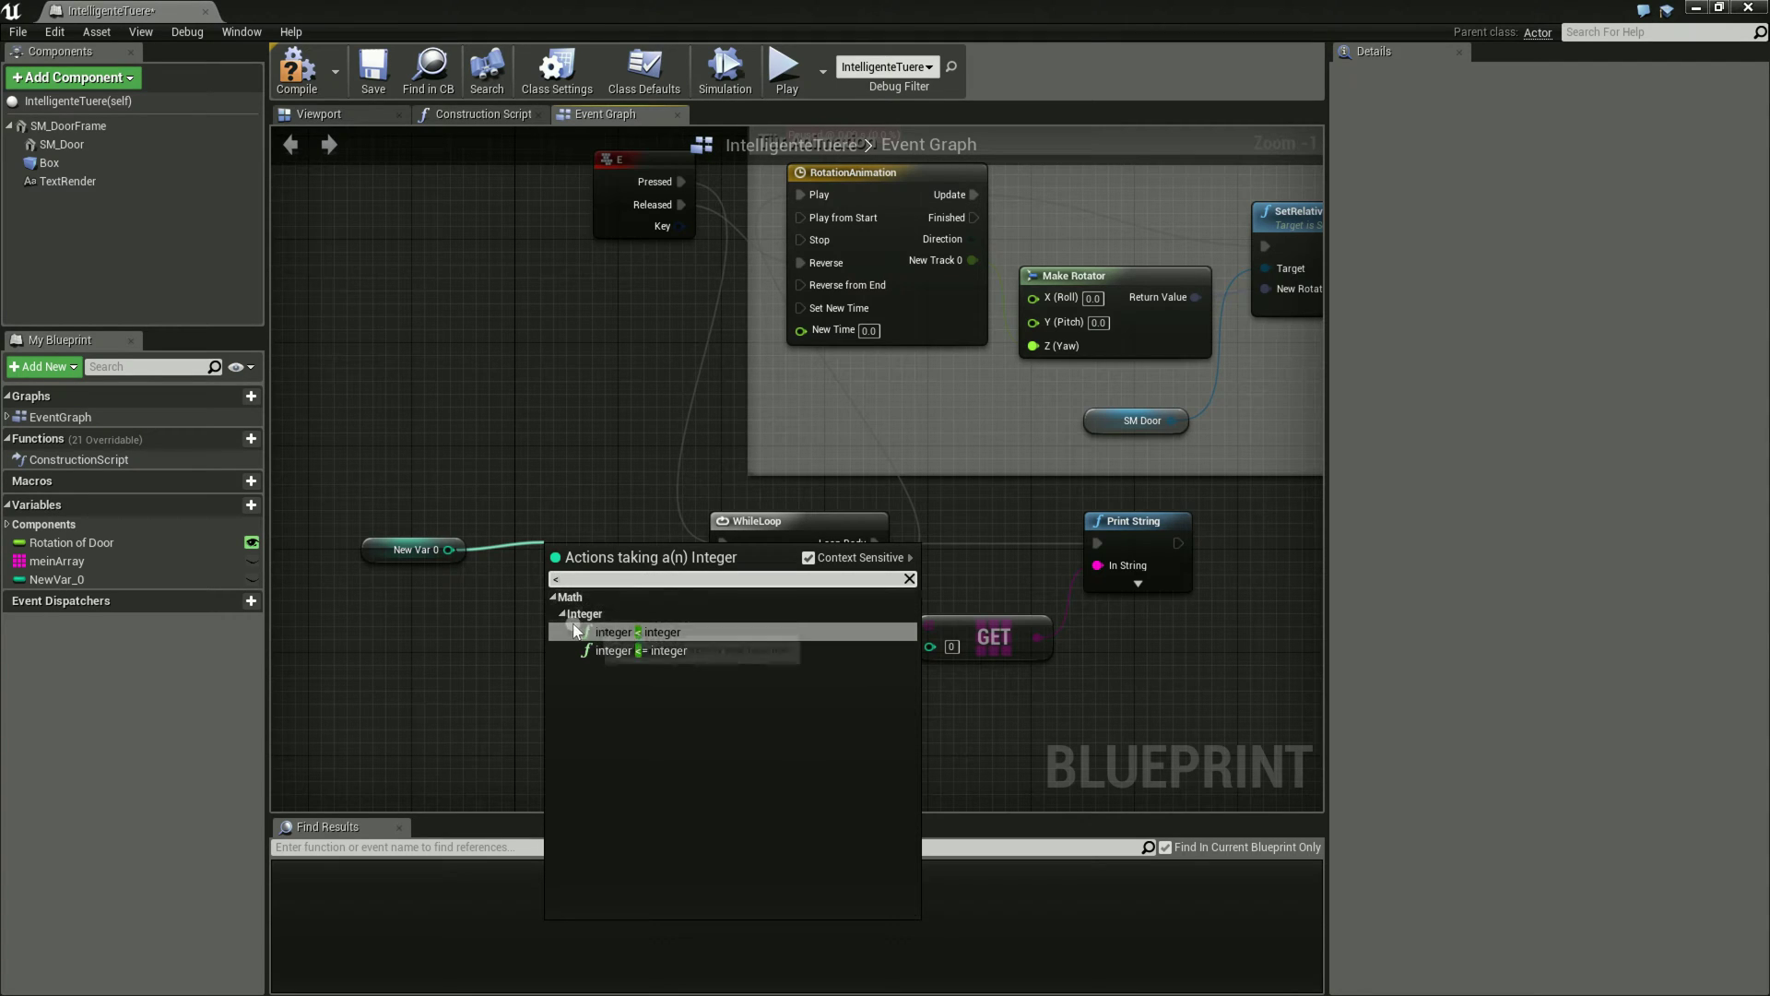
key(BackSpace)
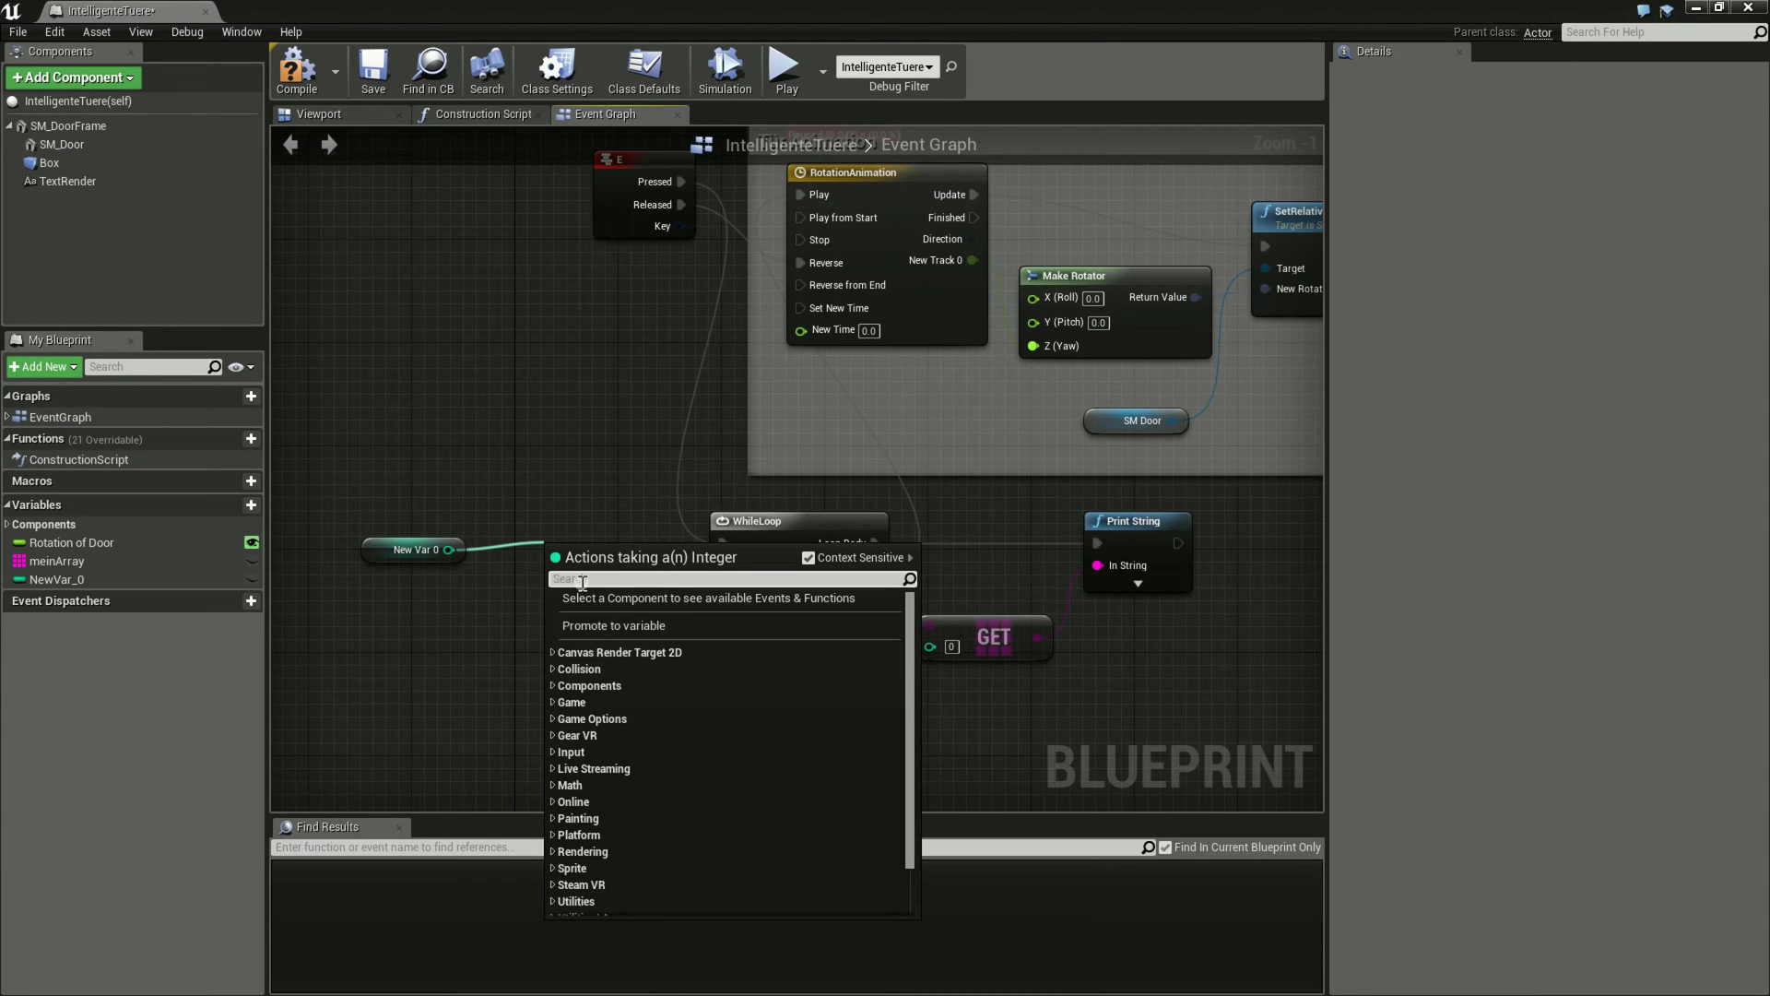
scroll(621, 710, down, 3)
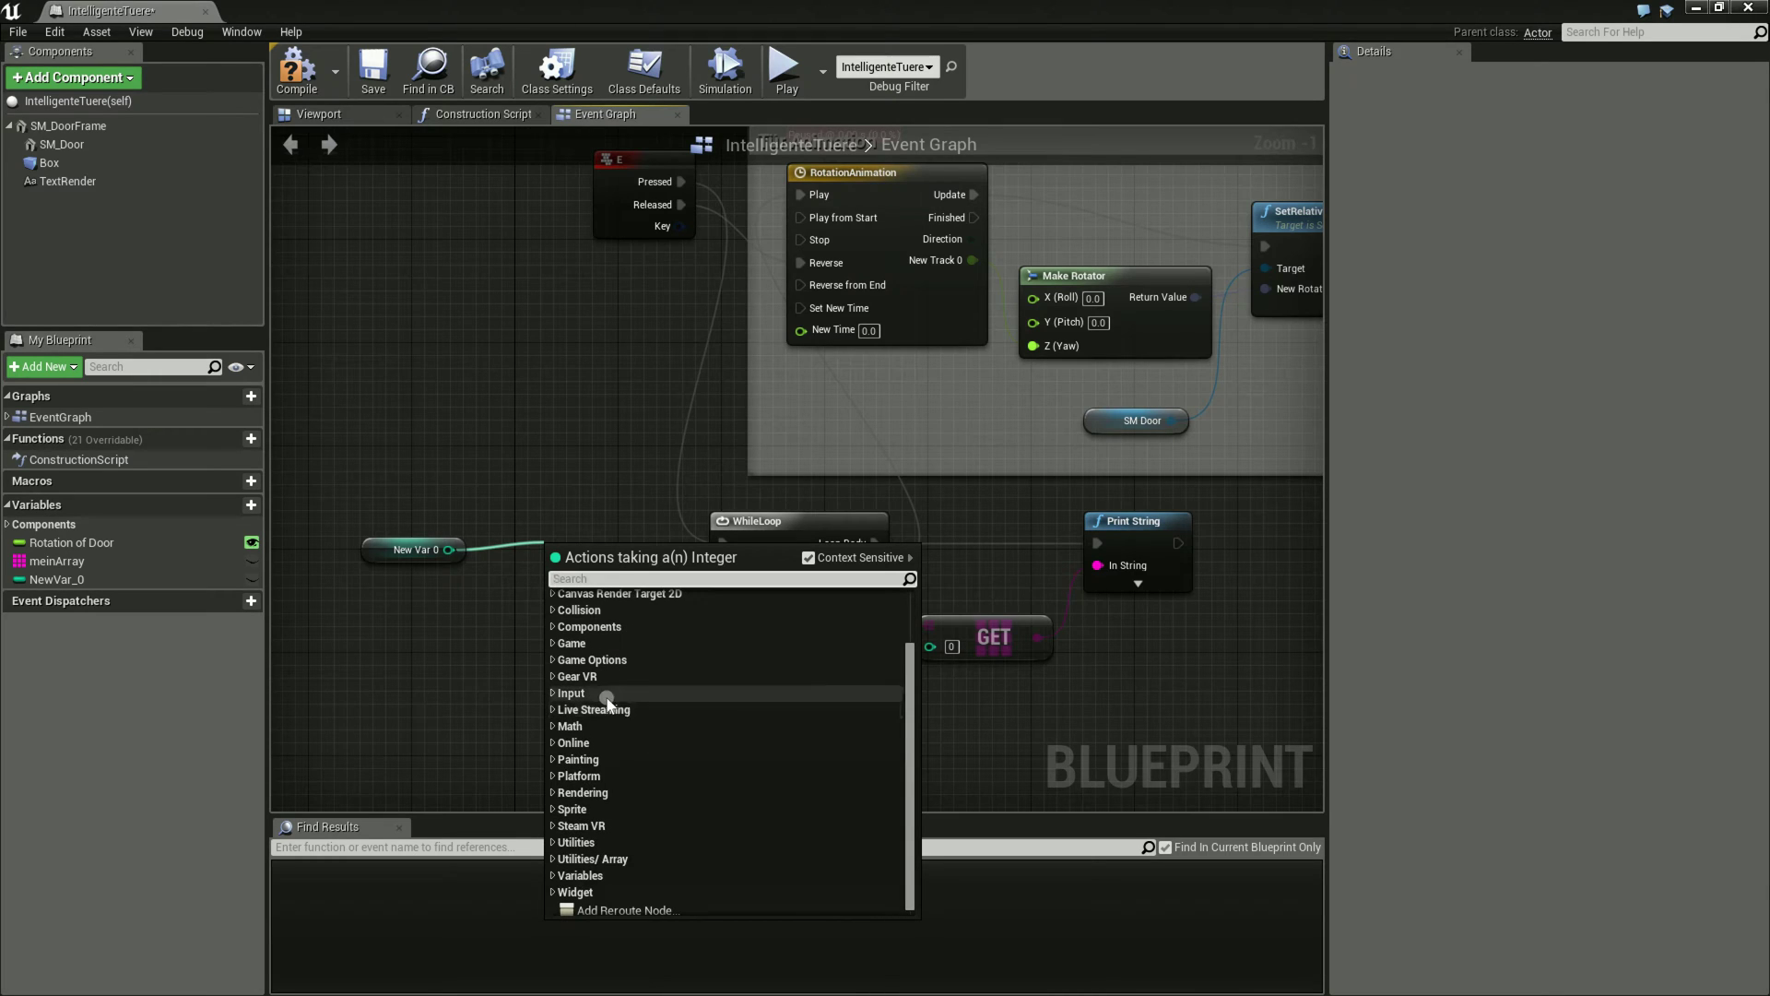
click(574, 726)
scroll(580, 738, down, 2)
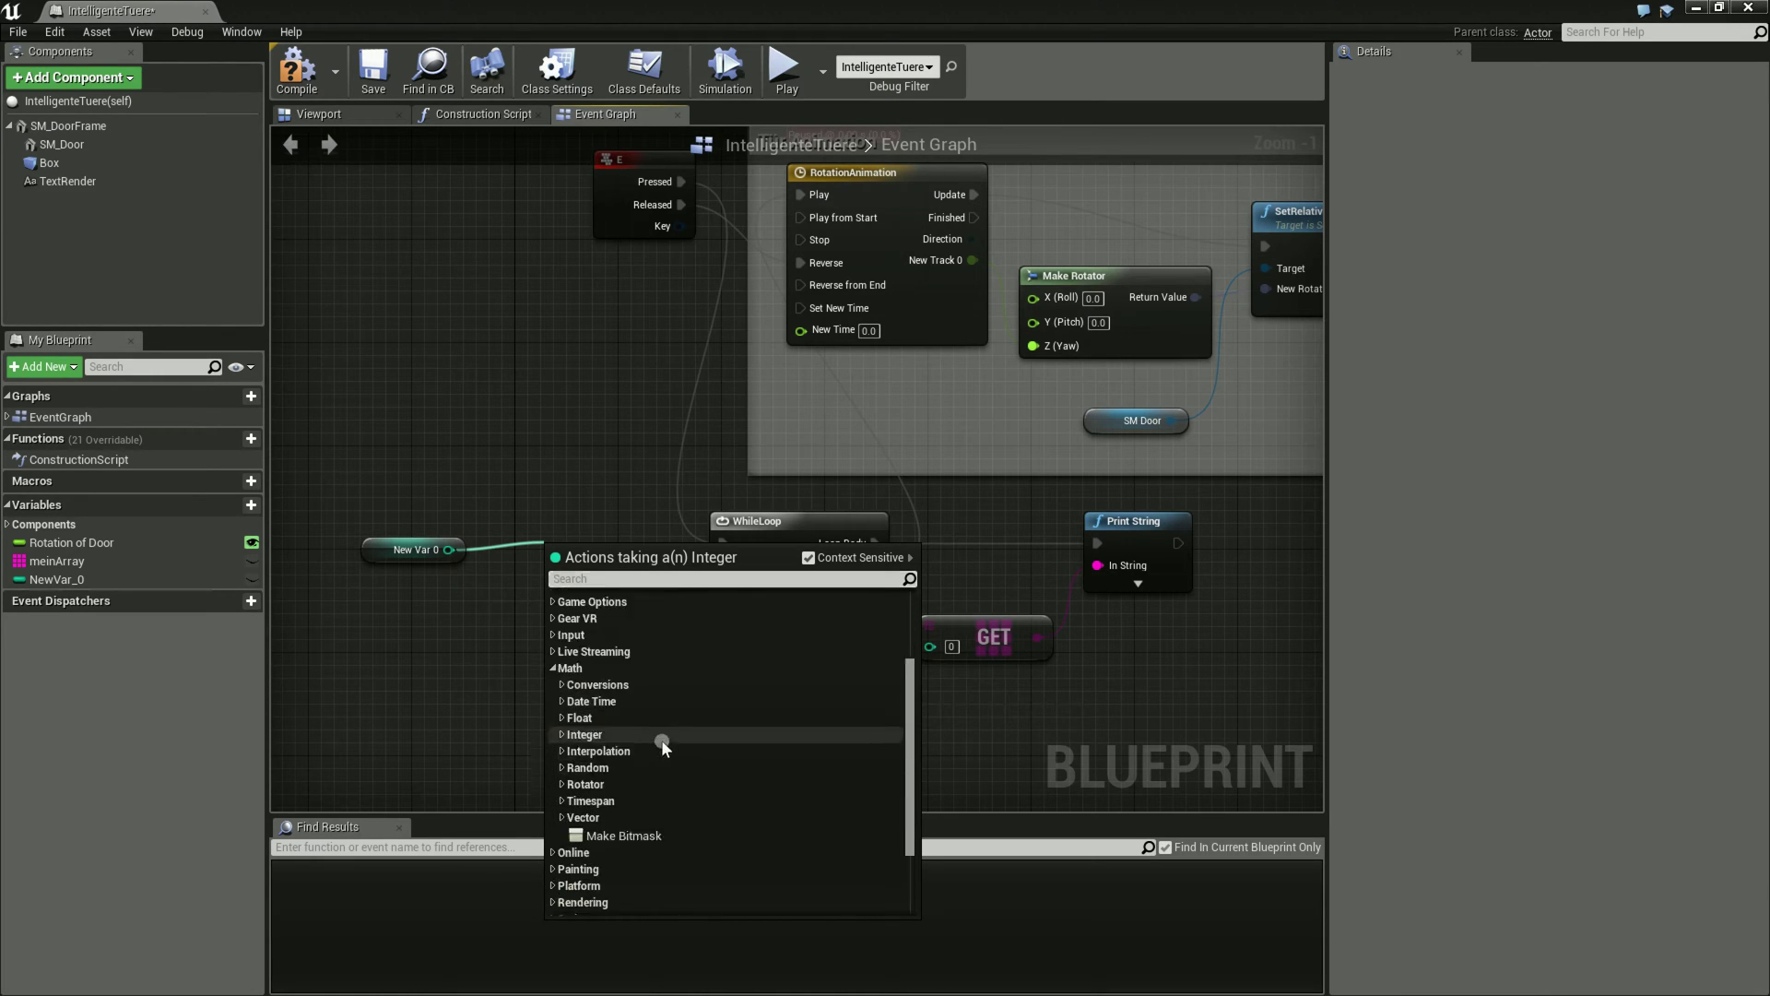
click(584, 705)
scroll(688, 696, down, 2)
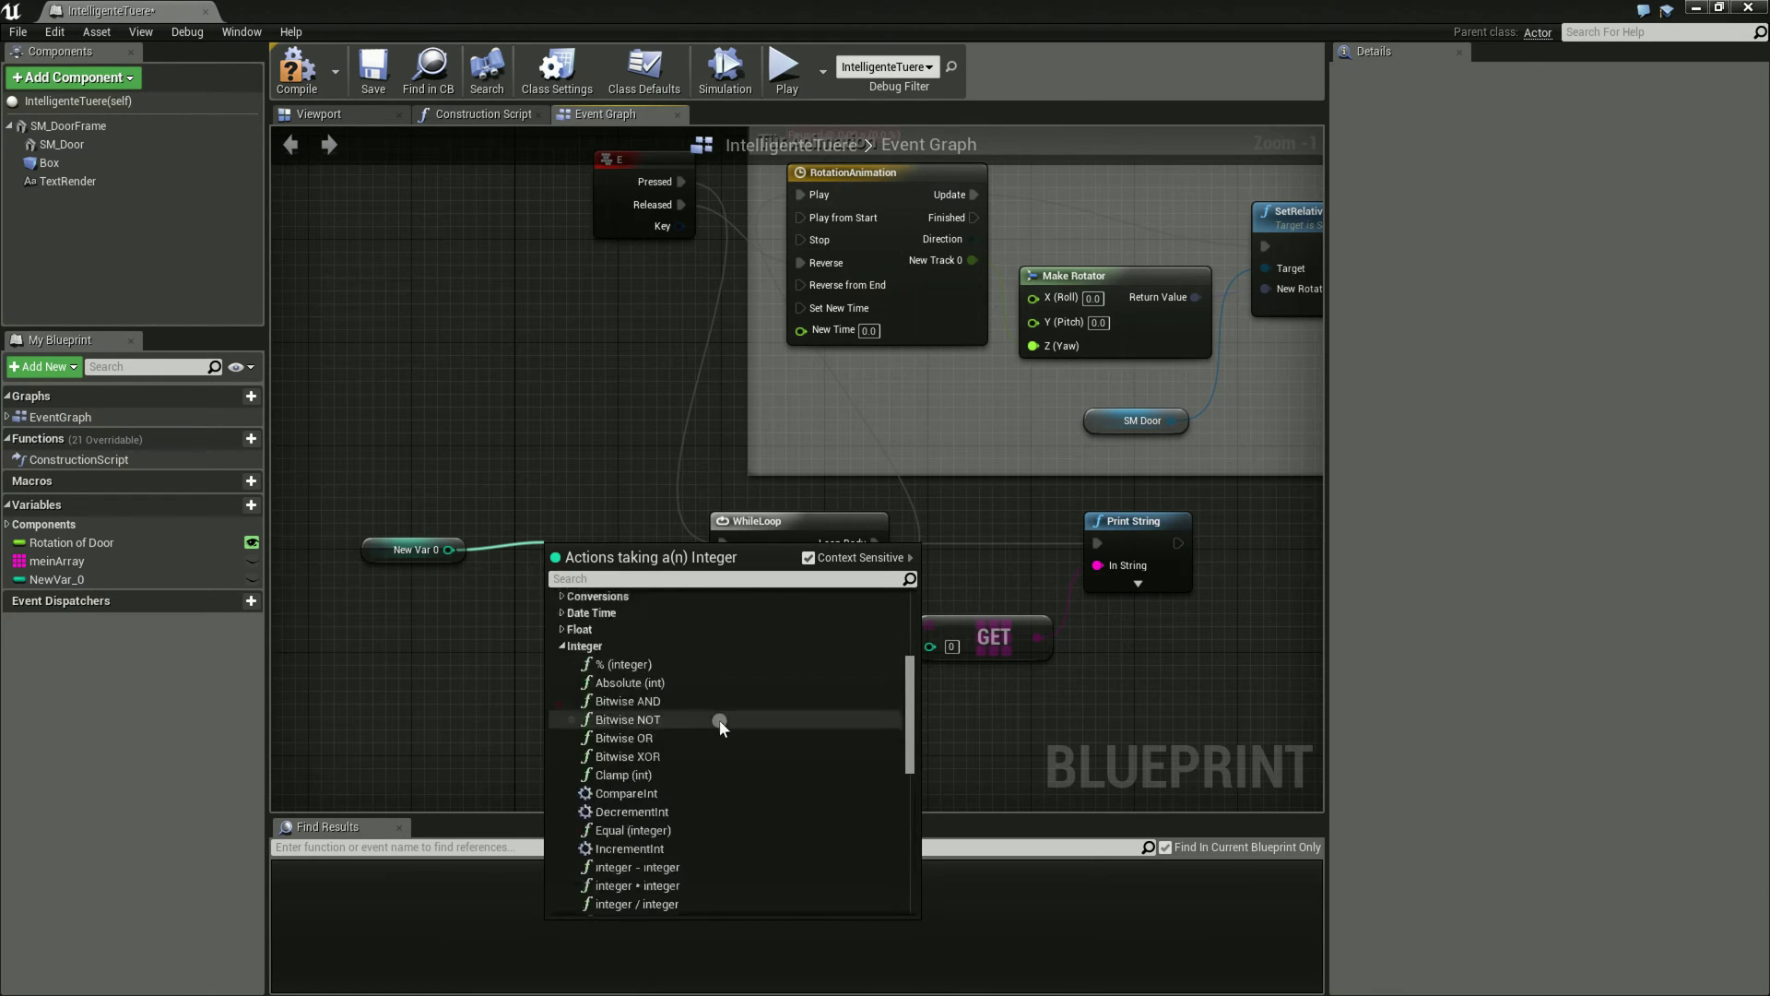
scroll(688, 696, down, 1)
scroll(689, 696, down, 4)
scroll(699, 662, down, 4)
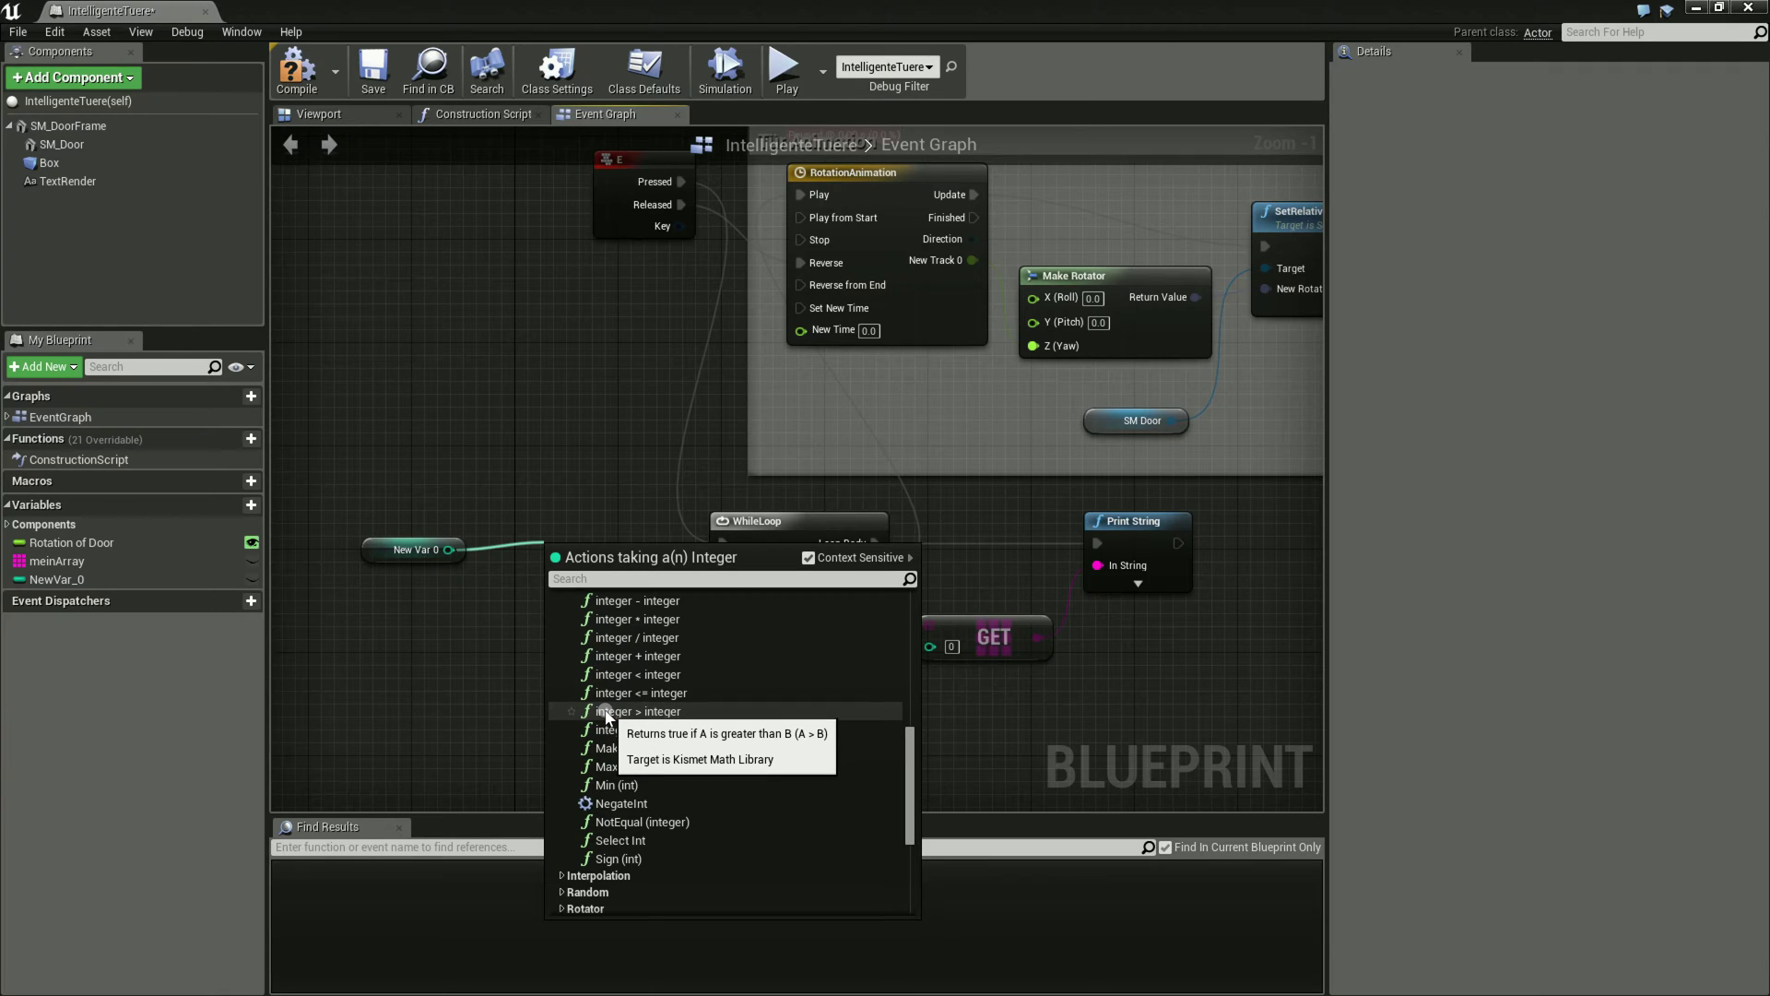
- Add an integer < node, connect New Var 0 to its lower input, and add variable NewVar_1
click(645, 674)
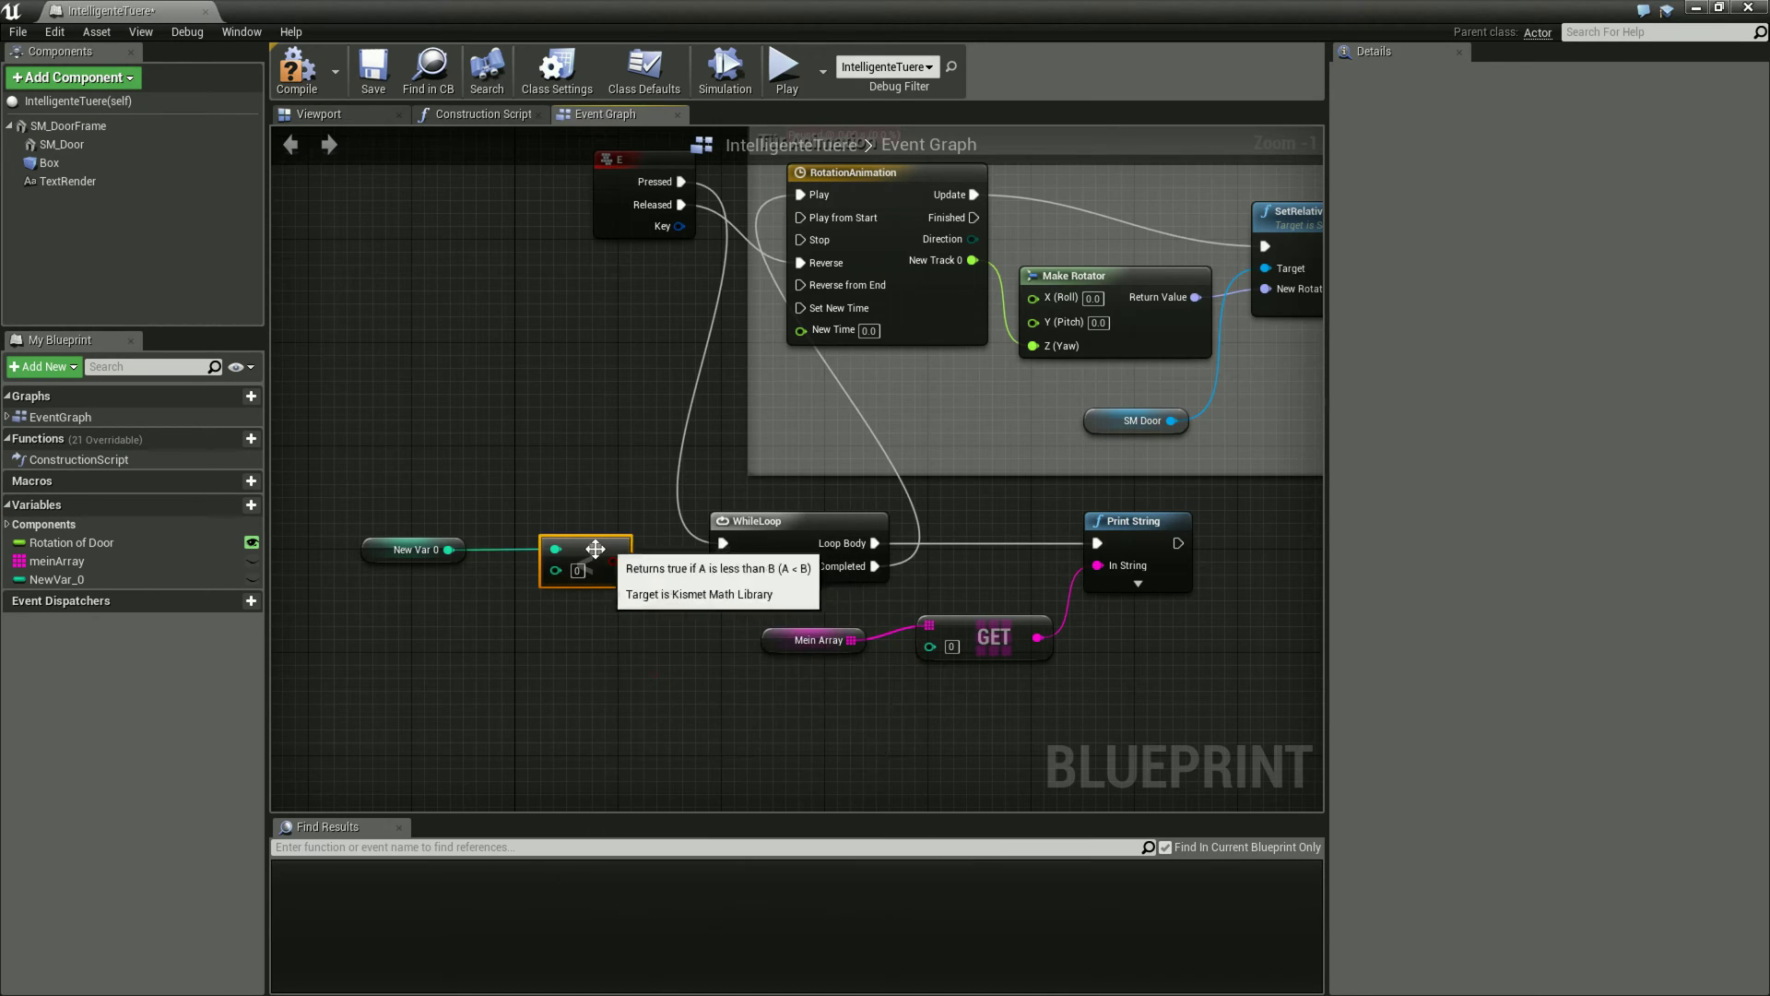
drag(595, 549, 608, 549)
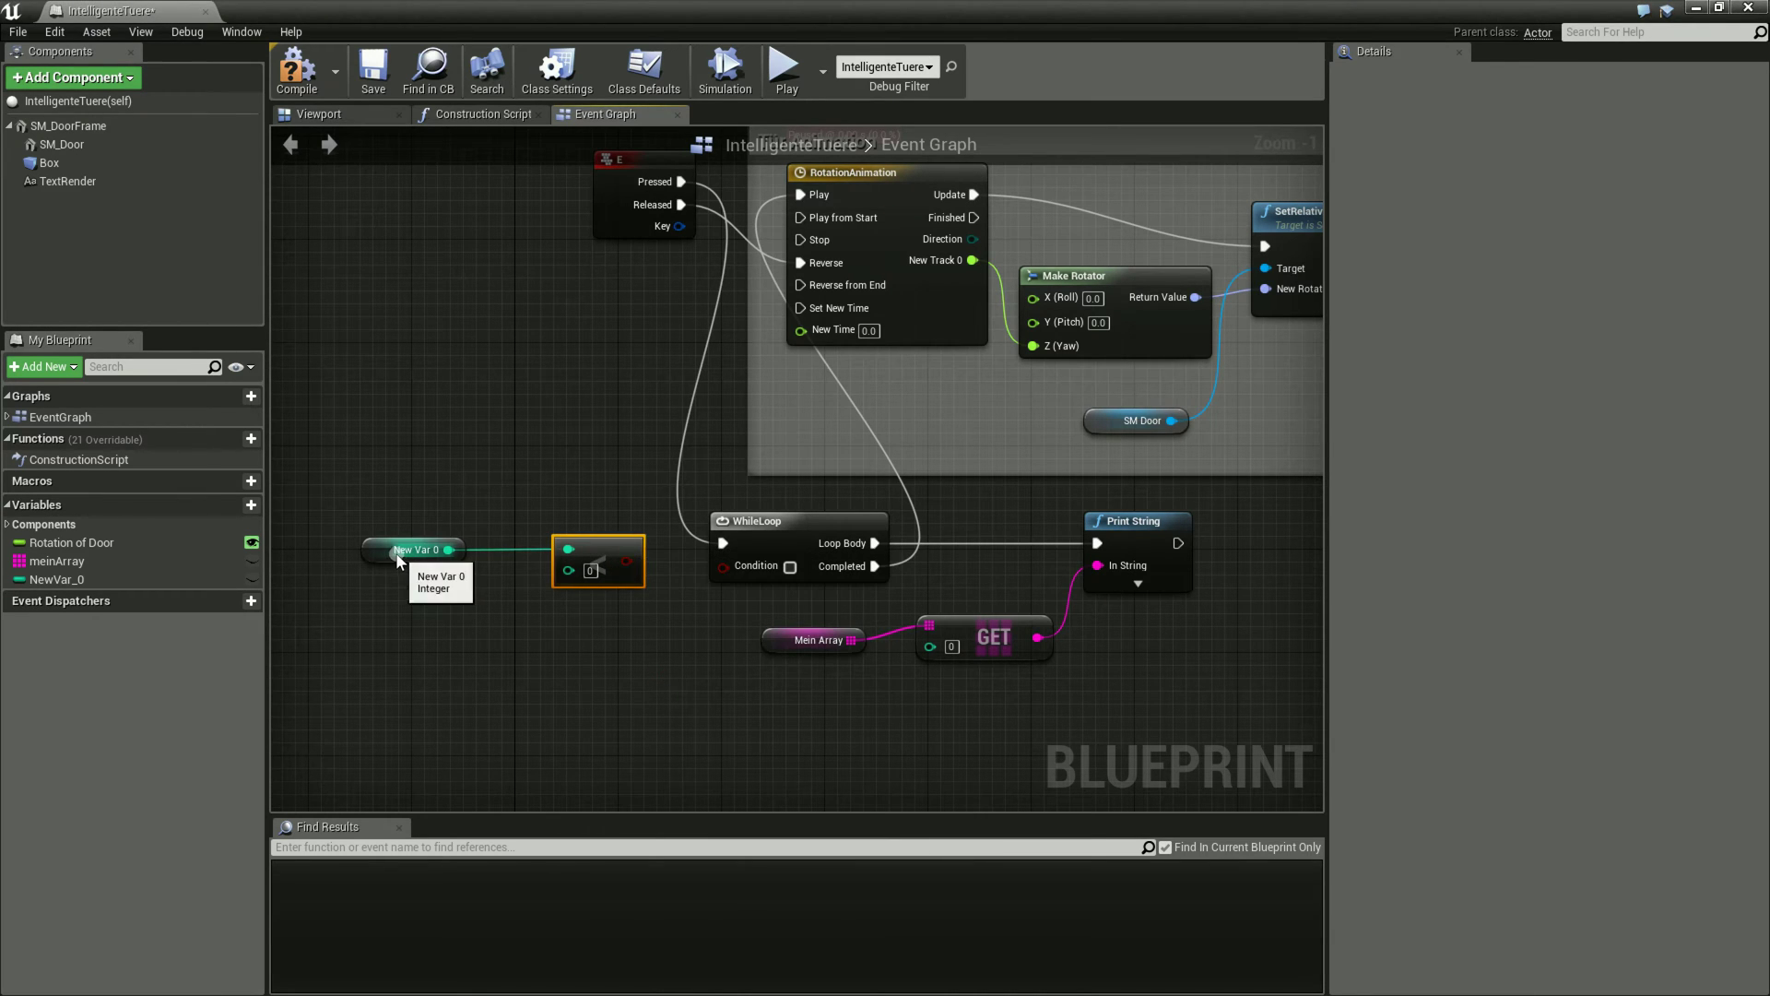
drag(395, 551, 395, 539)
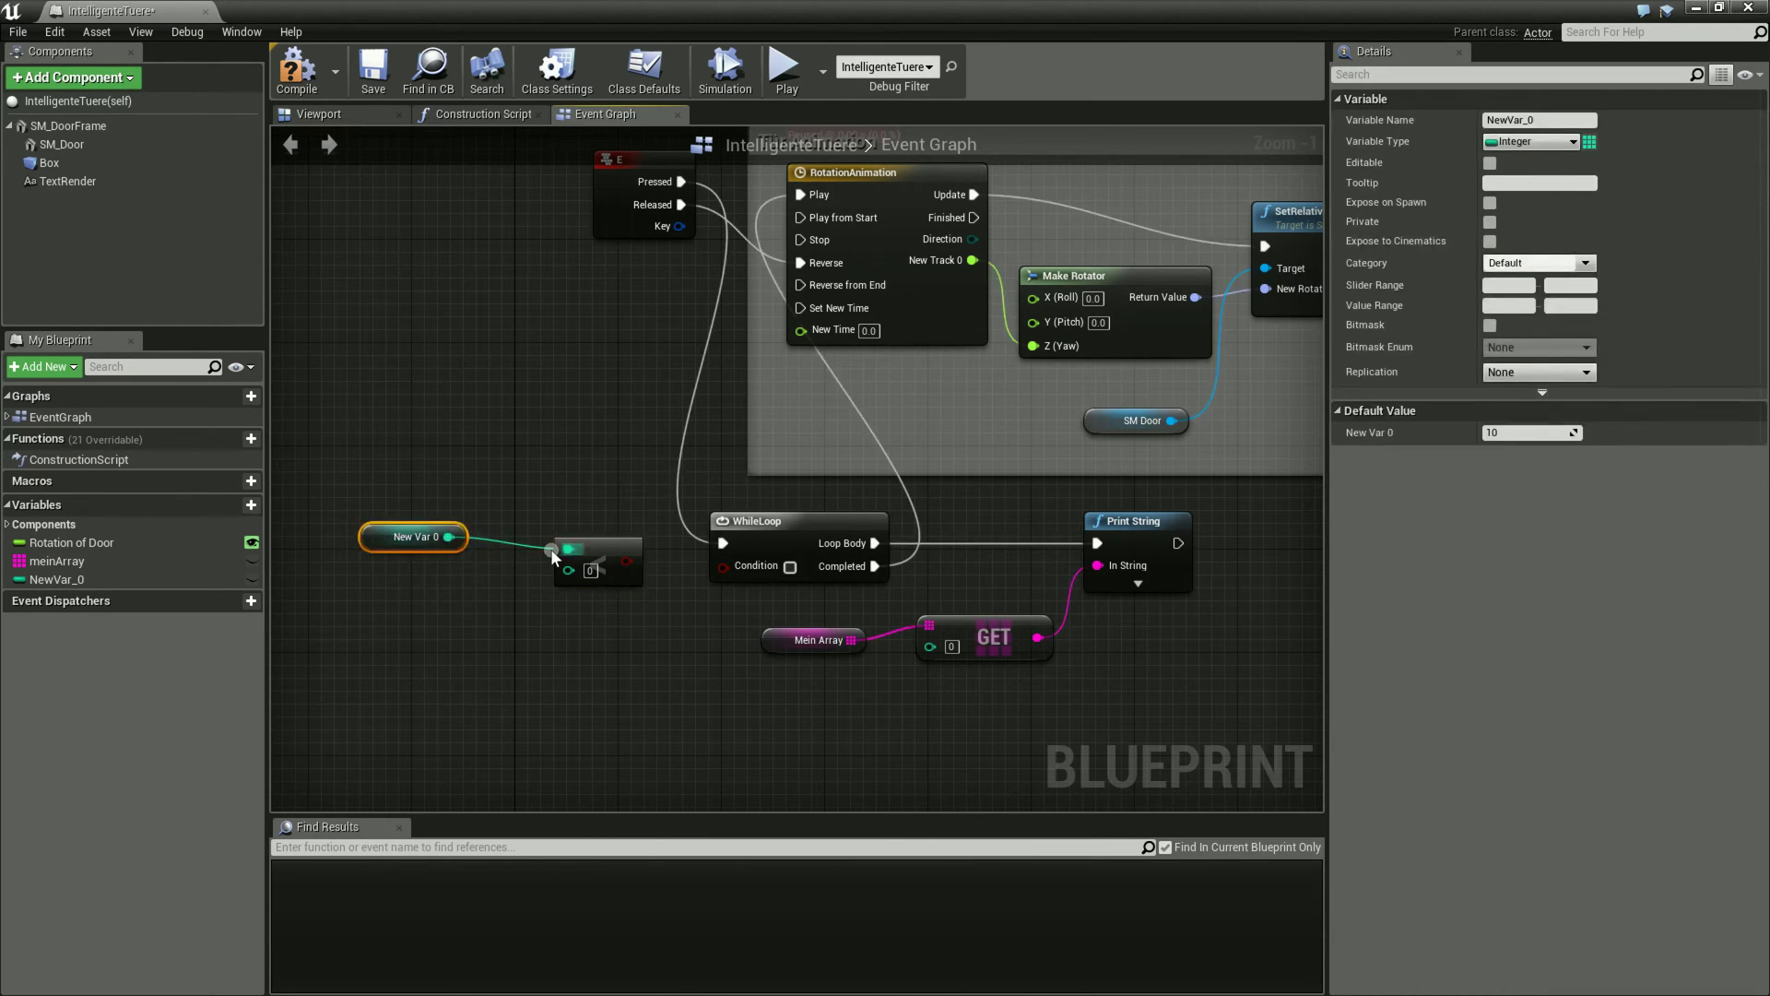
drag(399, 552, 375, 616)
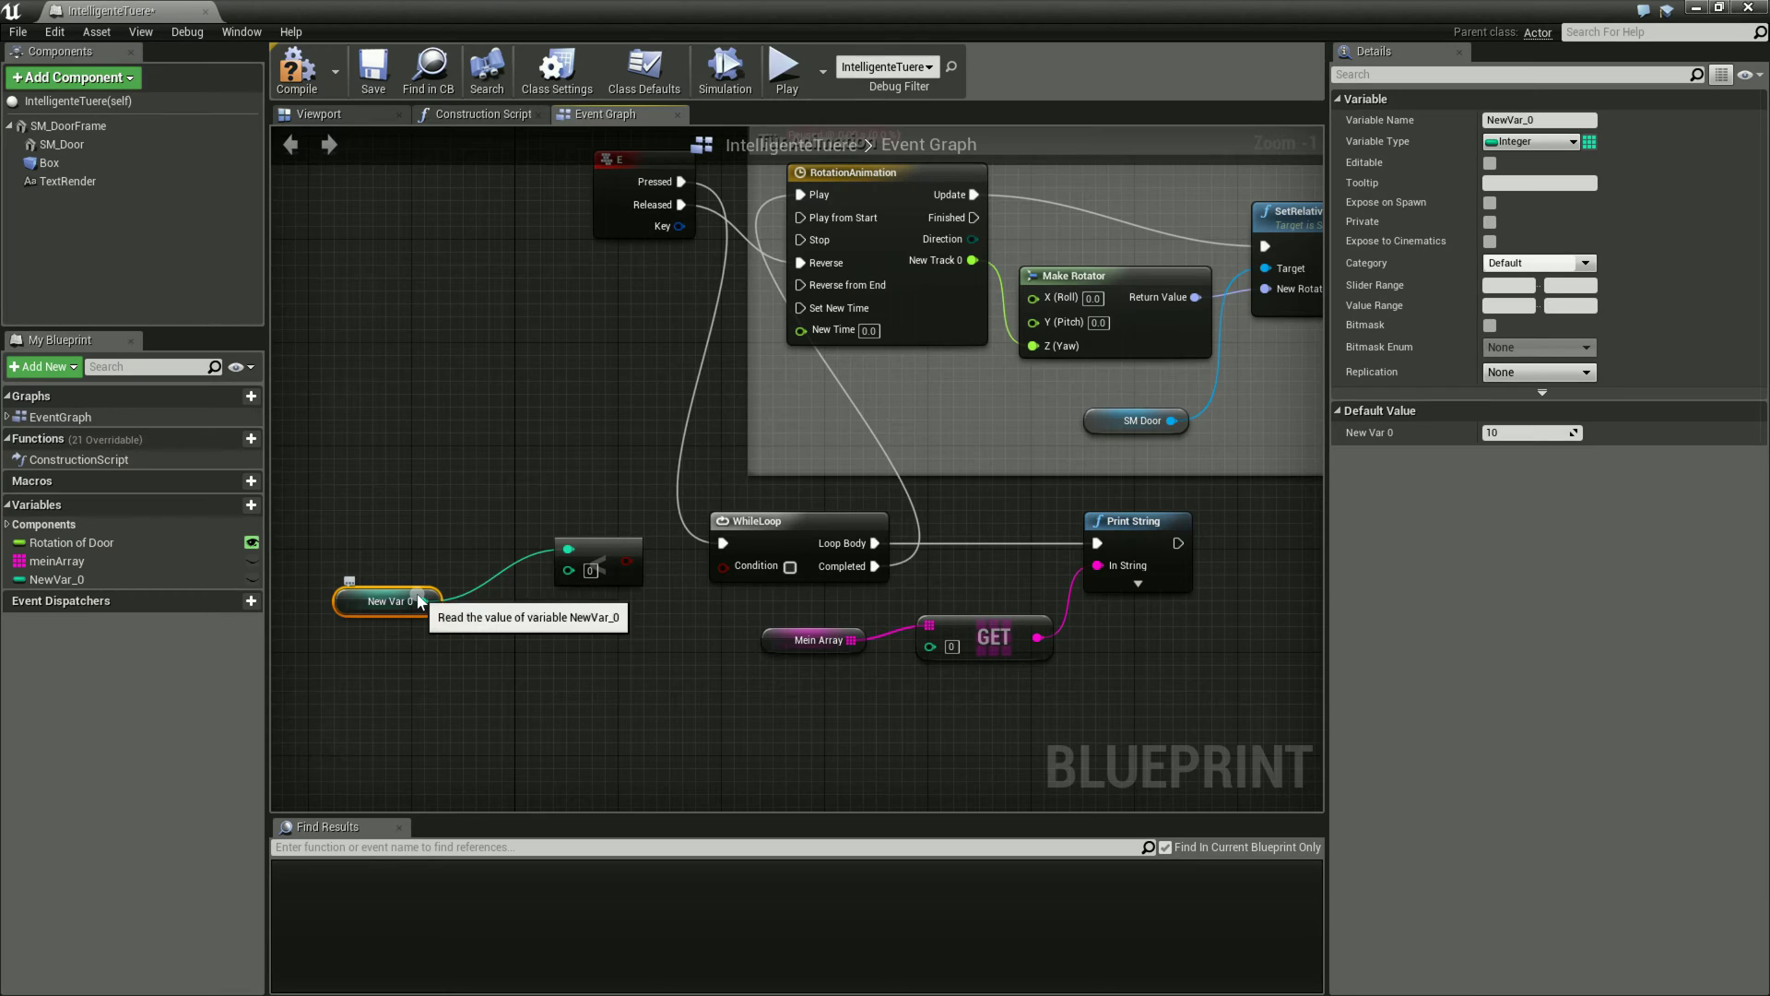
alt+click(421, 600)
drag(422, 600, 569, 574)
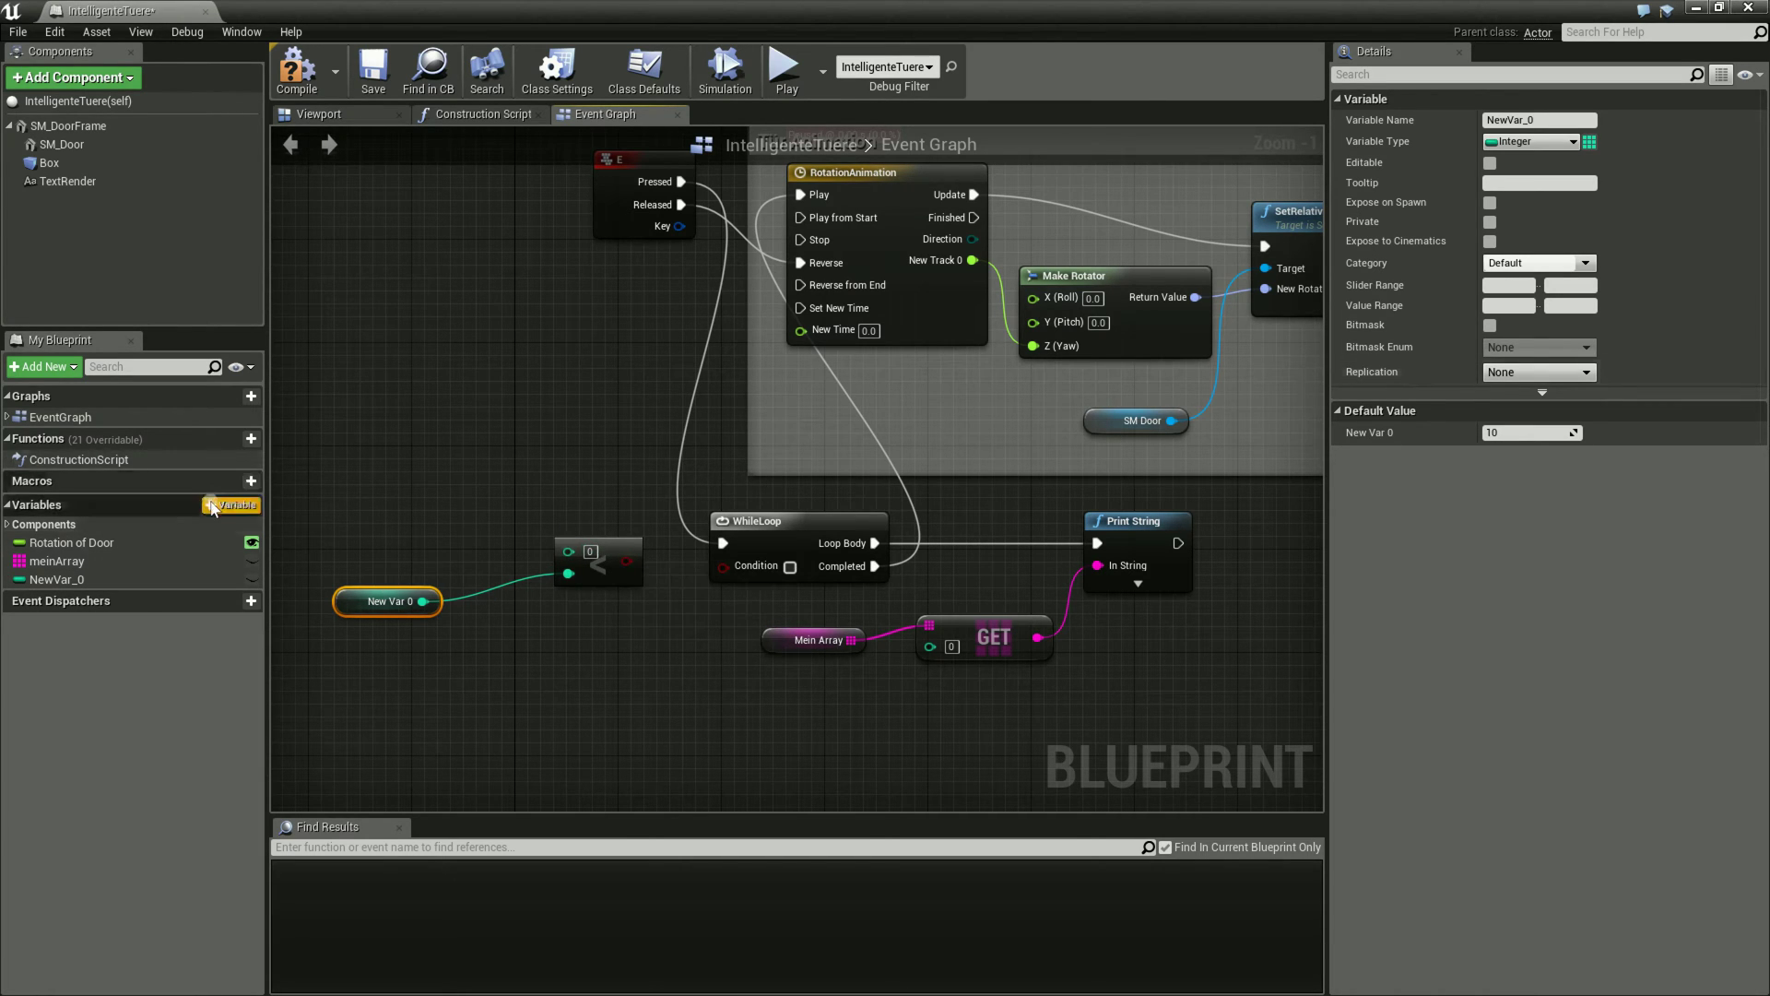
click(212, 507)
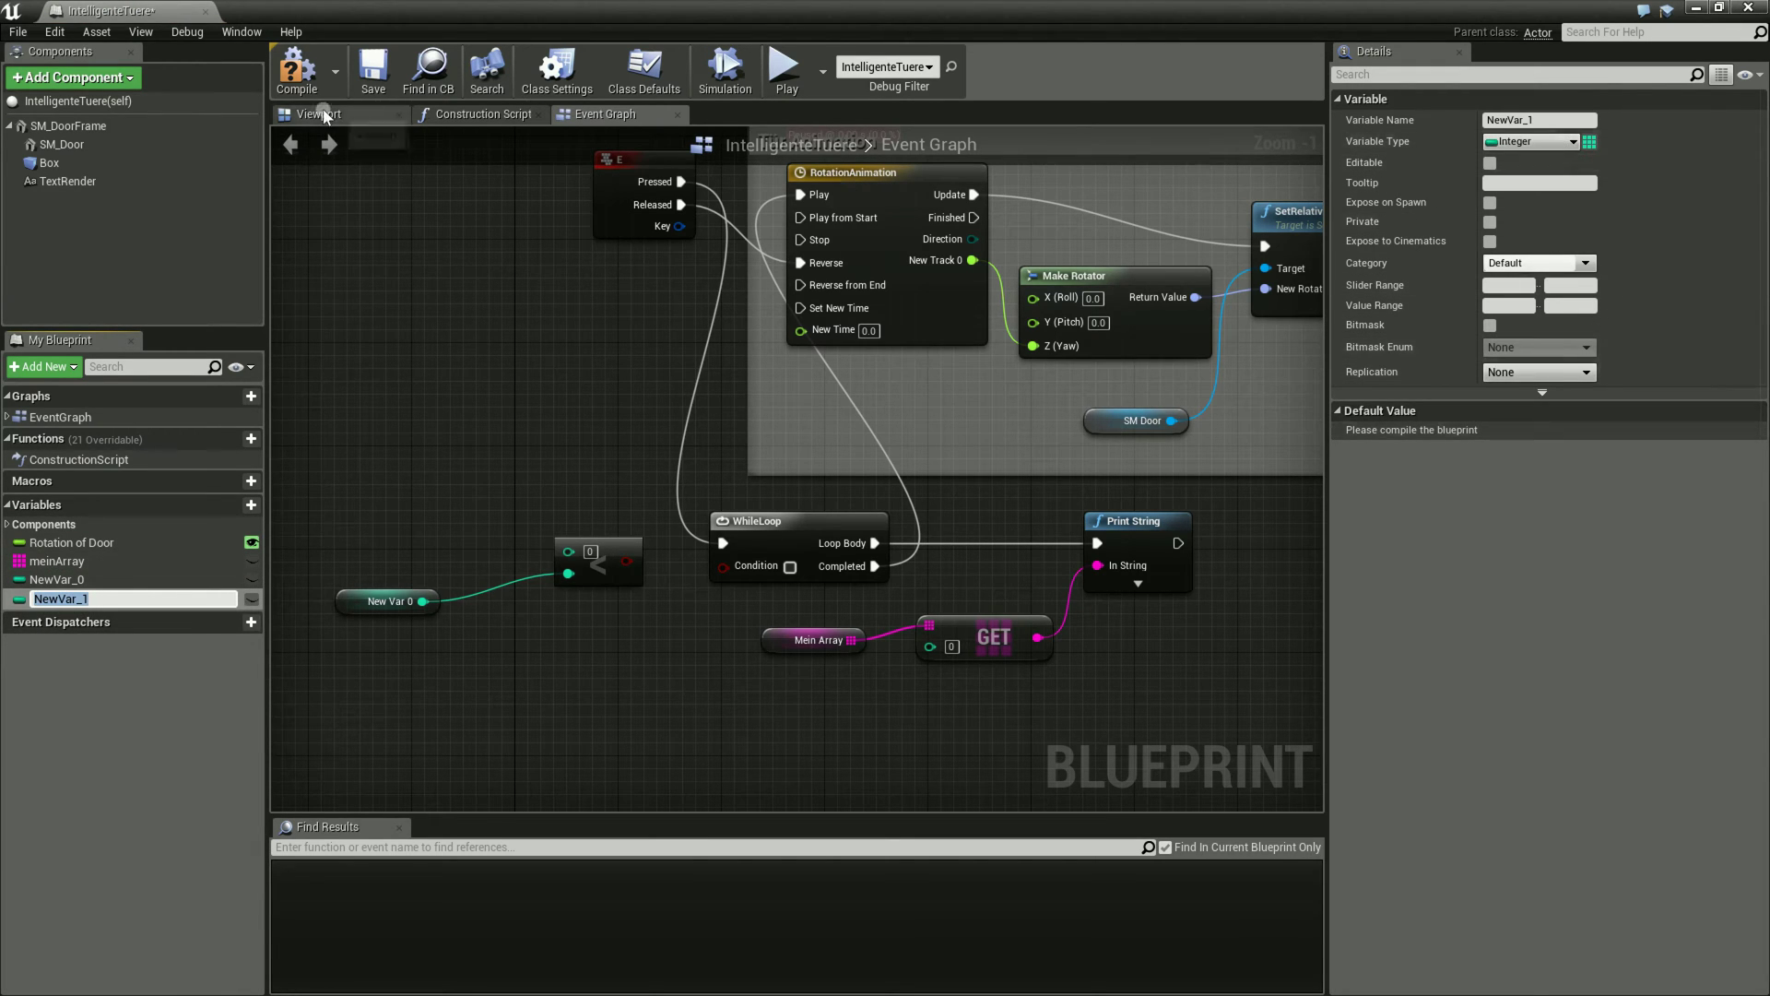
- Compile, leave New Var 1's default at 0, and wire a New Var 1 getter into the < node's top input
click(297, 72)
click(1530, 432)
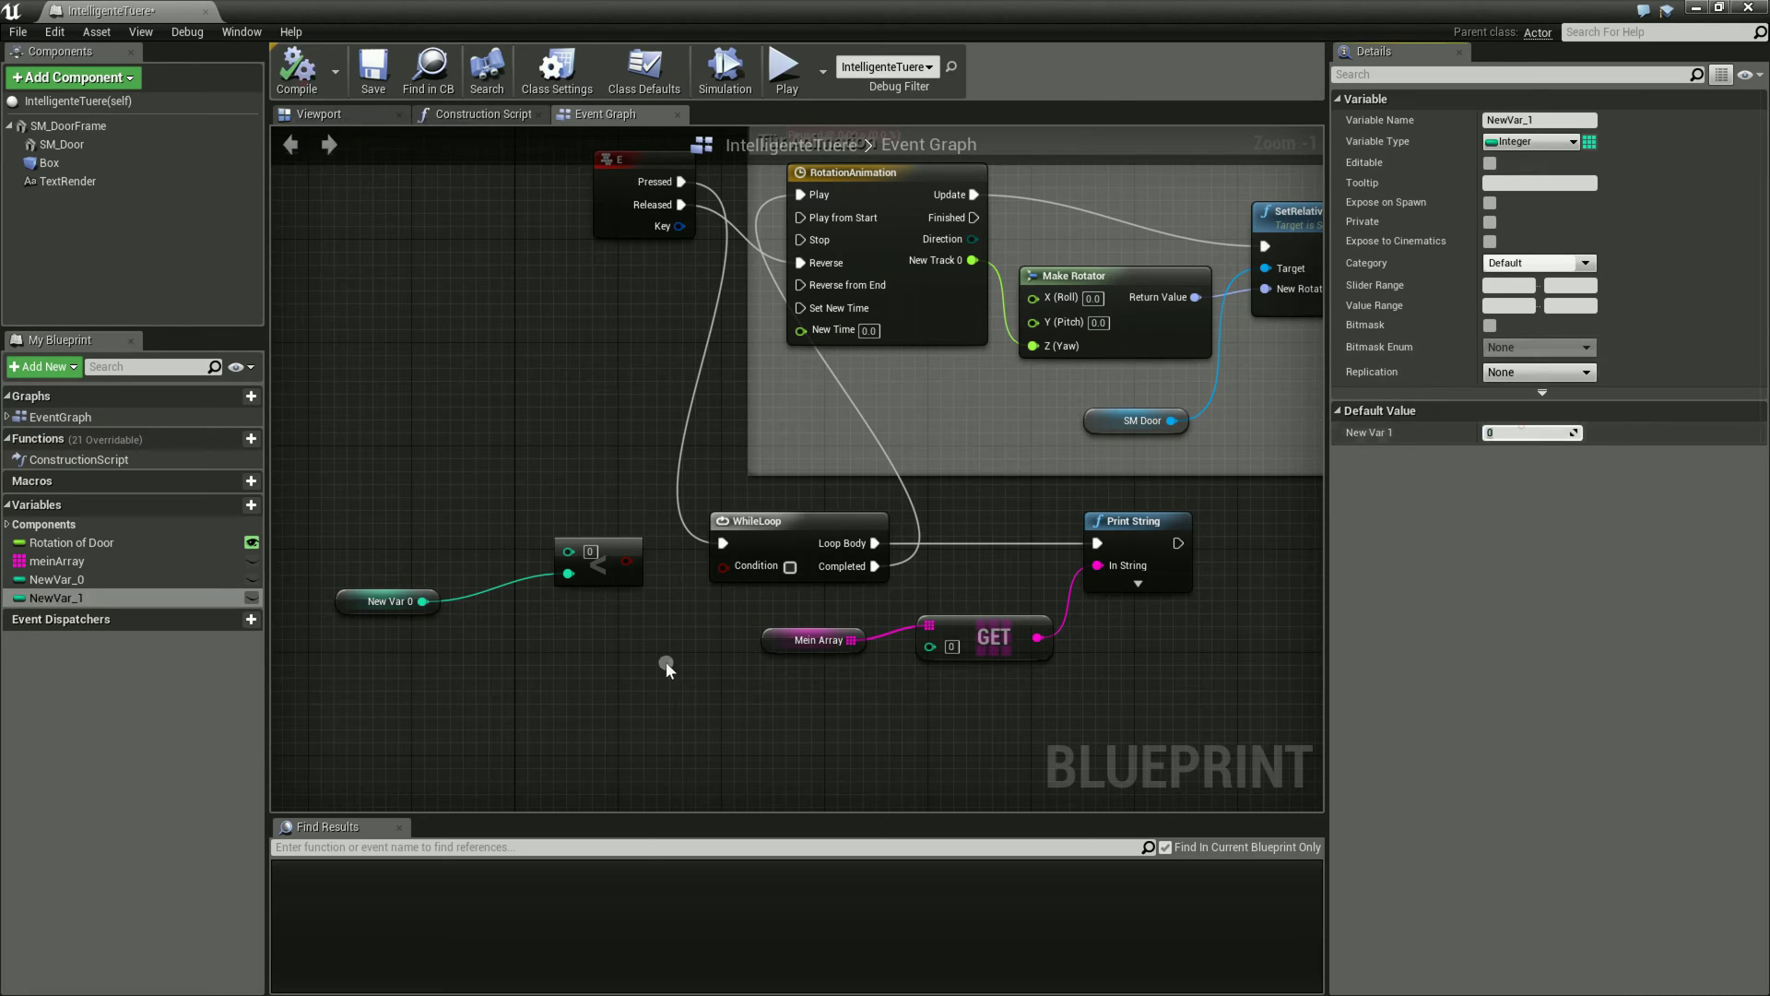
click(582, 677)
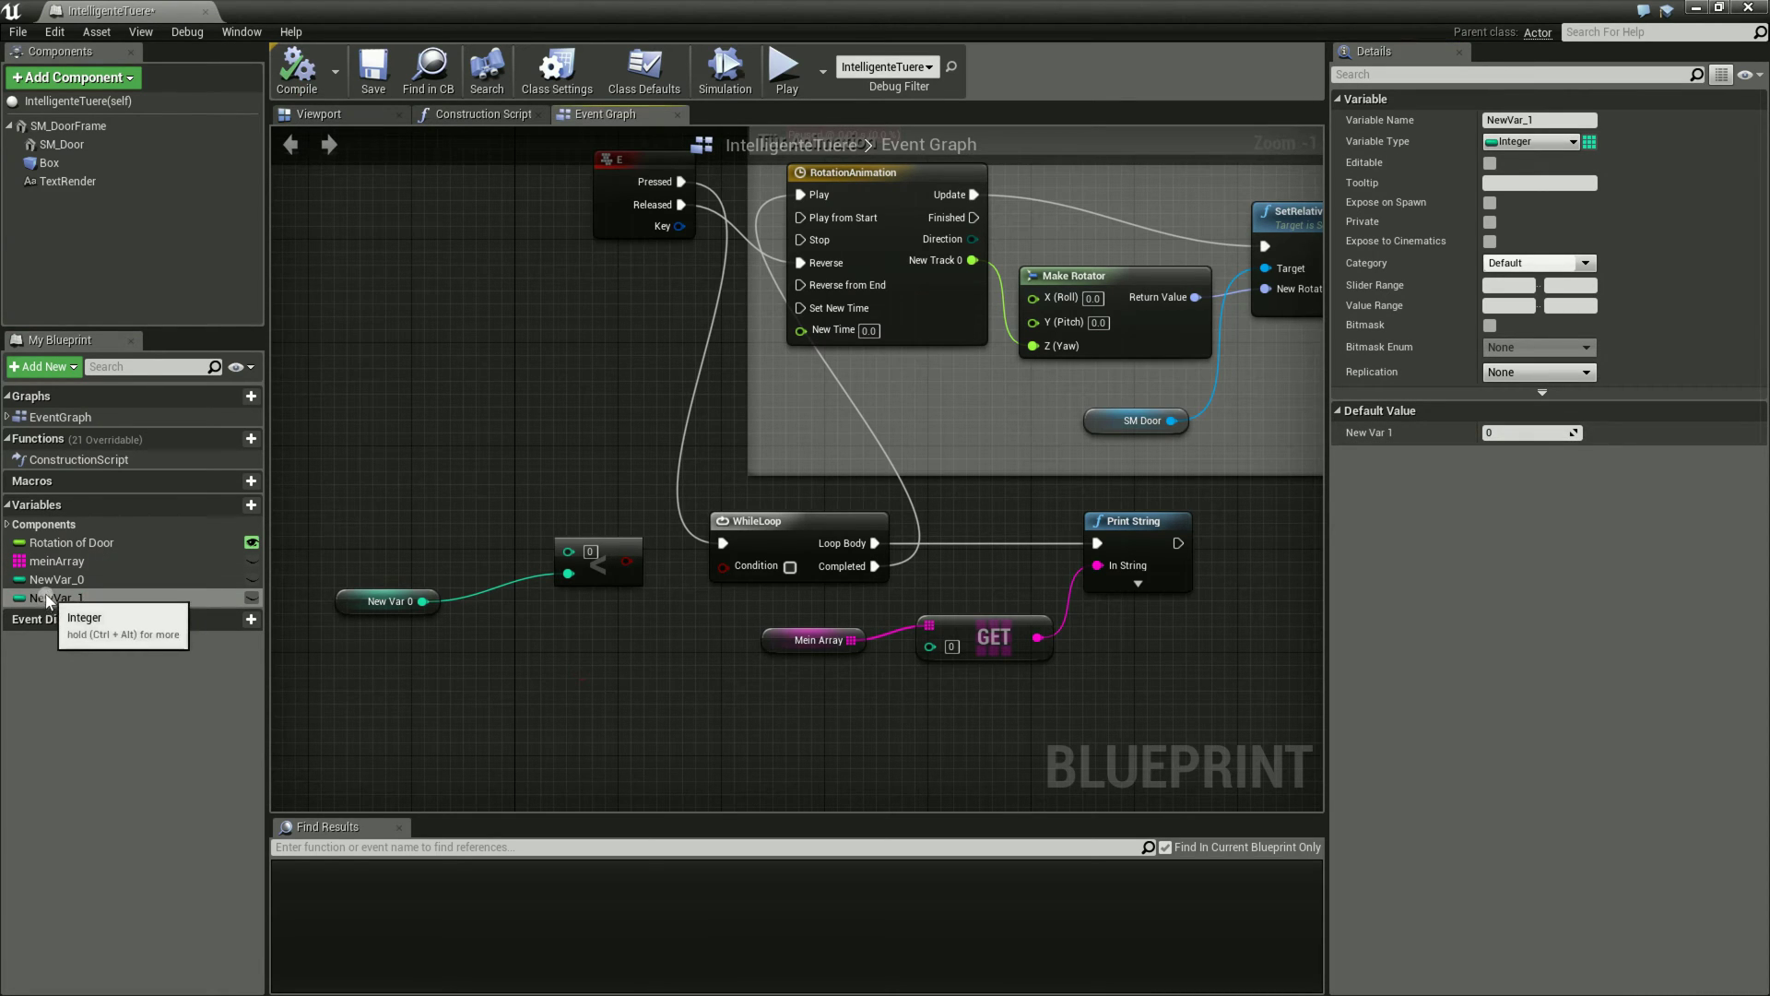
mouse_move(44, 607)
mouse_down()
mouse_move(341, 516)
mouse_move(743, 567)
mouse_up()
click(368, 538)
click(642, 667)
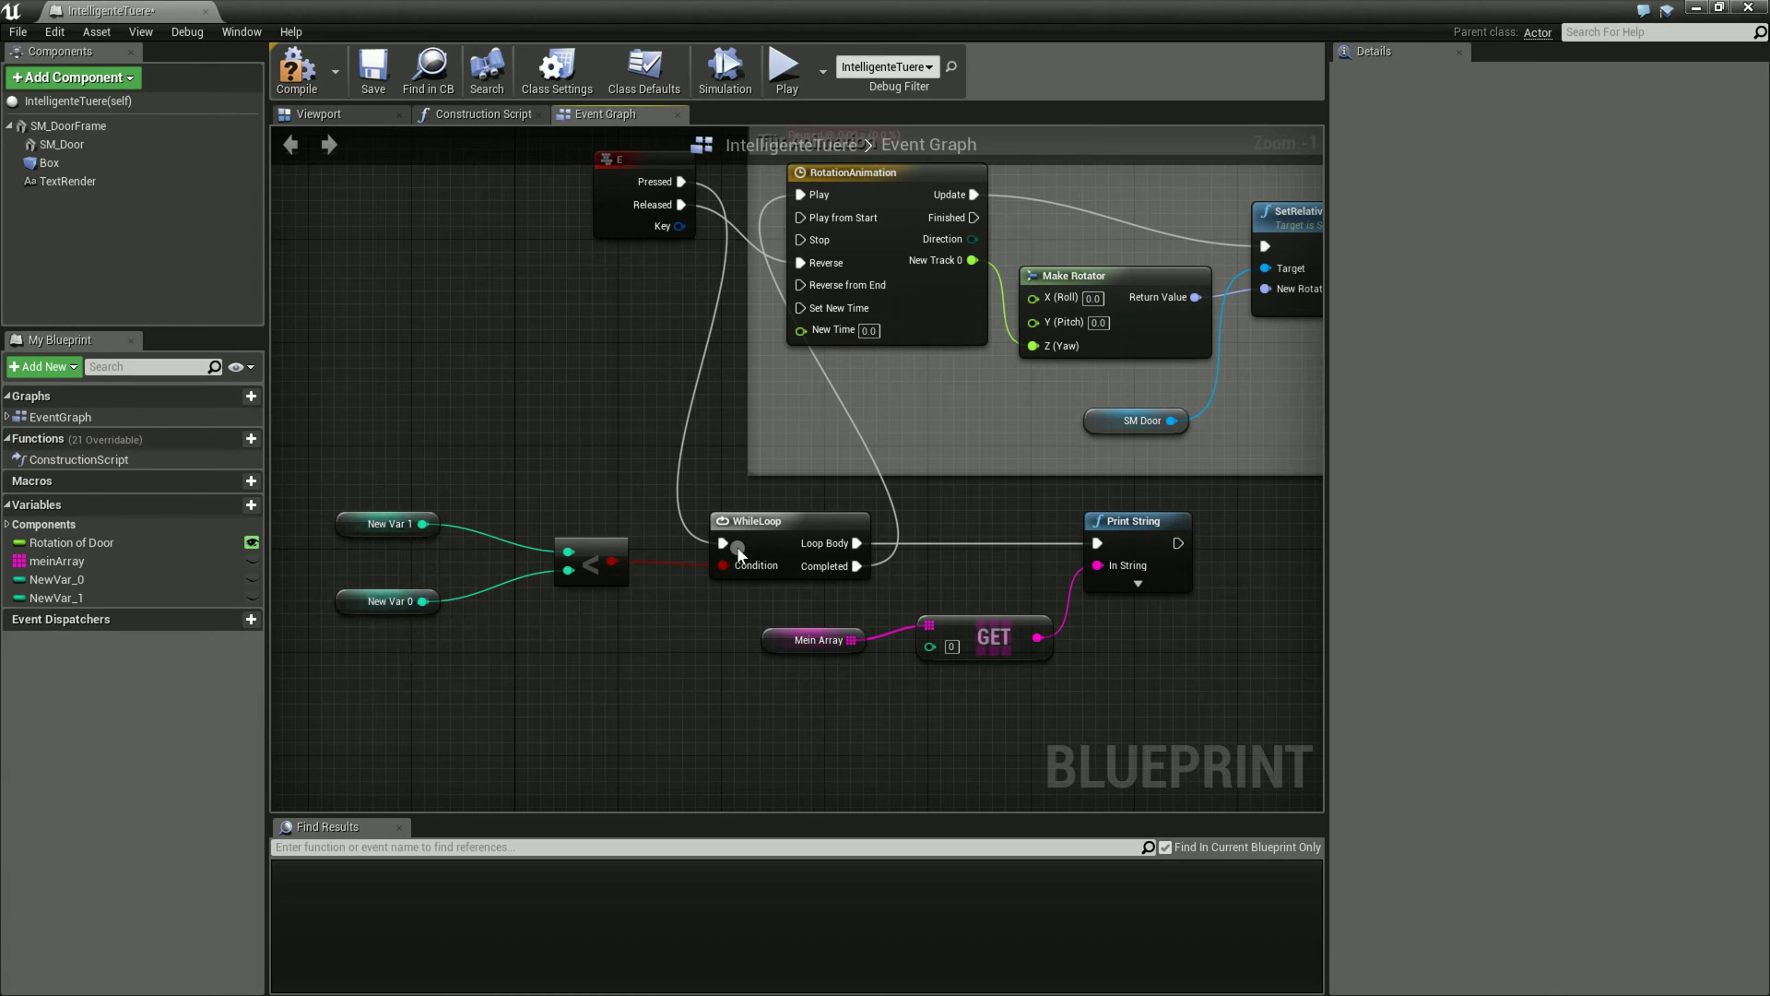
- Start the game to test the loop and switch to the level editor window
click(798, 524)
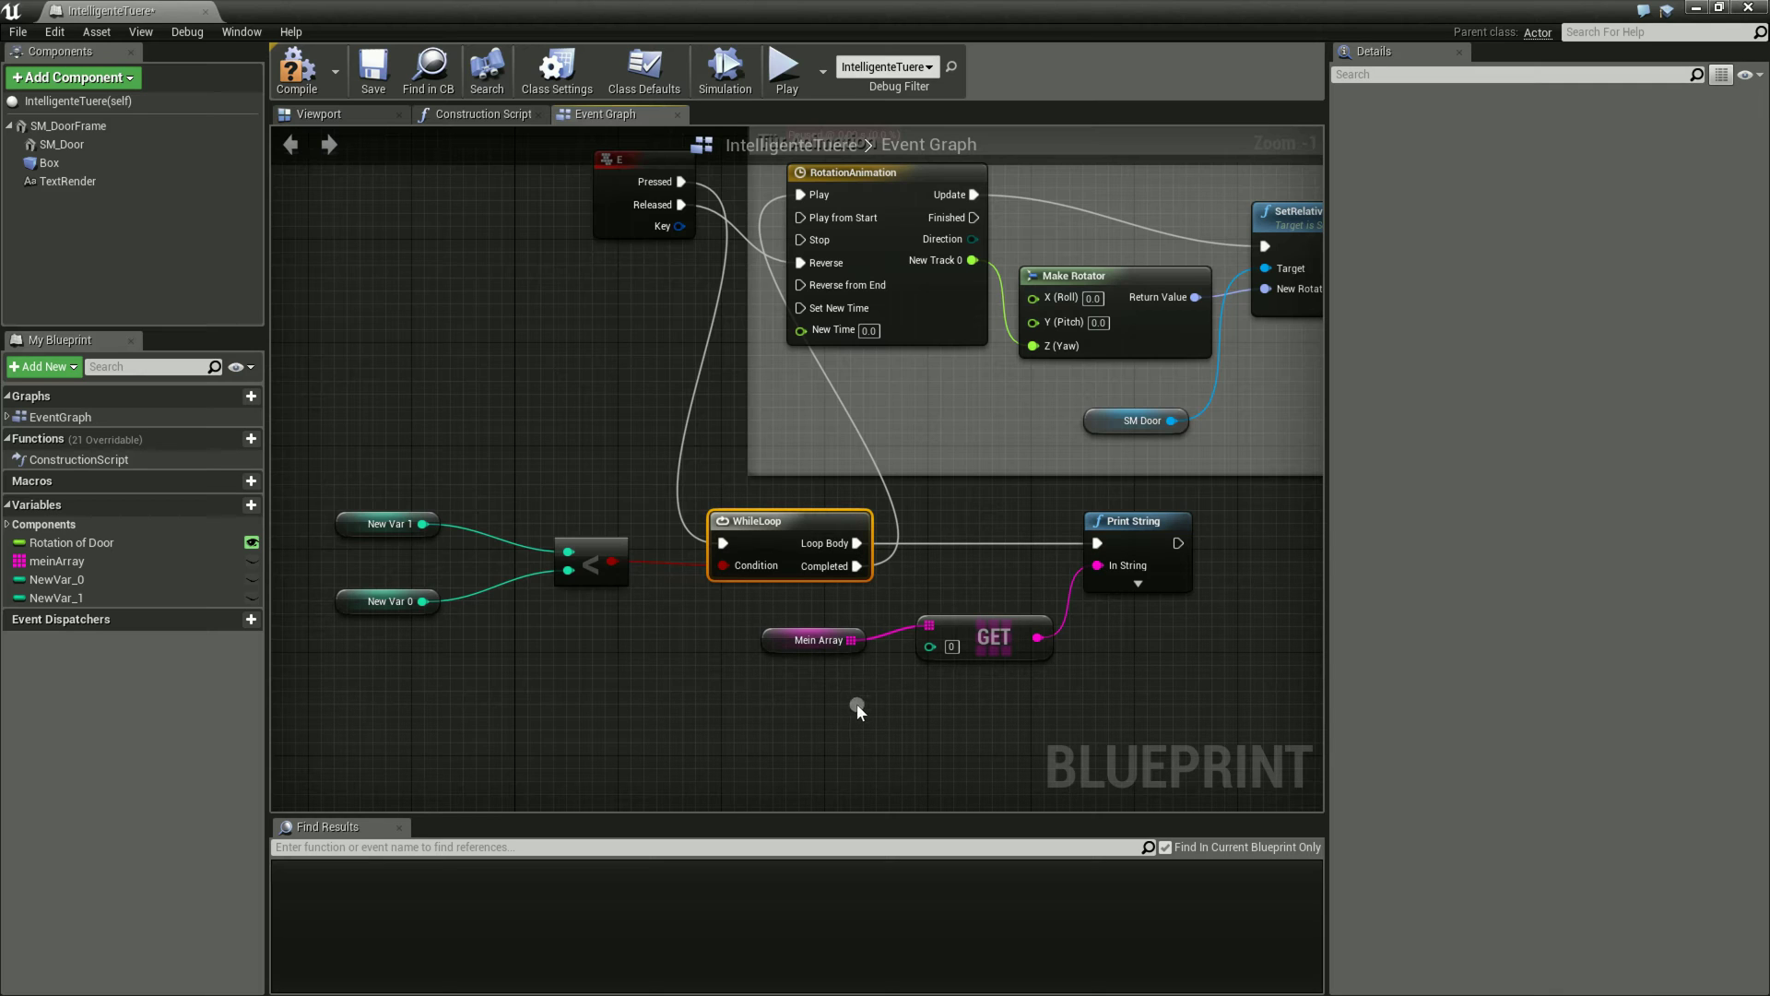
right_drag(1169, 660, 1107, 664)
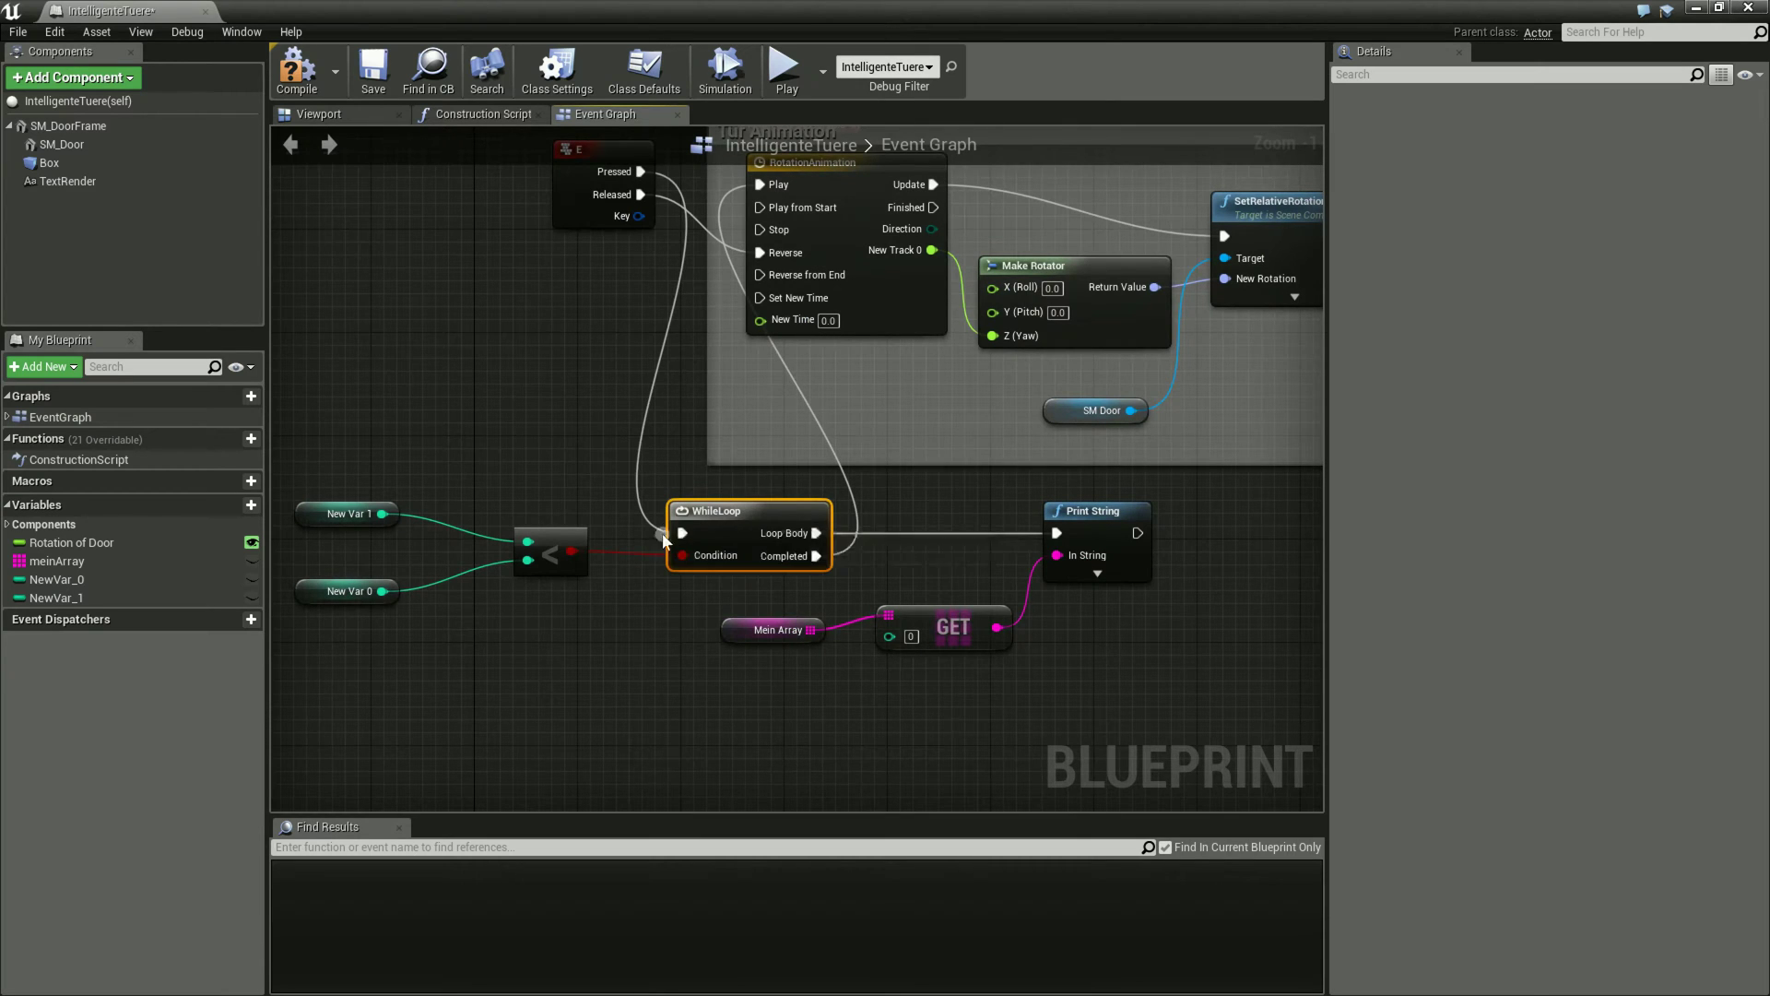
click(1116, 516)
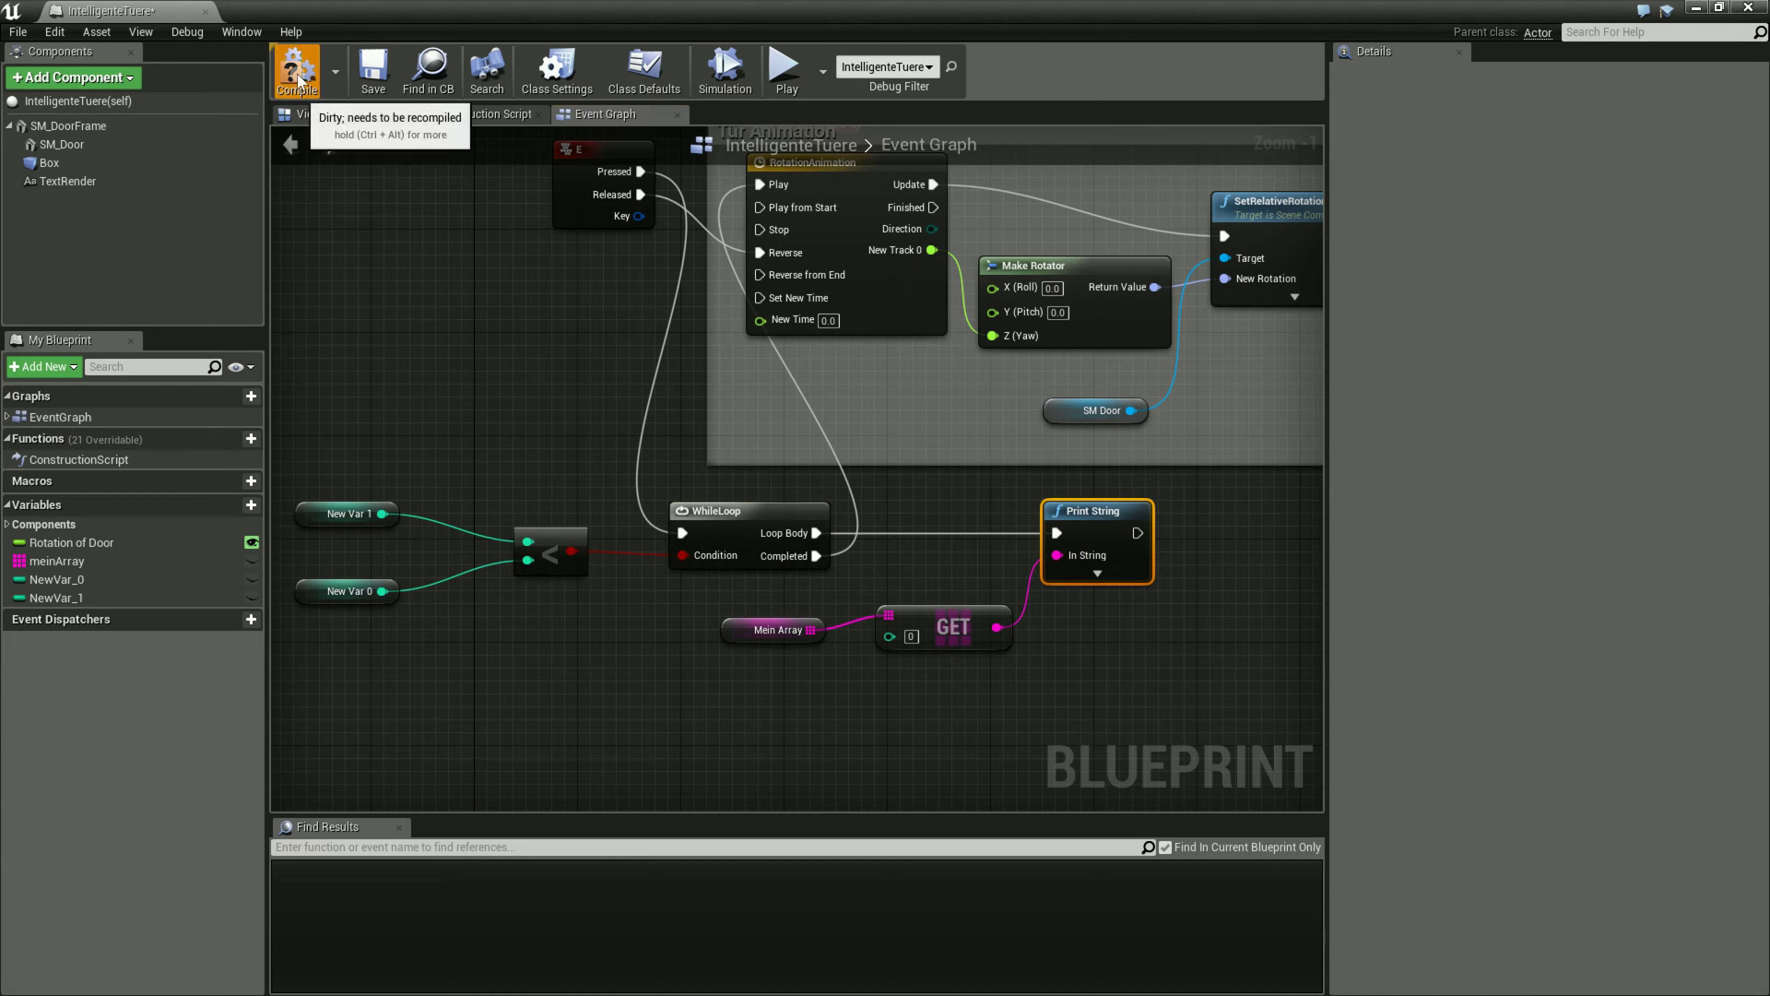
click(784, 70)
key(alt+Tab)
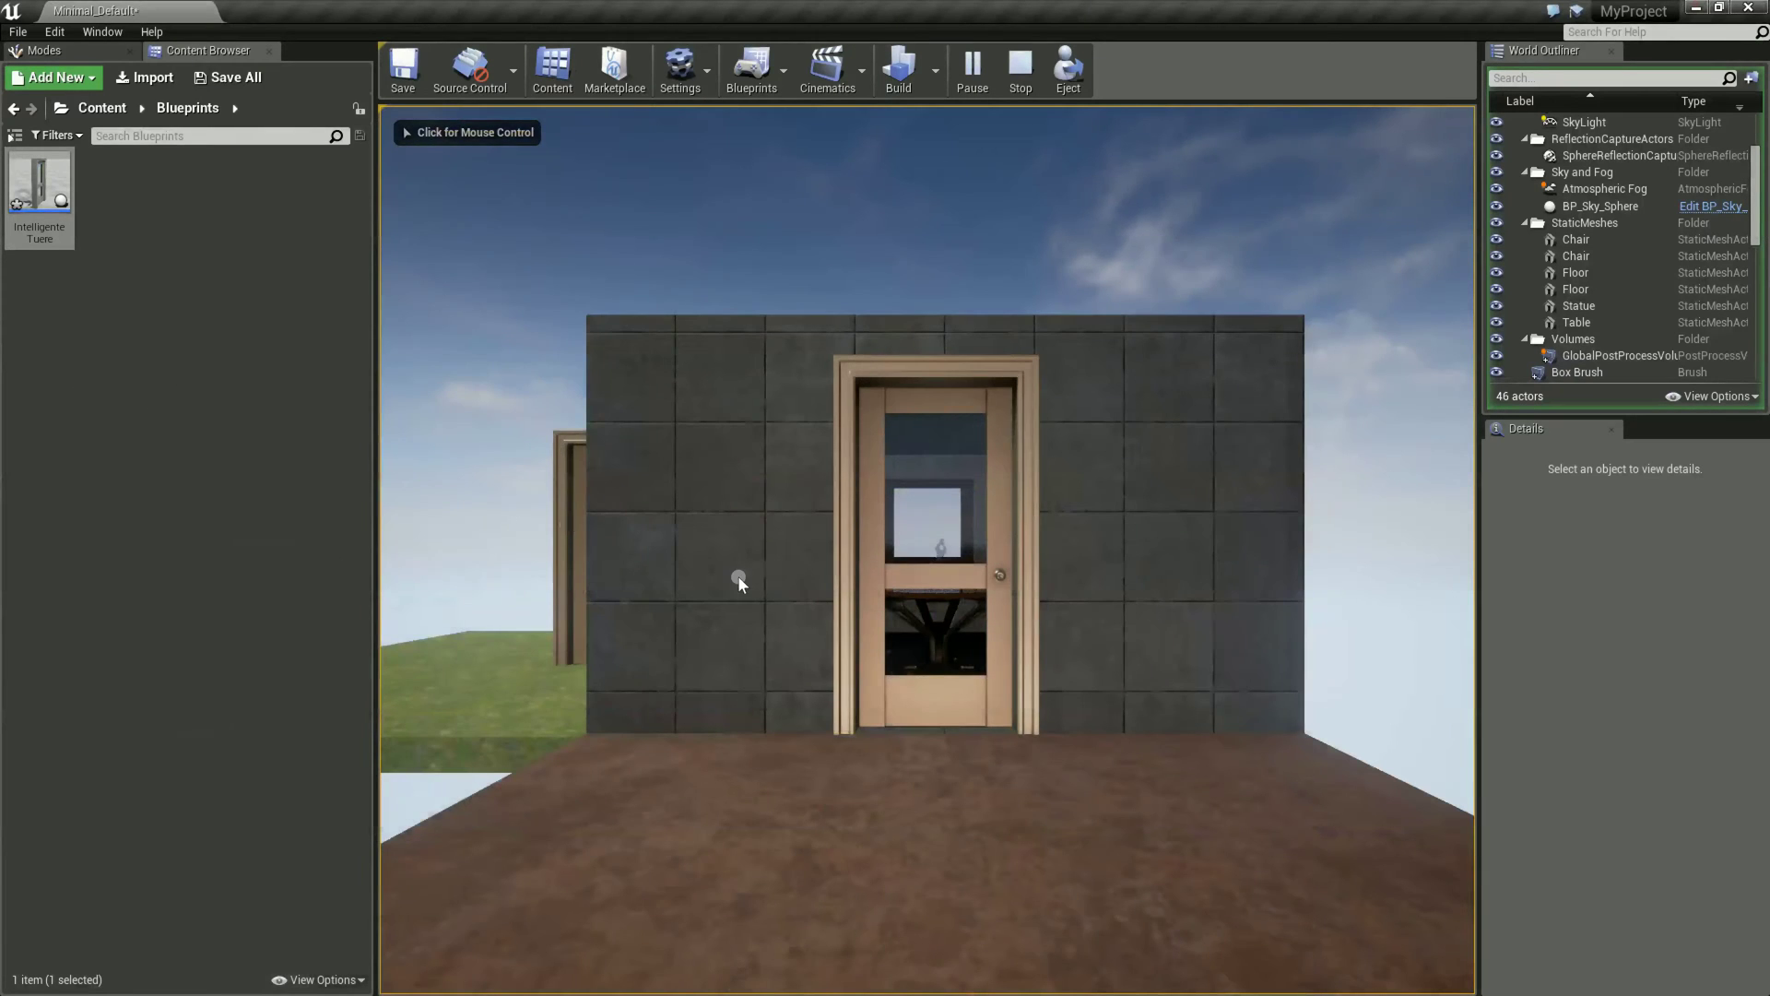
- Walk toward the door in play, end the session, and reopen the Intelligente Tuere blueprint
click(738, 575)
key(w)
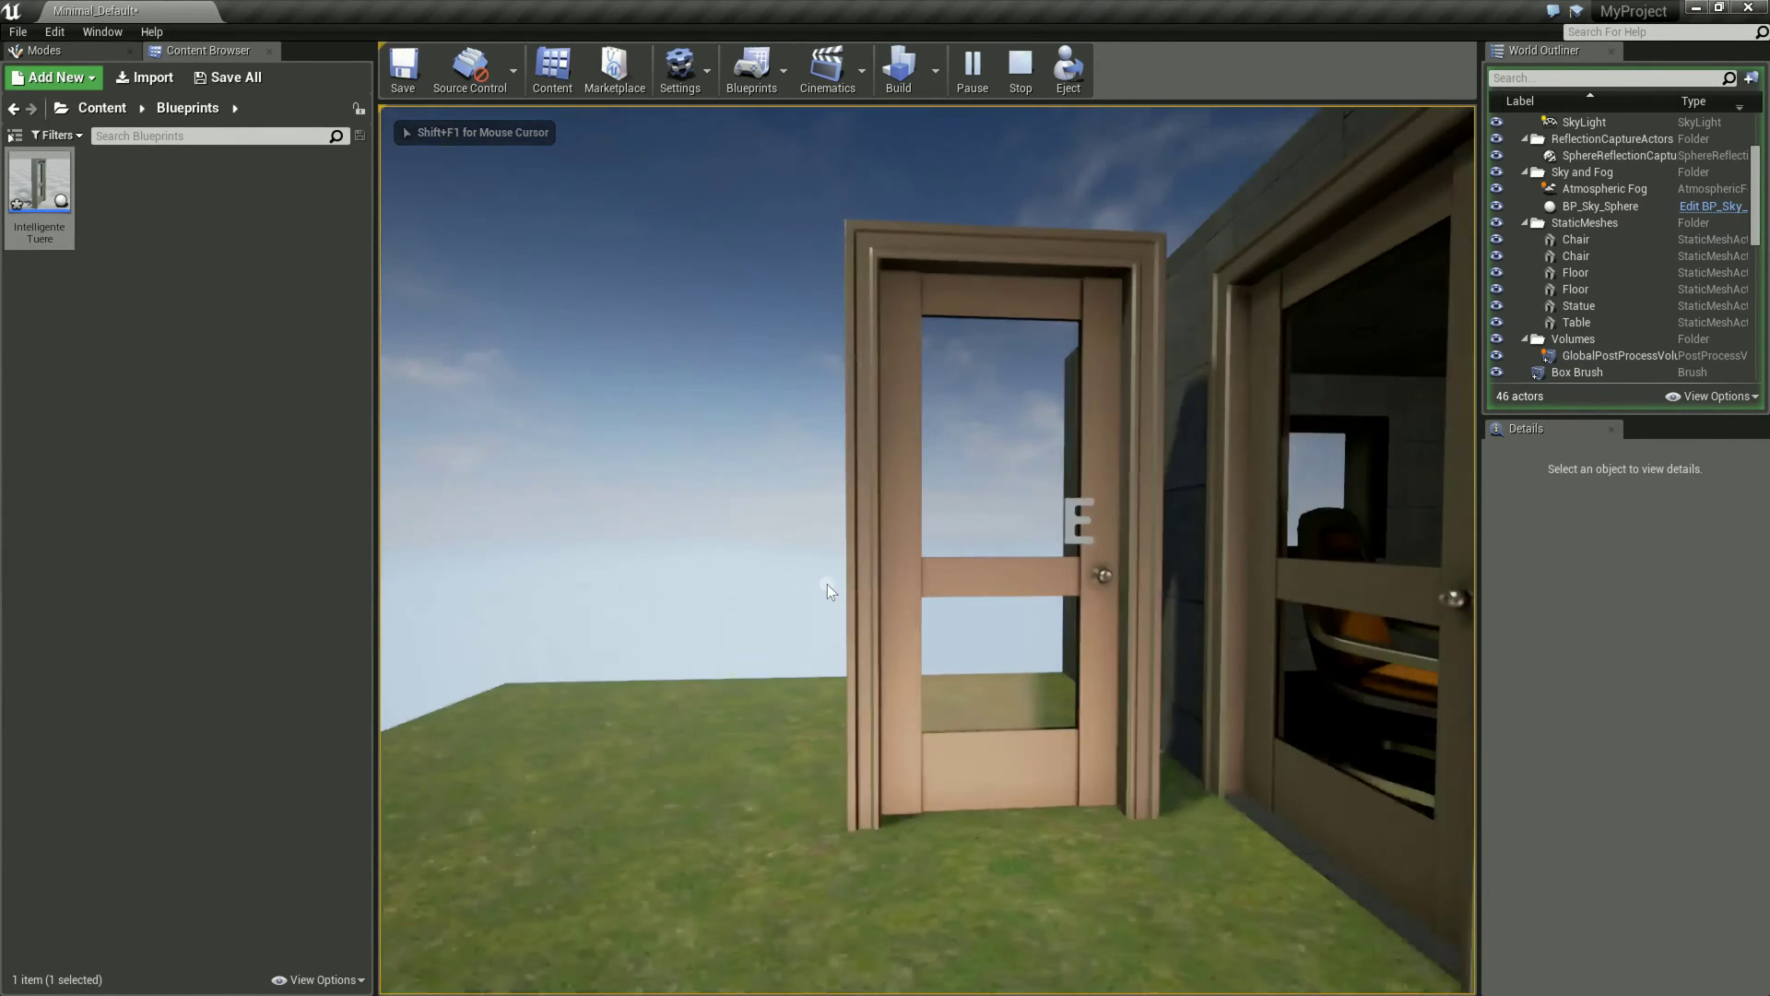
key(w)
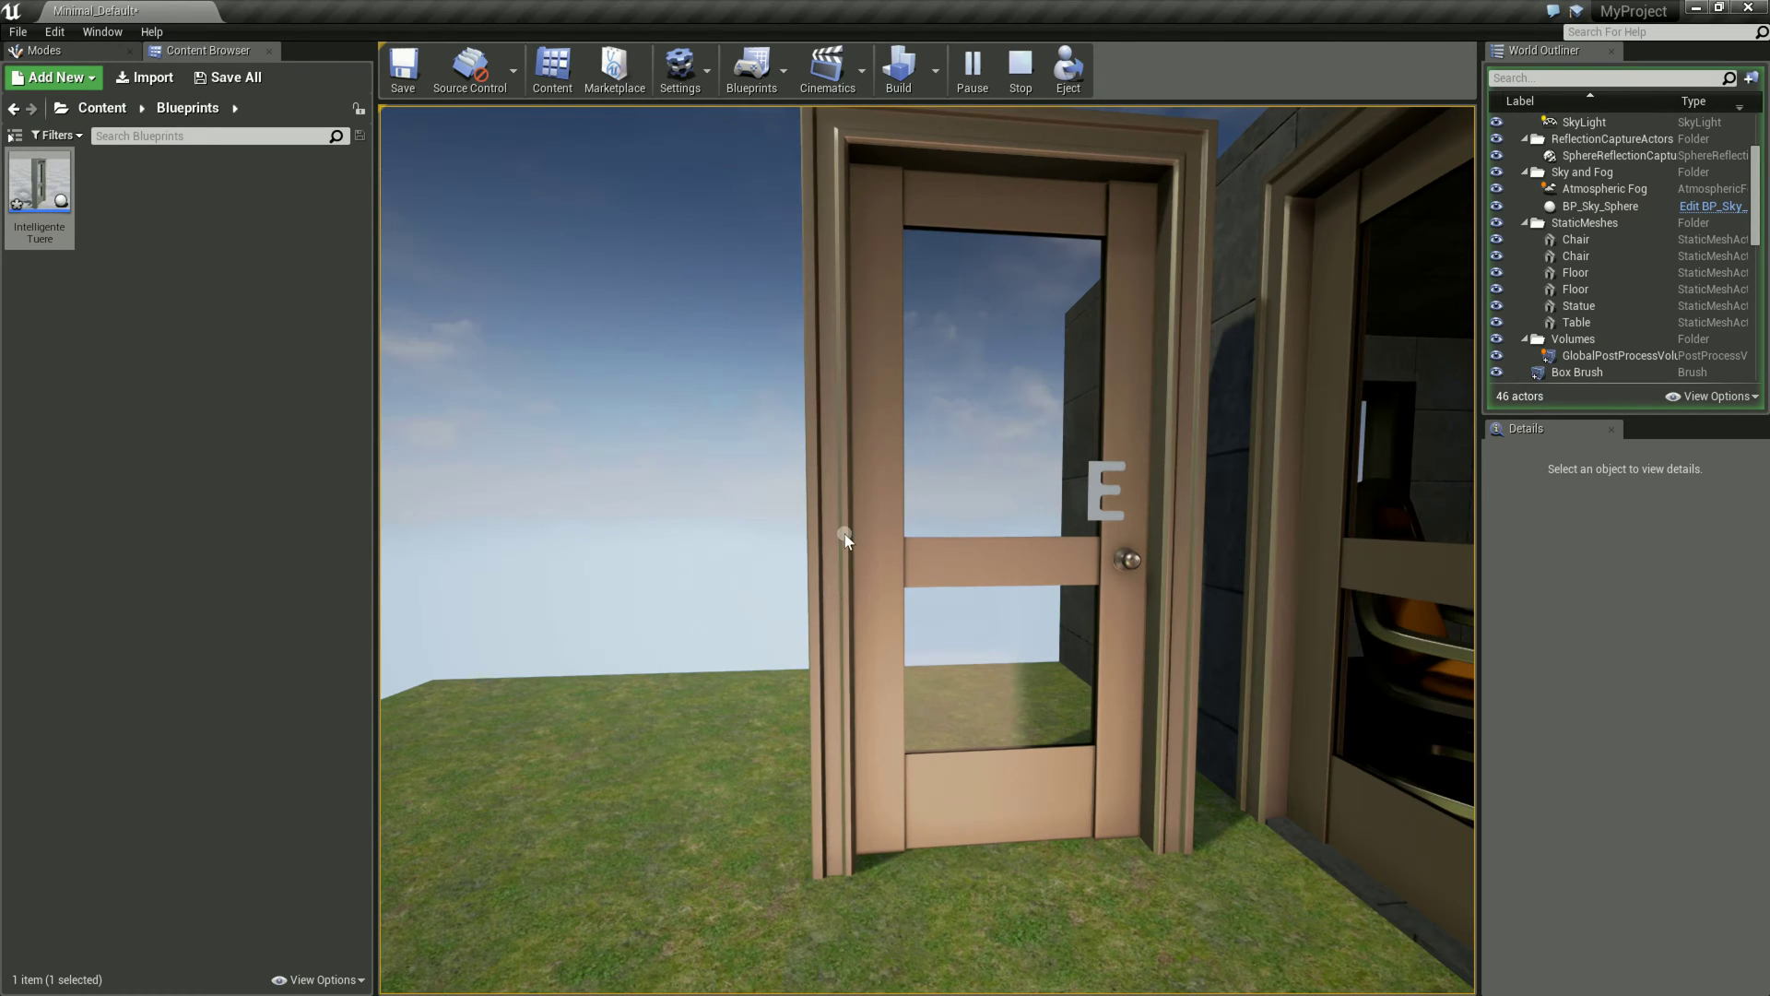
key(Escape)
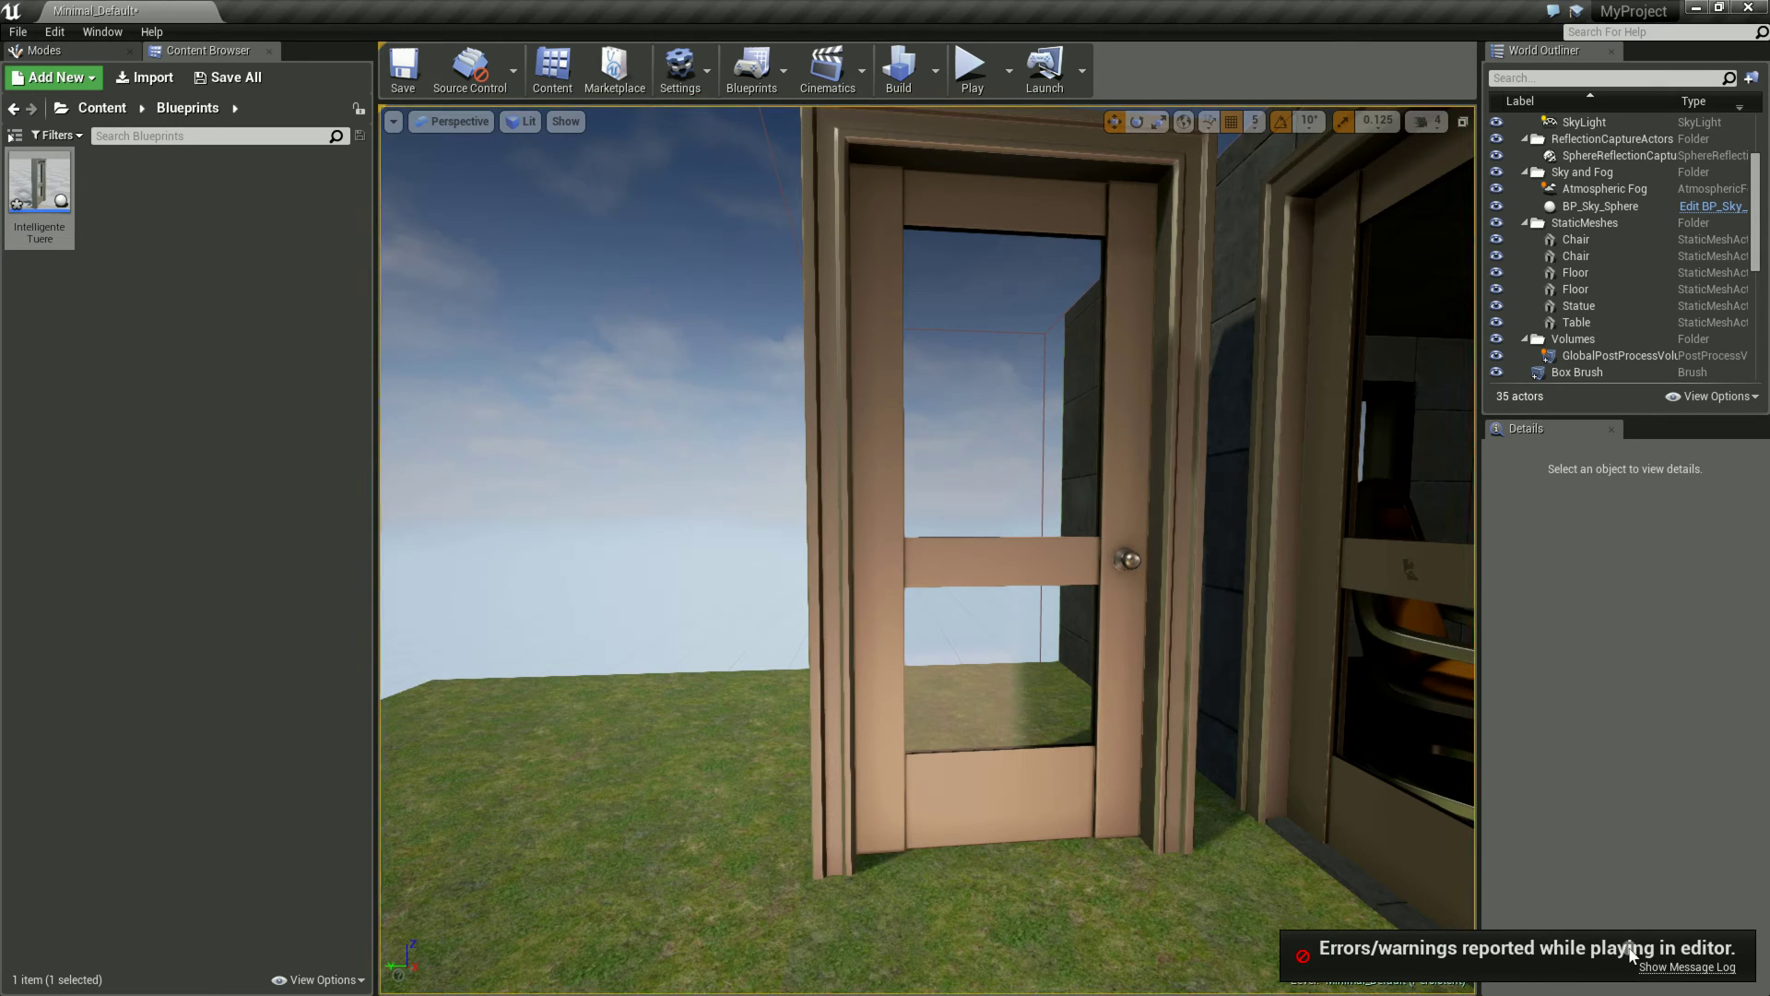
double_click(39, 189)
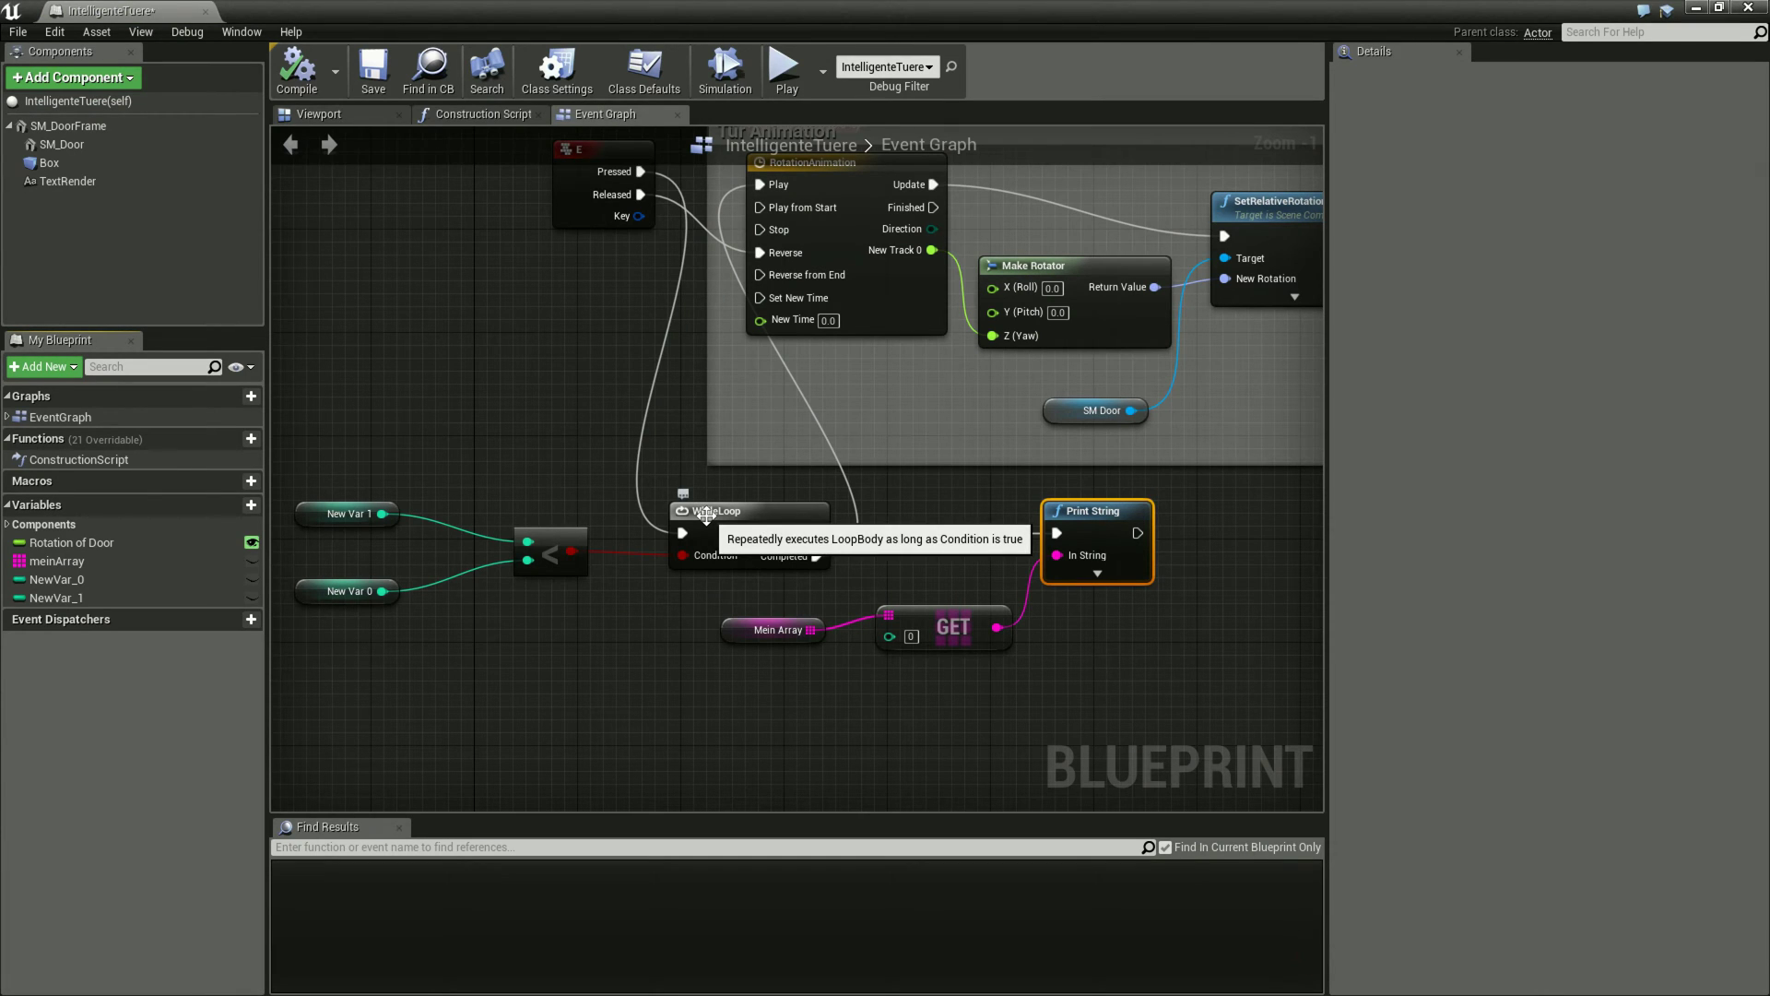
click(706, 514)
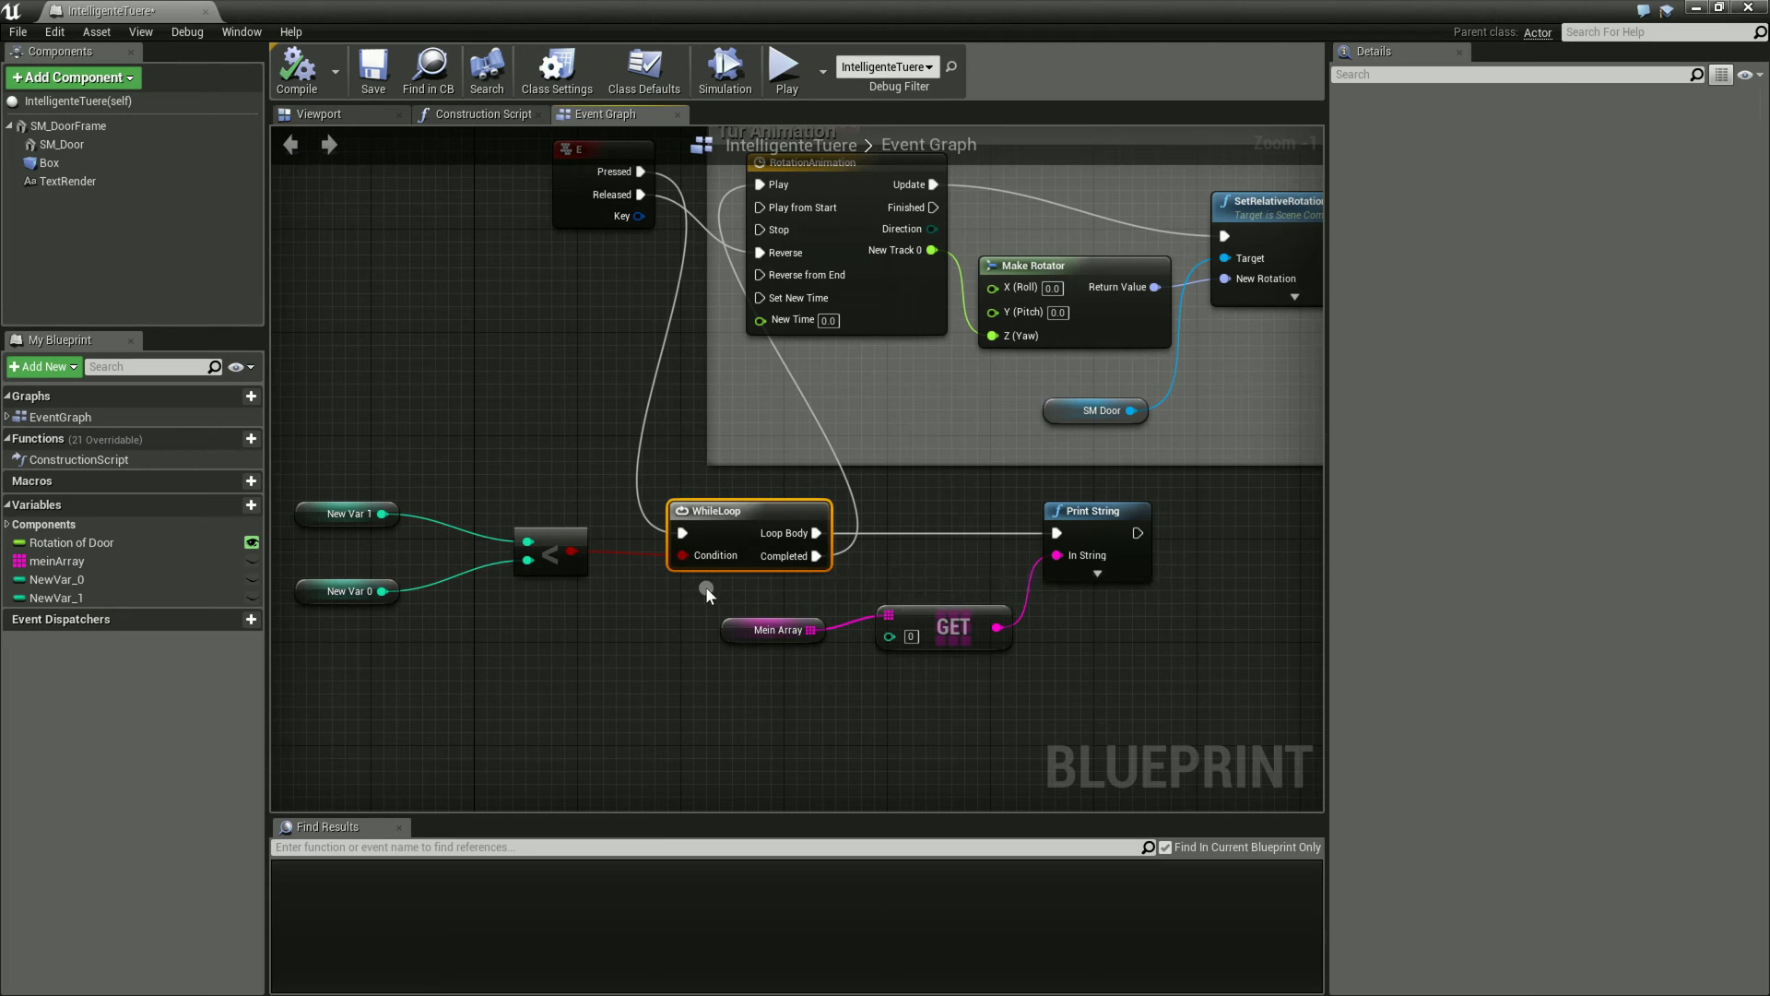
drag(596, 430, 308, 627)
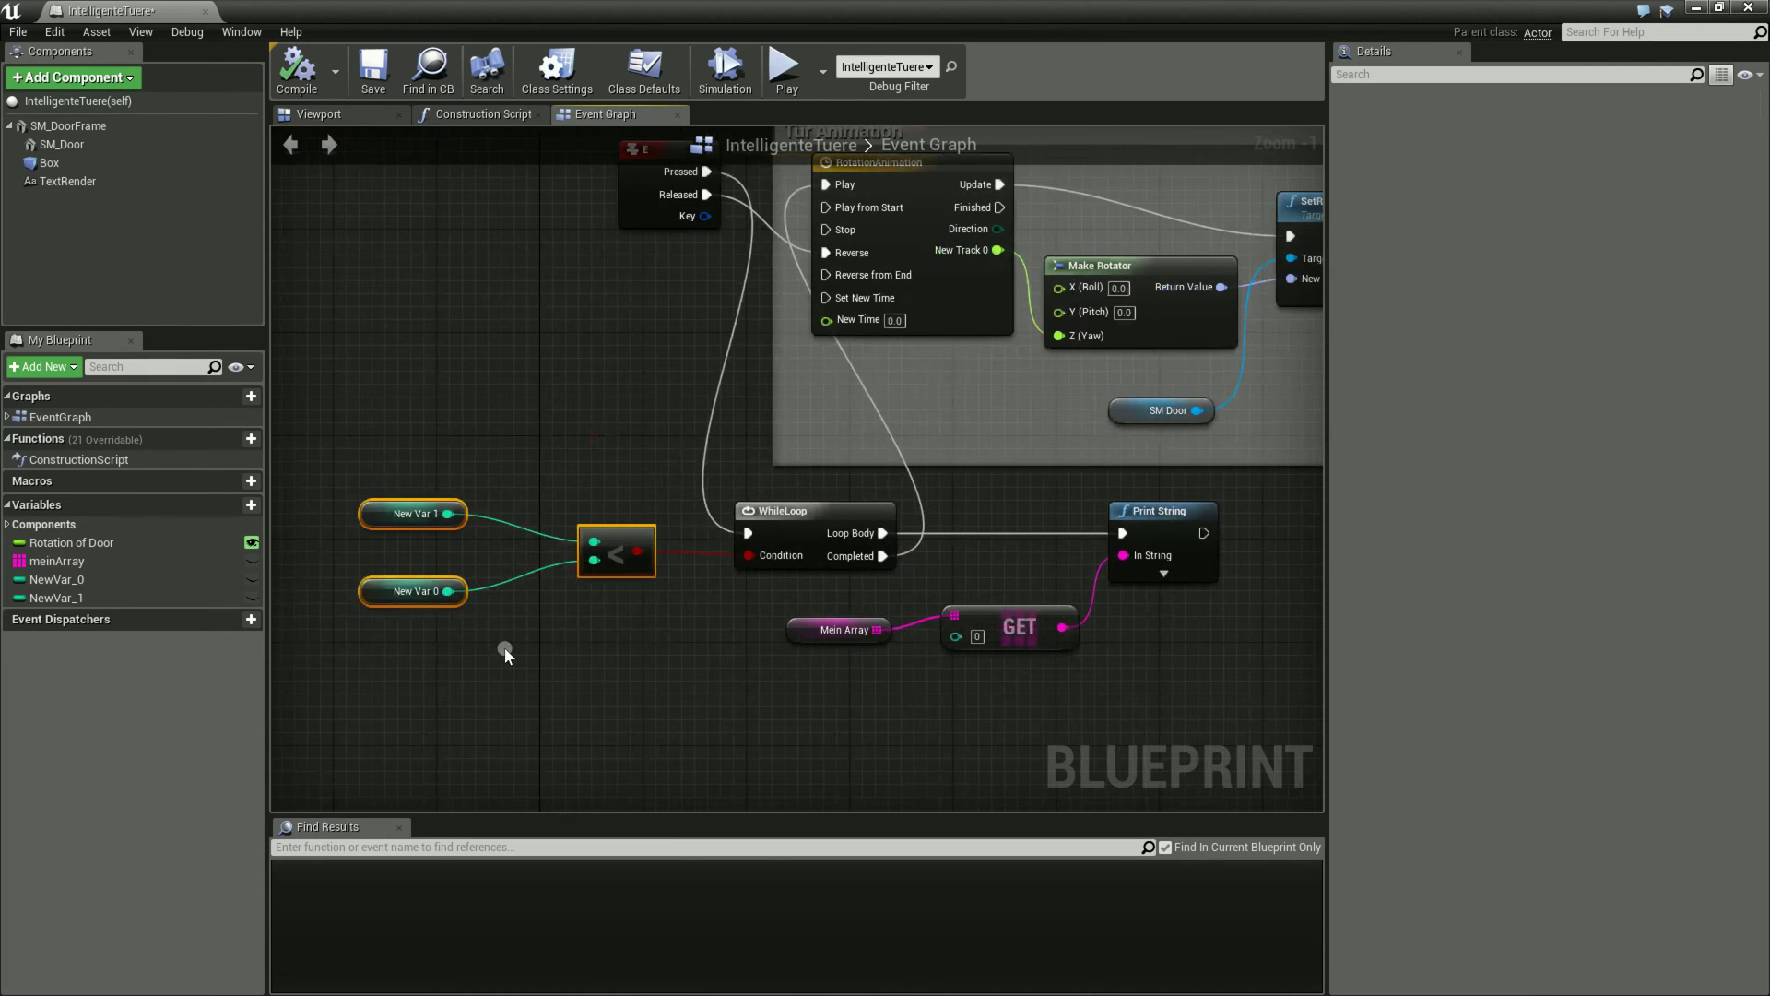
right_drag(748, 688, 640, 678)
click(1048, 500)
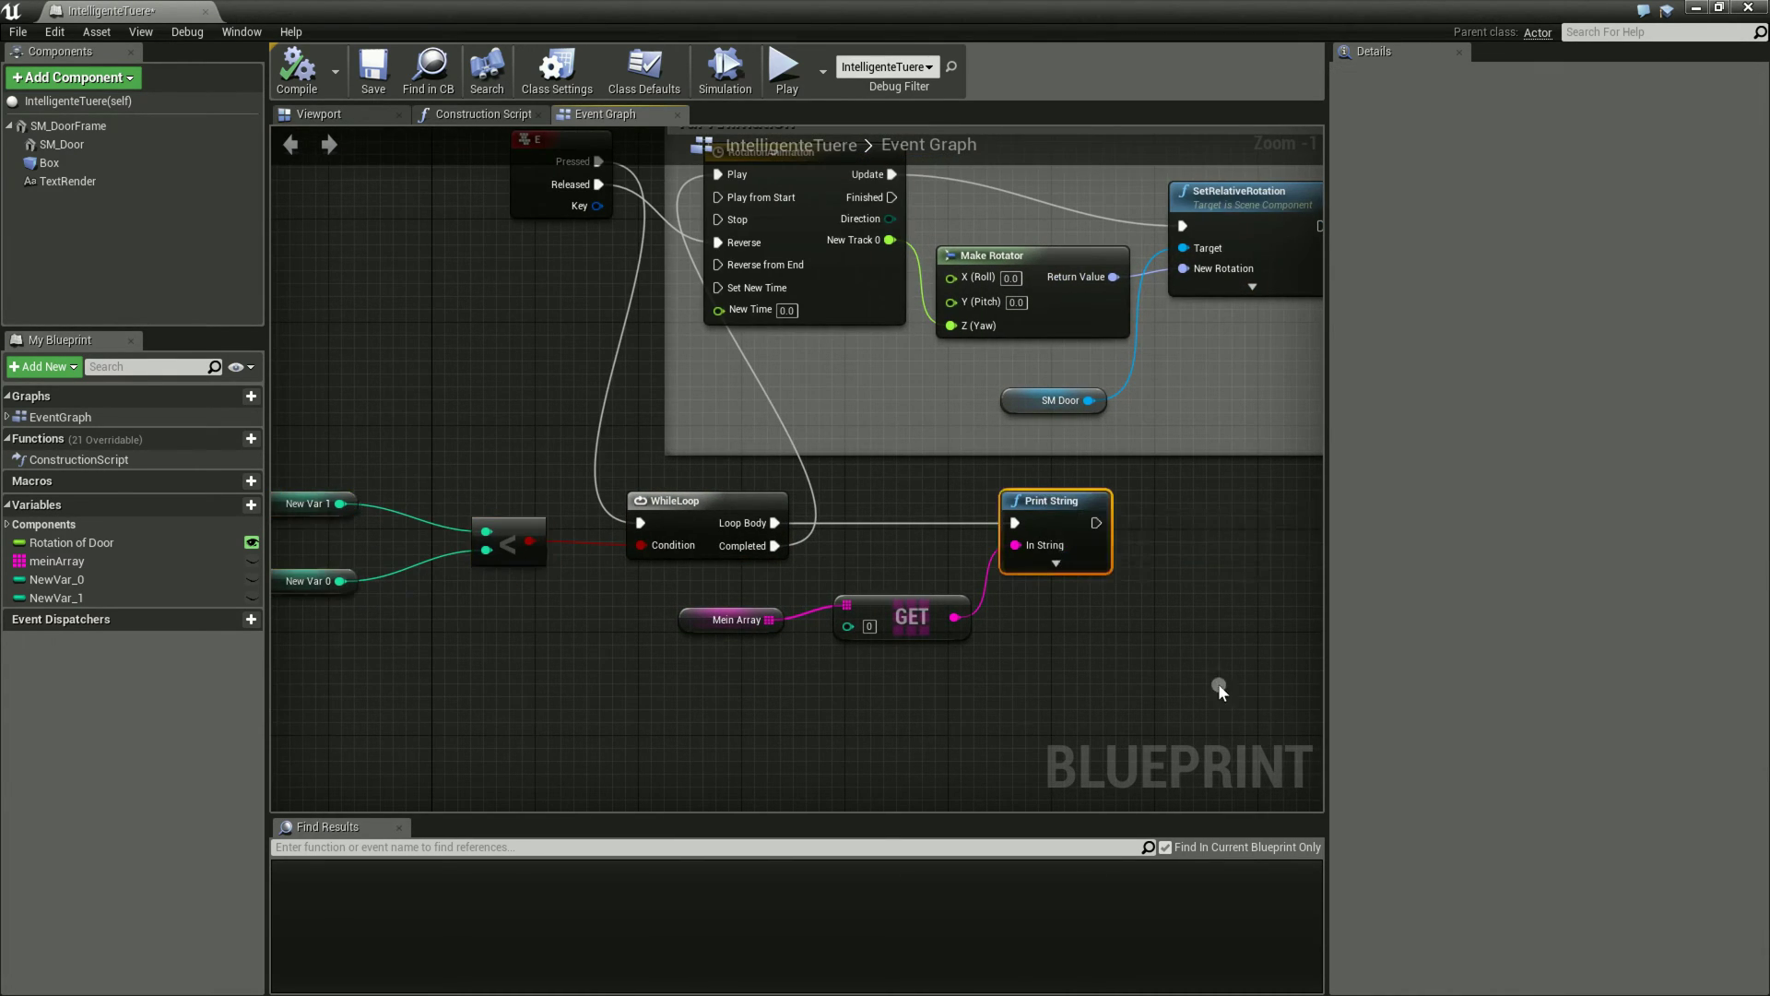
right_drag(1082, 589, 1108, 578)
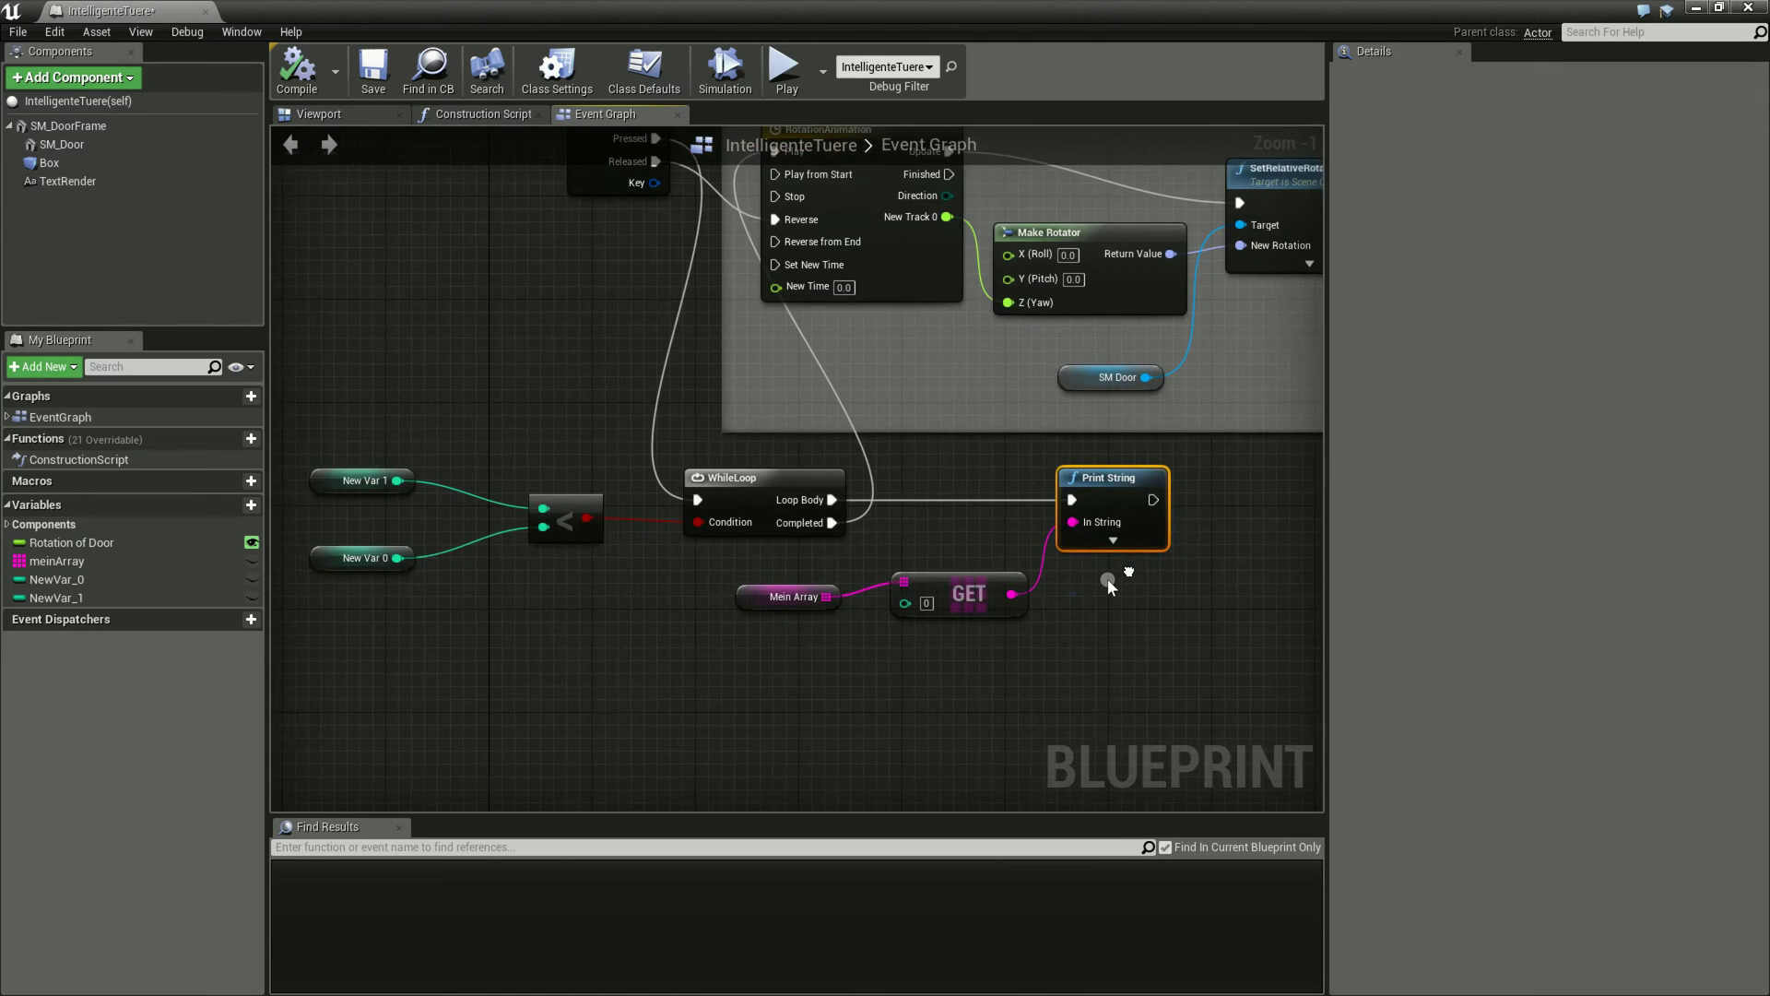
click(576, 506)
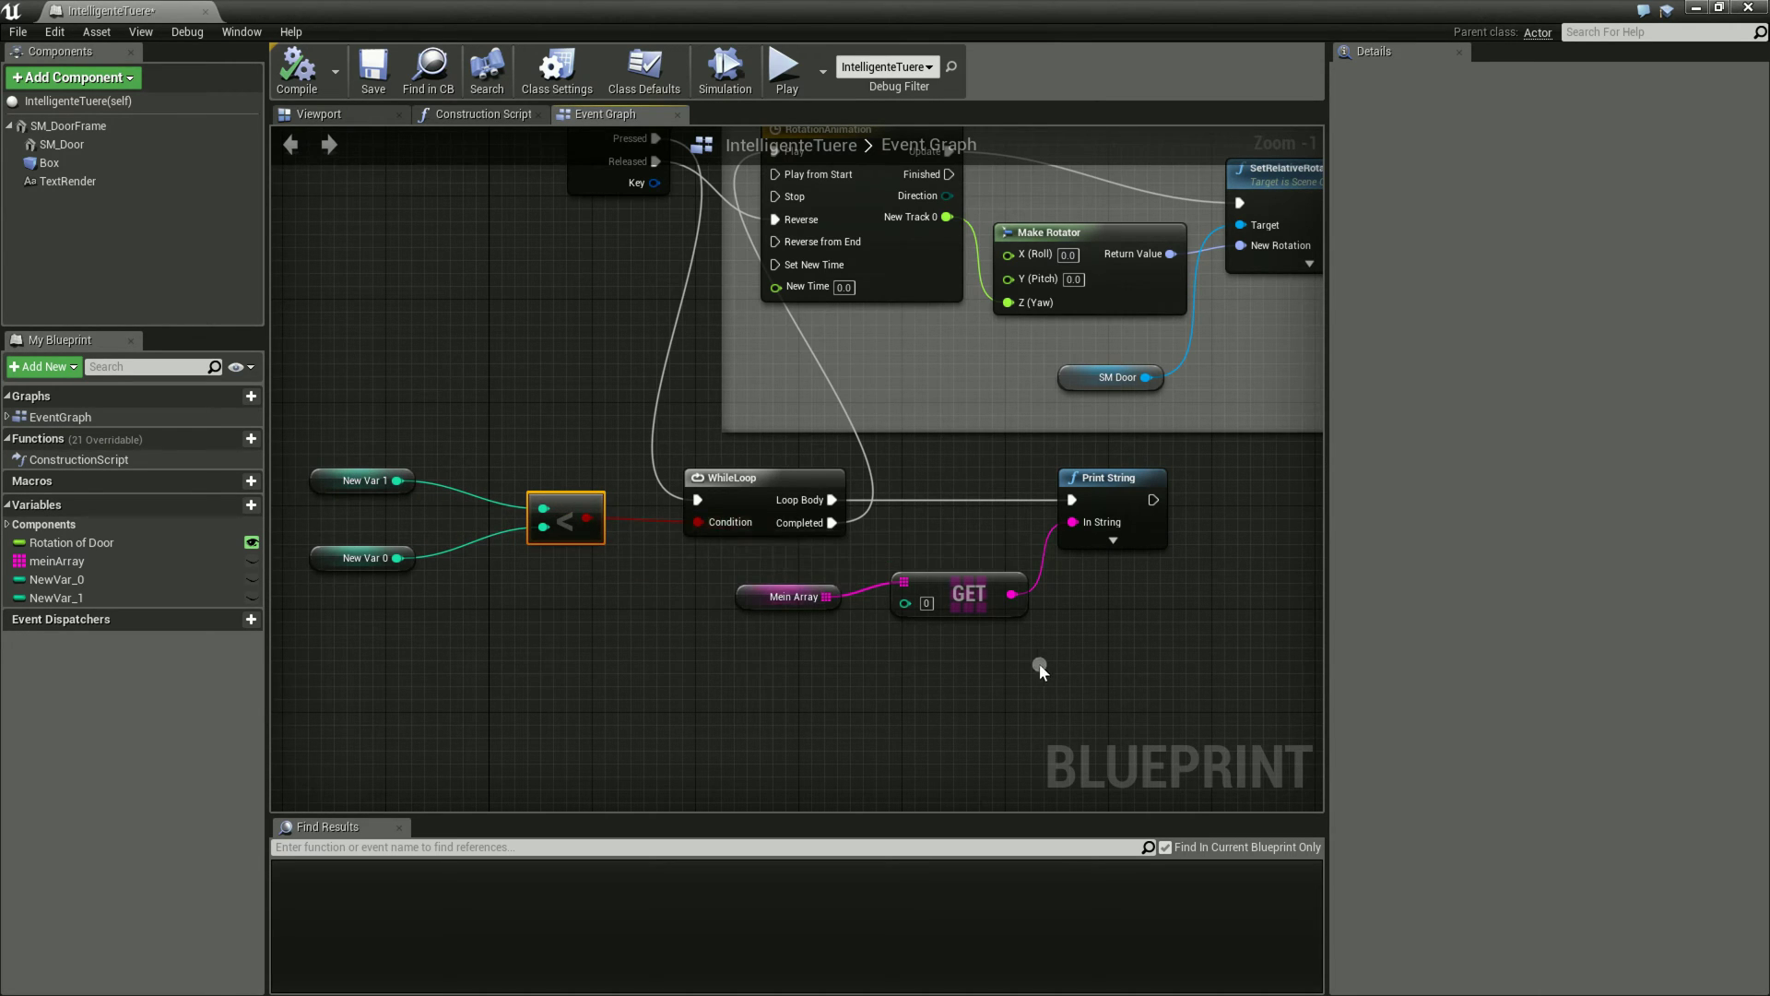
right_drag(1253, 576, 1098, 574)
drag(998, 498, 1081, 498)
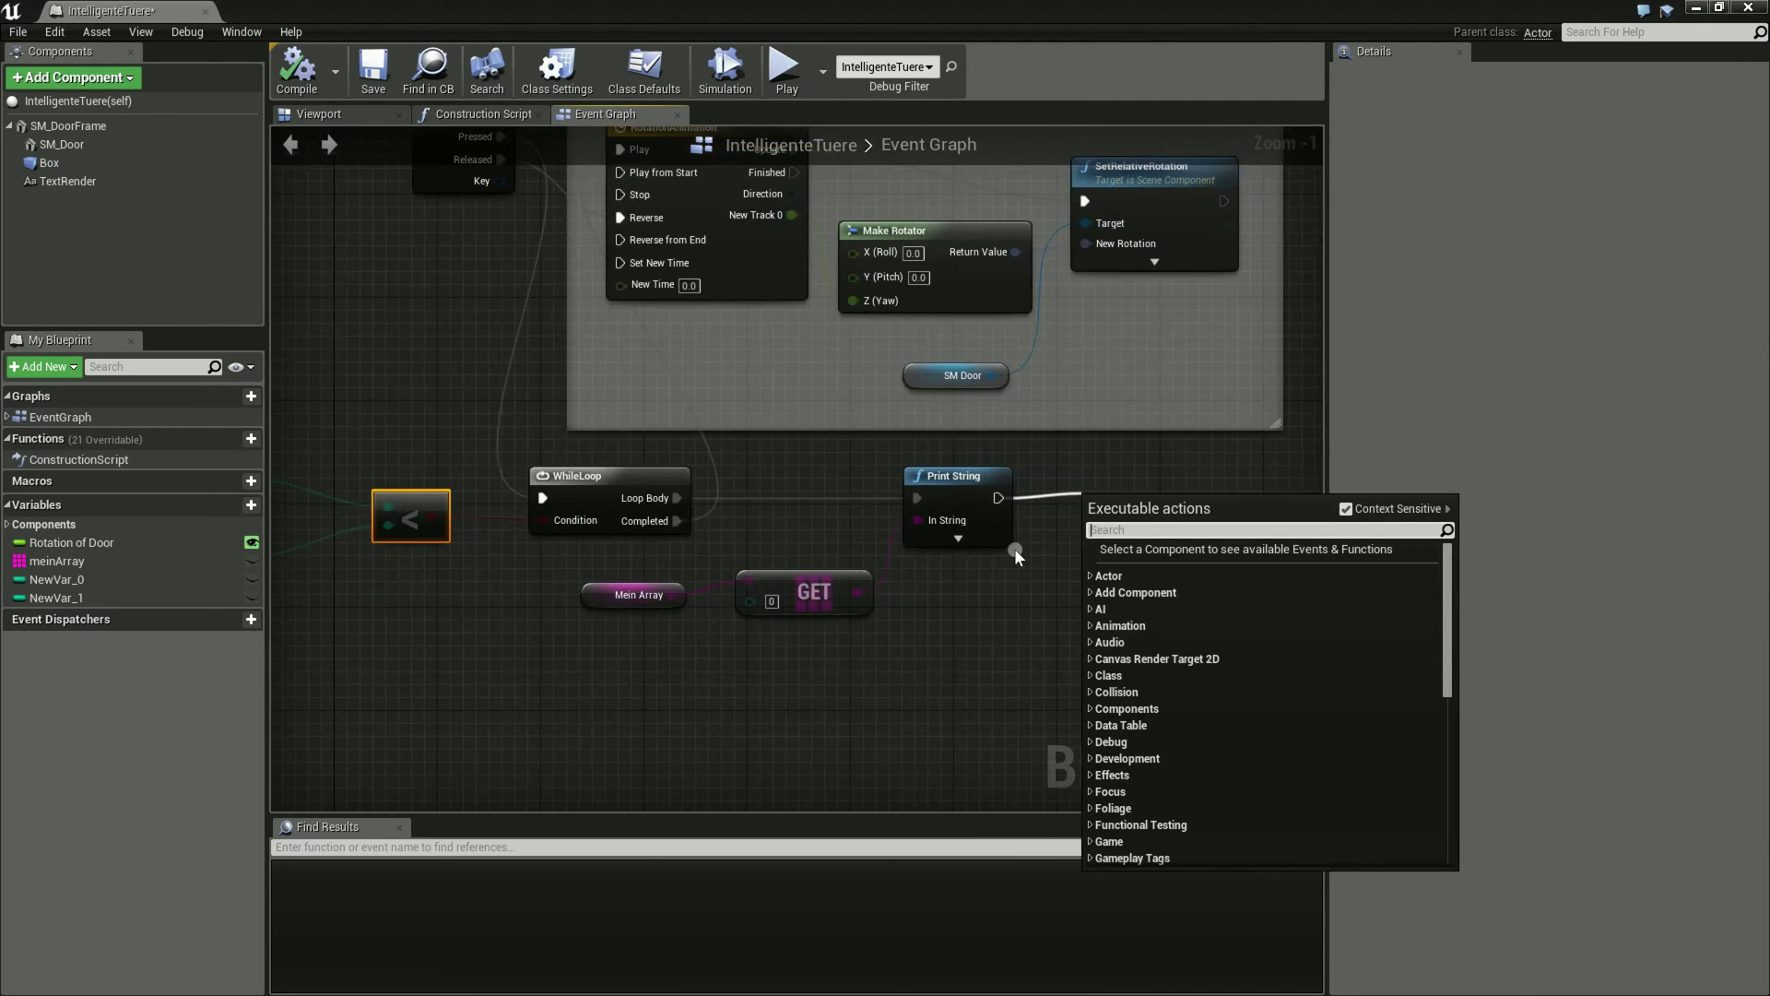
right_drag(723, 545, 406, 482)
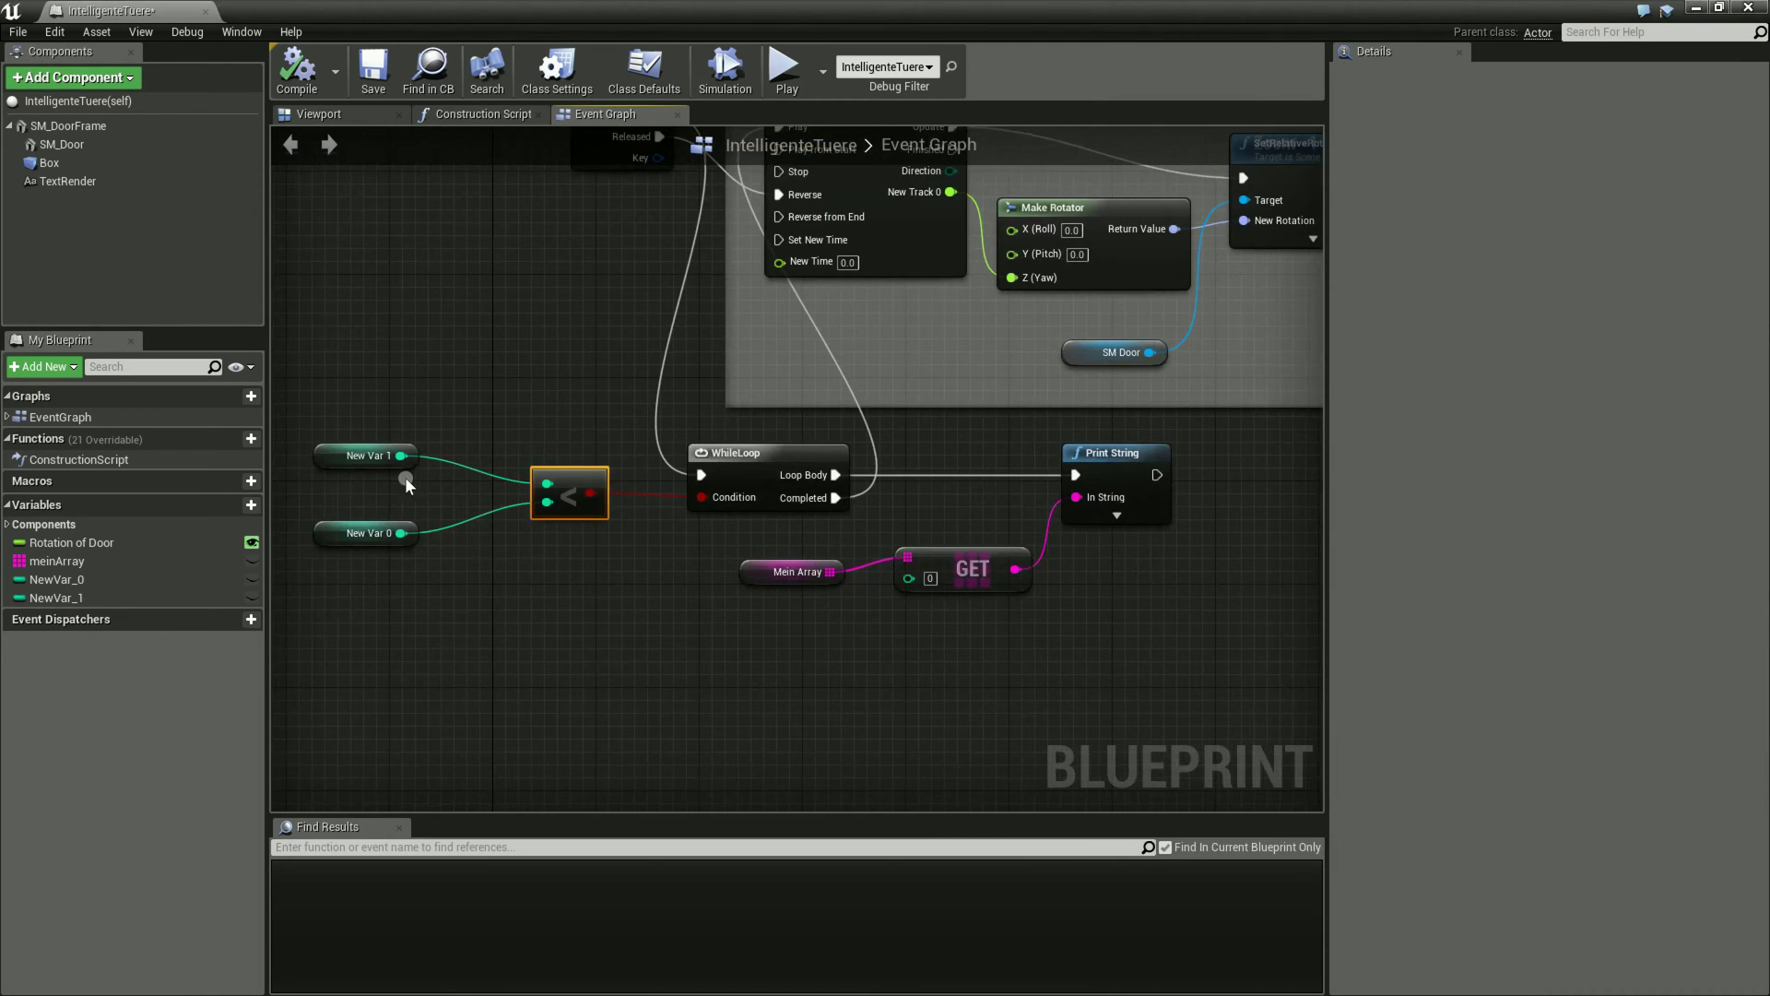
right_drag(1156, 477, 1075, 489)
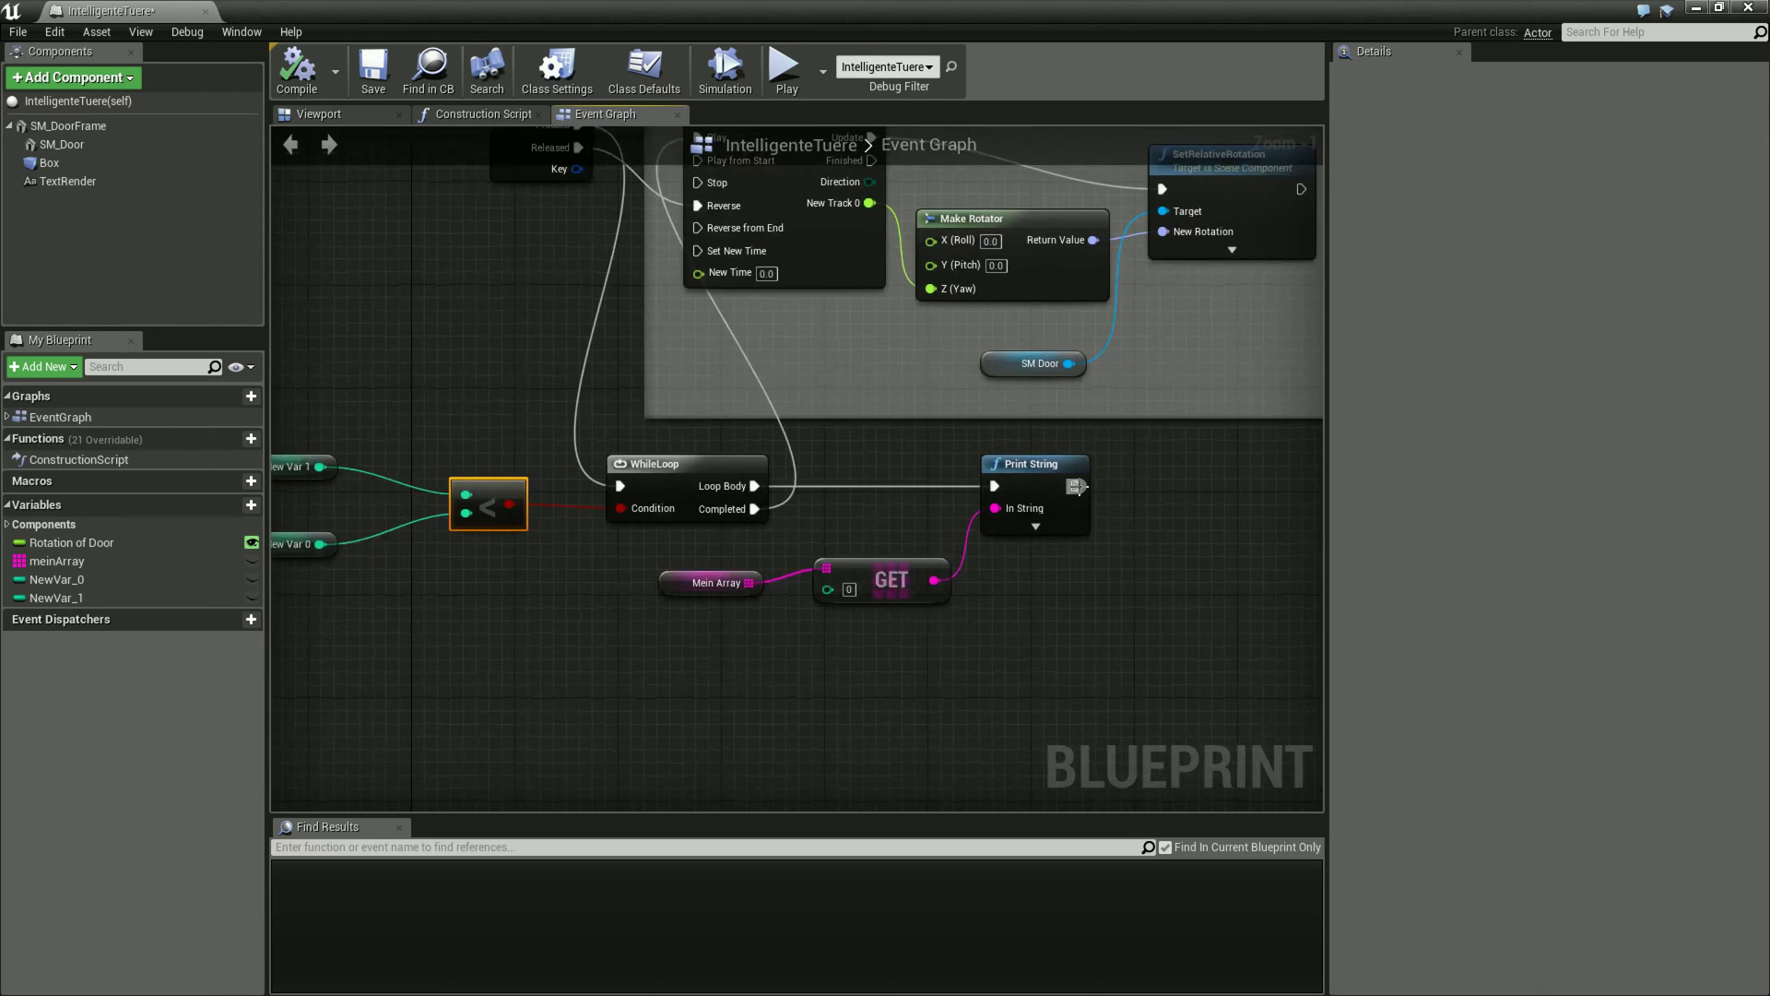
drag(1075, 485, 1160, 488)
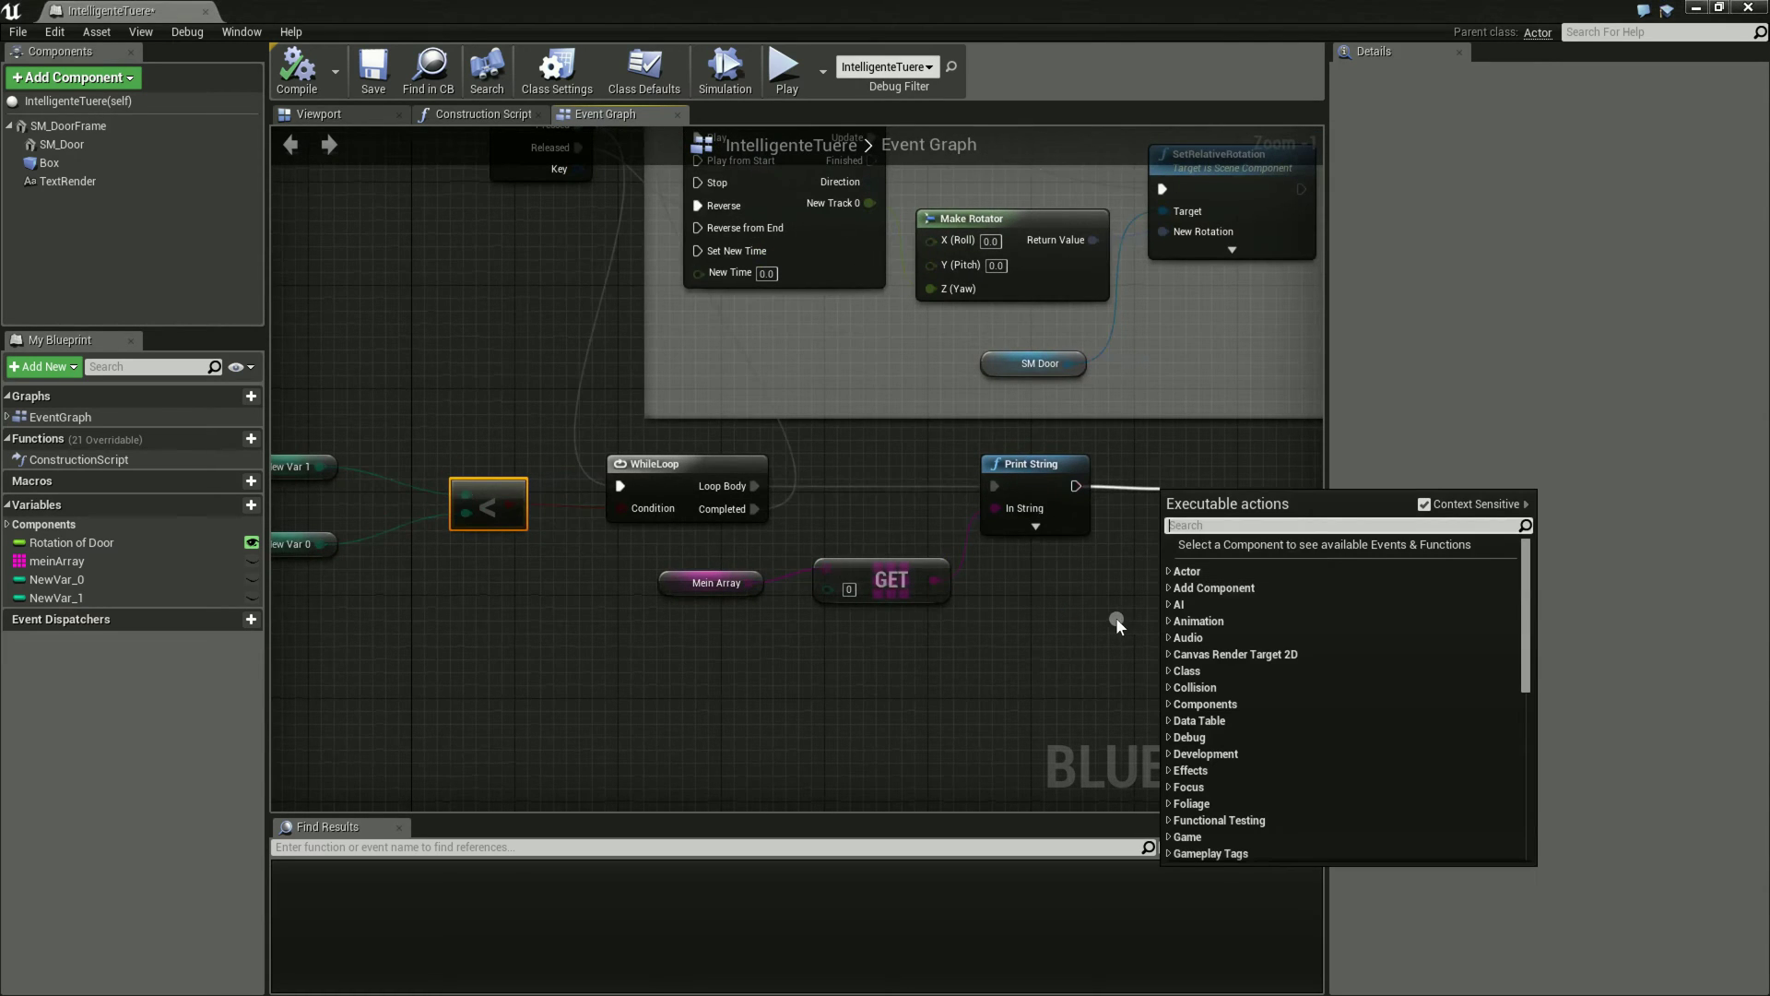
click(984, 634)
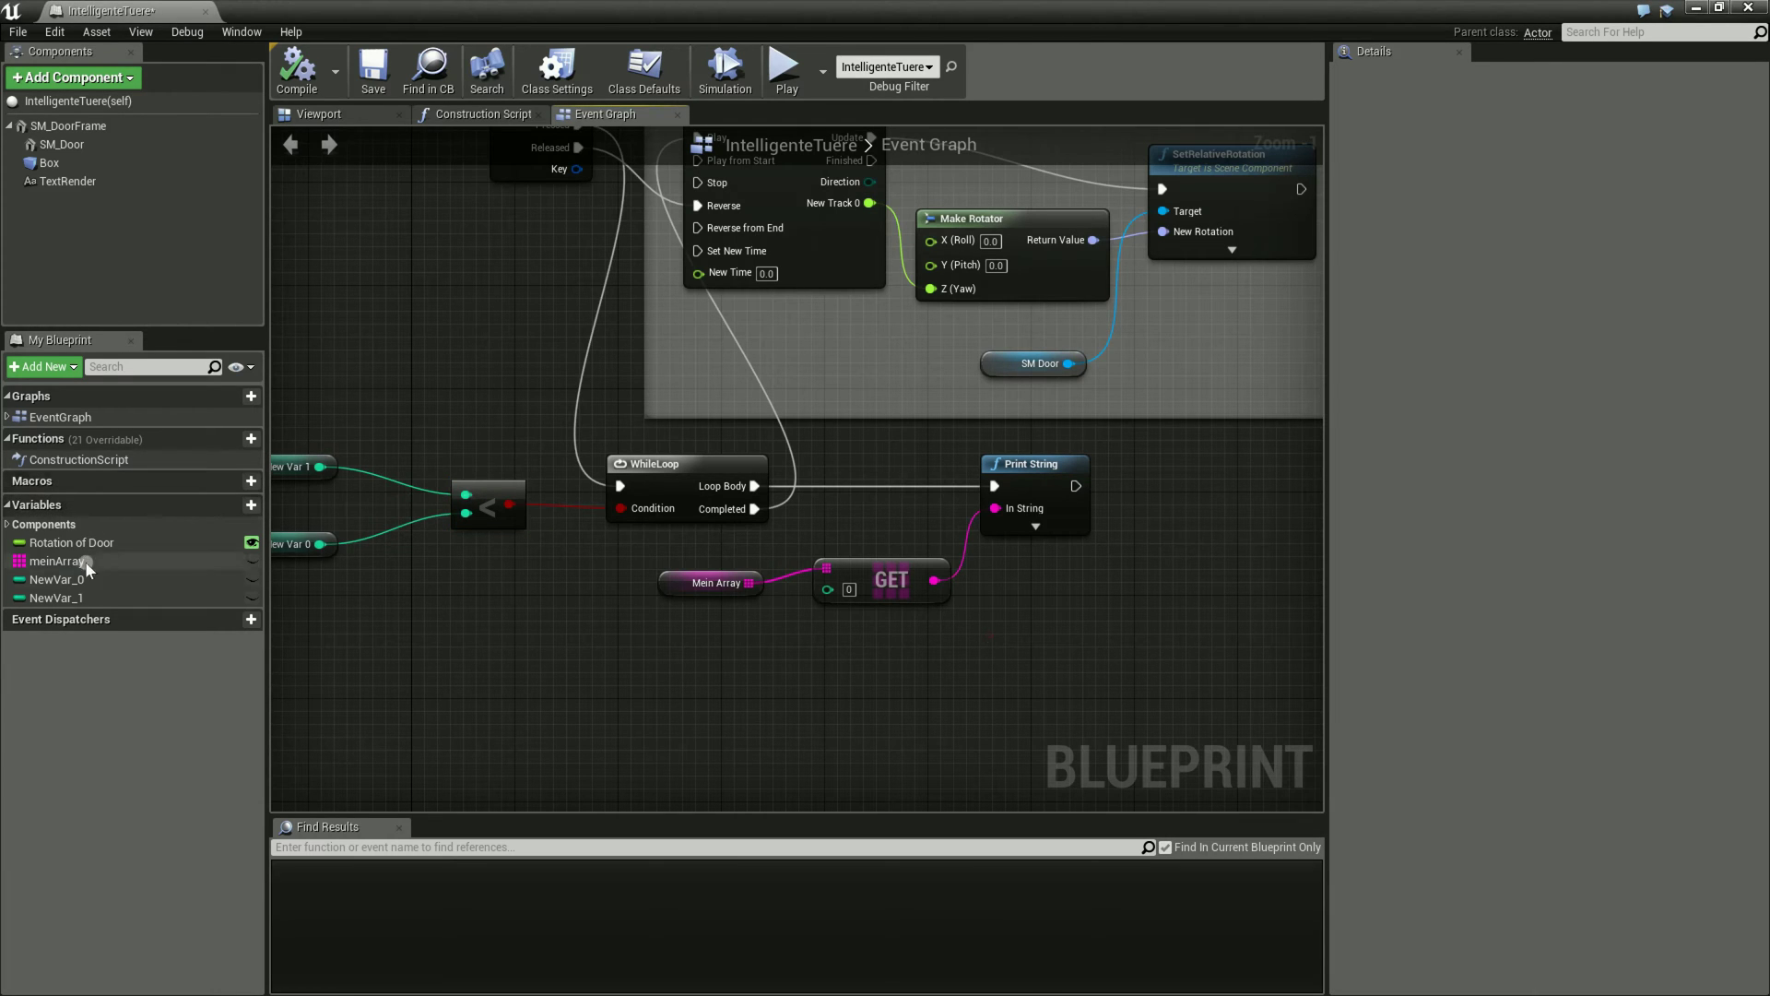
- Add a New Var 1 getter feeding an integer + integer node with B set to 2
click(76, 597)
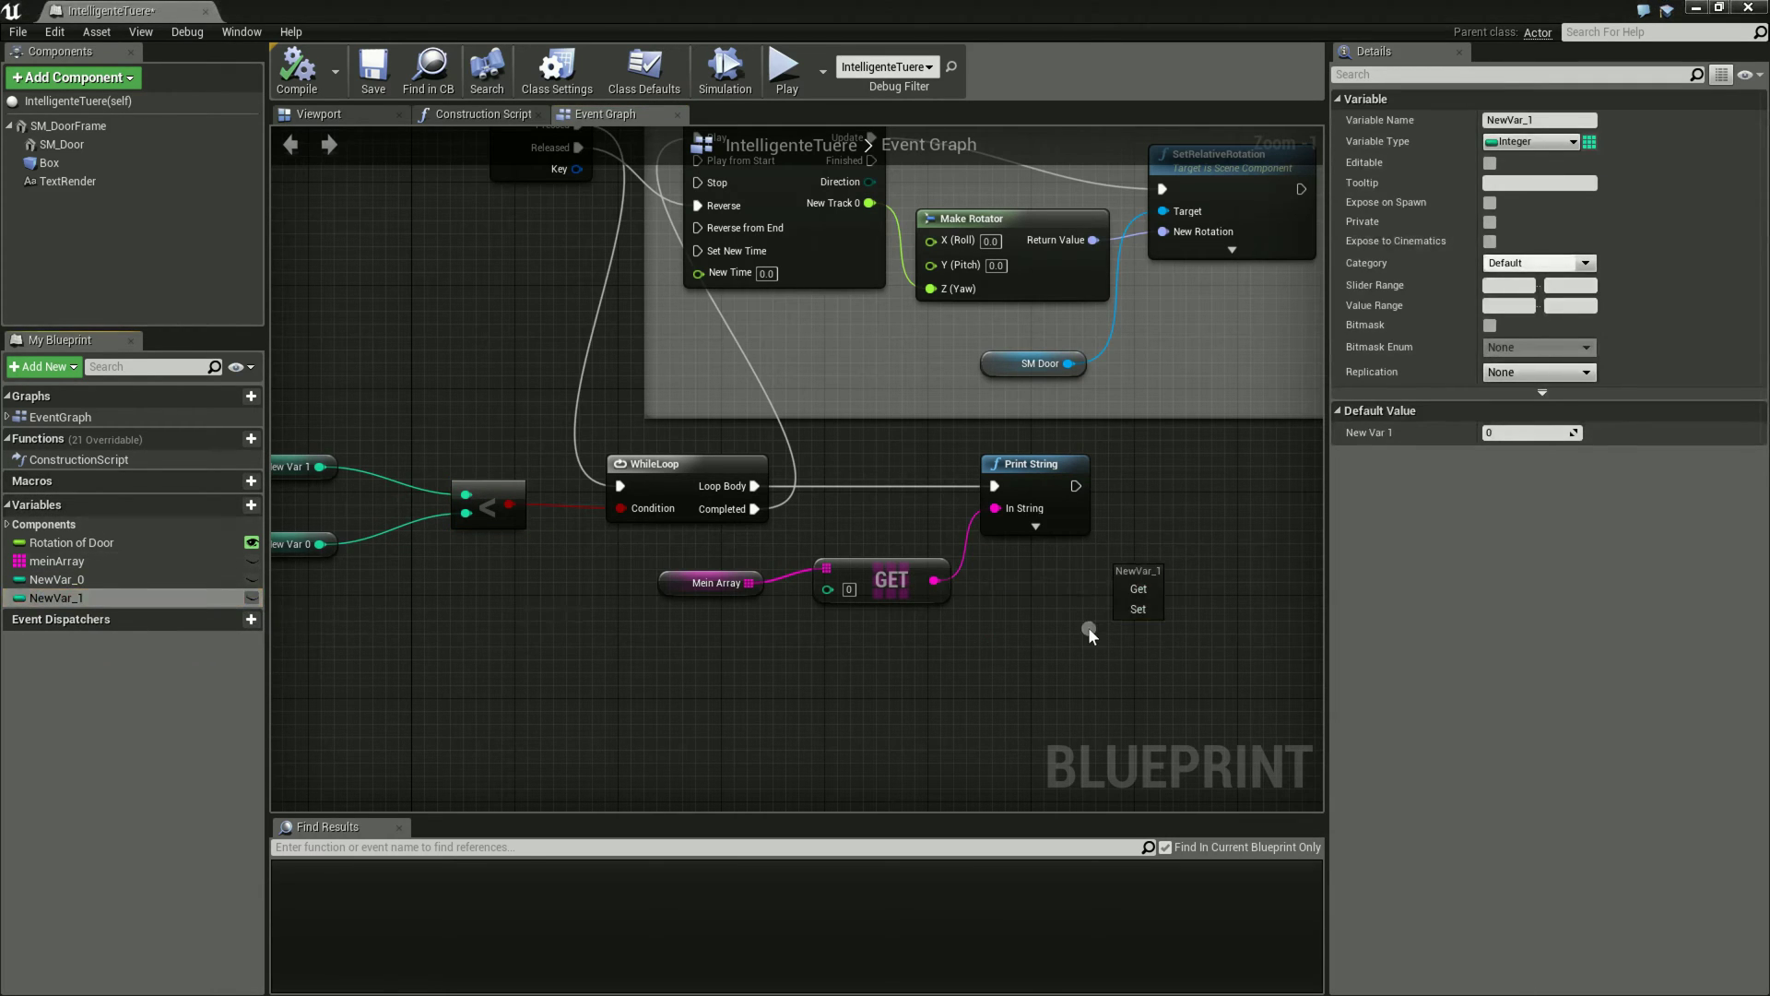
right_drag(1081, 652, 869, 669)
mouse_move(190, 599)
mouse_down()
mouse_move(941, 566)
mouse_move(1070, 667)
mouse_up()
click(965, 587)
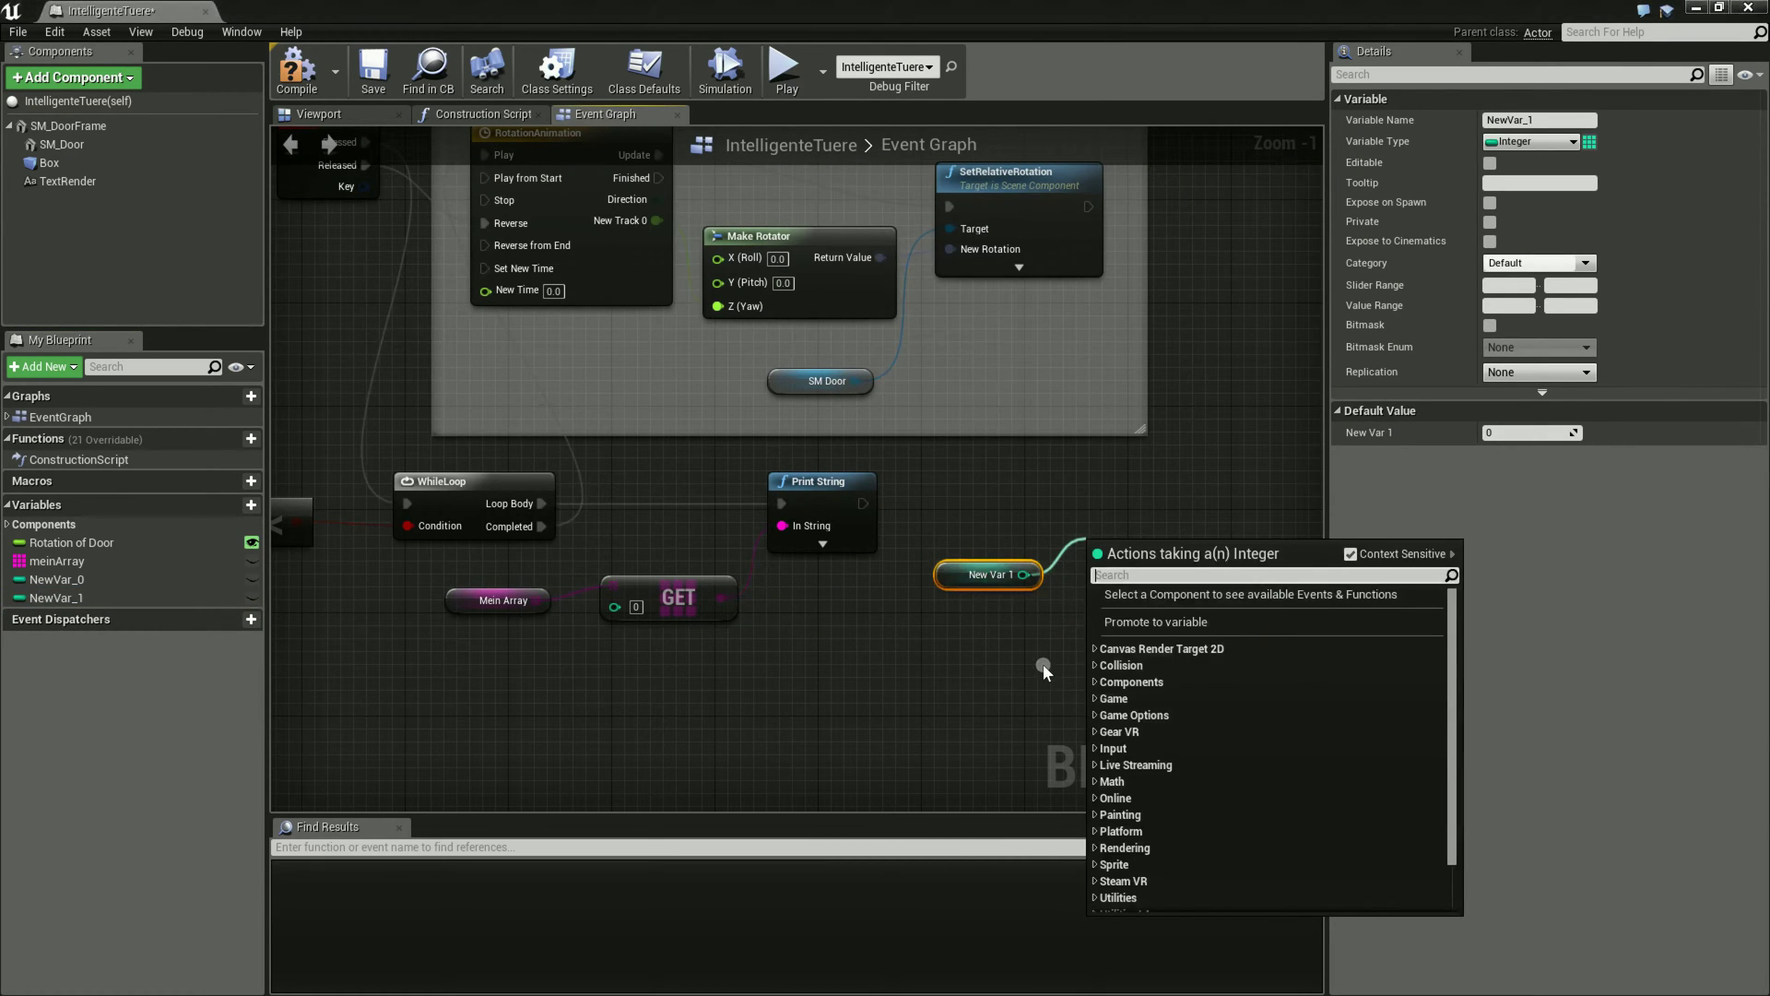
scroll(1152, 691, down, 2)
click(1144, 718)
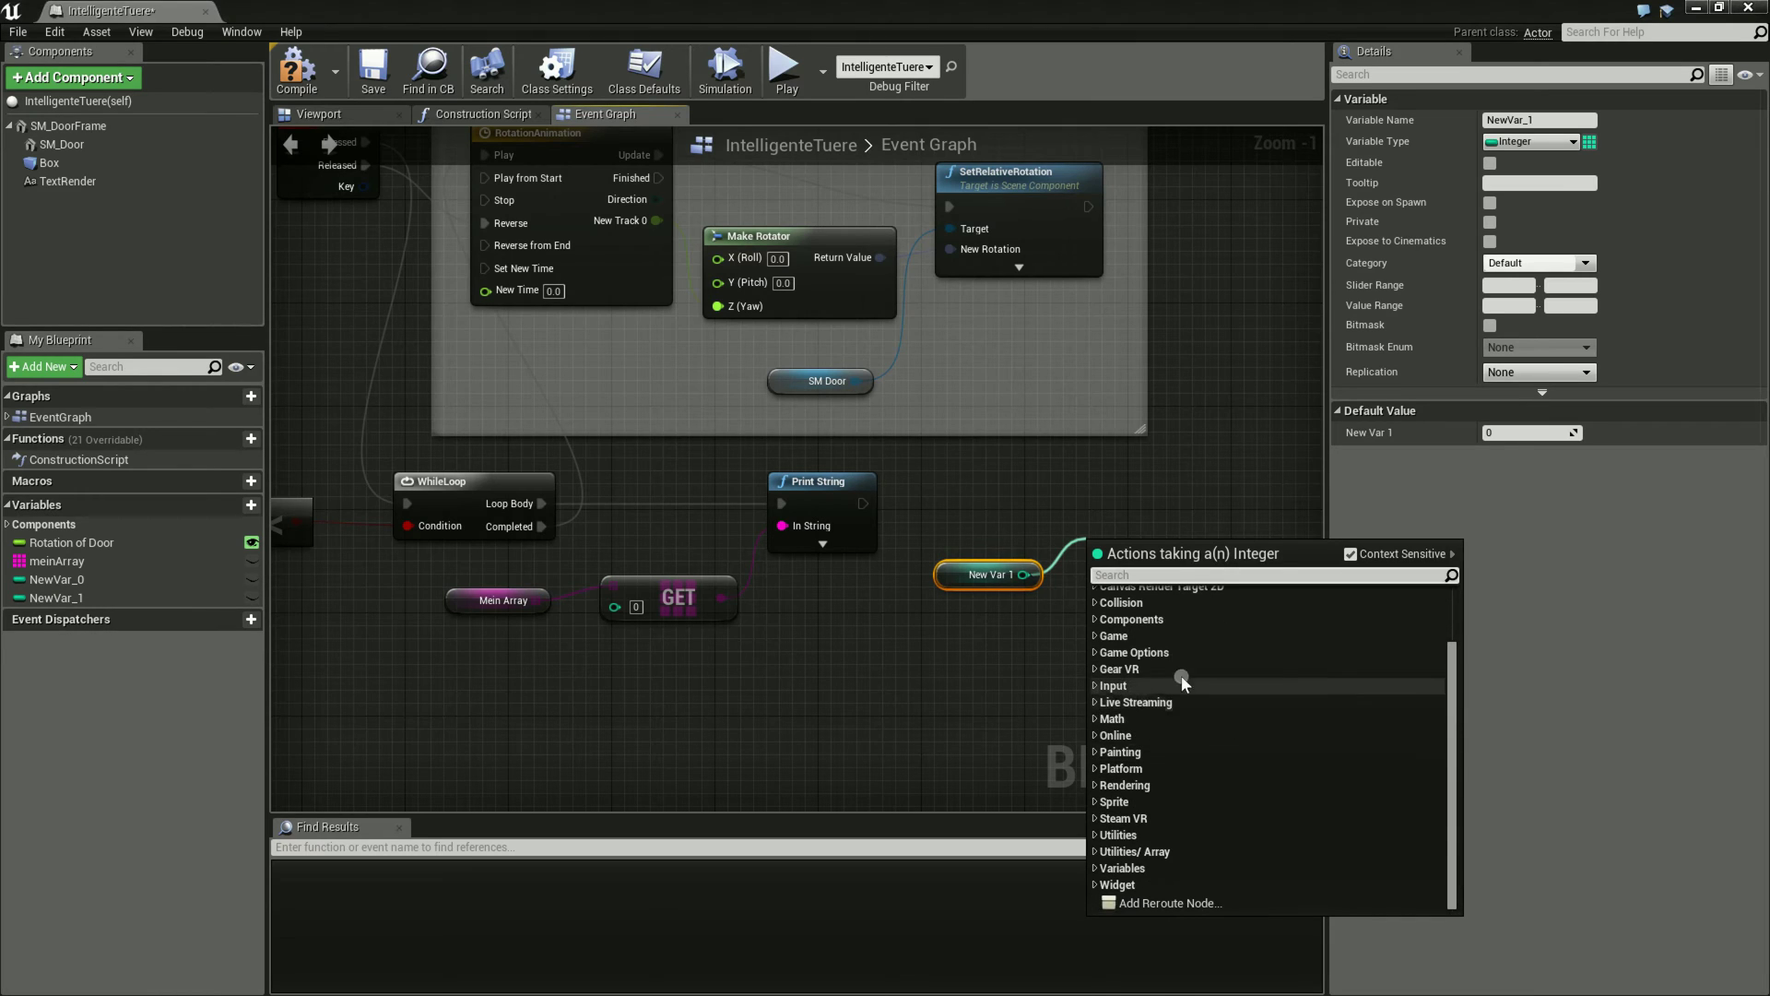
scroll(1217, 690, down, 2)
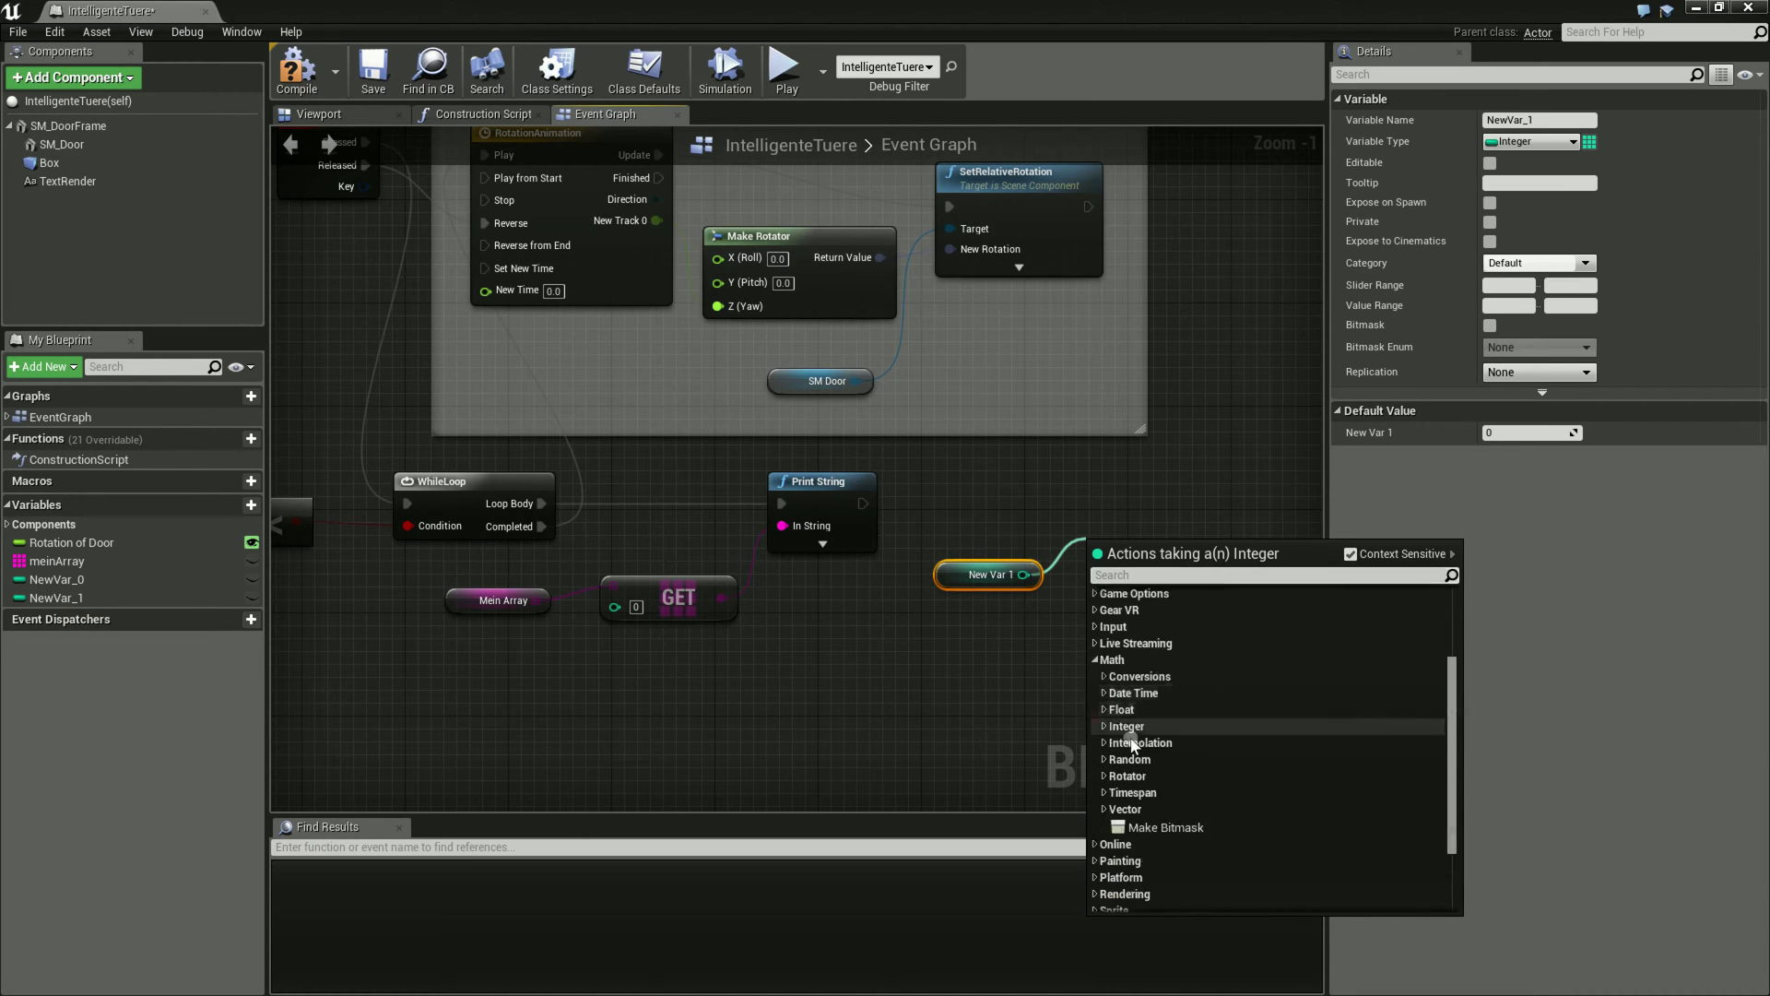
click(1266, 728)
scroll(1265, 727, down, 5)
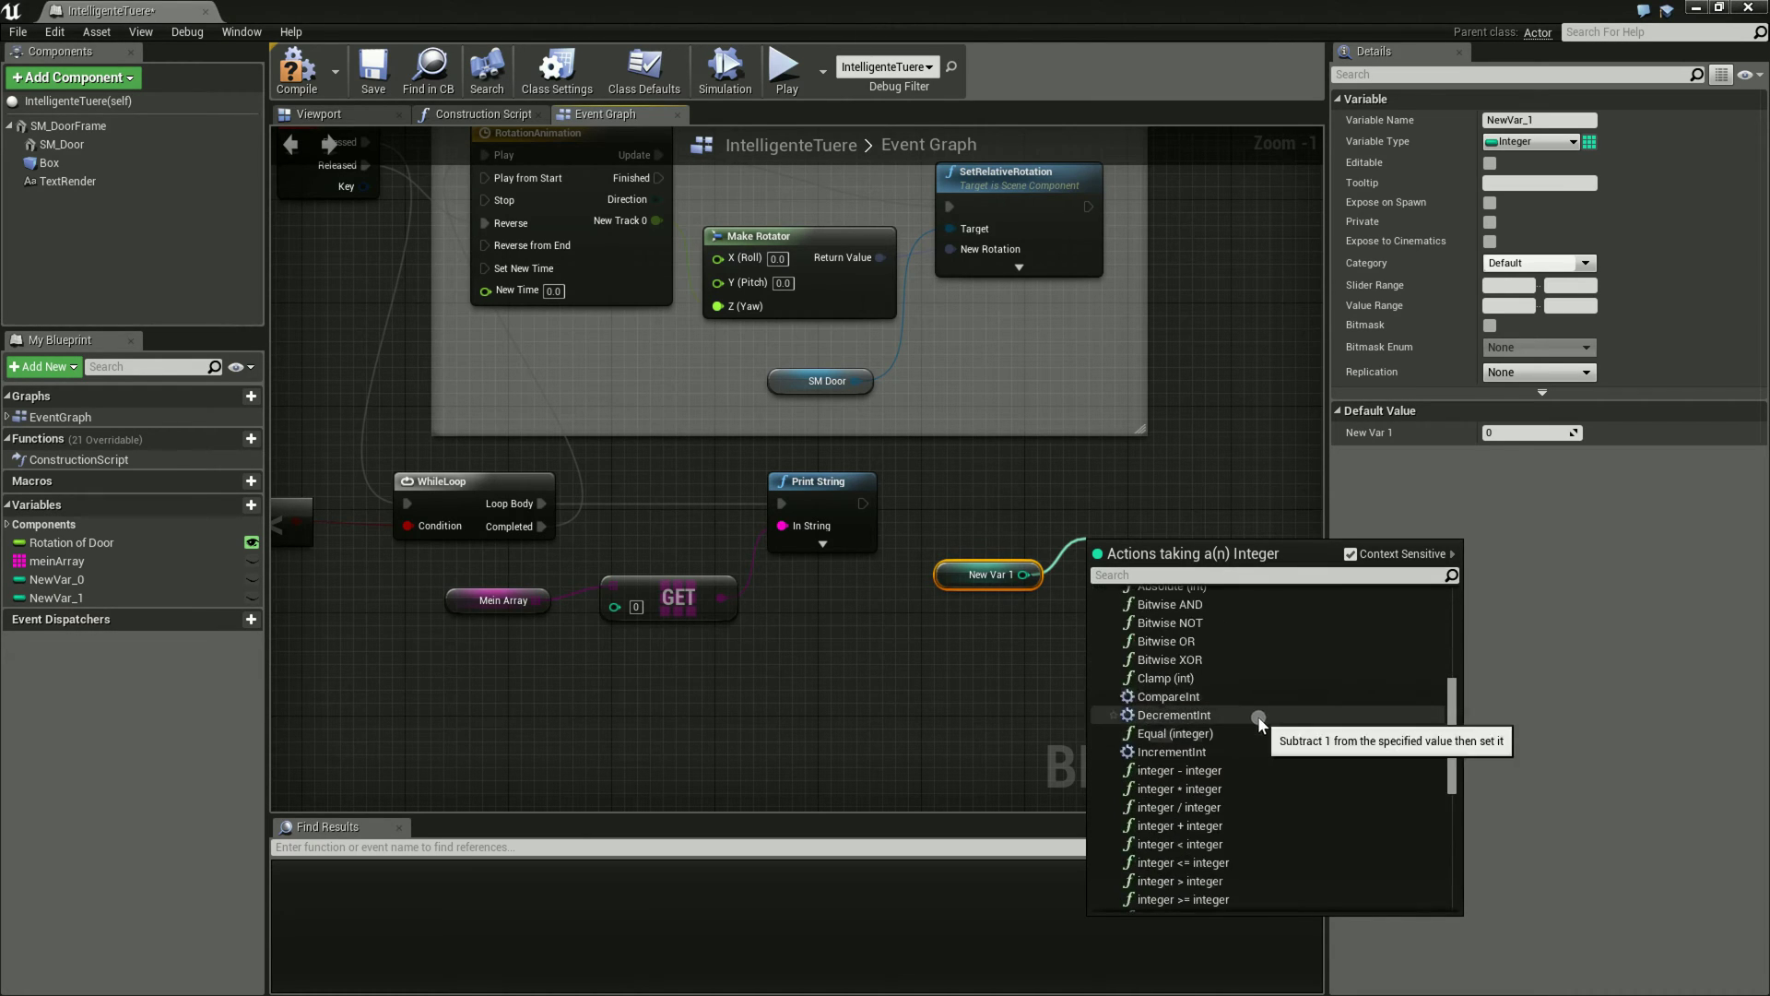
scroll(1258, 716, down, 3)
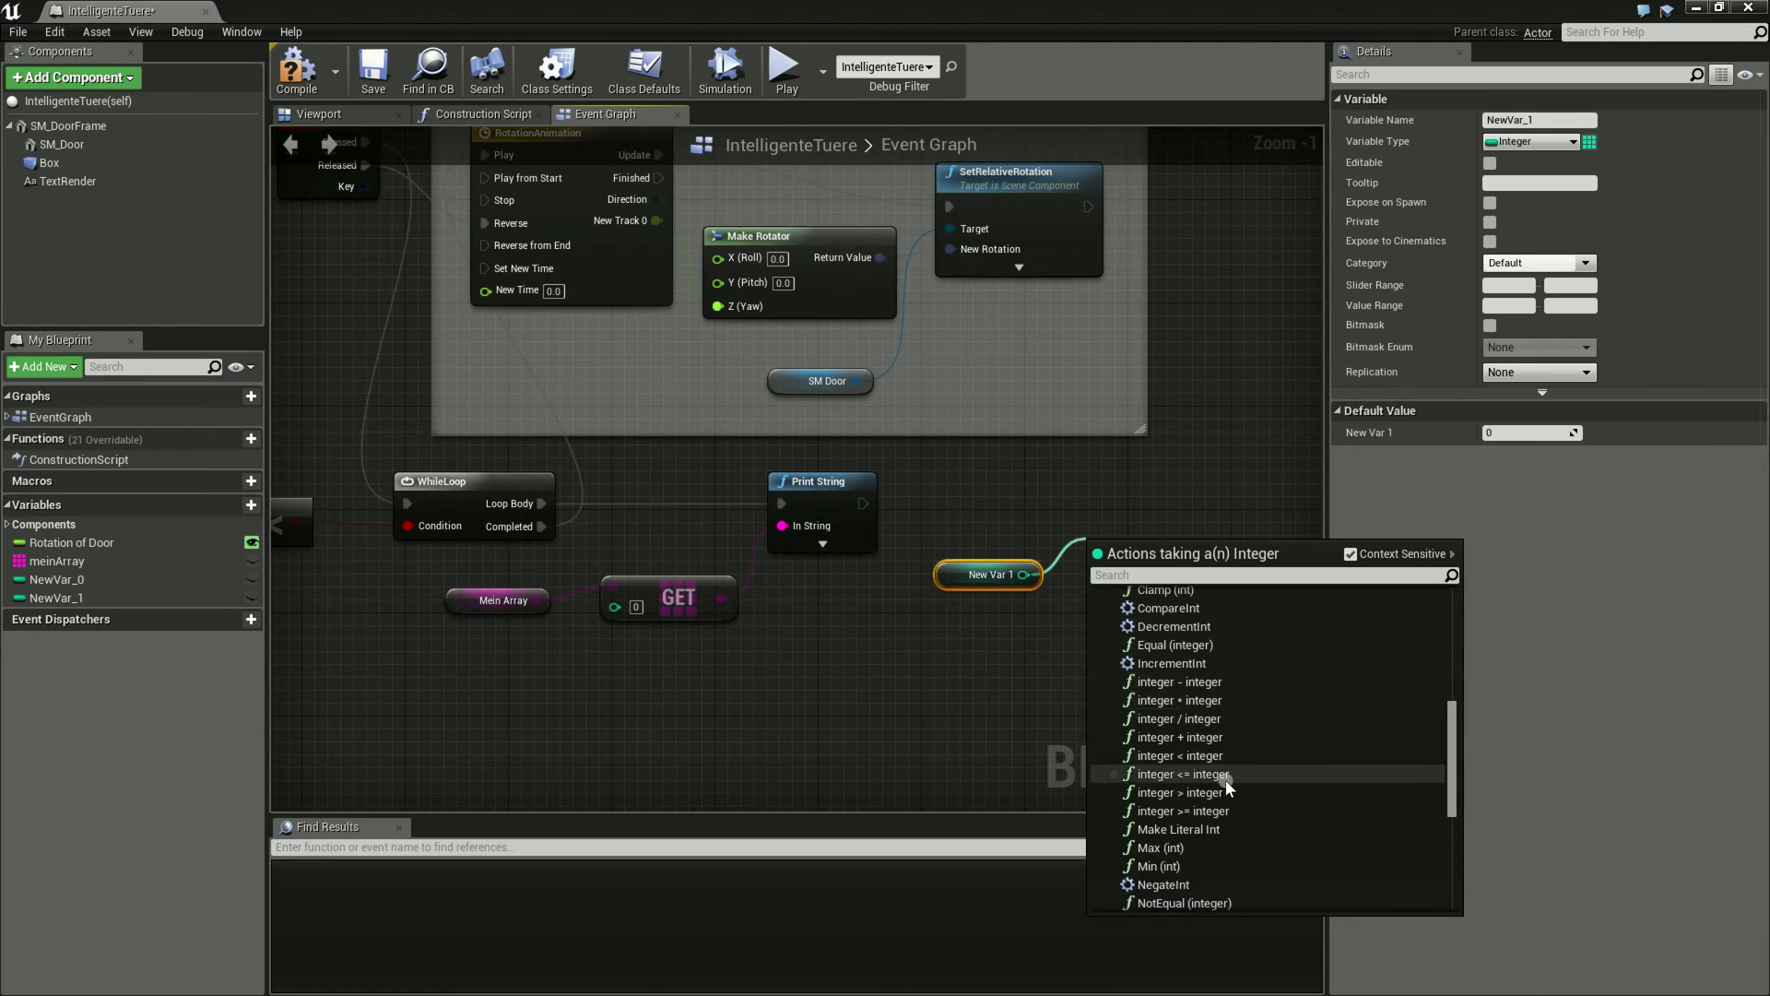
click(1199, 736)
text(1)
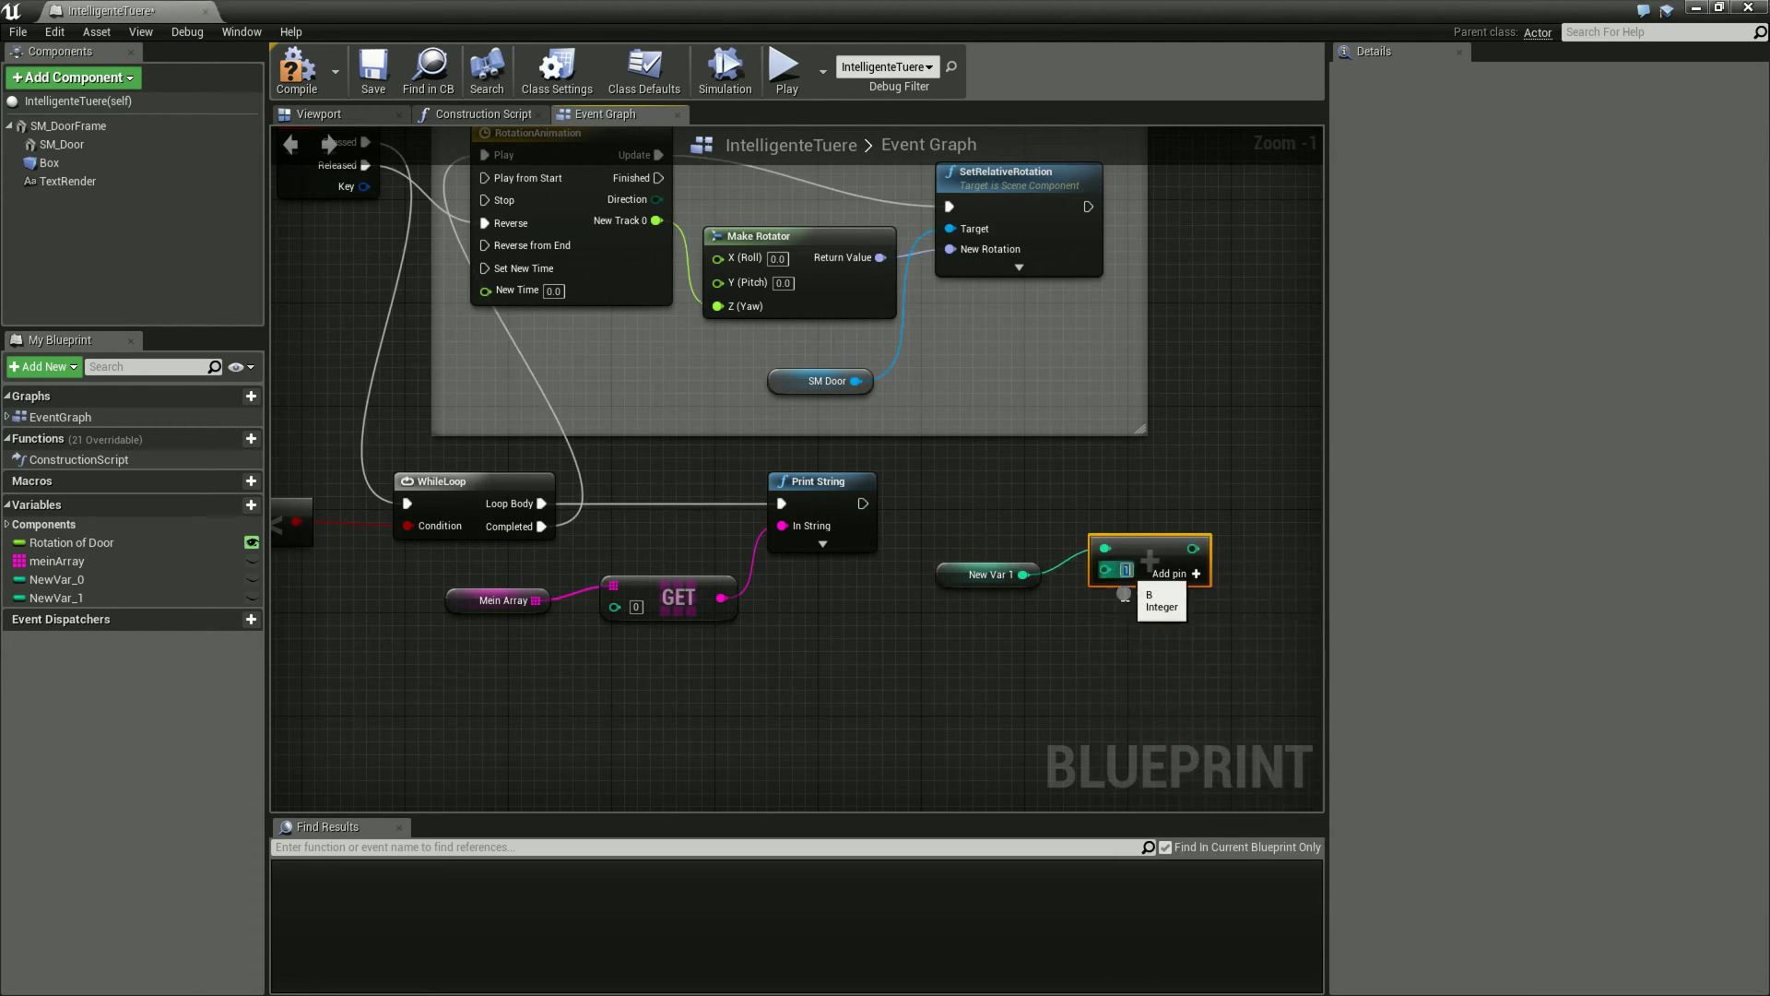
text(2)
- Arrange the New Var 1 getter and the addition node below Print String
drag(969, 578, 971, 475)
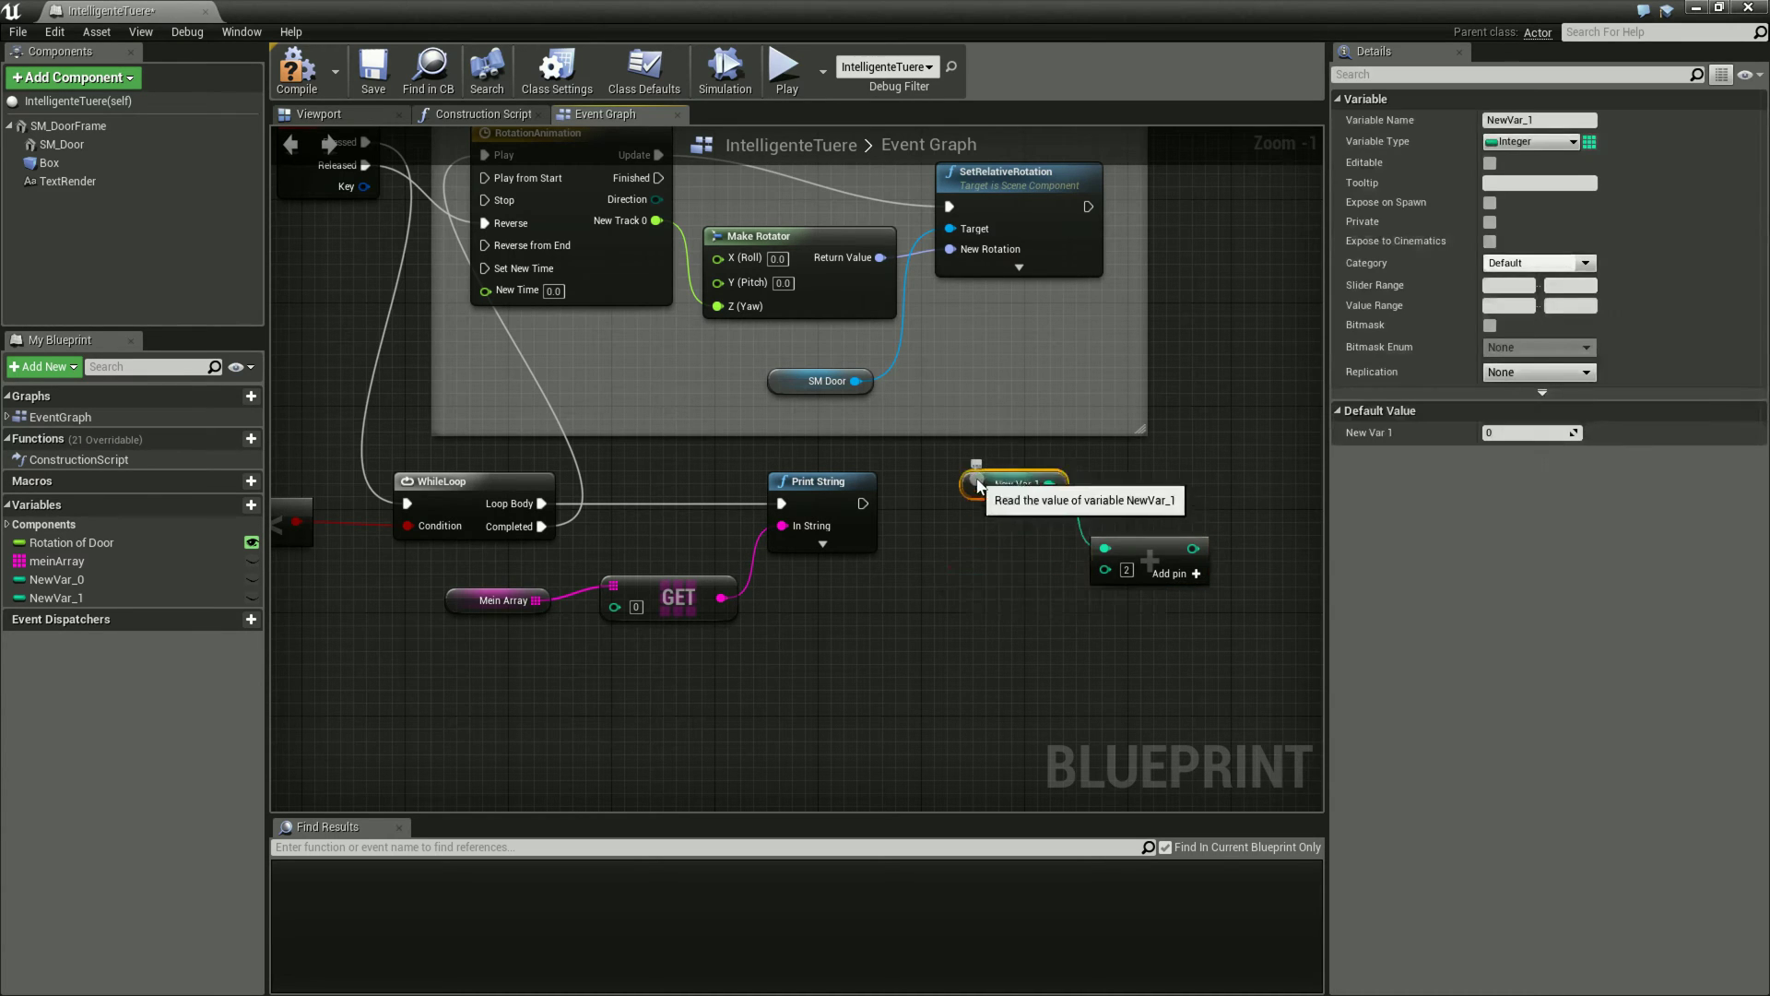
drag(1169, 540, 1122, 524)
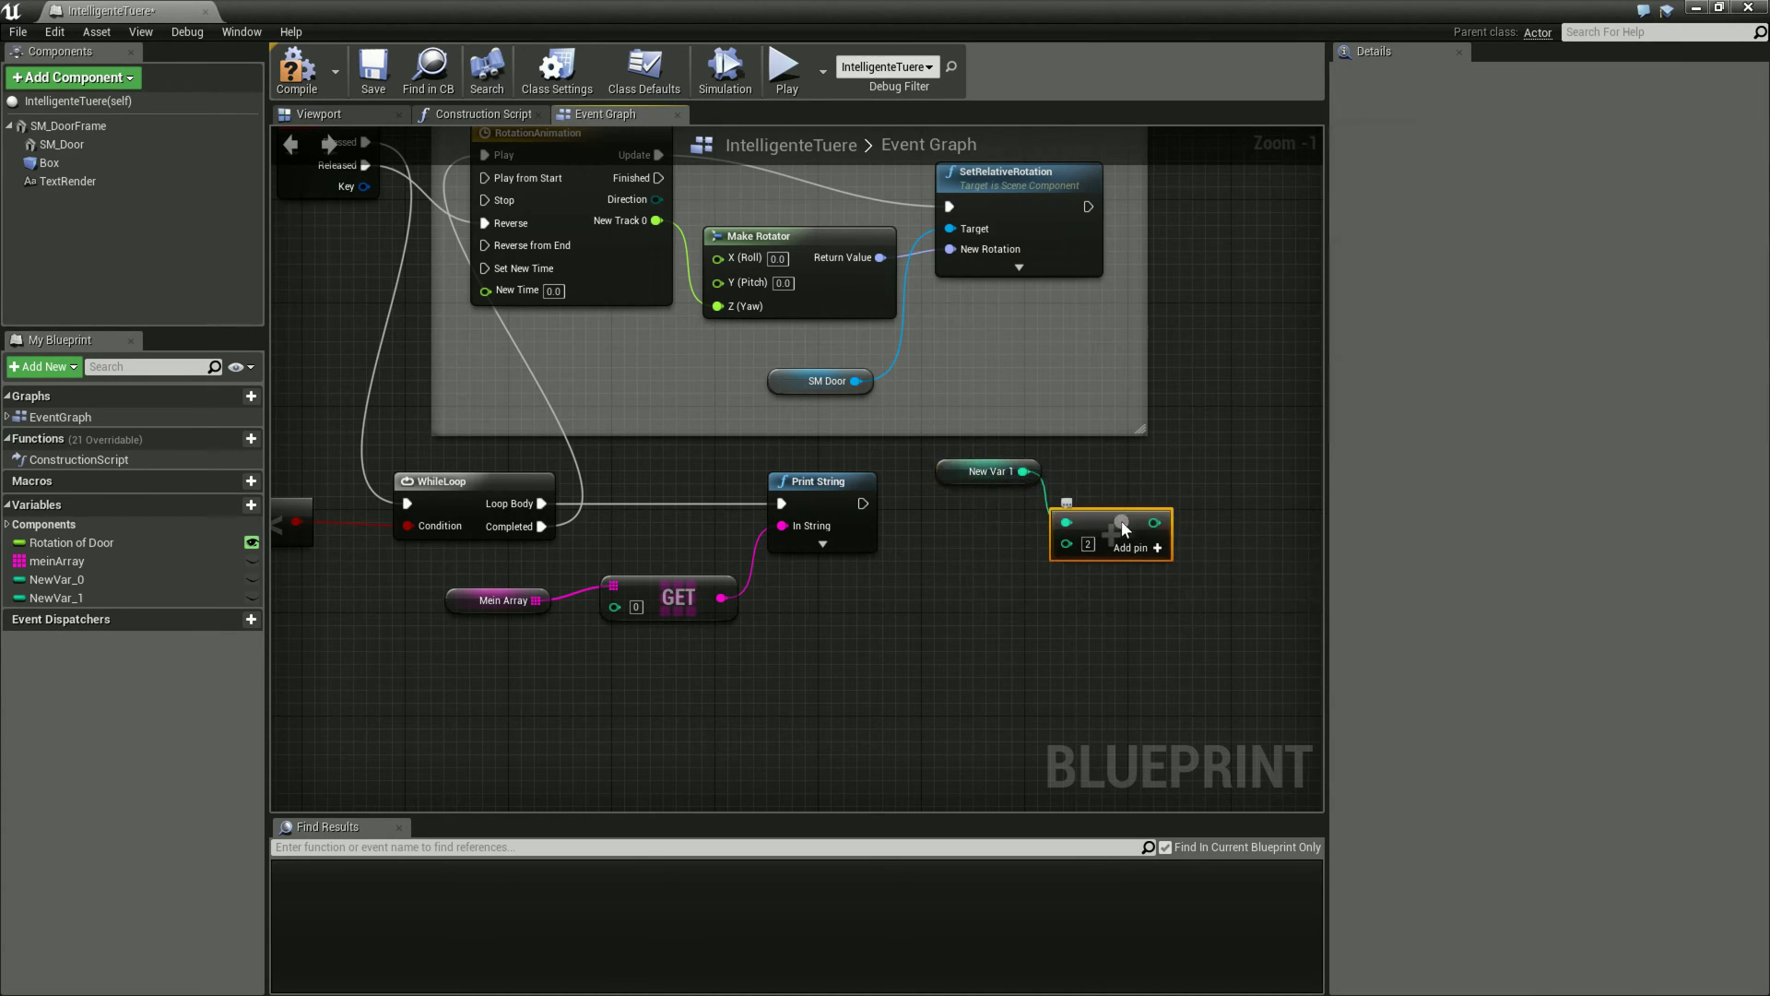
right_drag(849, 681, 1014, 643)
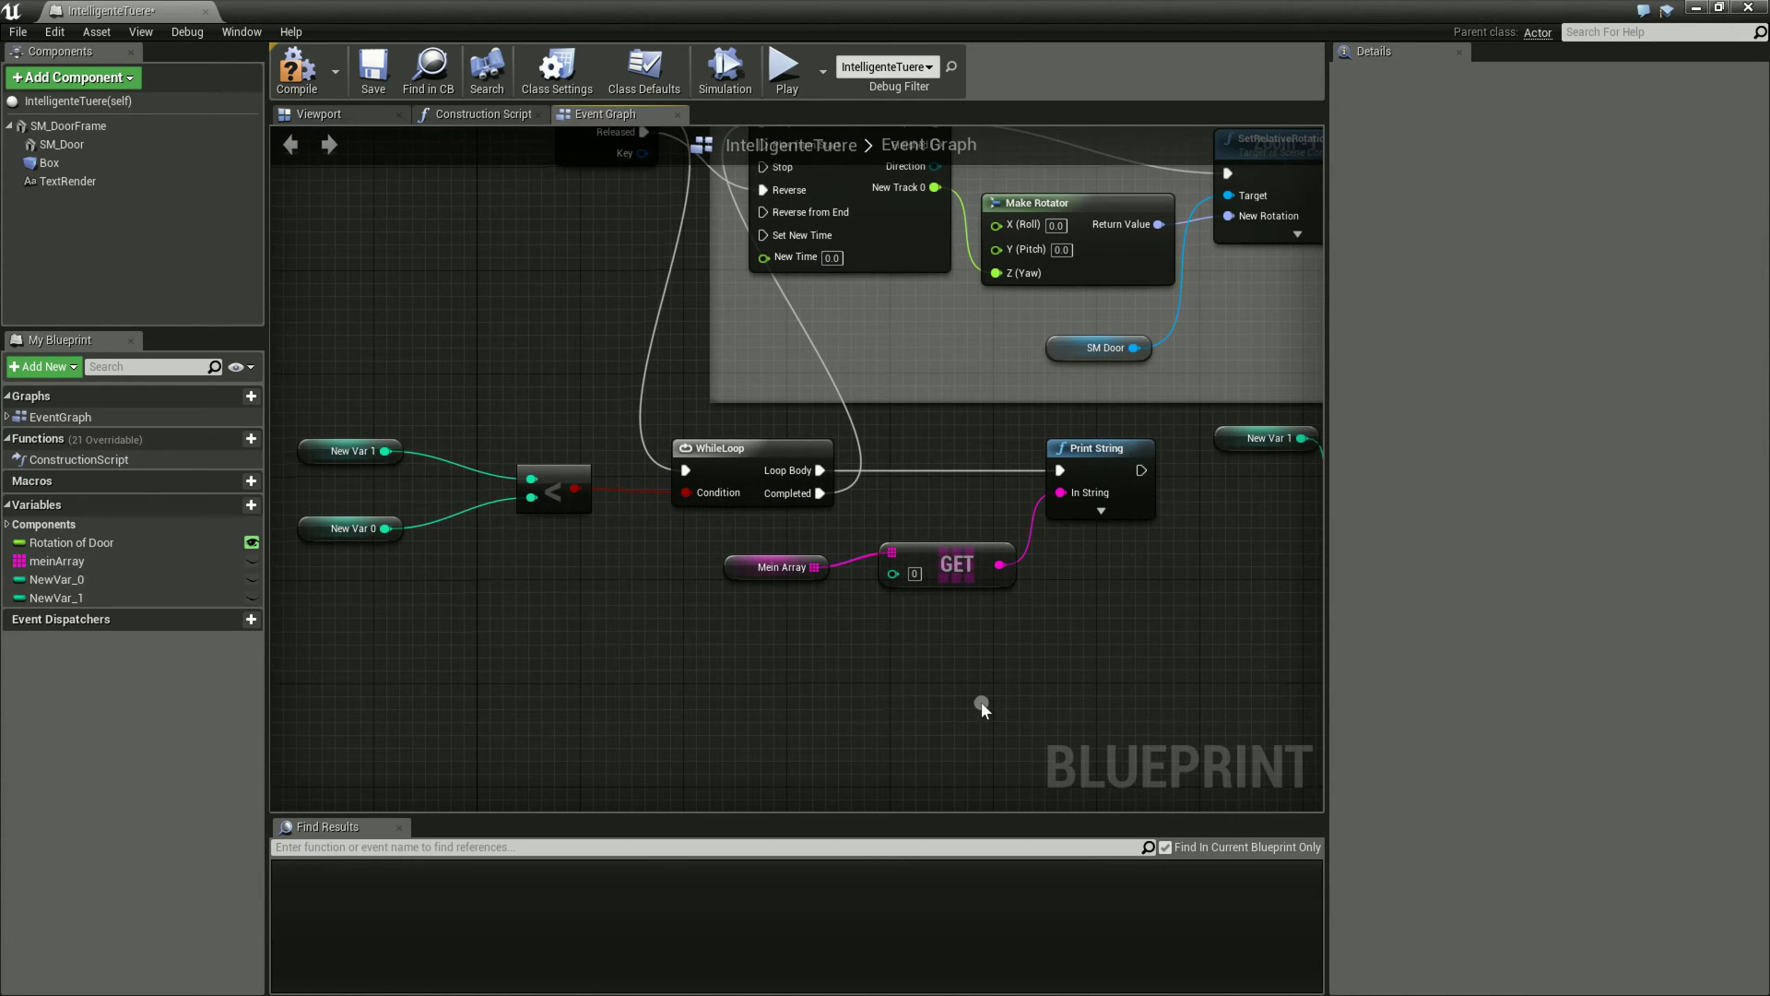
right_drag(981, 701, 854, 662)
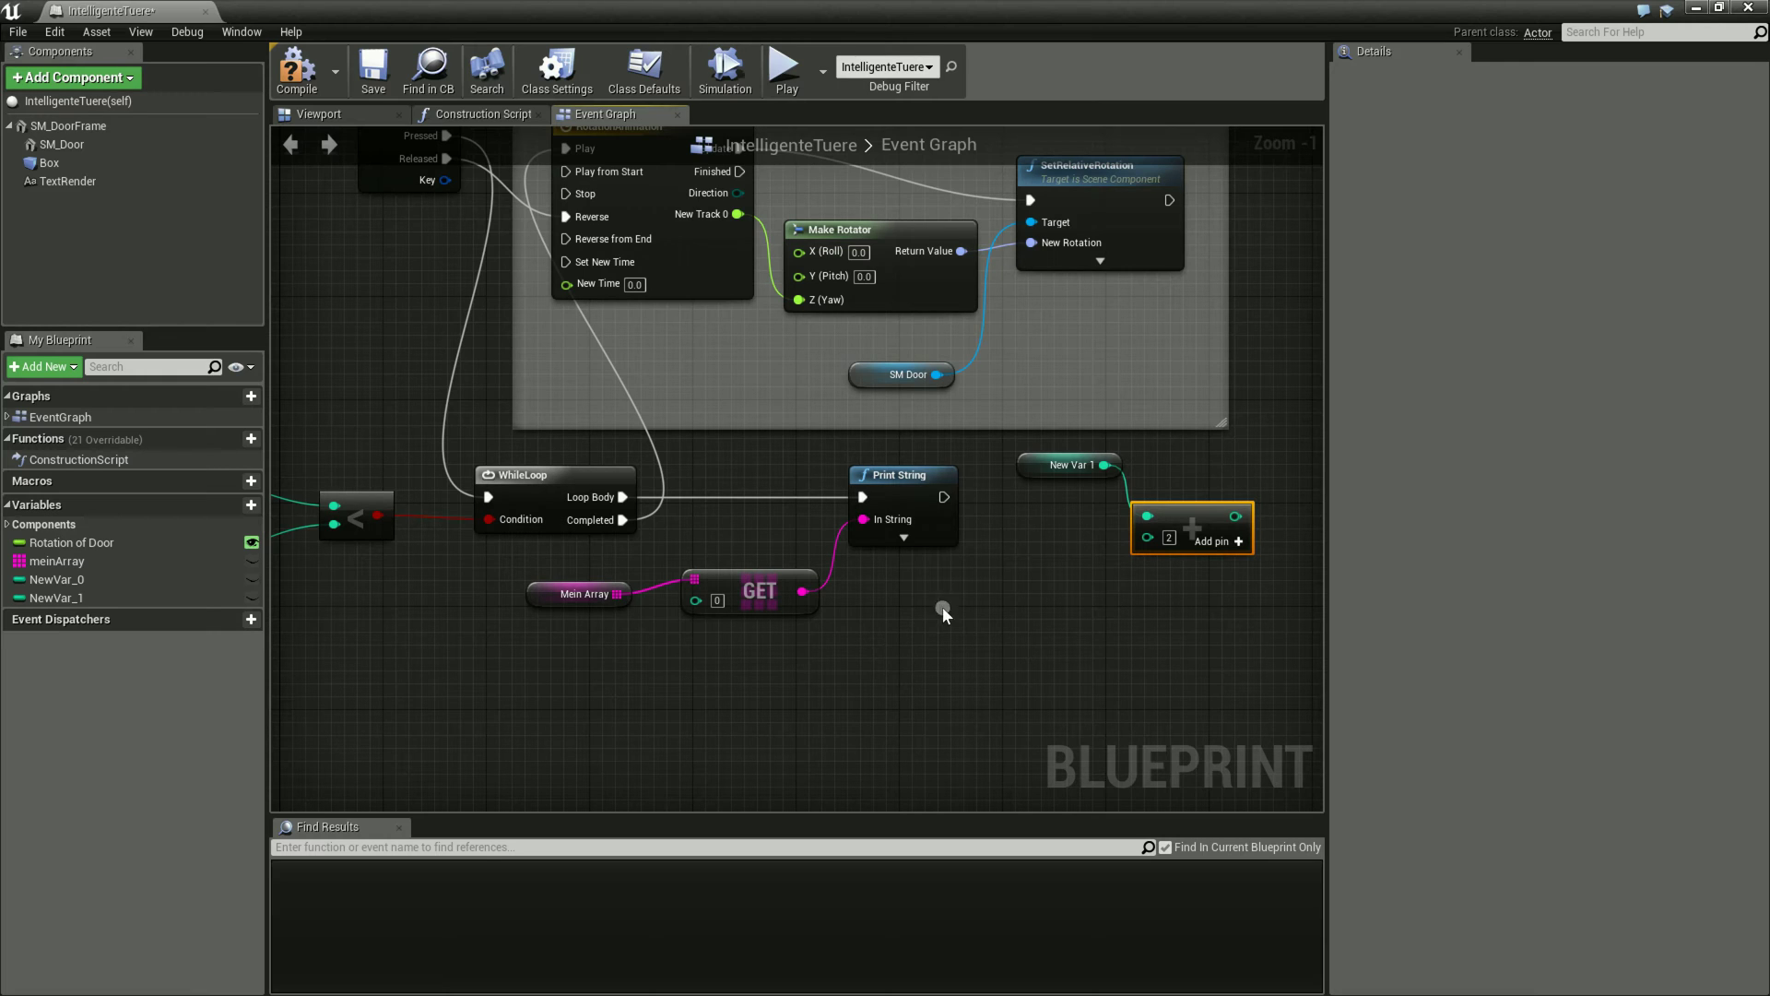
drag(1188, 507, 1175, 494)
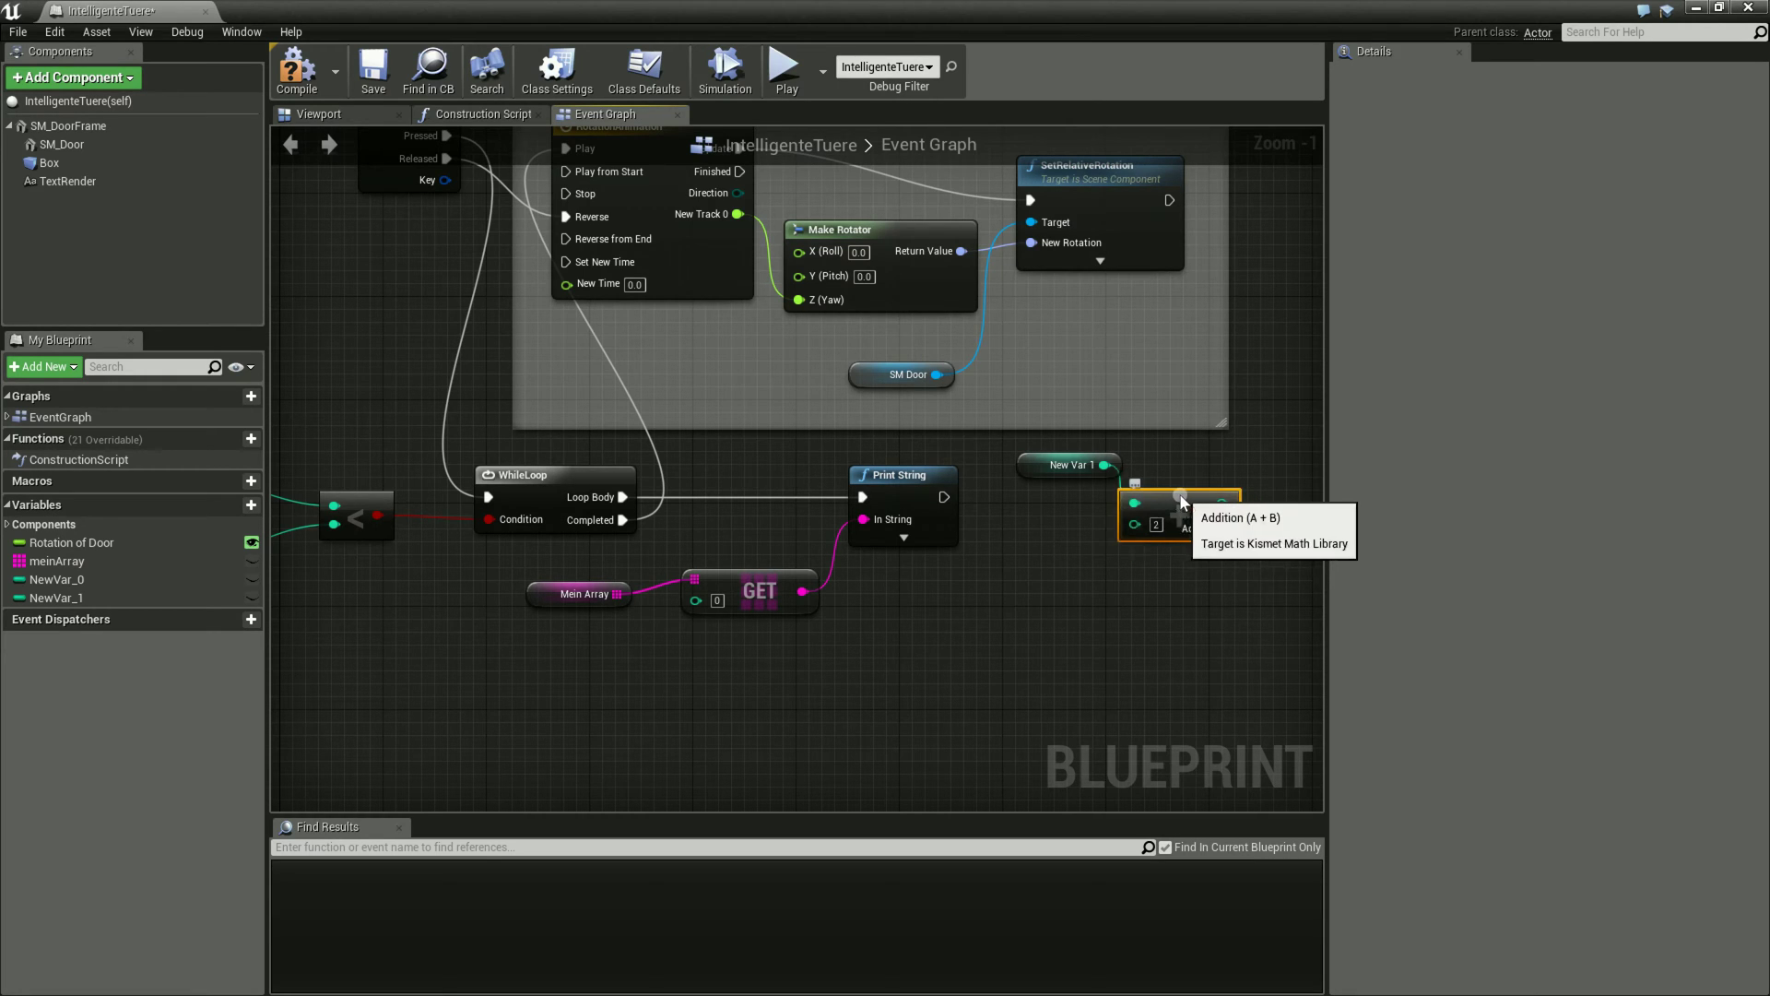
right_drag(1109, 589, 1077, 583)
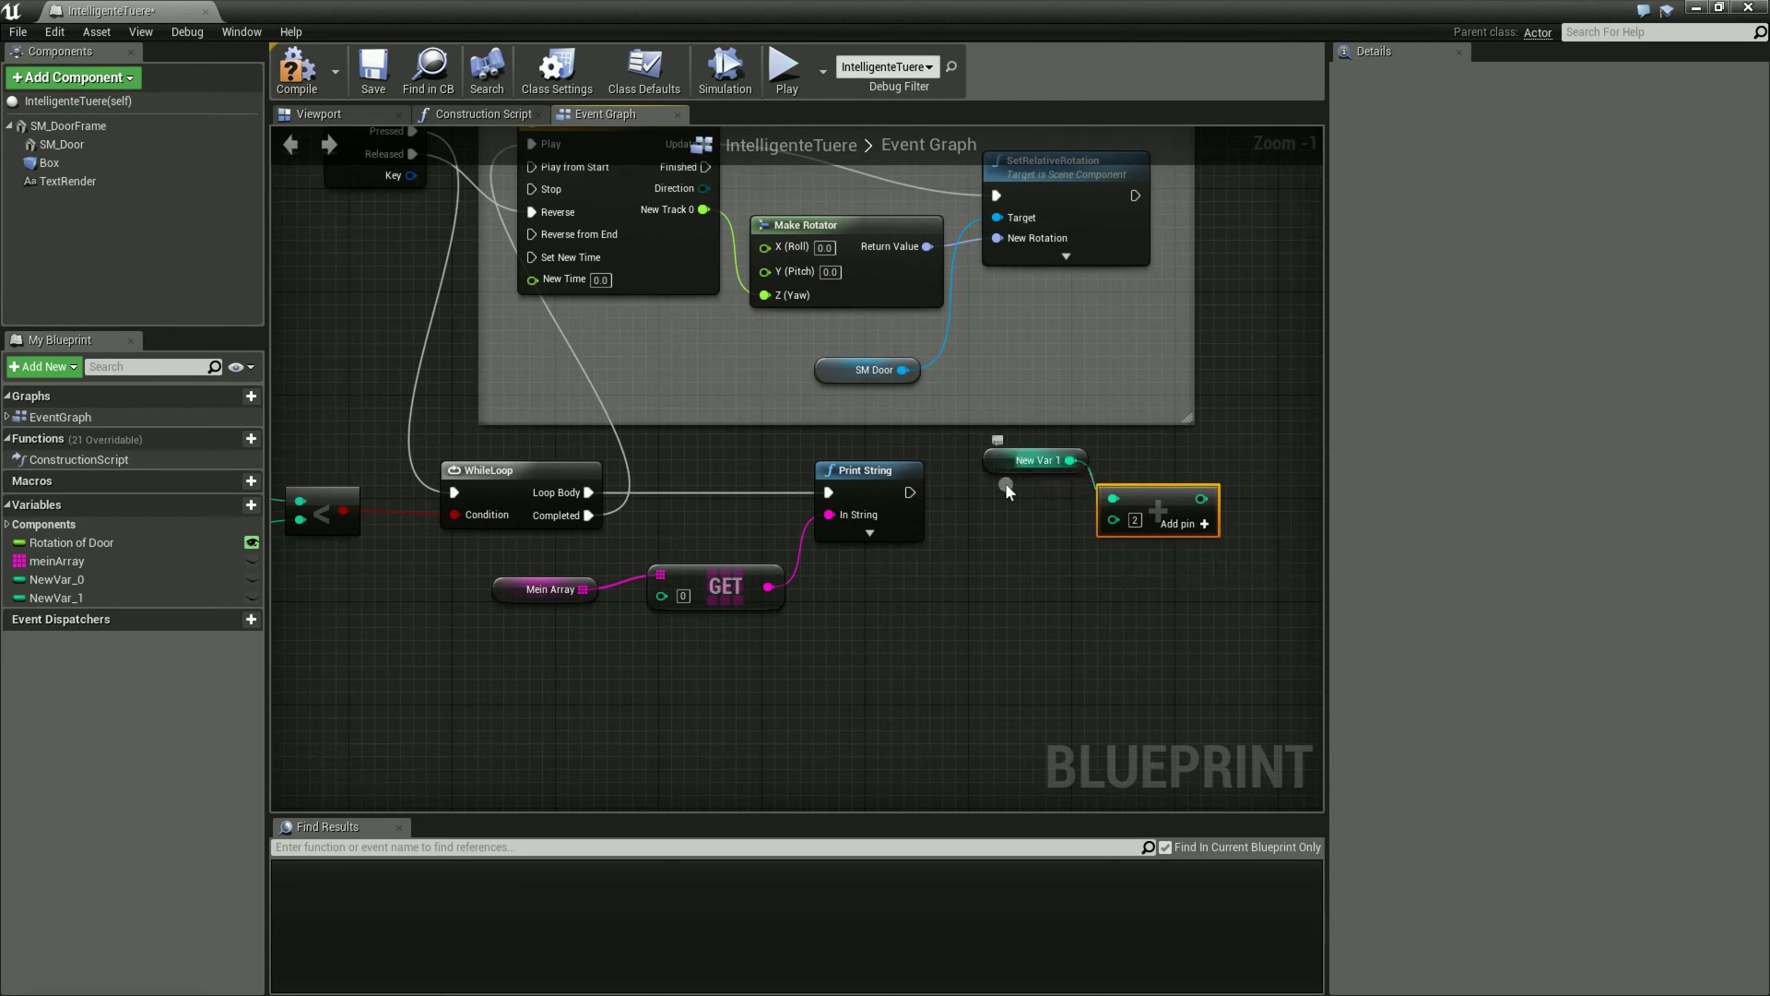
mouse_move(1022, 463)
mouse_down()
mouse_move(957, 606)
mouse_move(1113, 499)
mouse_move(1154, 594)
mouse_up()
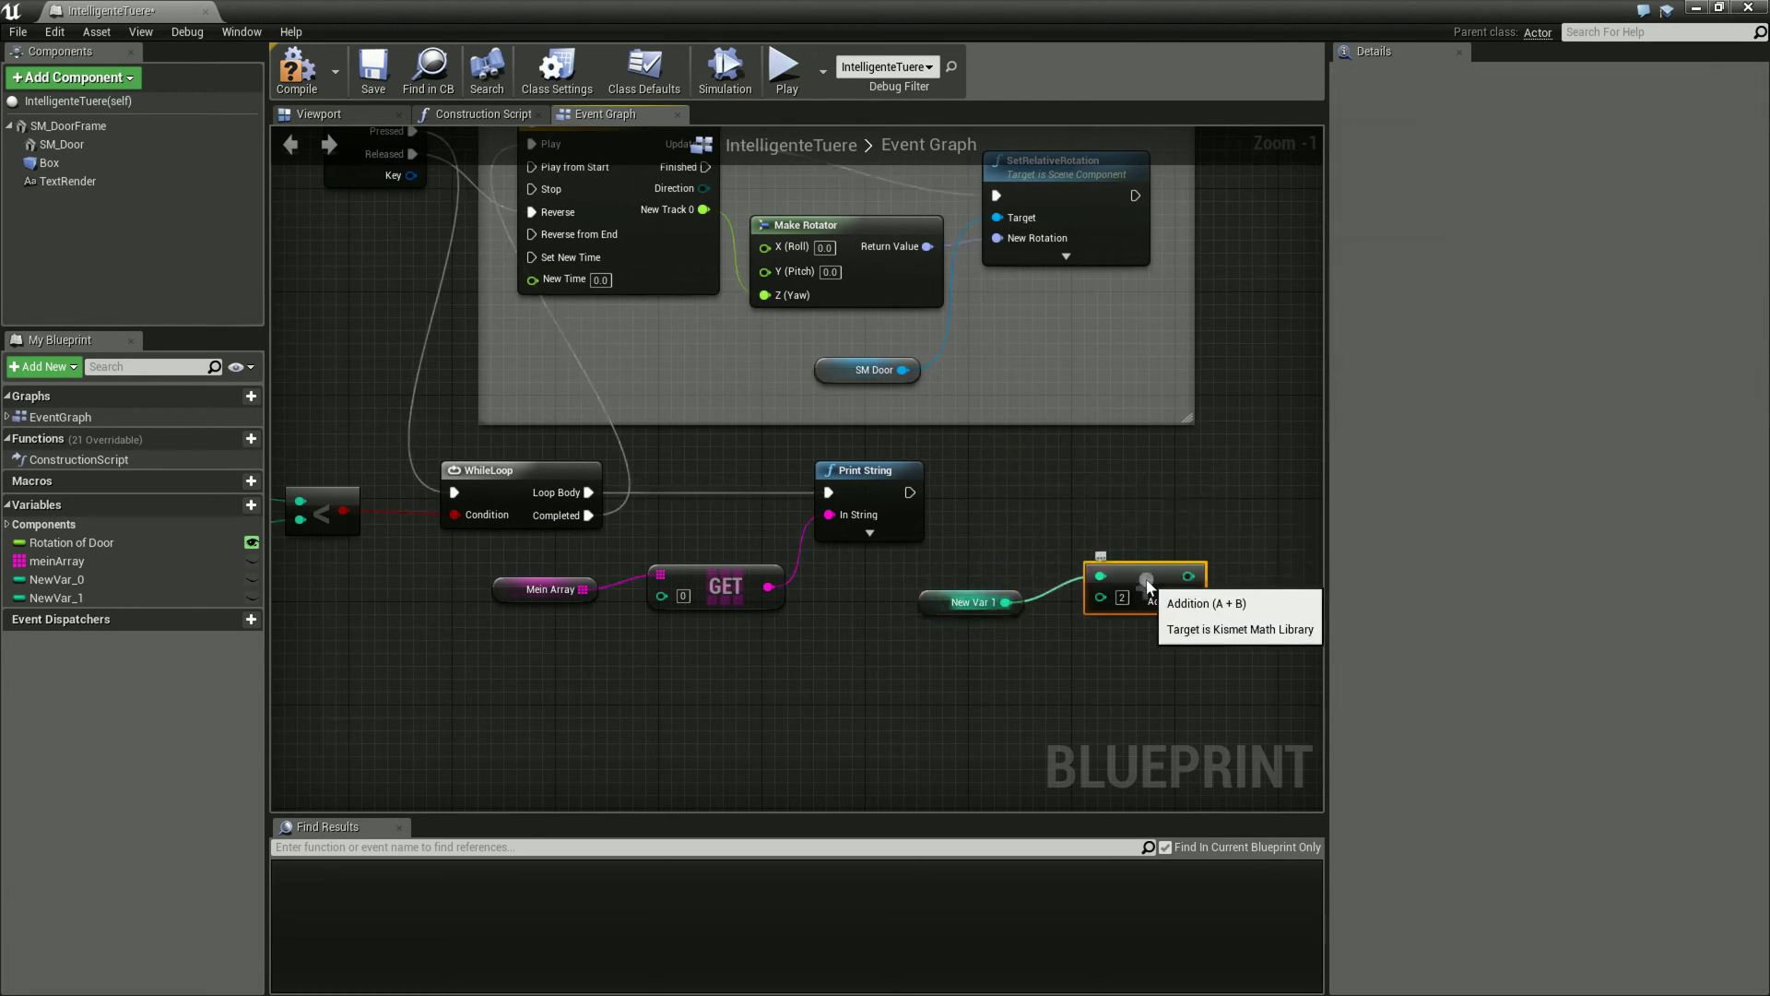
drag(959, 604, 920, 603)
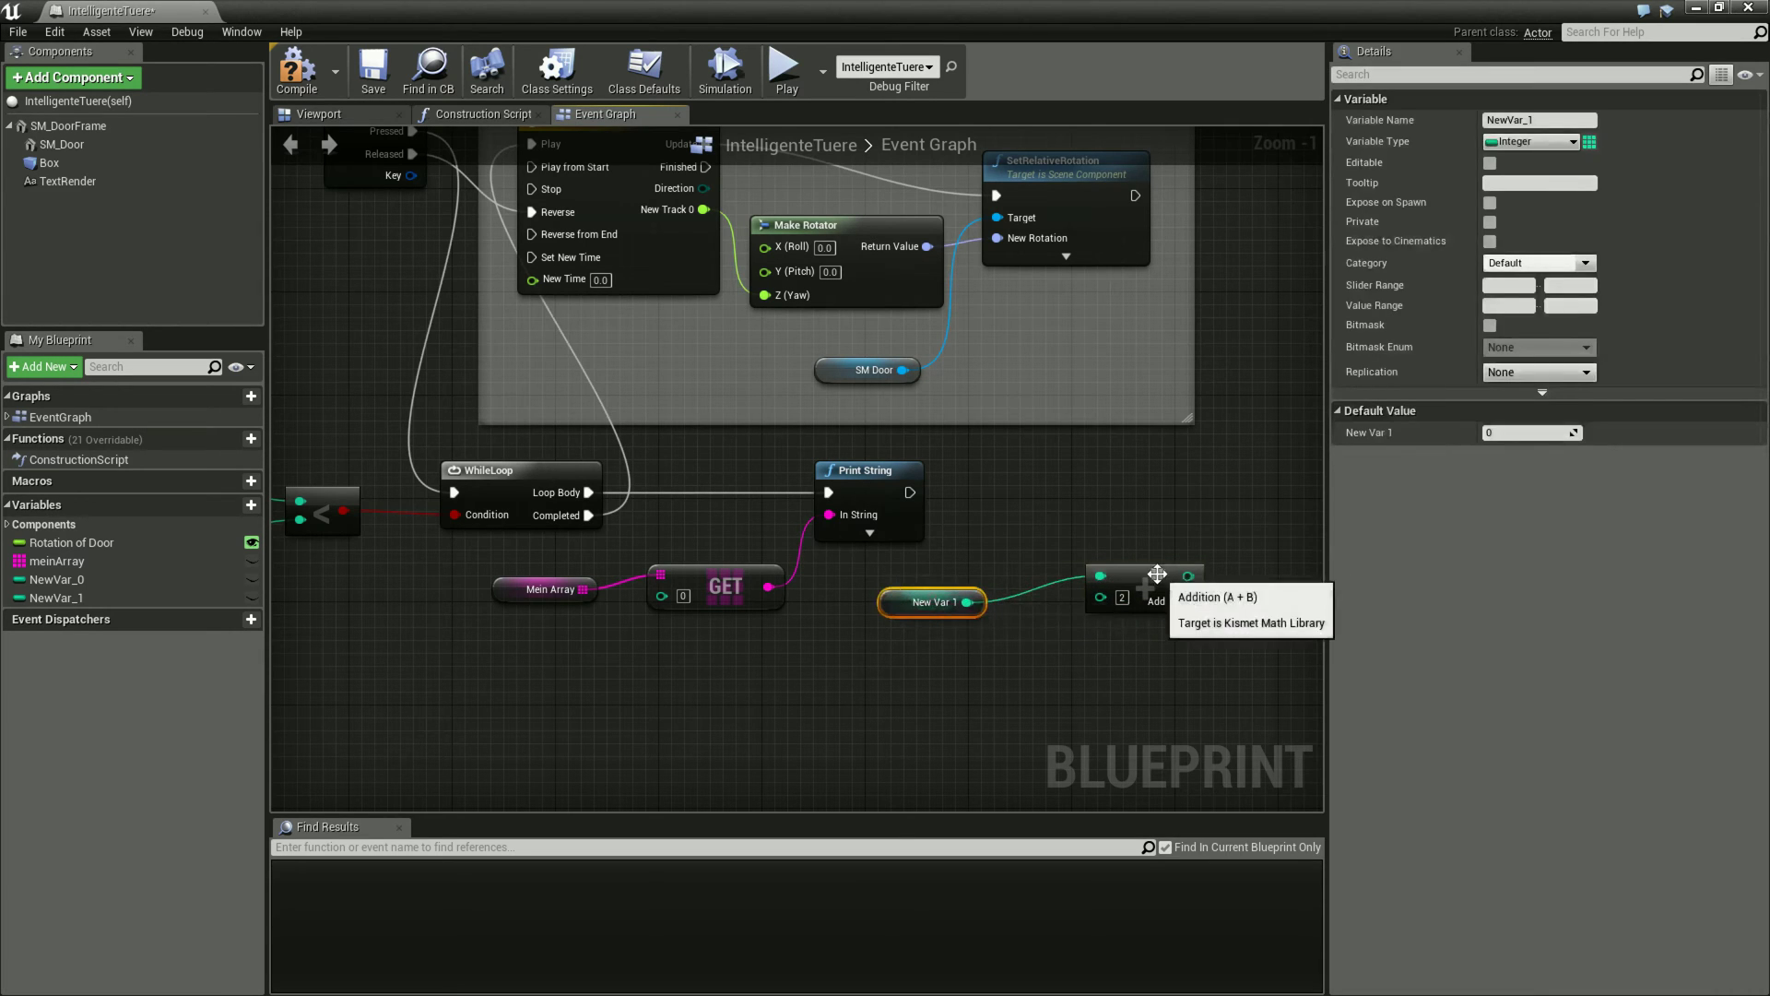
drag(1101, 590, 1061, 590)
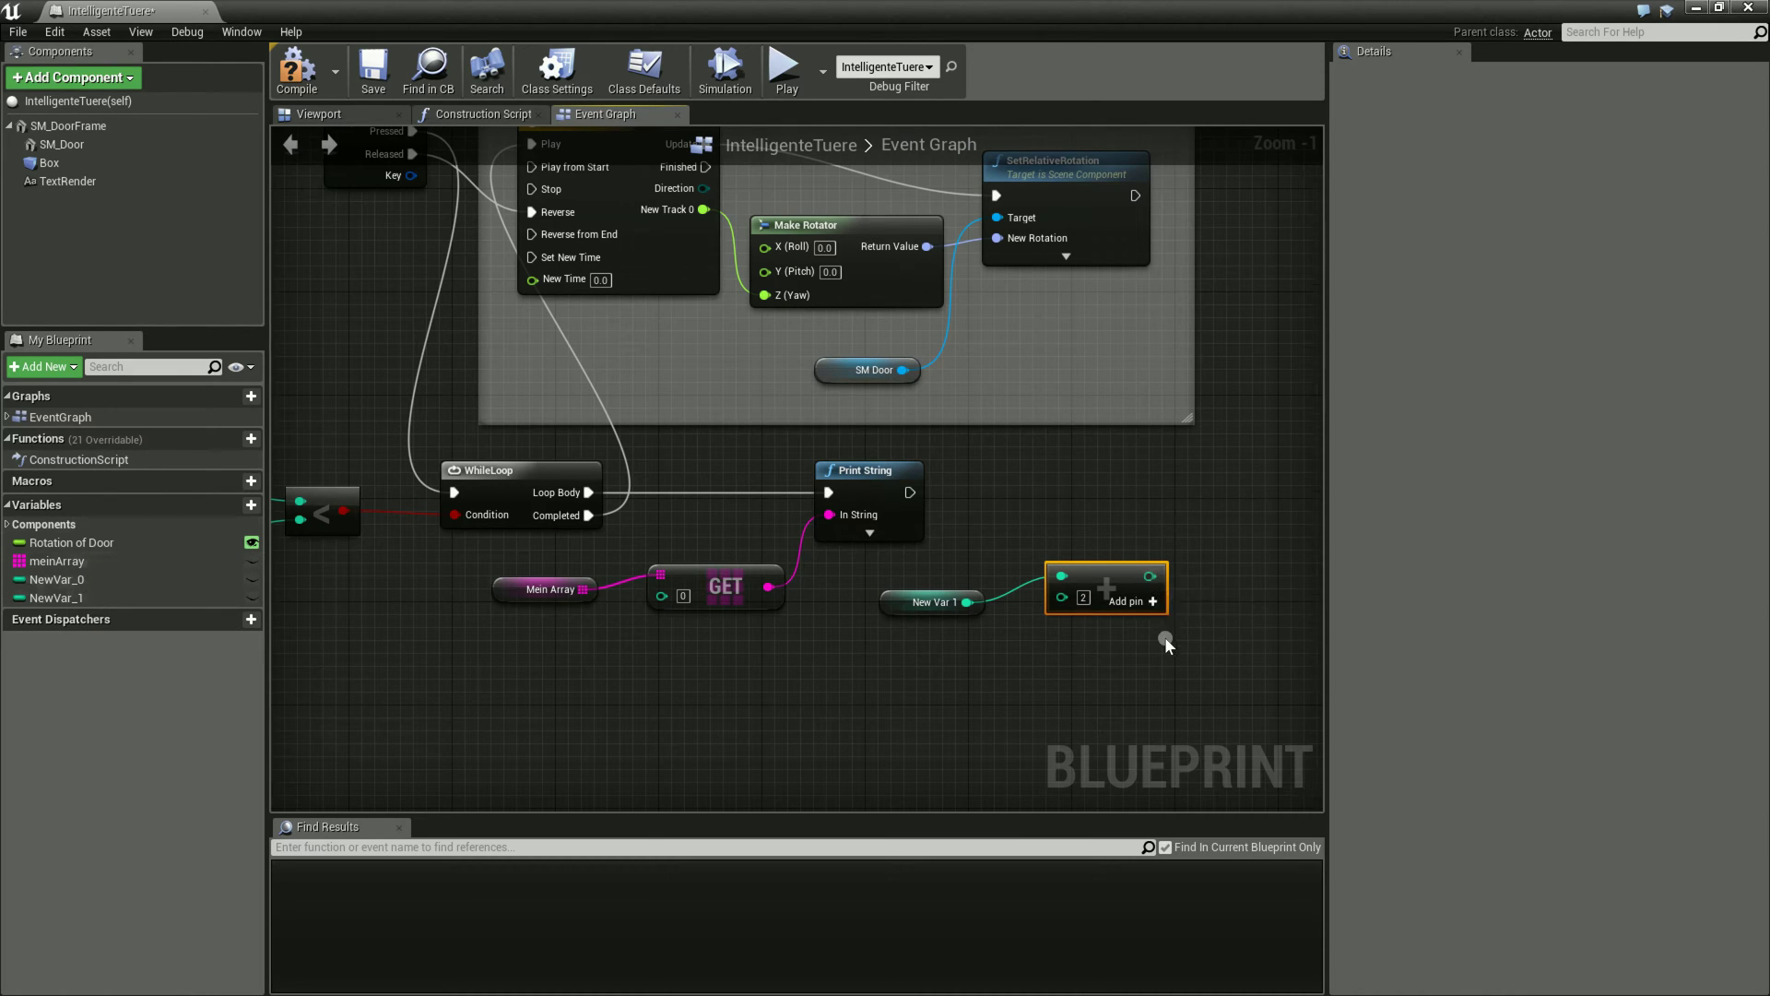
right_drag(1164, 636, 1029, 620)
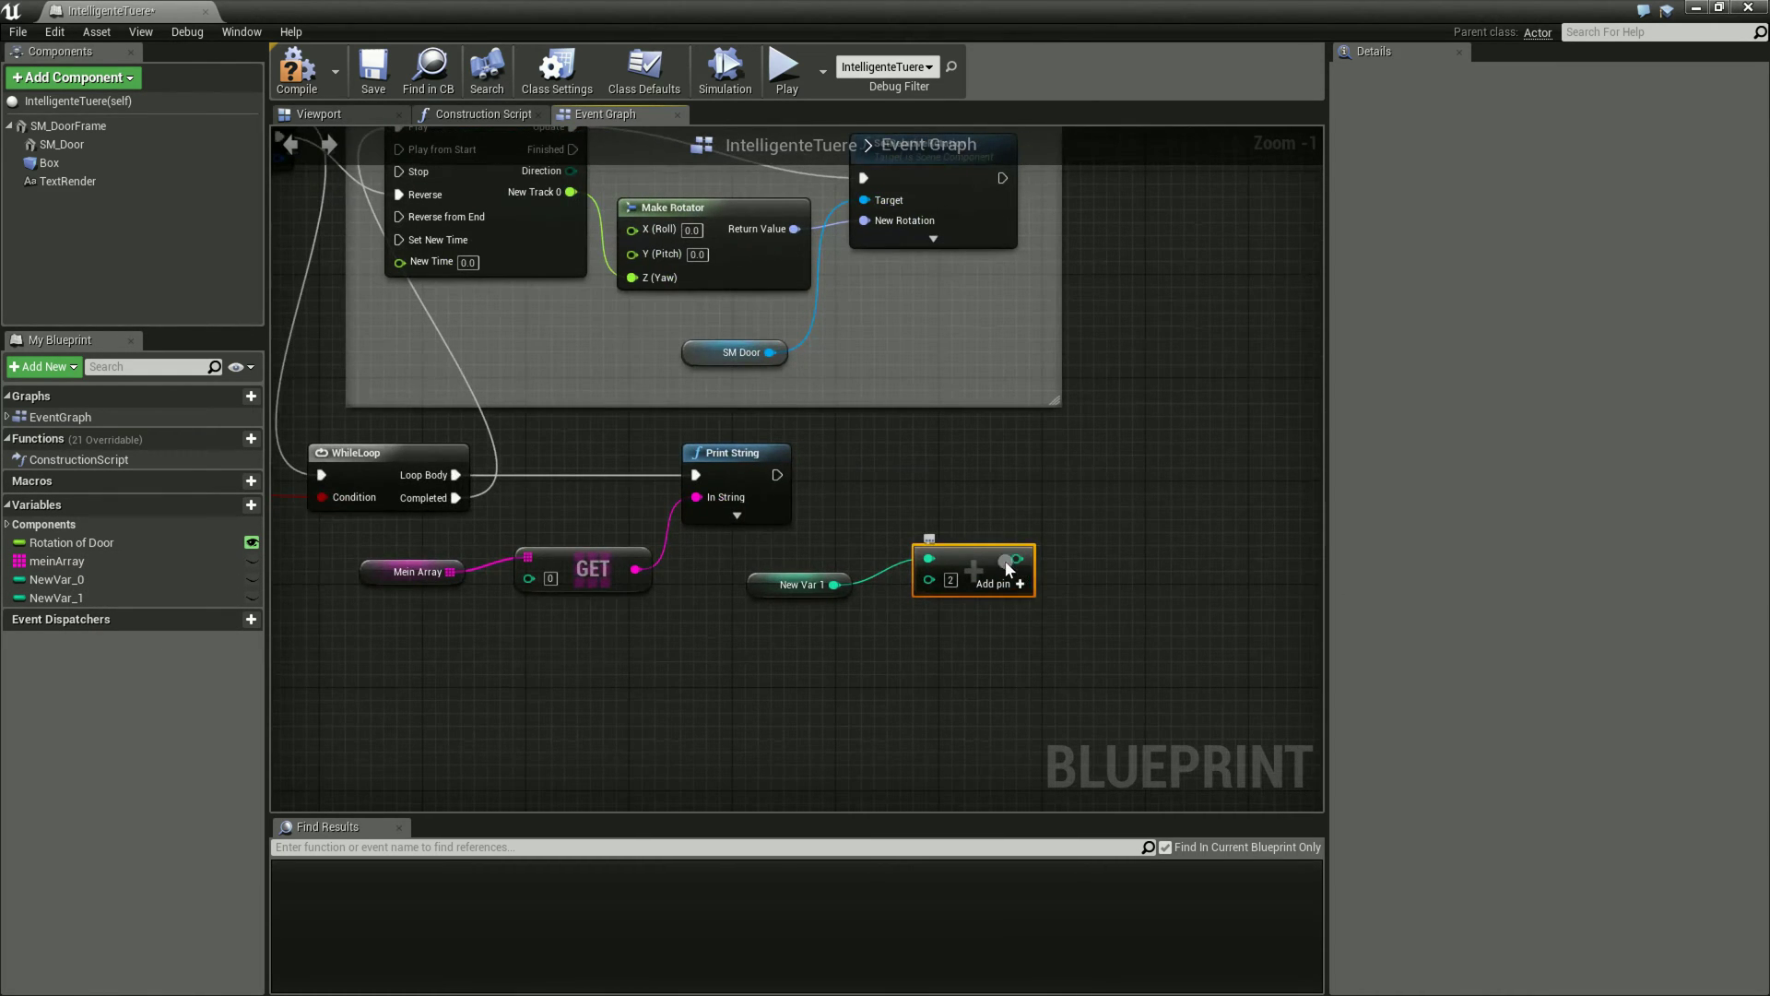
- Place a SET New Var 1 node near the addition node
drag(1016, 558, 1094, 585)
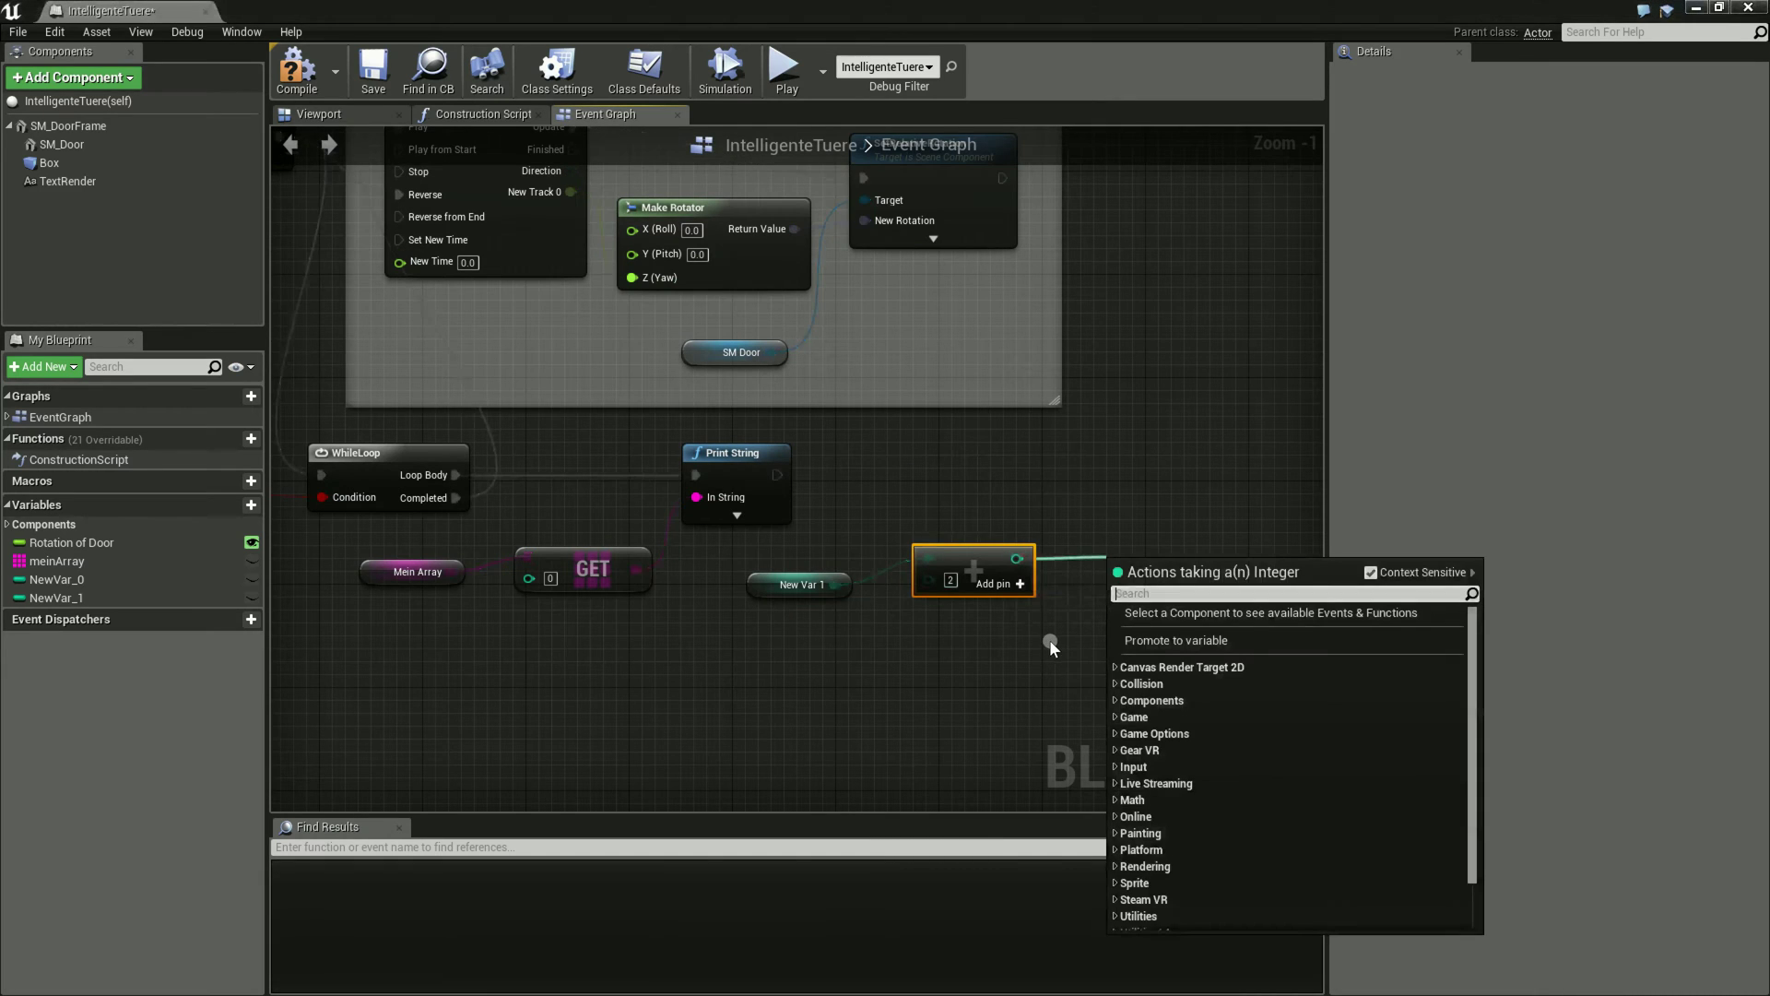
click(132, 596)
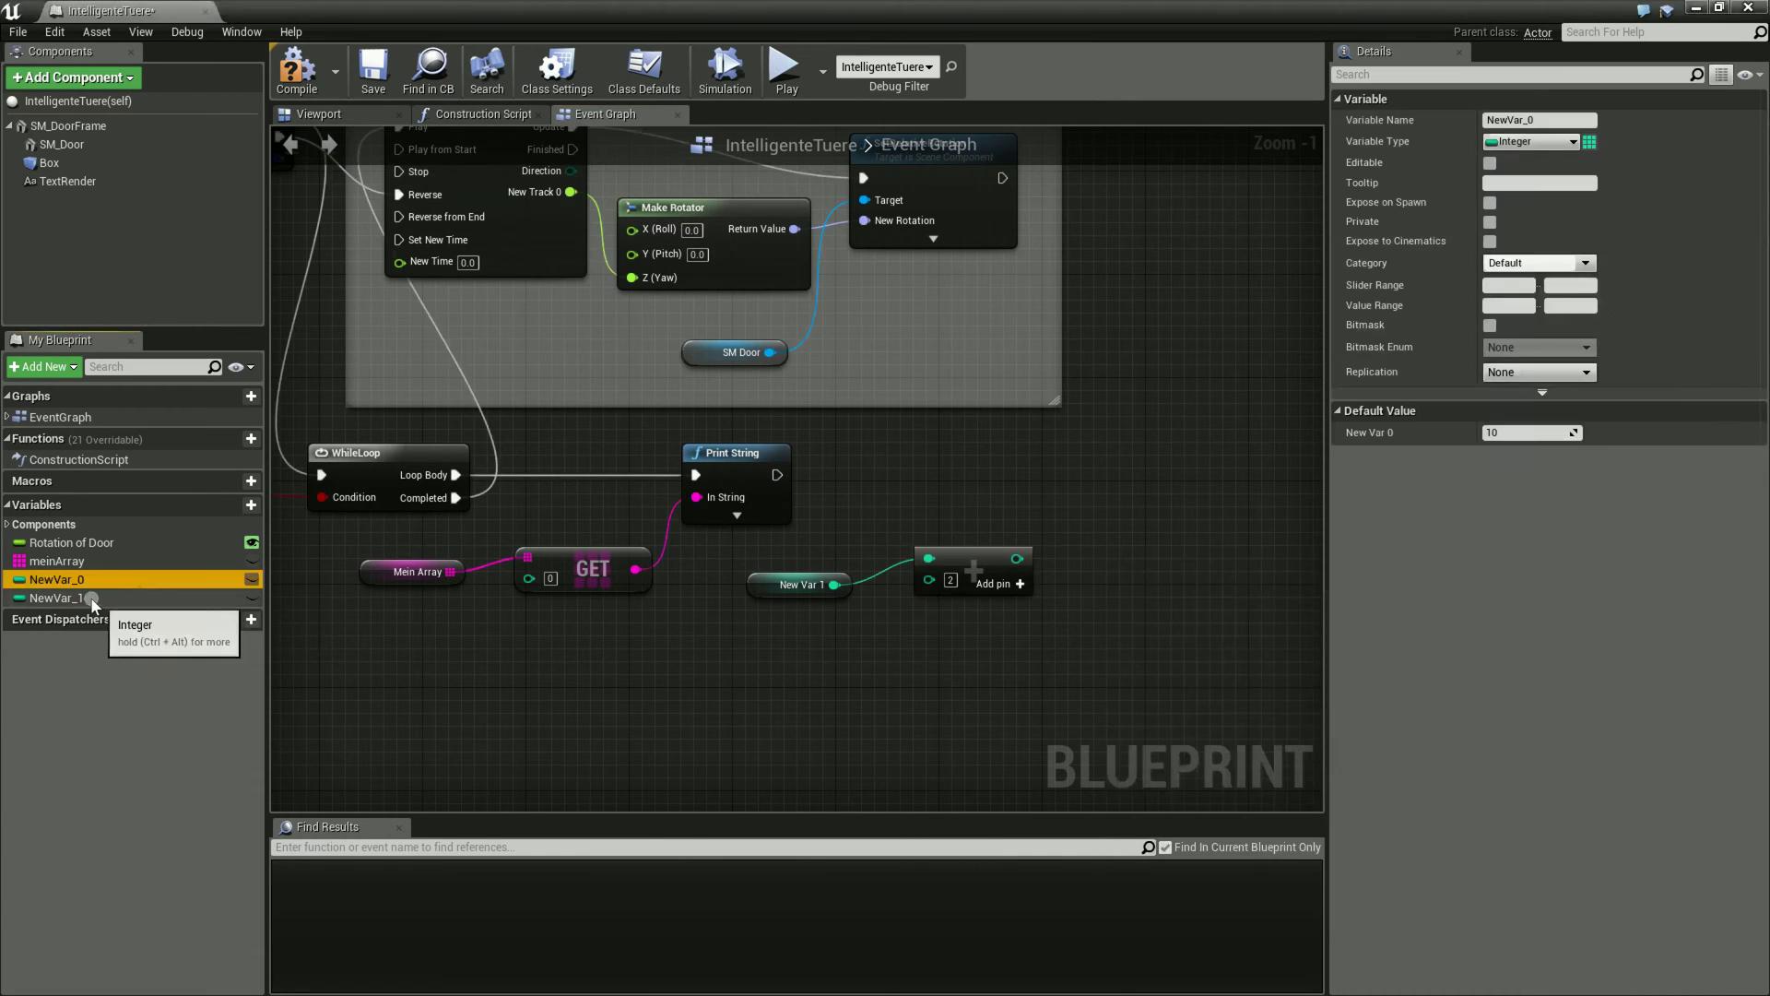
drag(78, 599, 1119, 540)
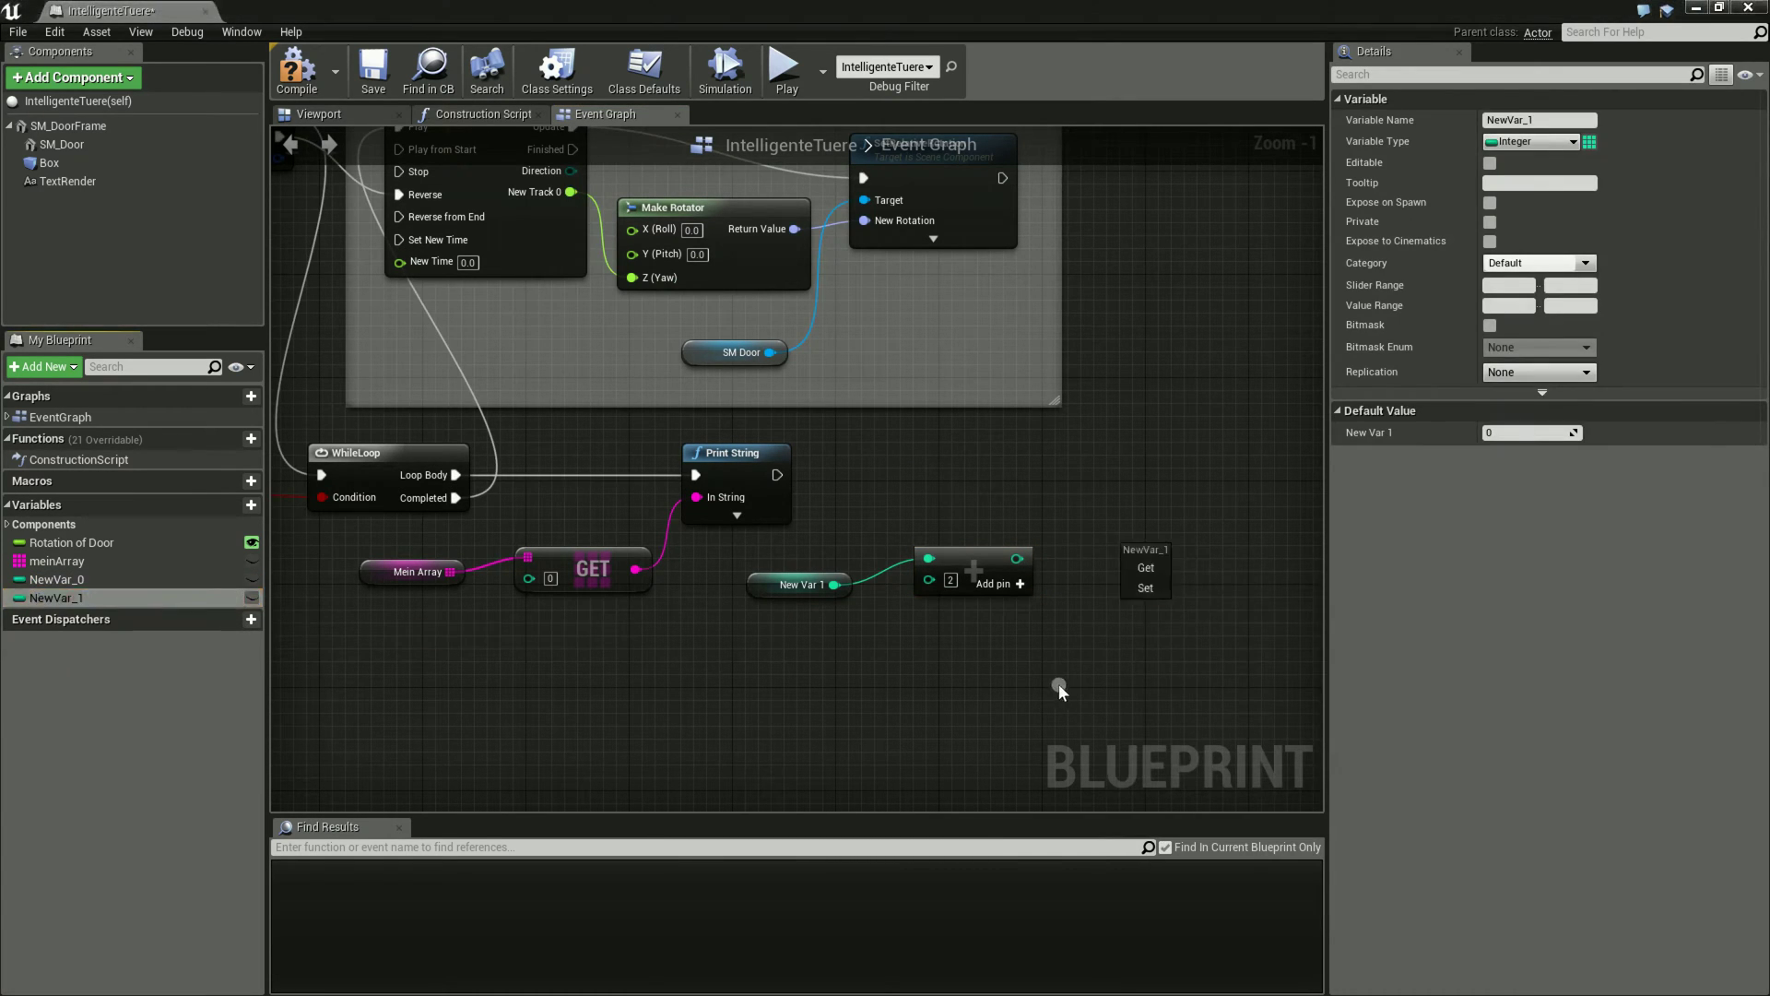
right_click(1058, 683)
drag(92, 597, 1102, 563)
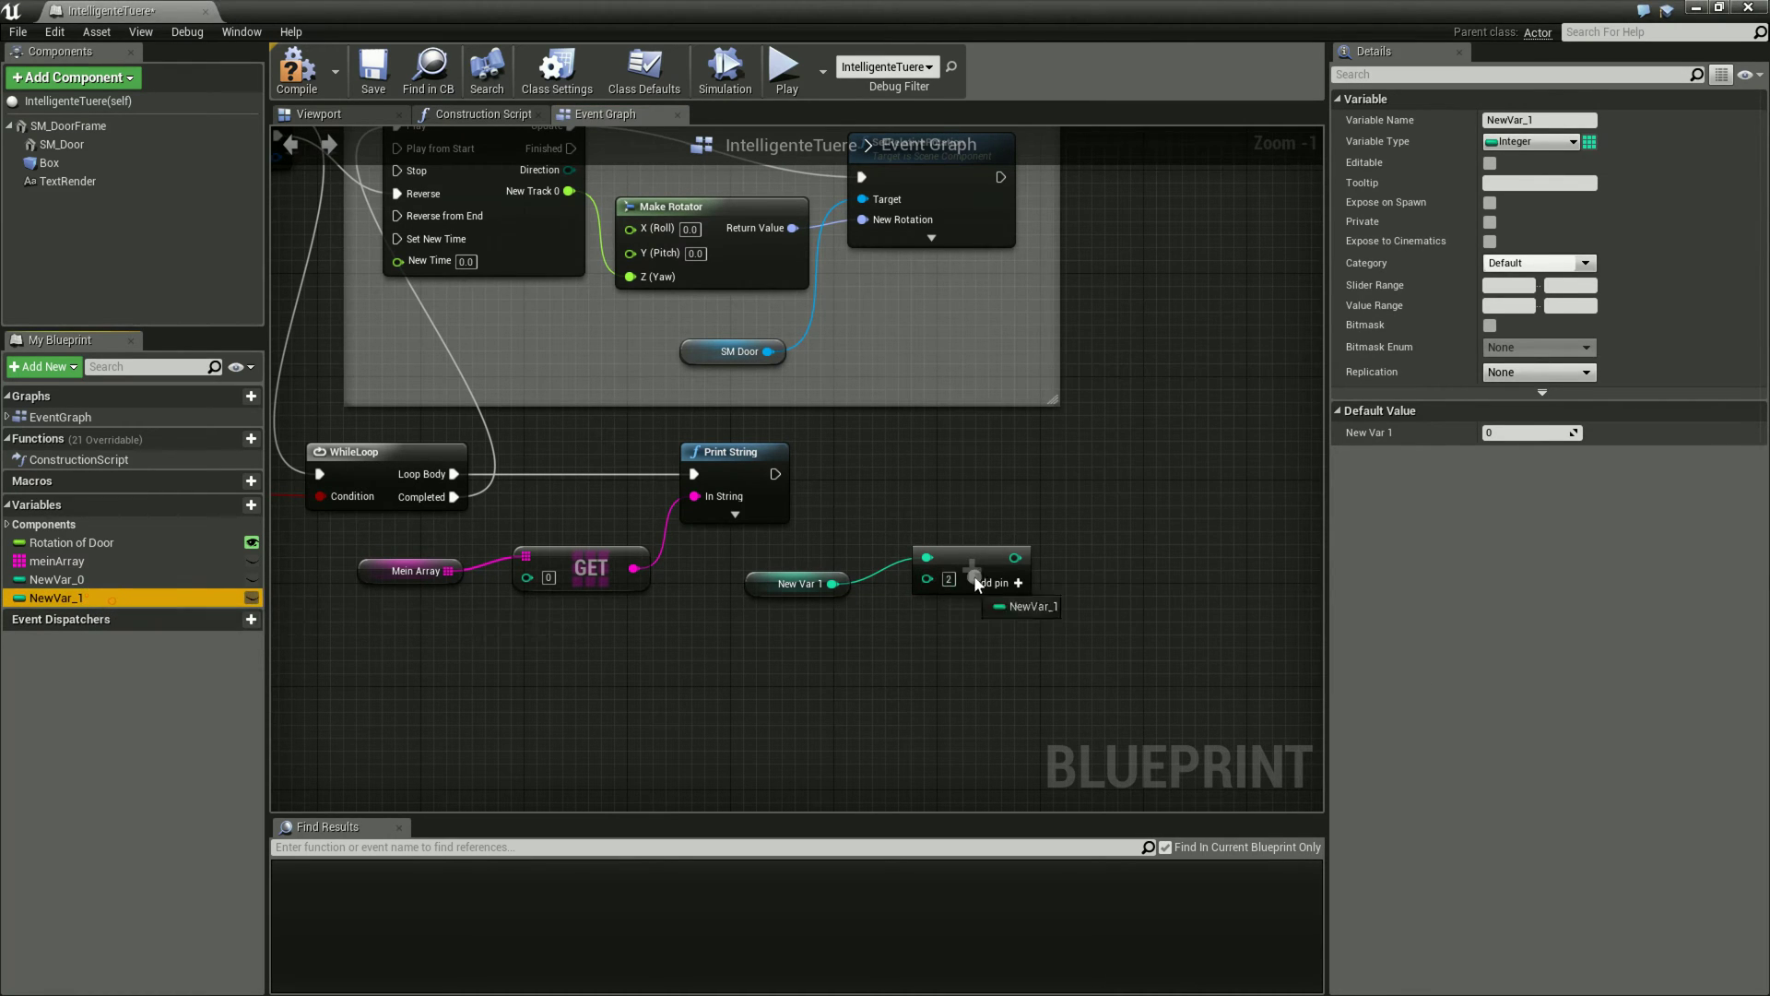
click(1132, 606)
right_drag(1093, 665, 992, 653)
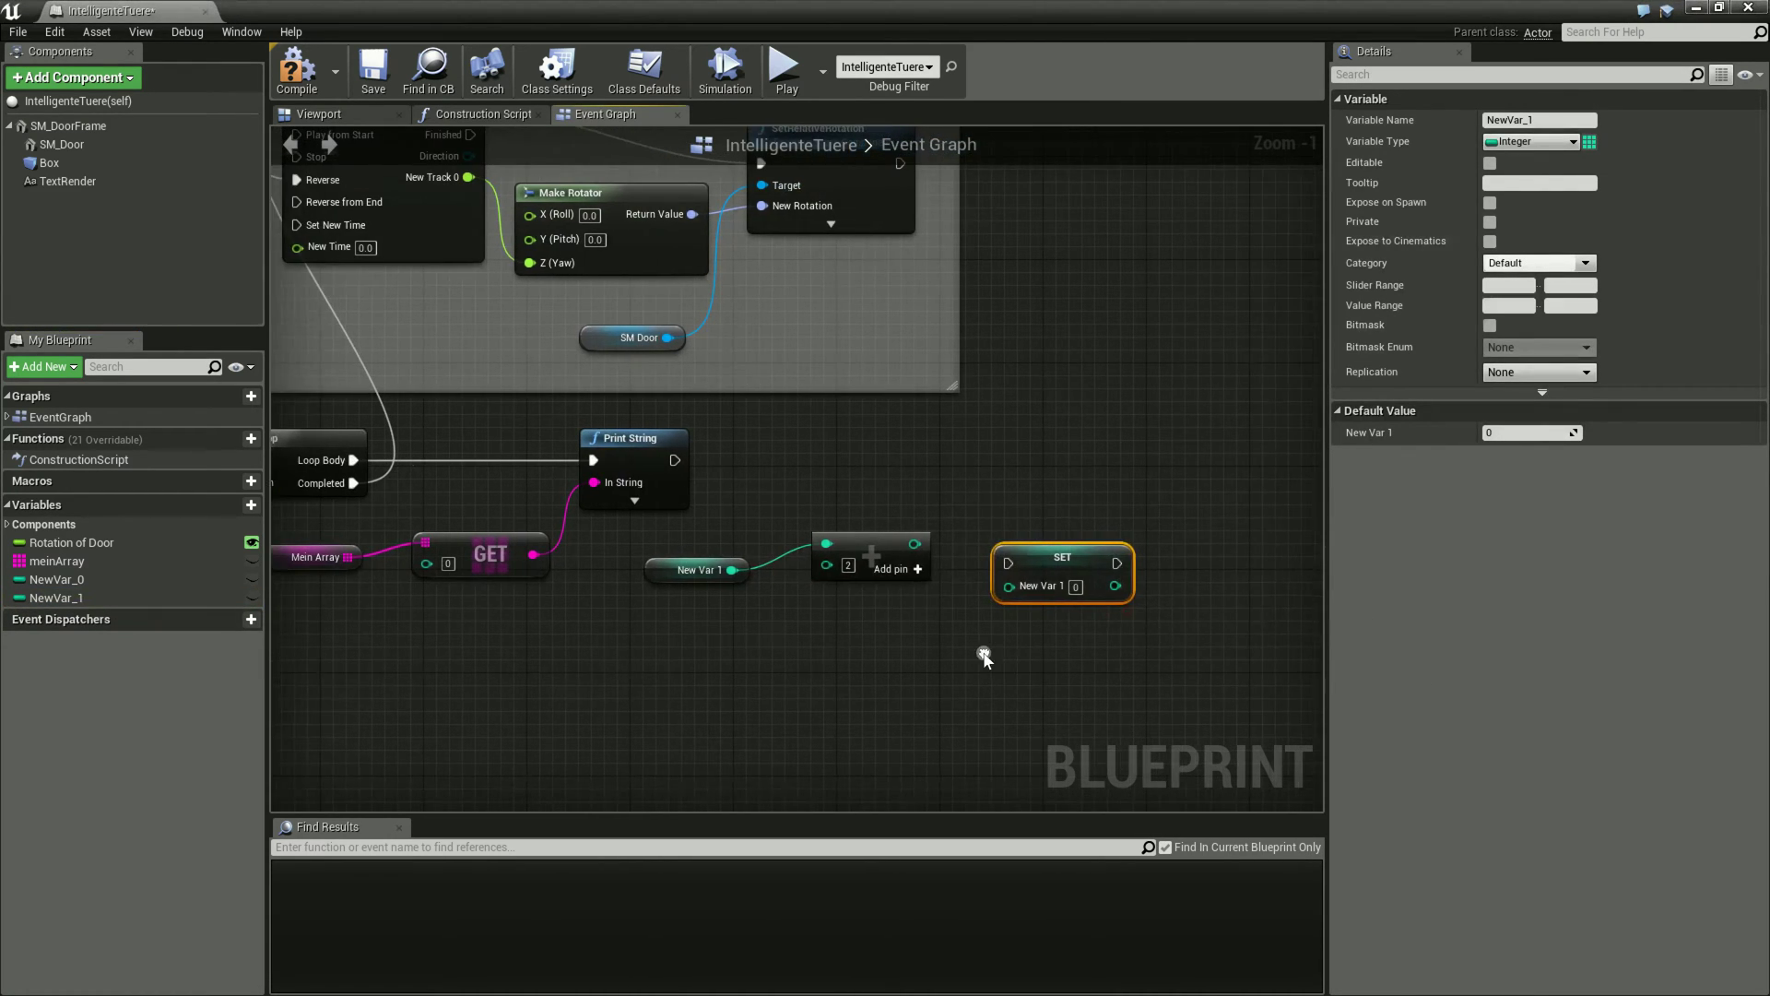
drag(1013, 602, 987, 499)
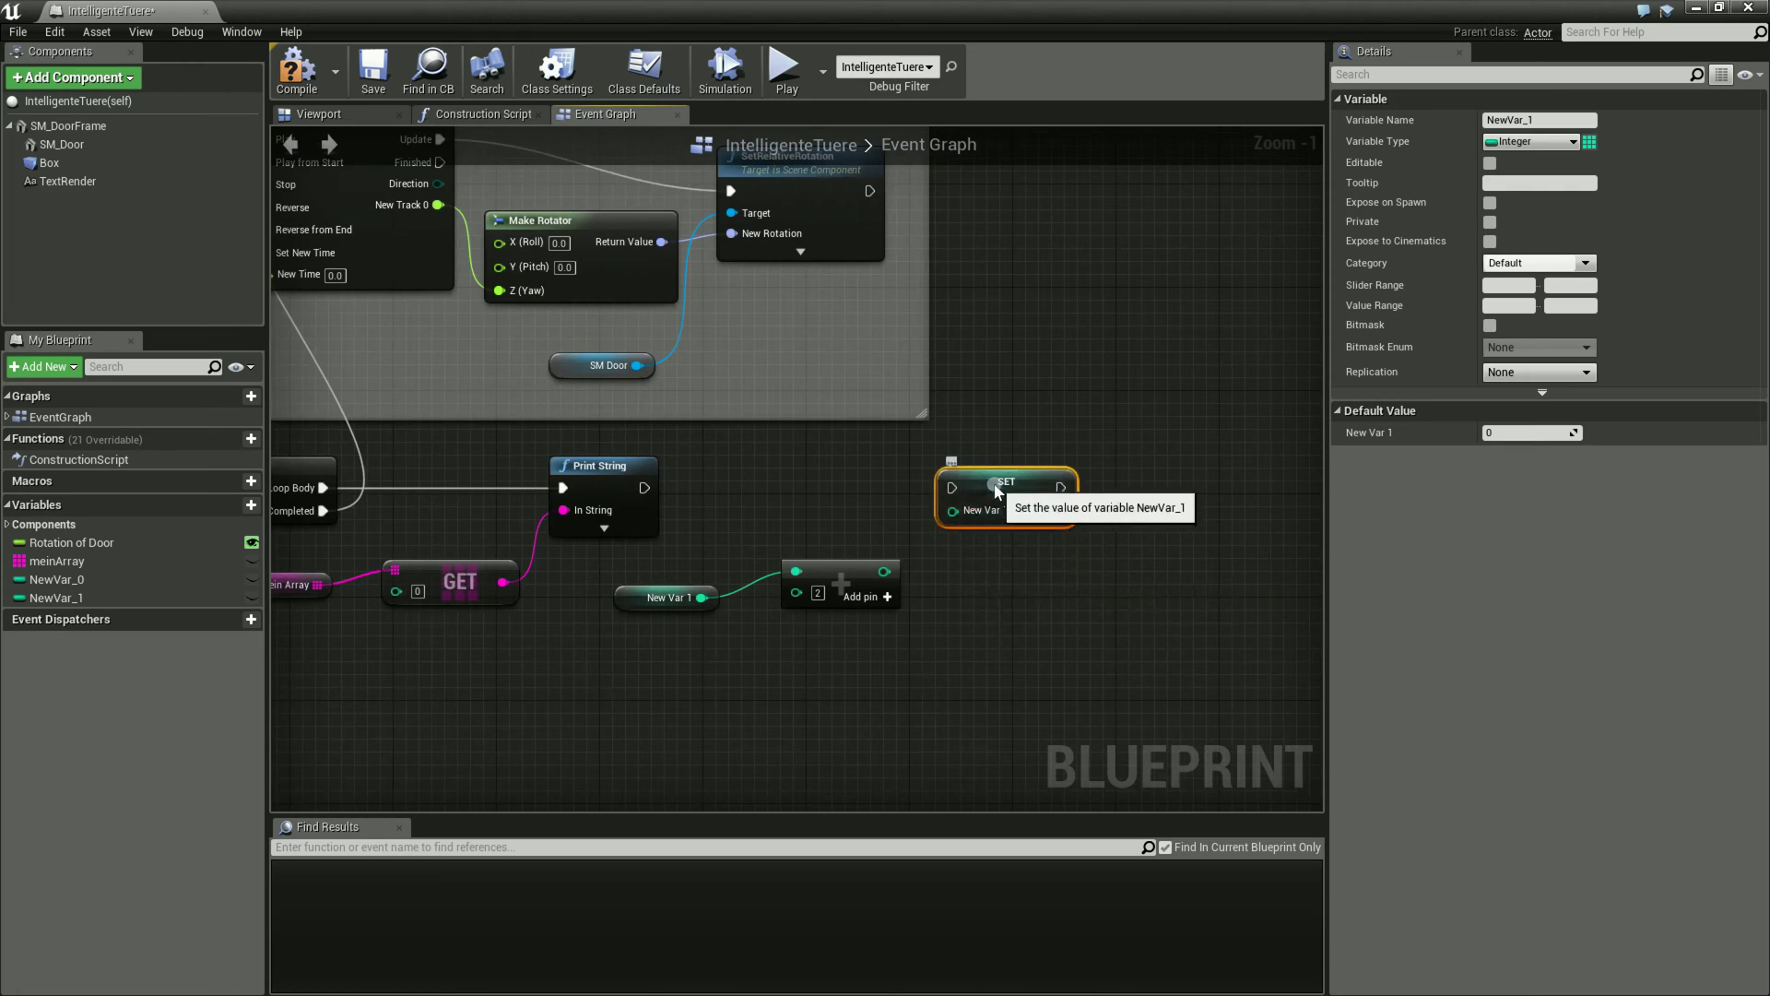
- Wire the addition result into SET's value and run SET after Print String
mouse_move(841, 567)
mouse_down()
mouse_move(815, 541)
mouse_move(965, 514)
mouse_up()
right_drag(929, 605, 1163, 598)
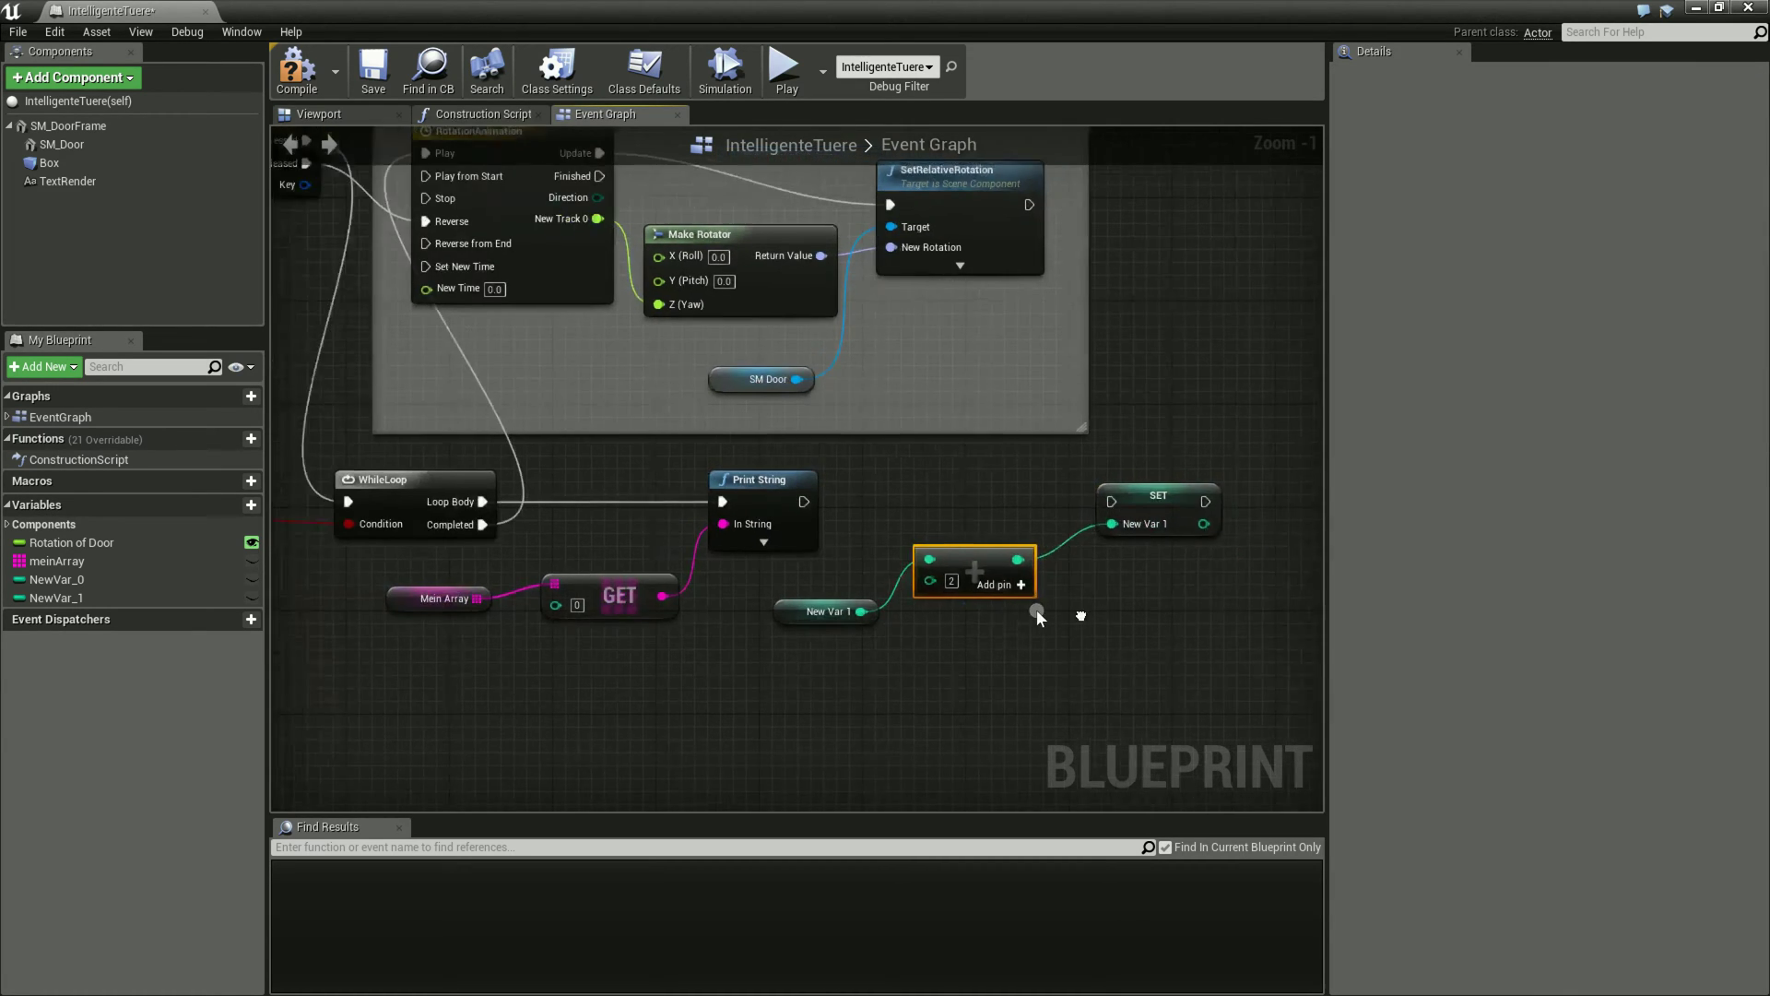
mouse_move(984, 631)
right_down()
mouse_move(1042, 629)
mouse_move(960, 627)
right_up()
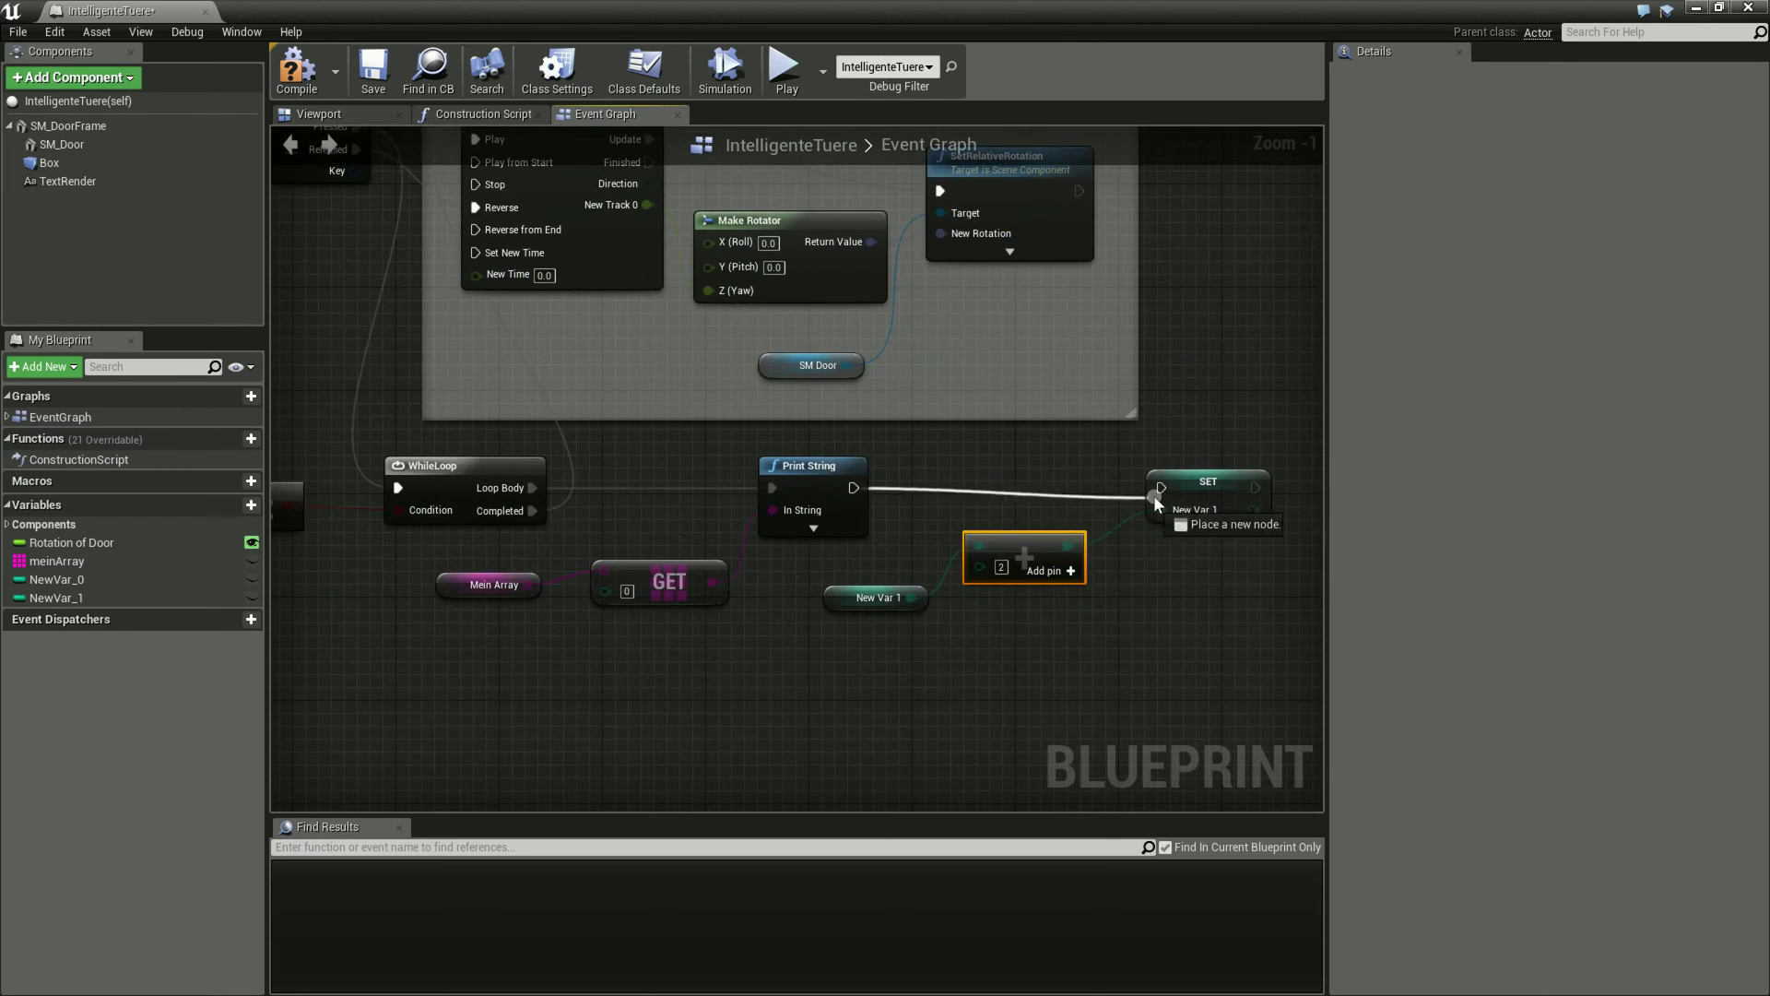
drag(853, 487, 1161, 488)
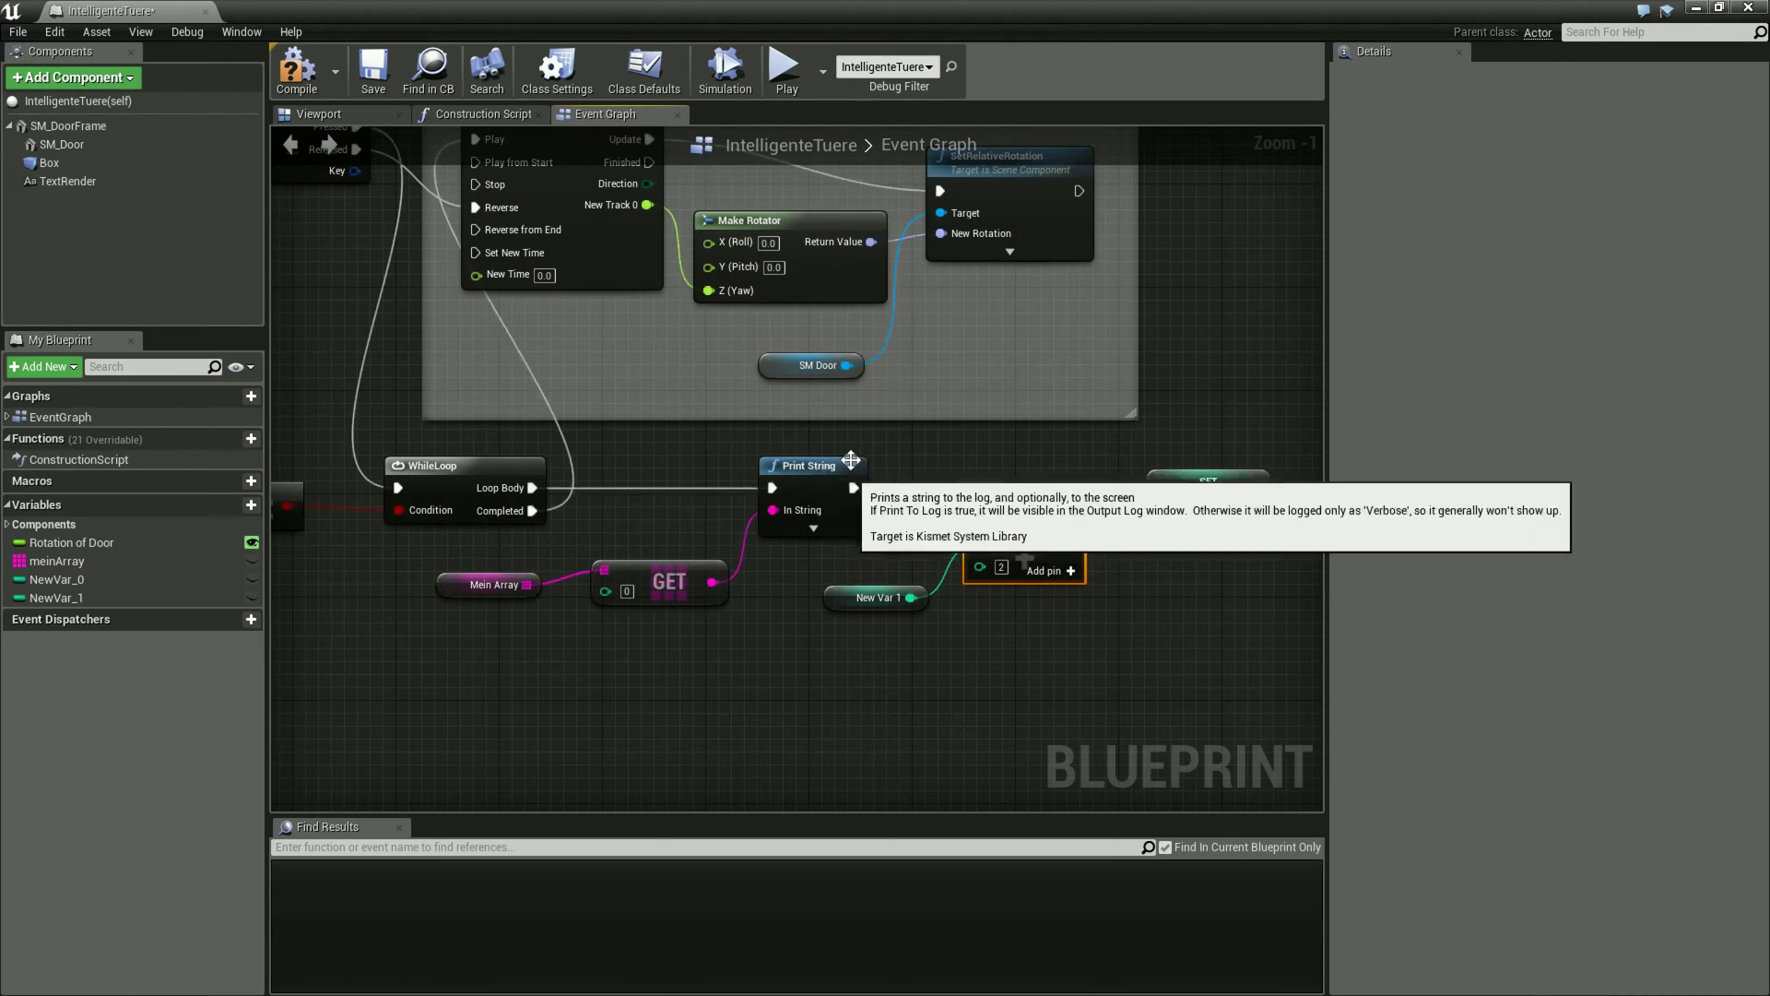
right_drag(694, 661, 916, 630)
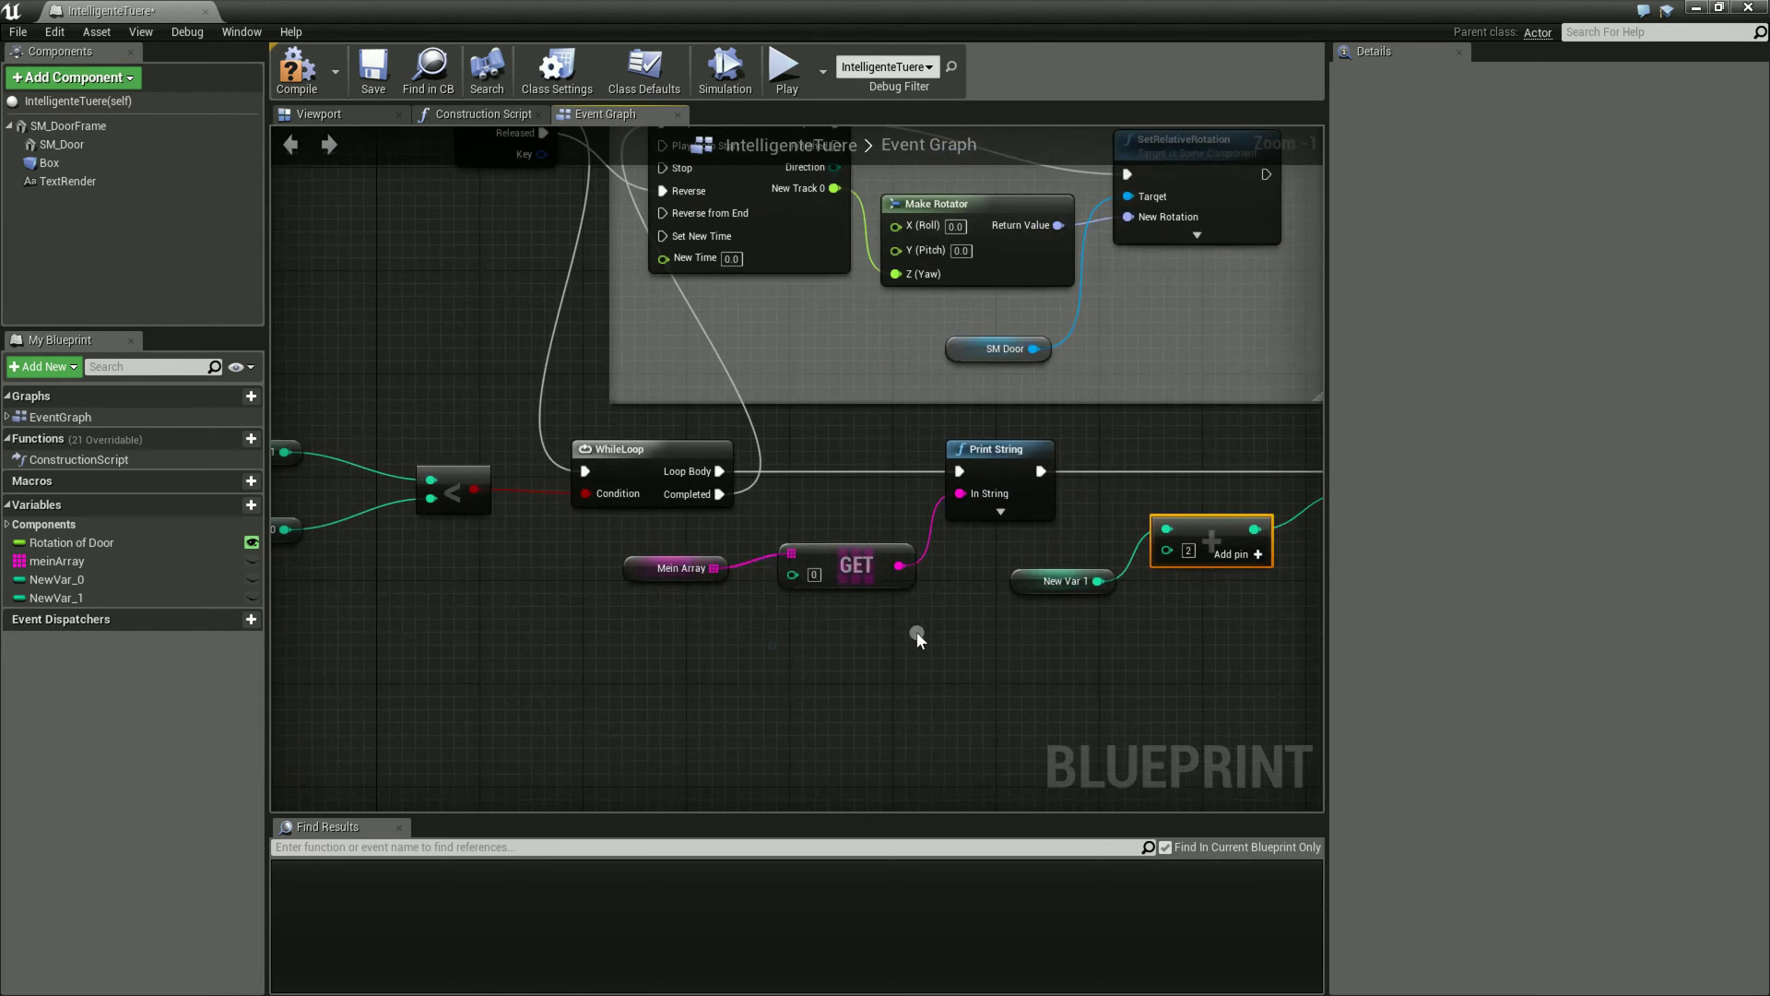
- Delete the Mein Array and GET nodes and feed New Var 1 into Print String through a conversion node
drag(572, 627, 908, 557)
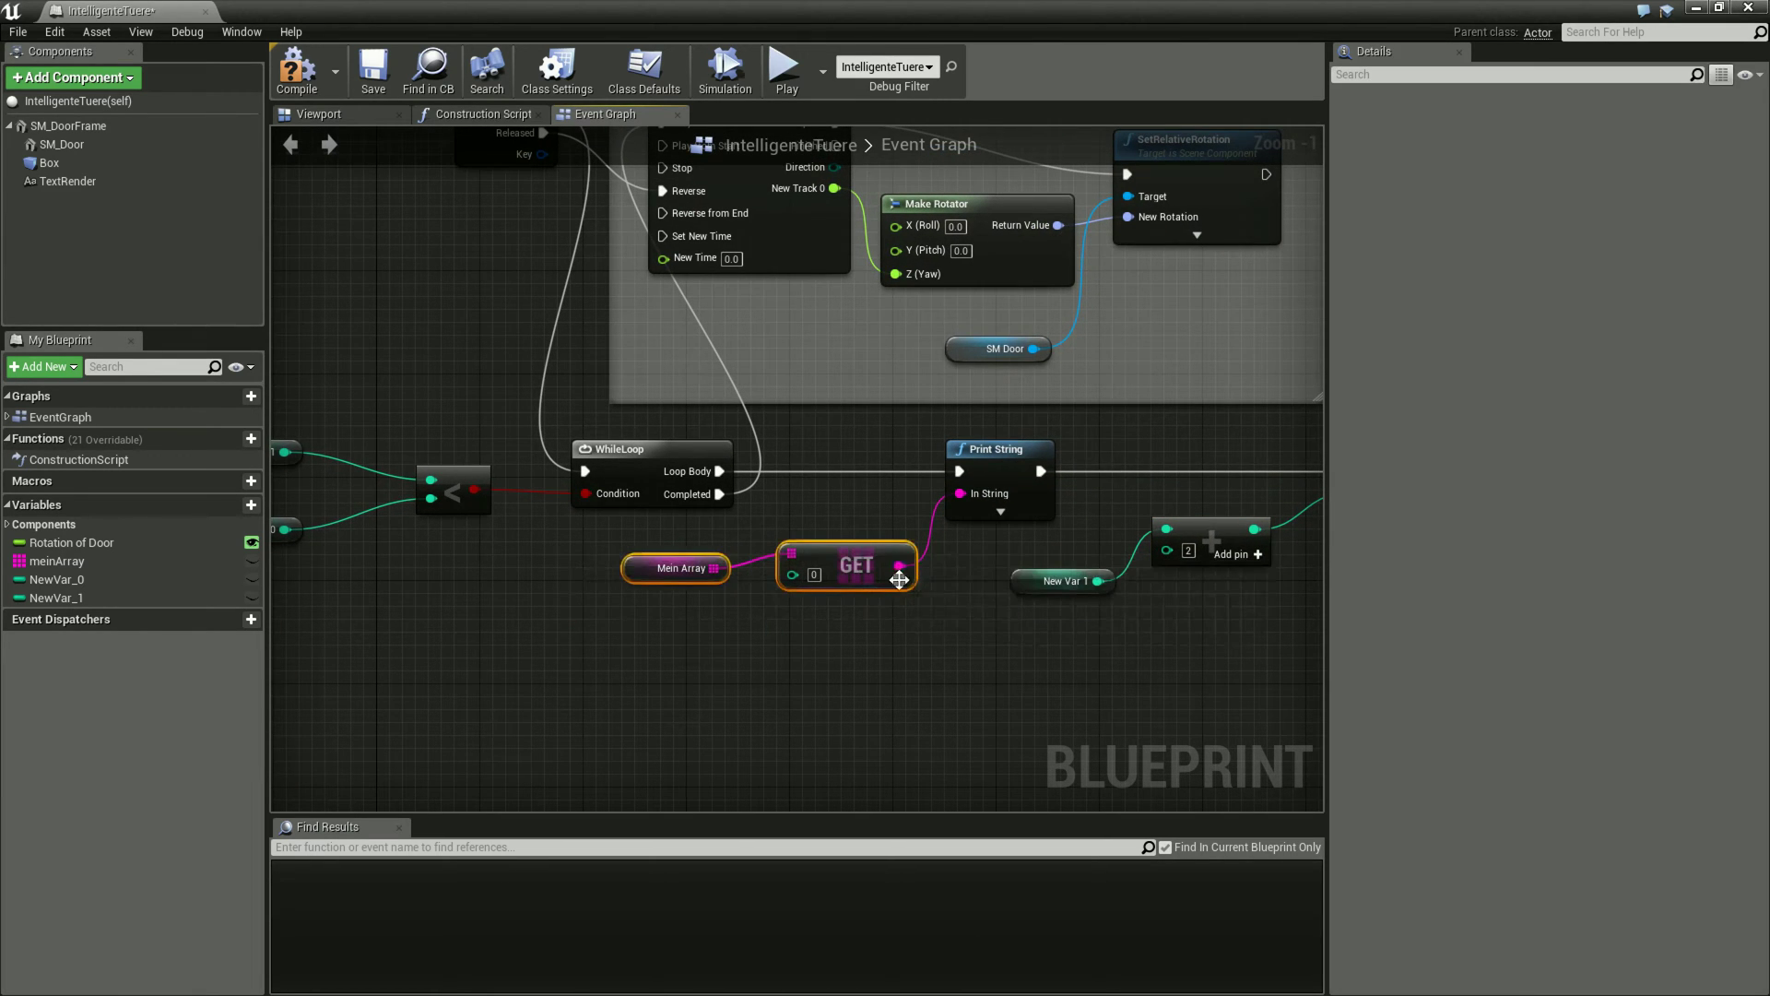
key(Delete)
mouse_move(1047, 588)
mouse_down()
mouse_move(711, 591)
mouse_move(960, 494)
mouse_up()
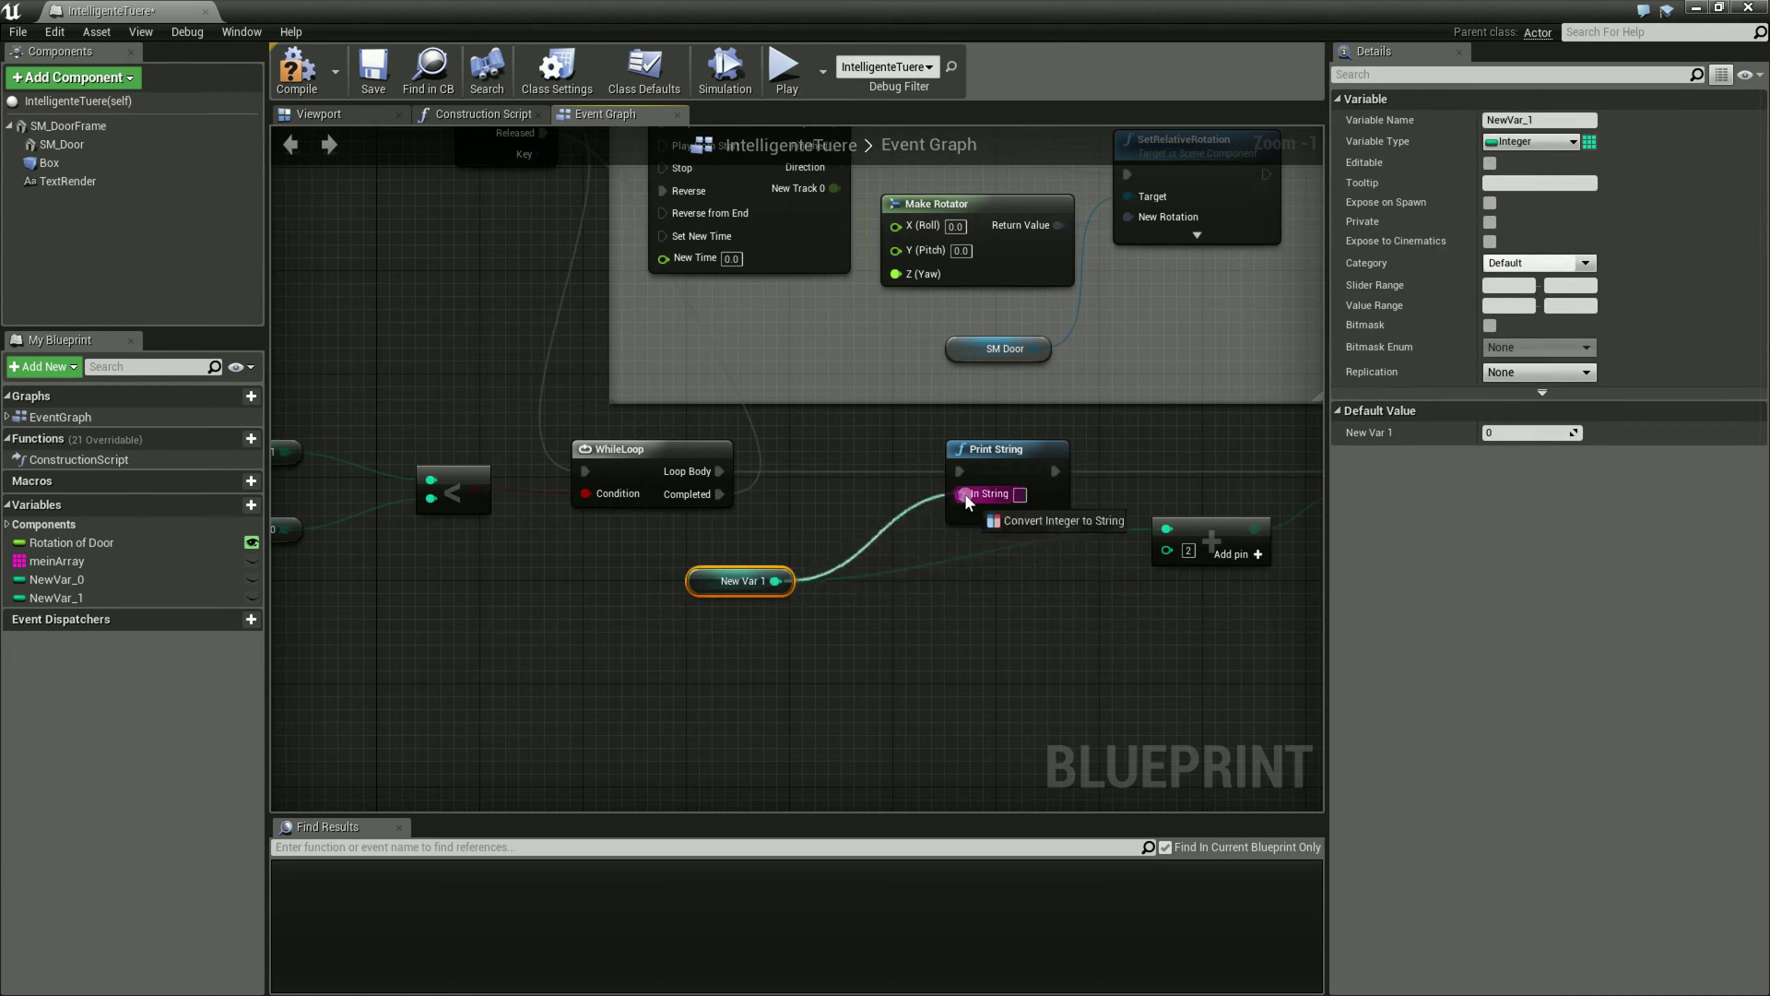
click(964, 640)
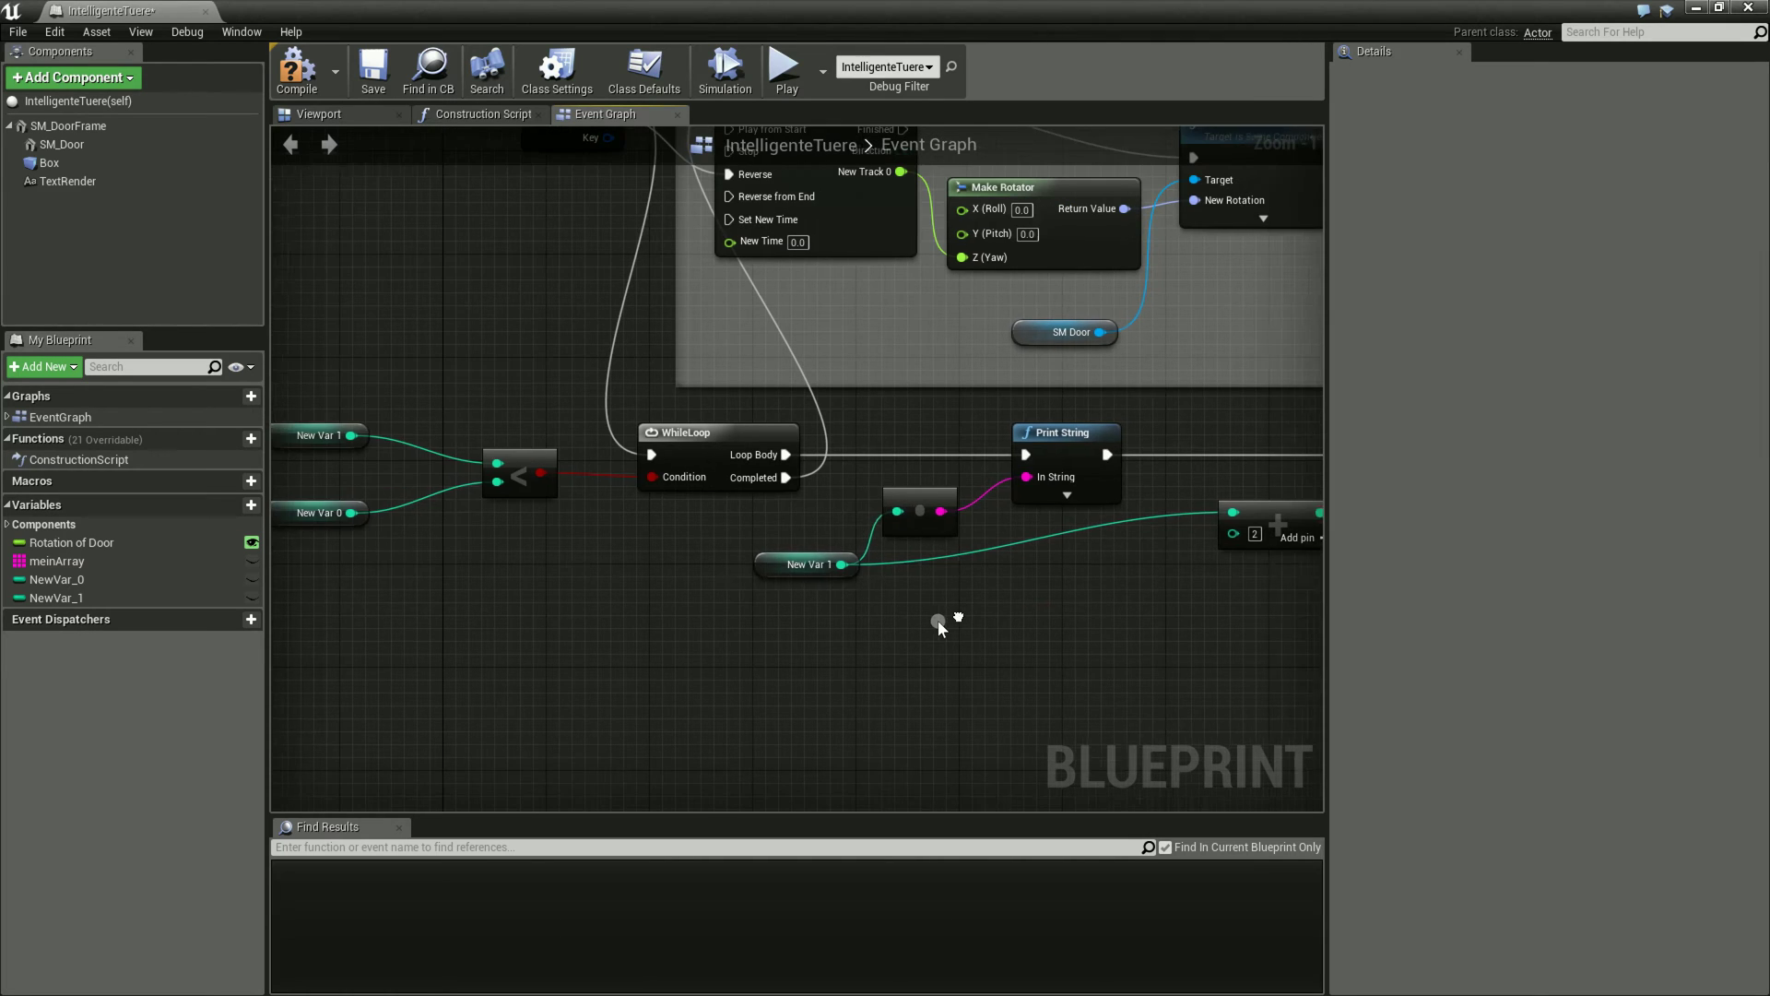
right_drag(811, 569, 947, 584)
- Delete the New Var 0 getter so the less-than node compares New Var 1 against 10
drag(841, 600, 828, 587)
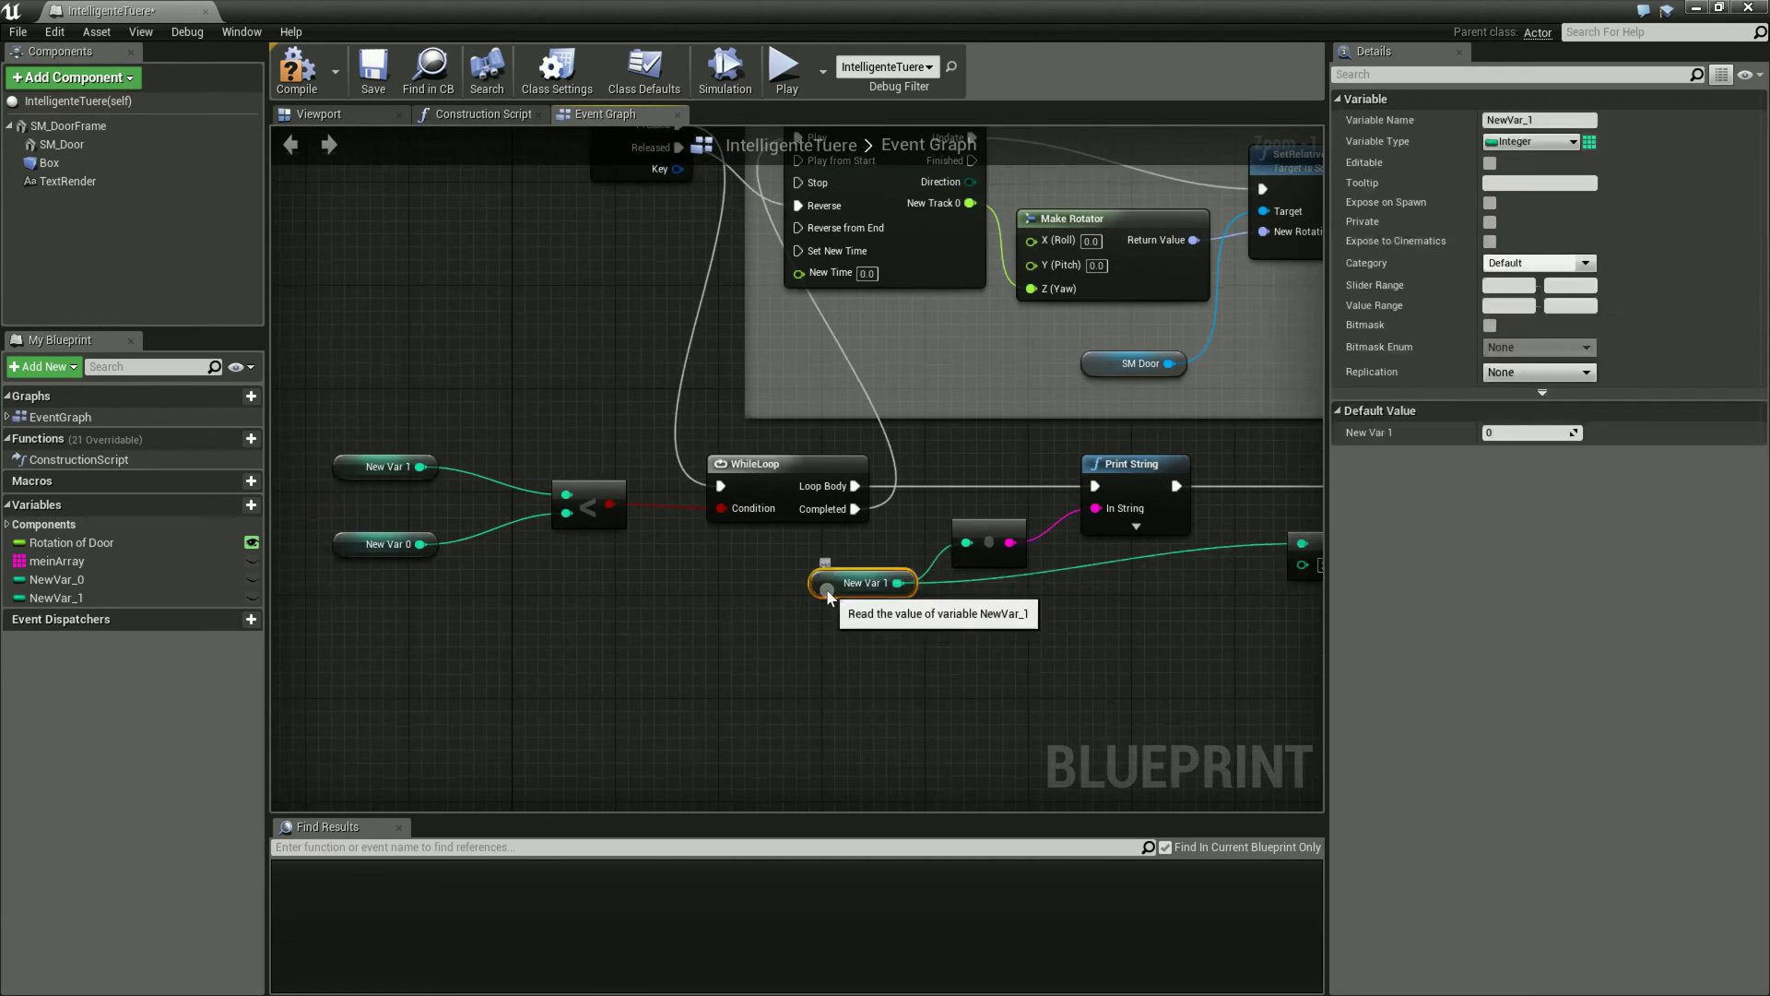
click(83, 598)
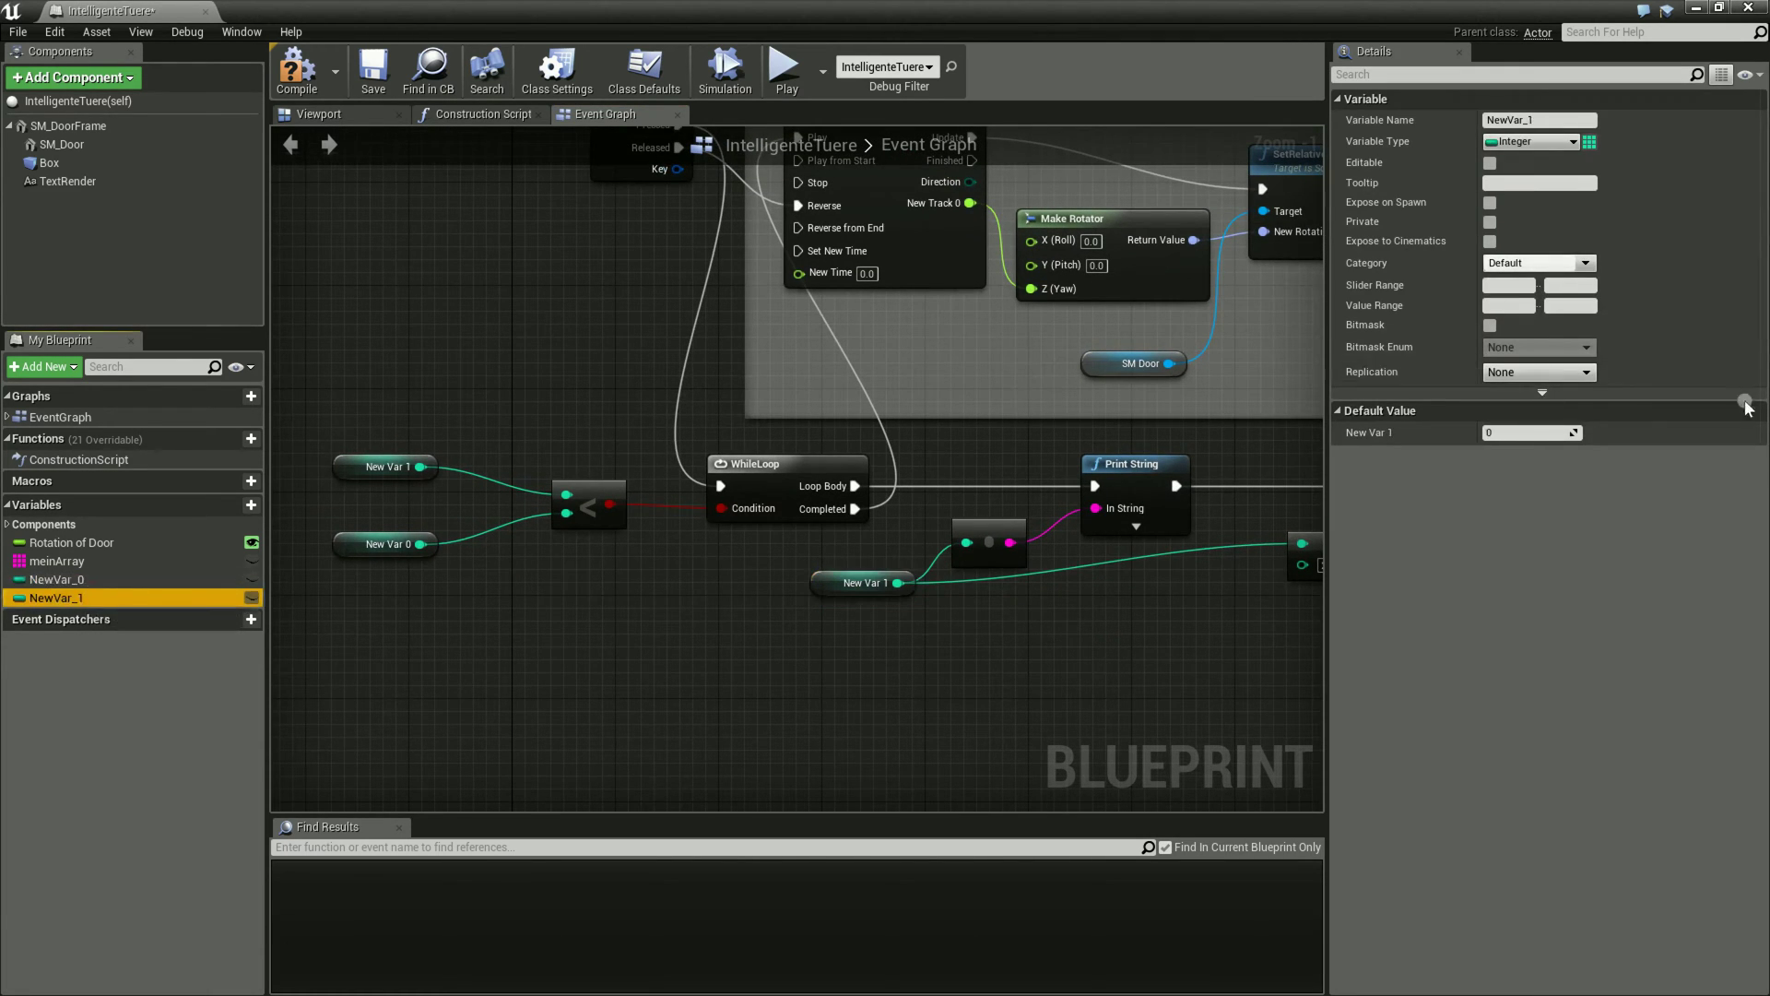
click(860, 697)
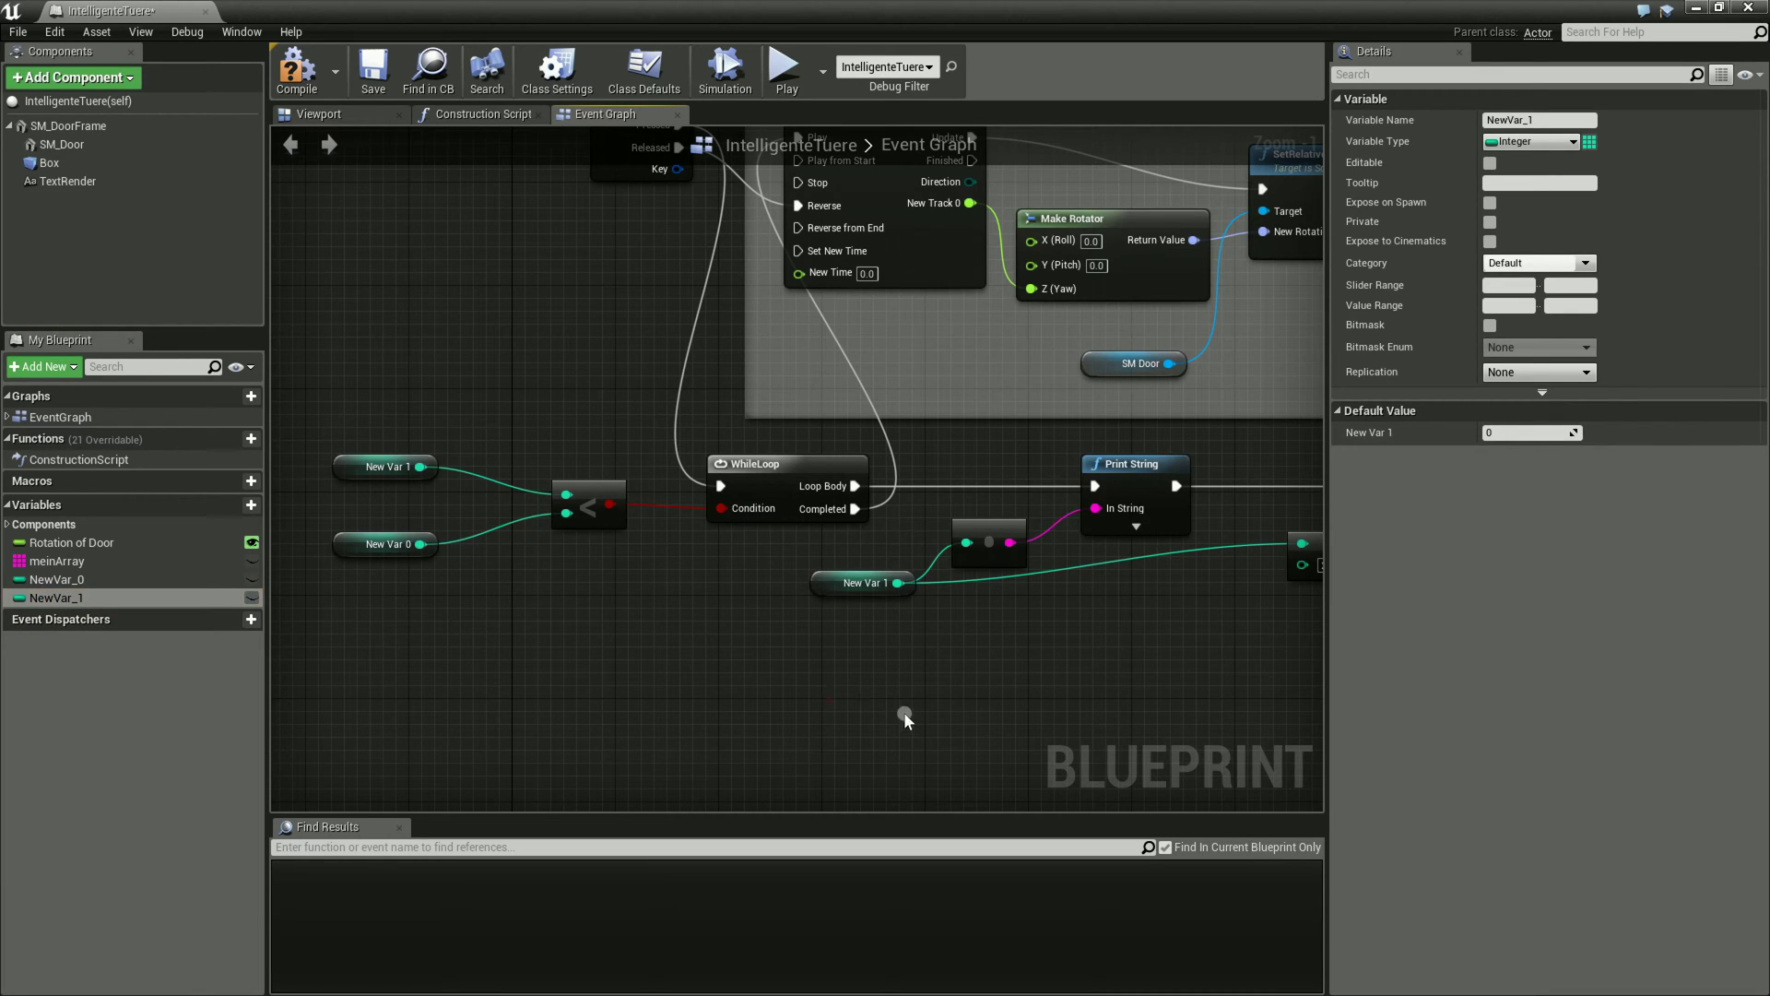
right_drag(934, 703, 700, 658)
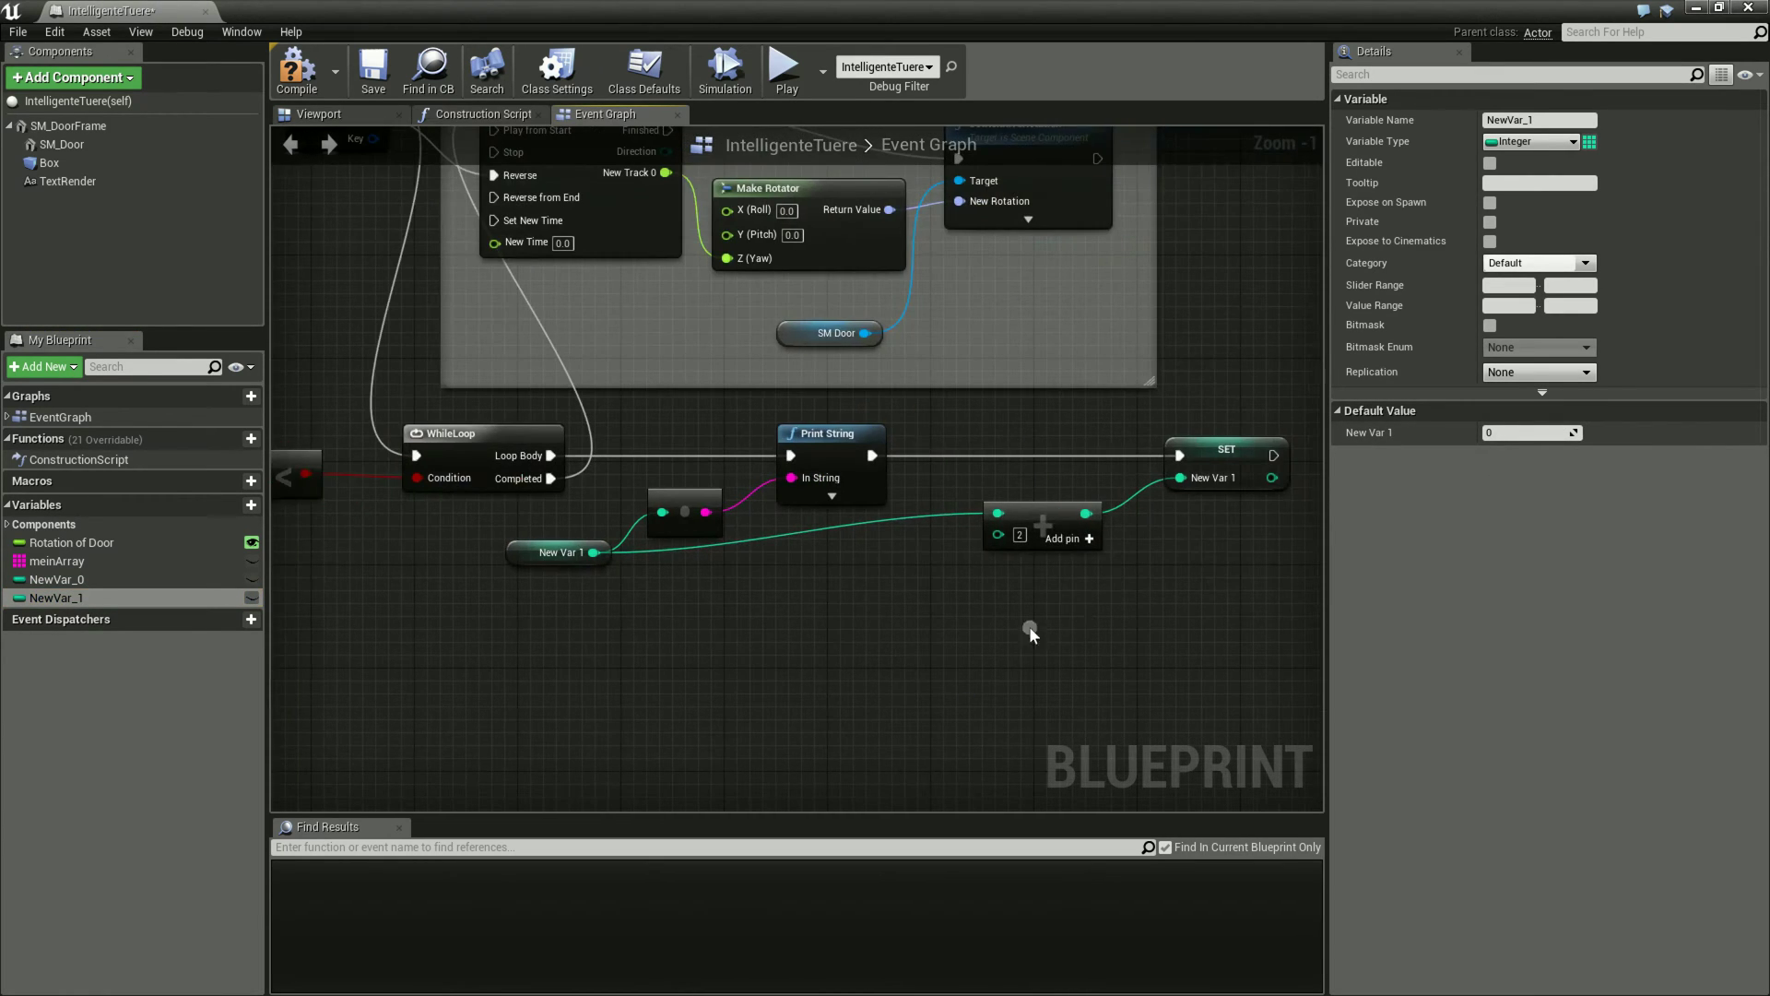
right_drag(1029, 627, 1021, 610)
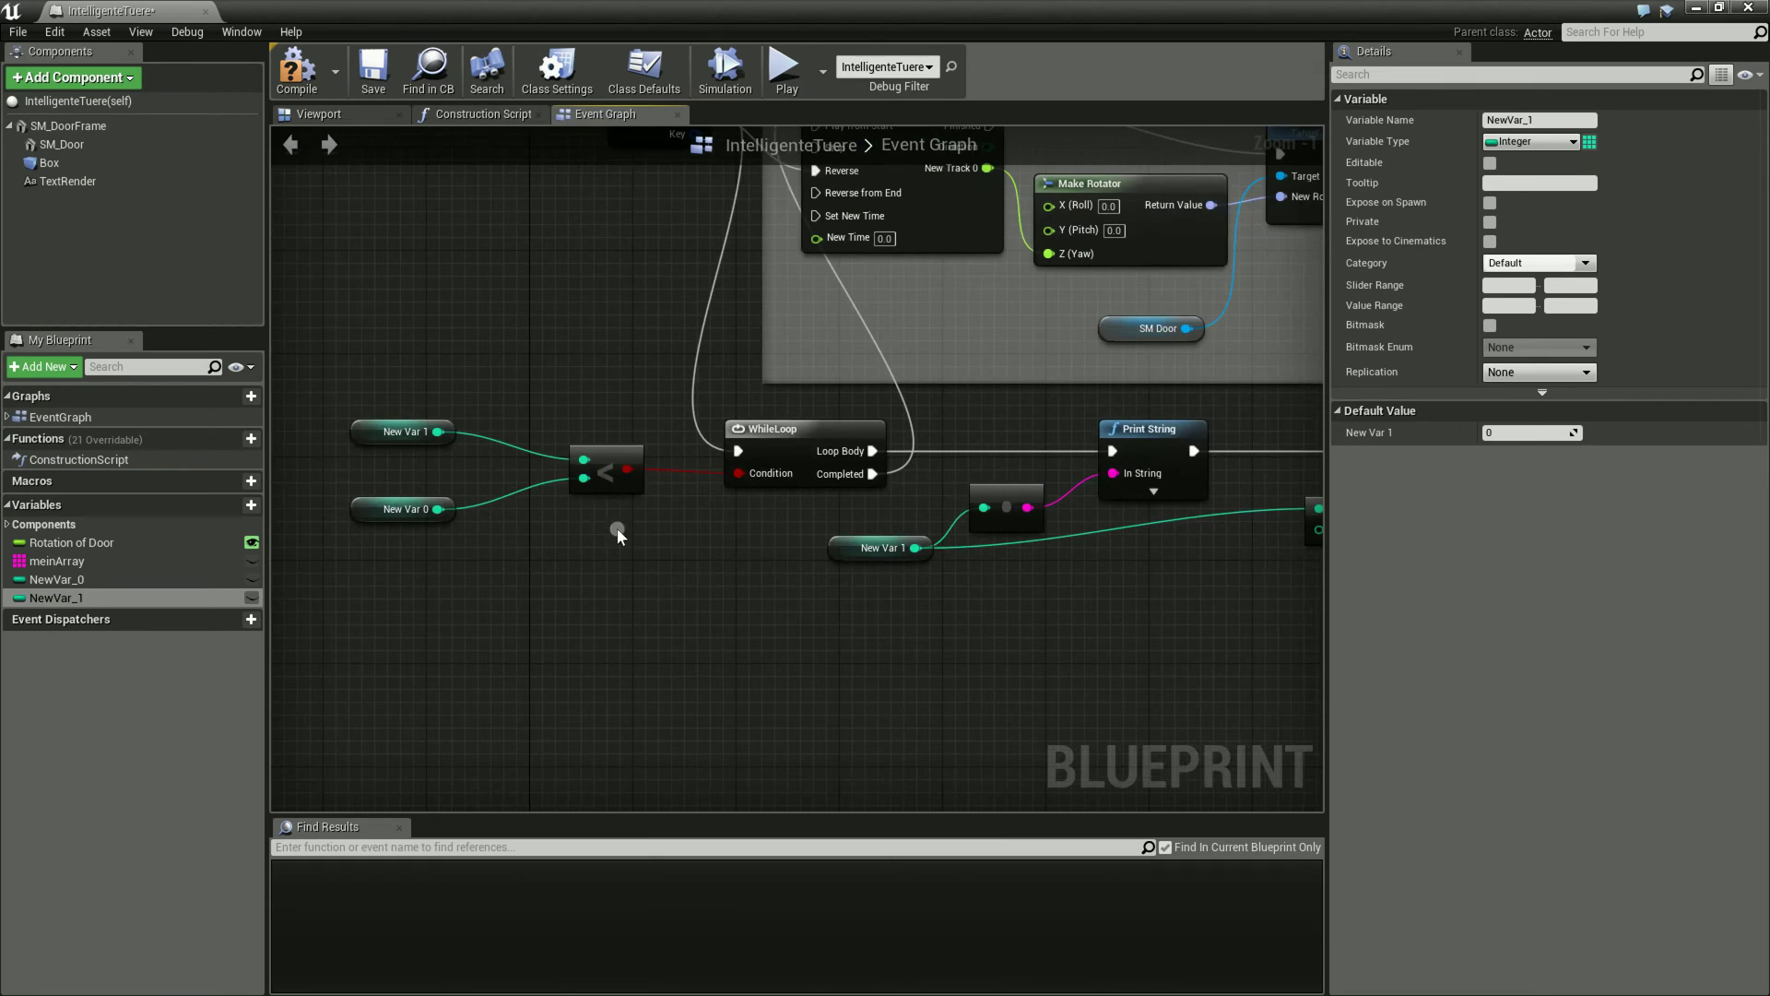
click(595, 461)
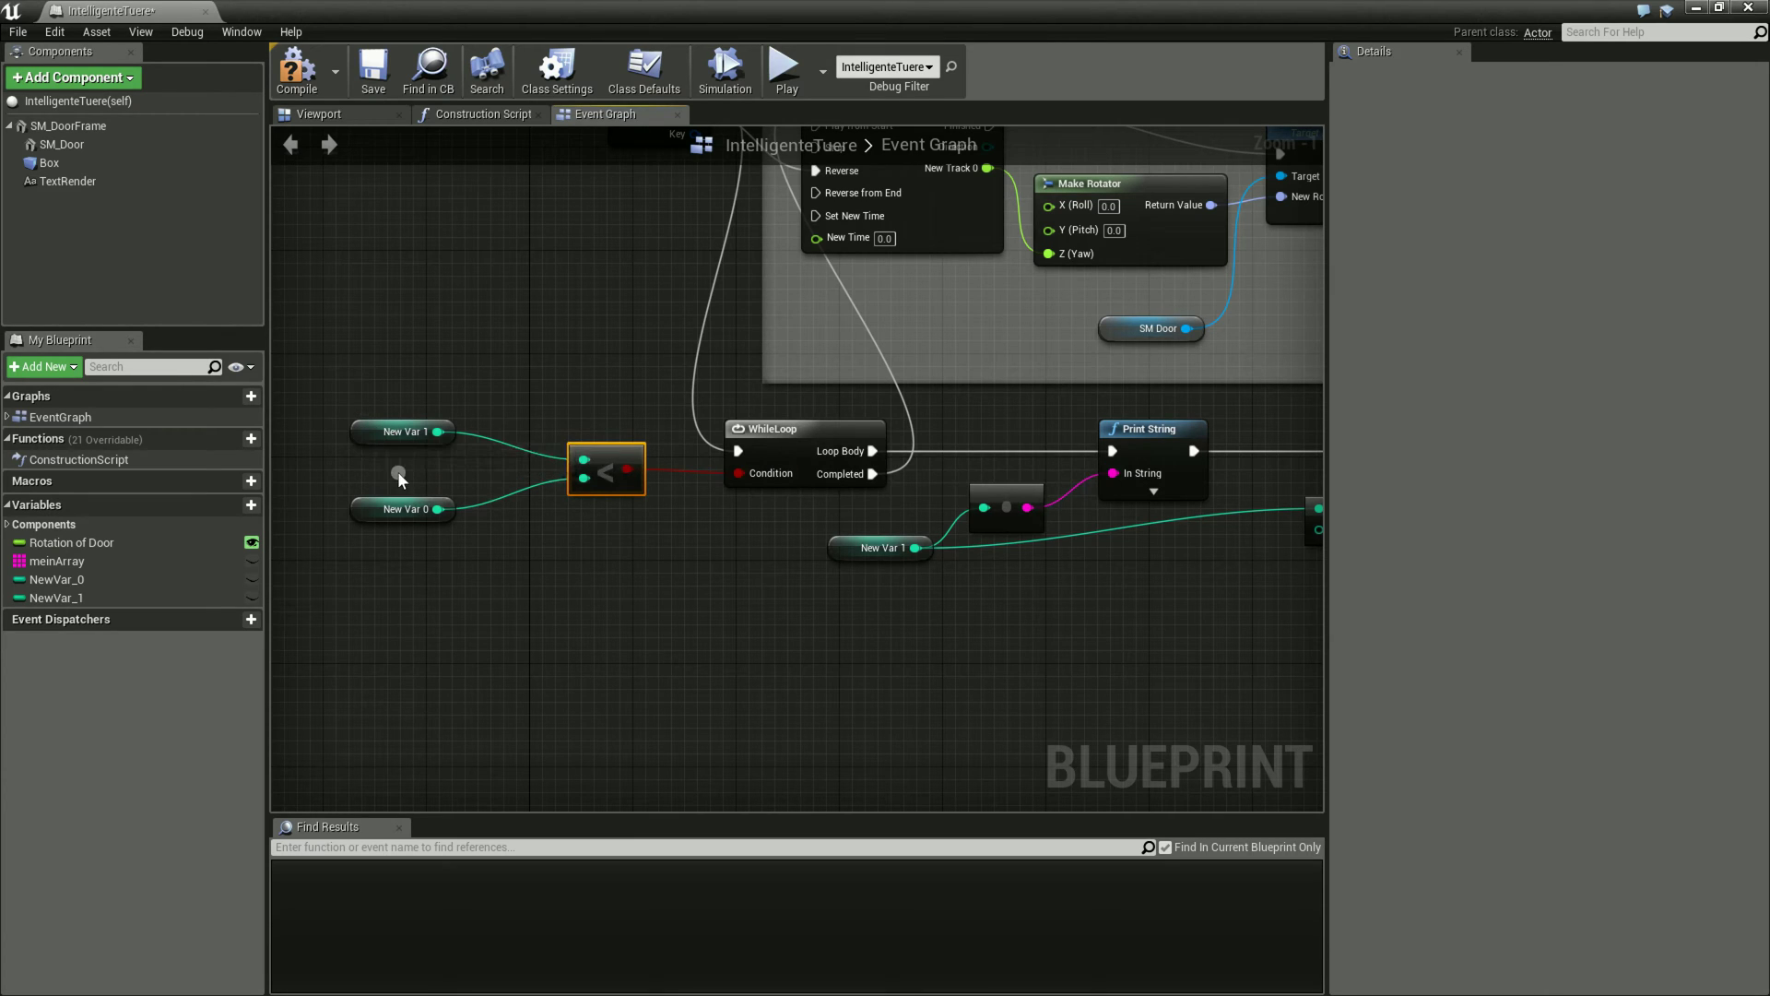
click(381, 436)
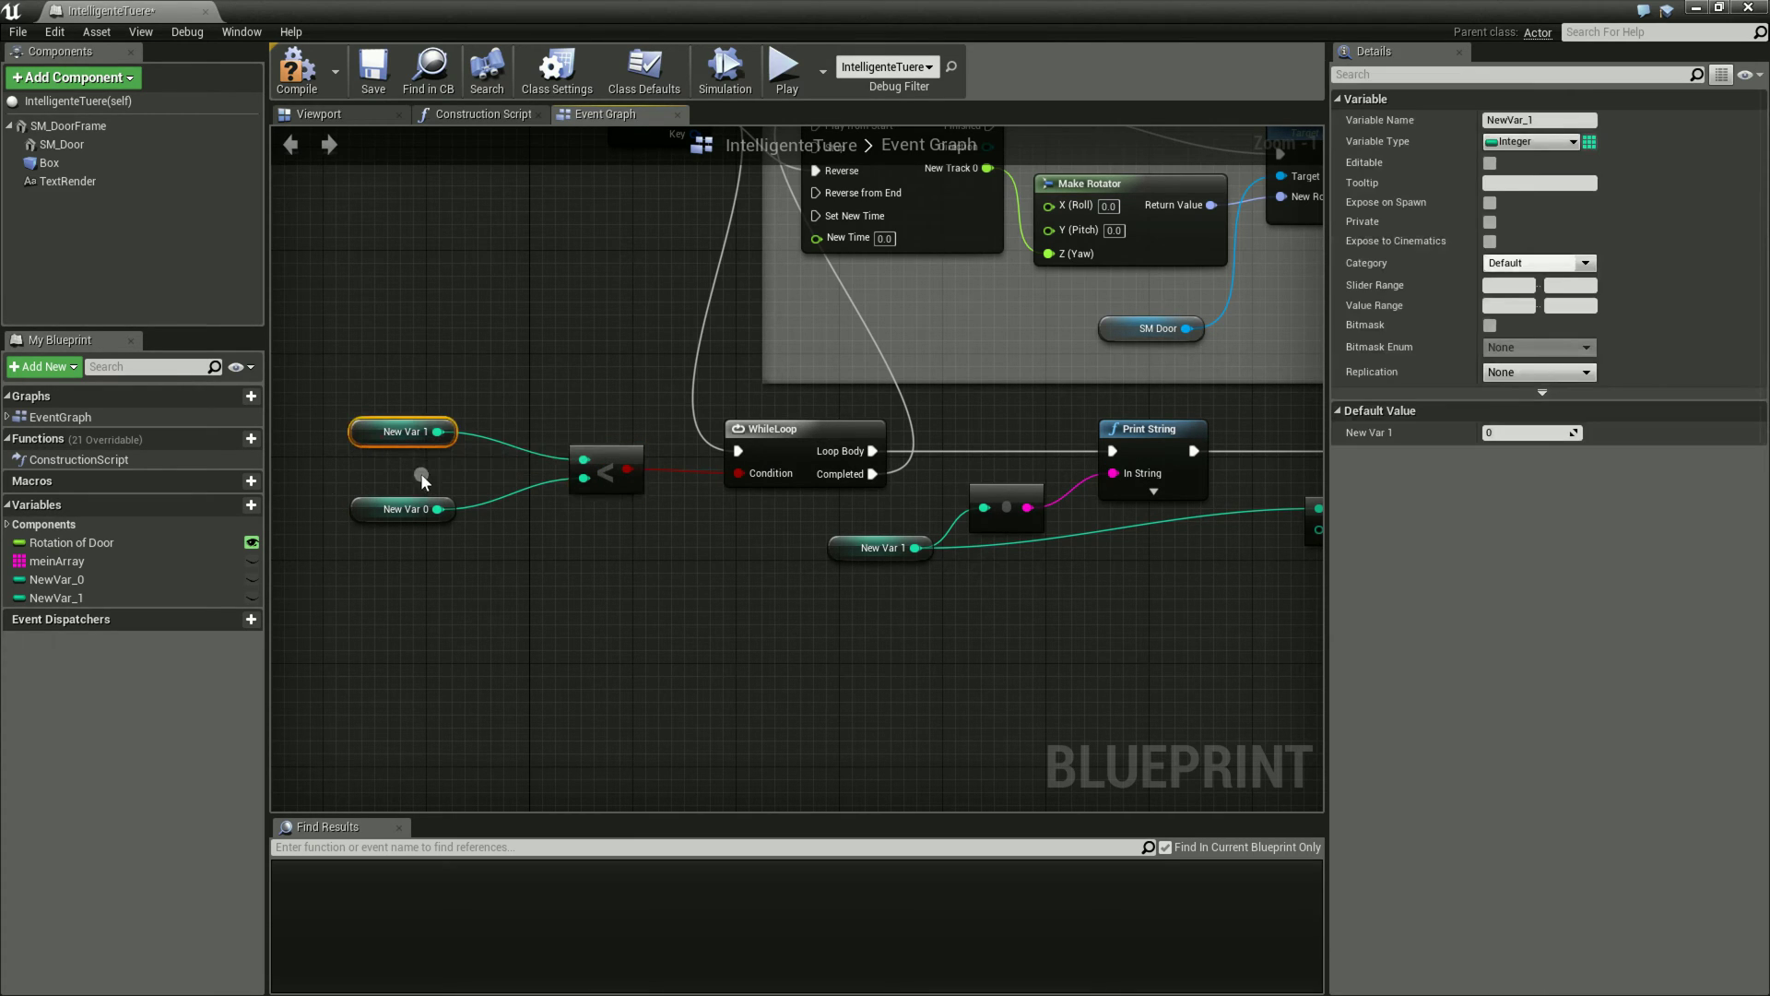
click(356, 511)
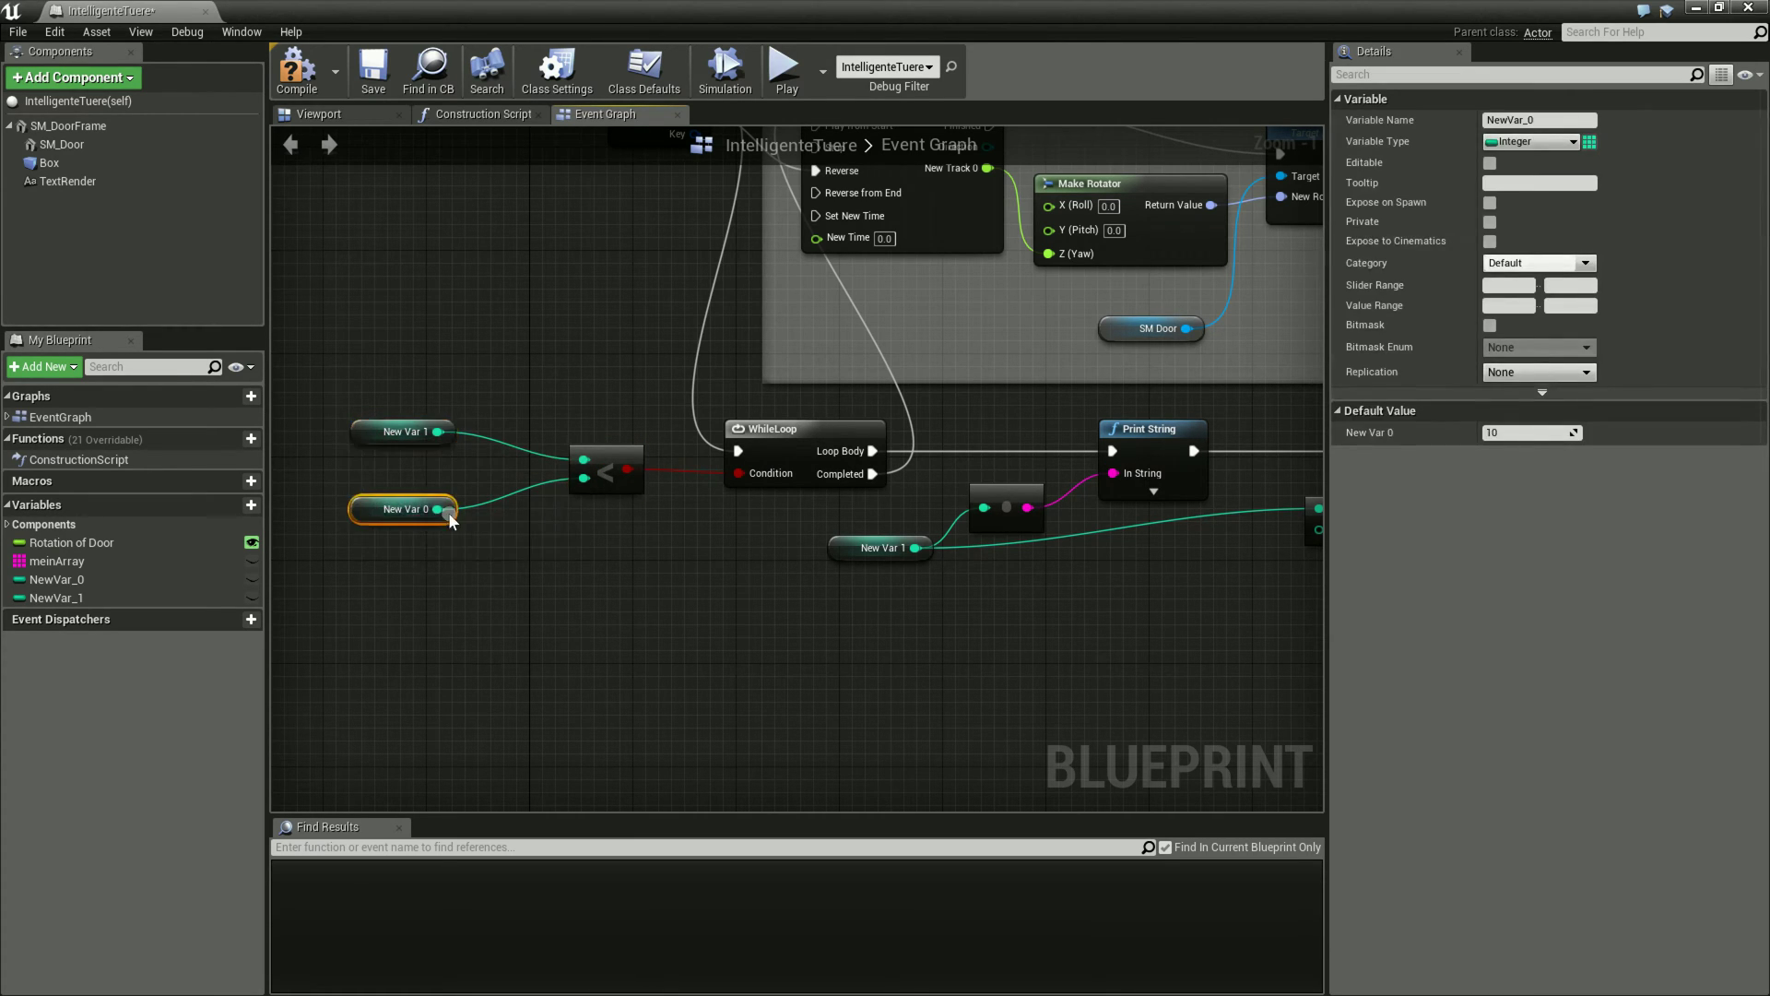
key(Delete)
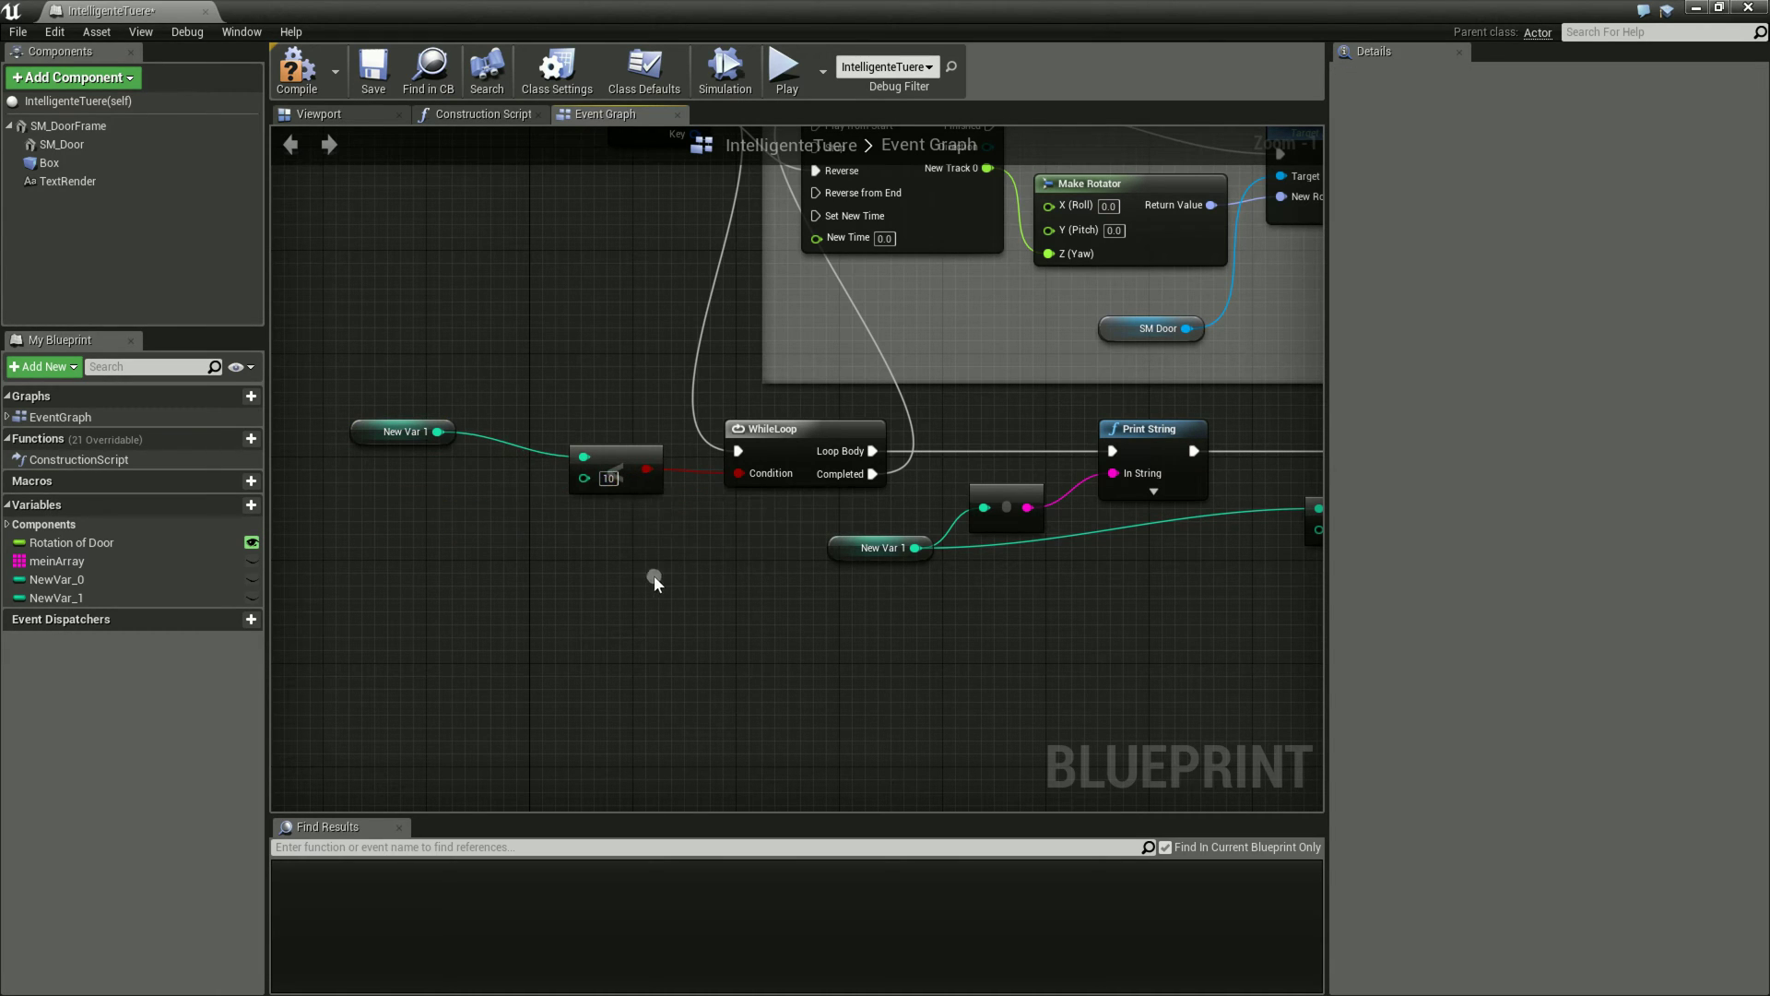
right_drag(706, 516, 669, 545)
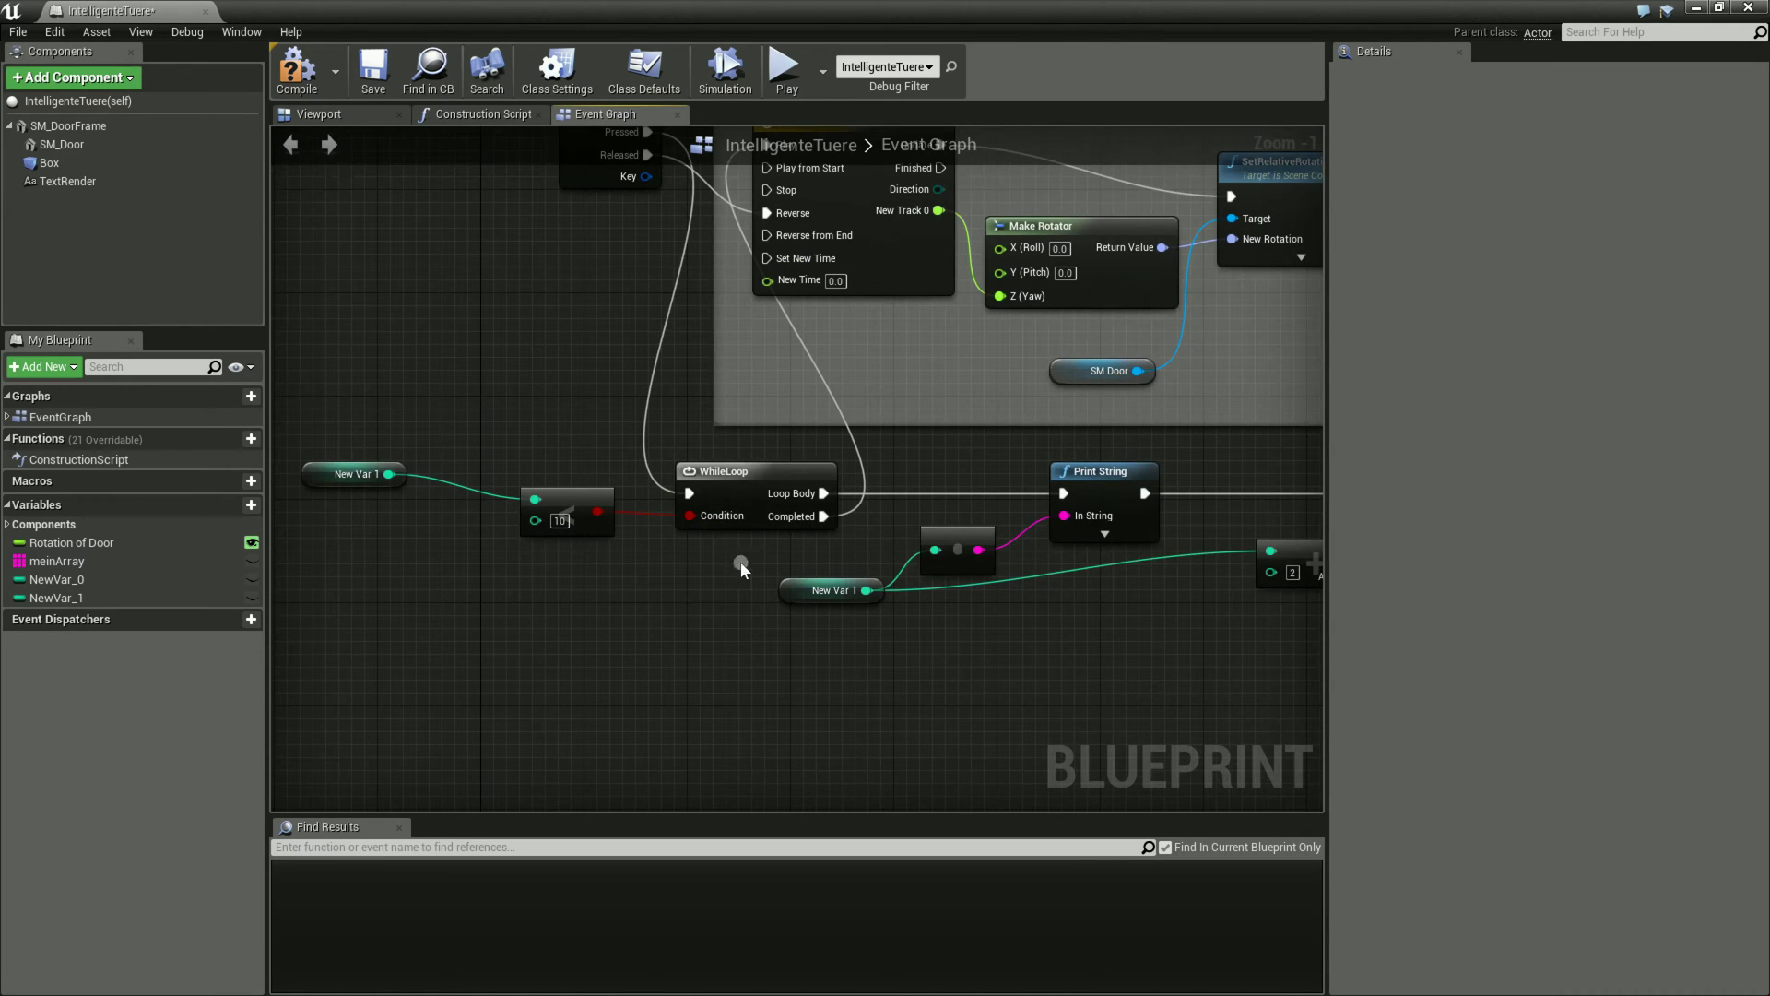
right_drag(910, 496, 835, 483)
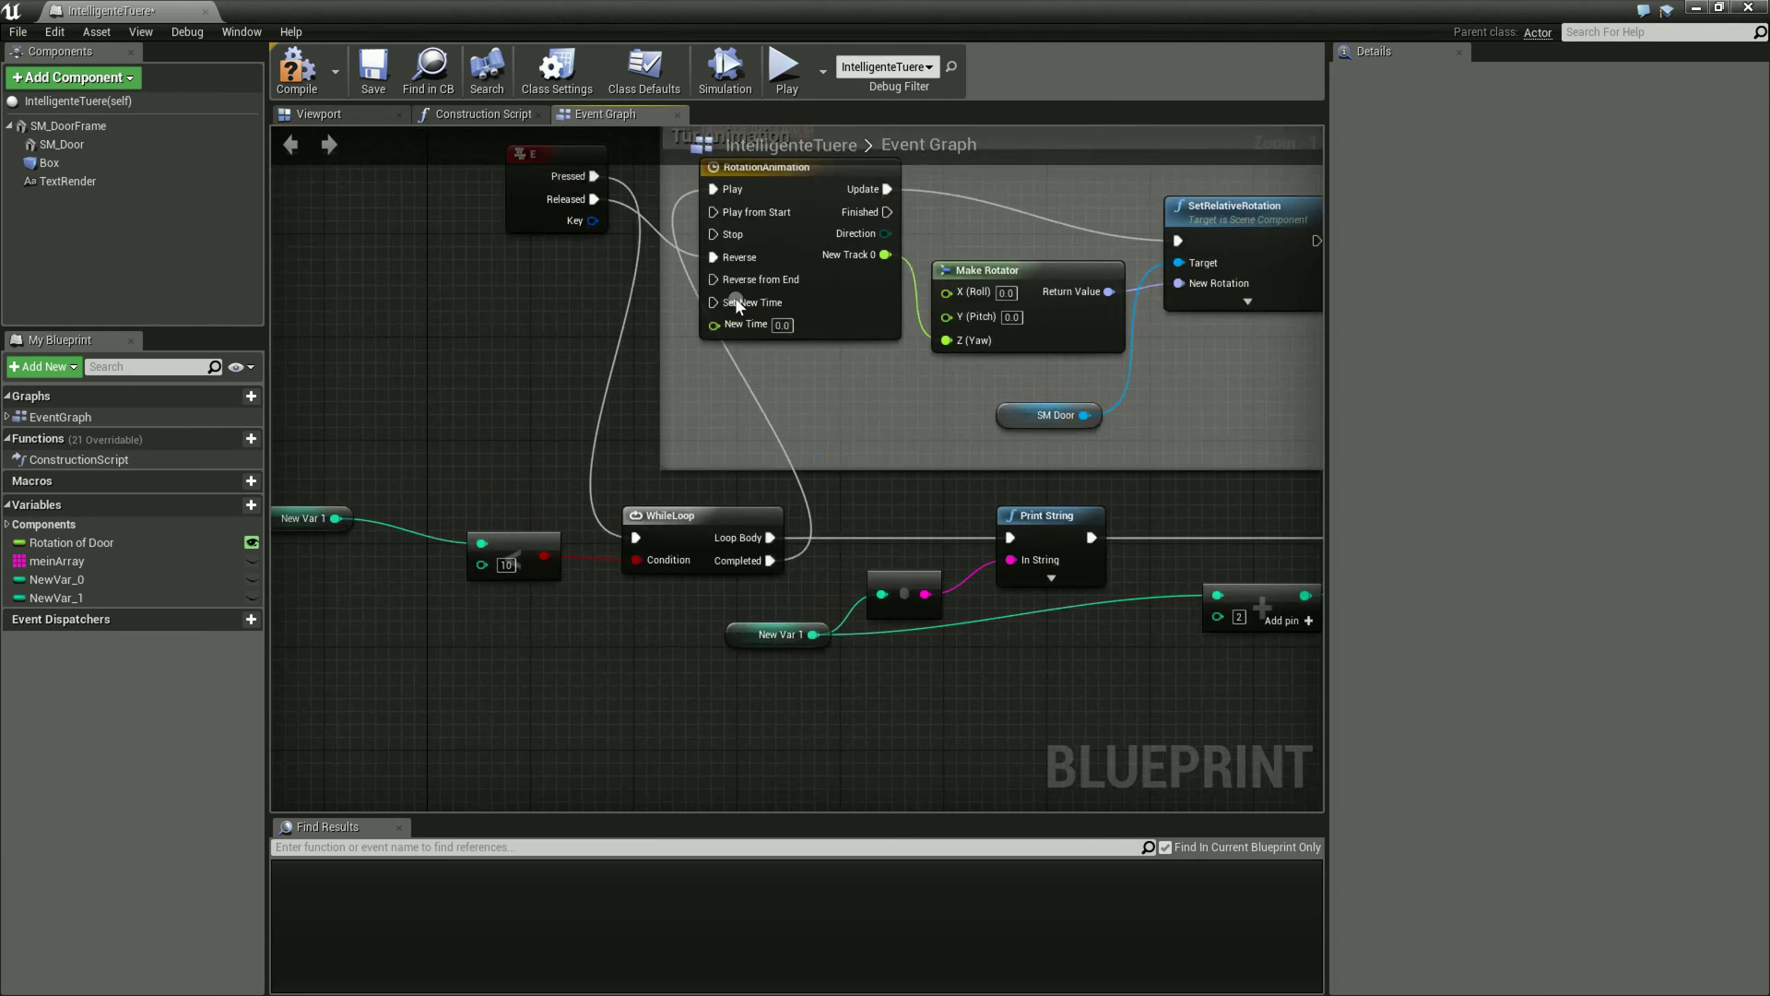
right_drag(870, 463, 770, 484)
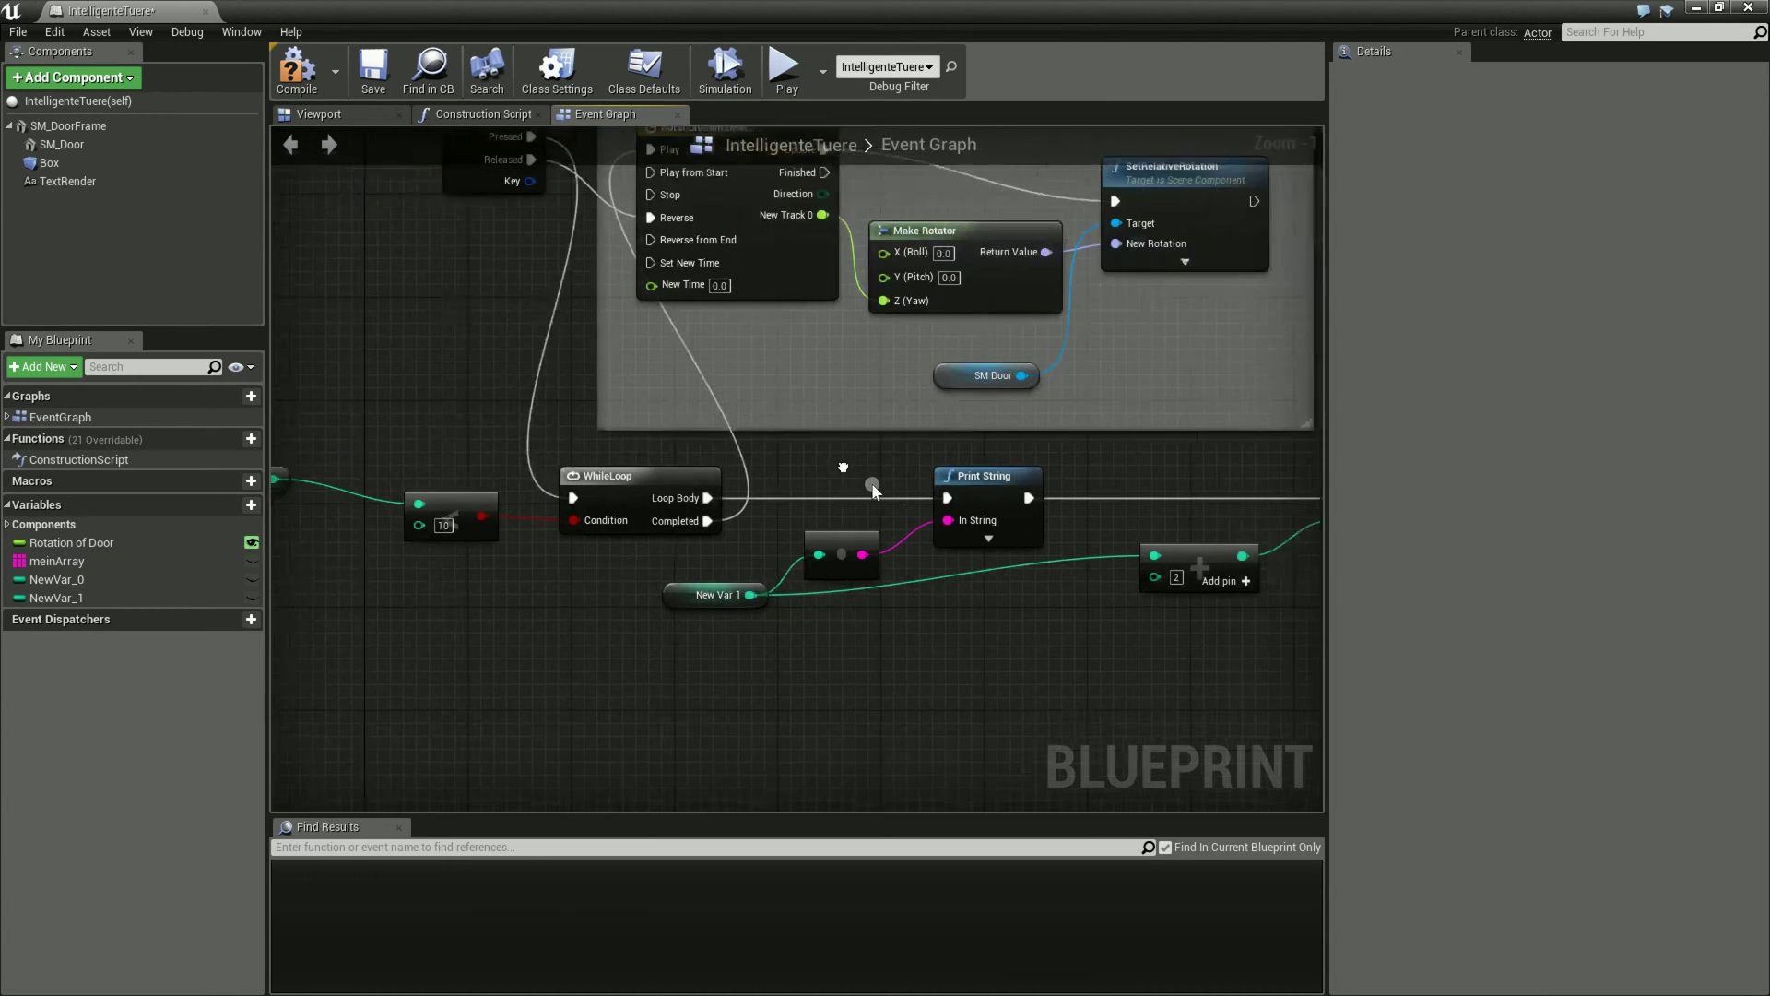
right_drag(975, 474, 913, 473)
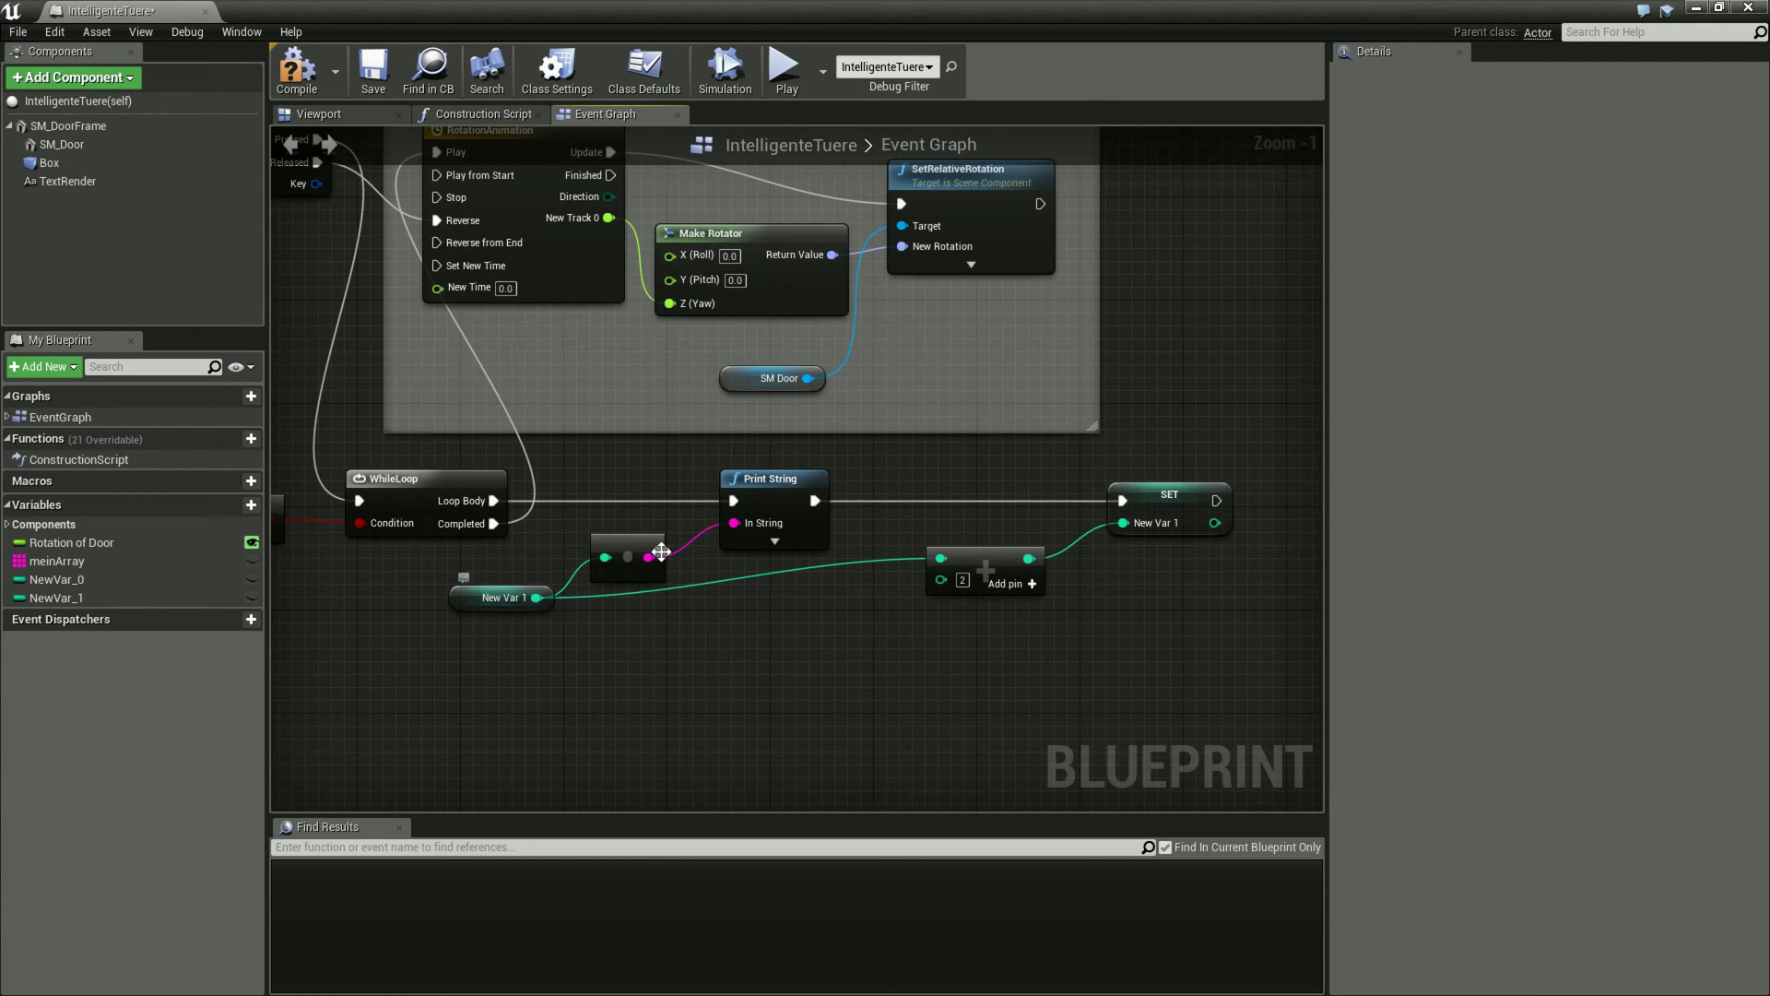
right_drag(948, 489, 929, 461)
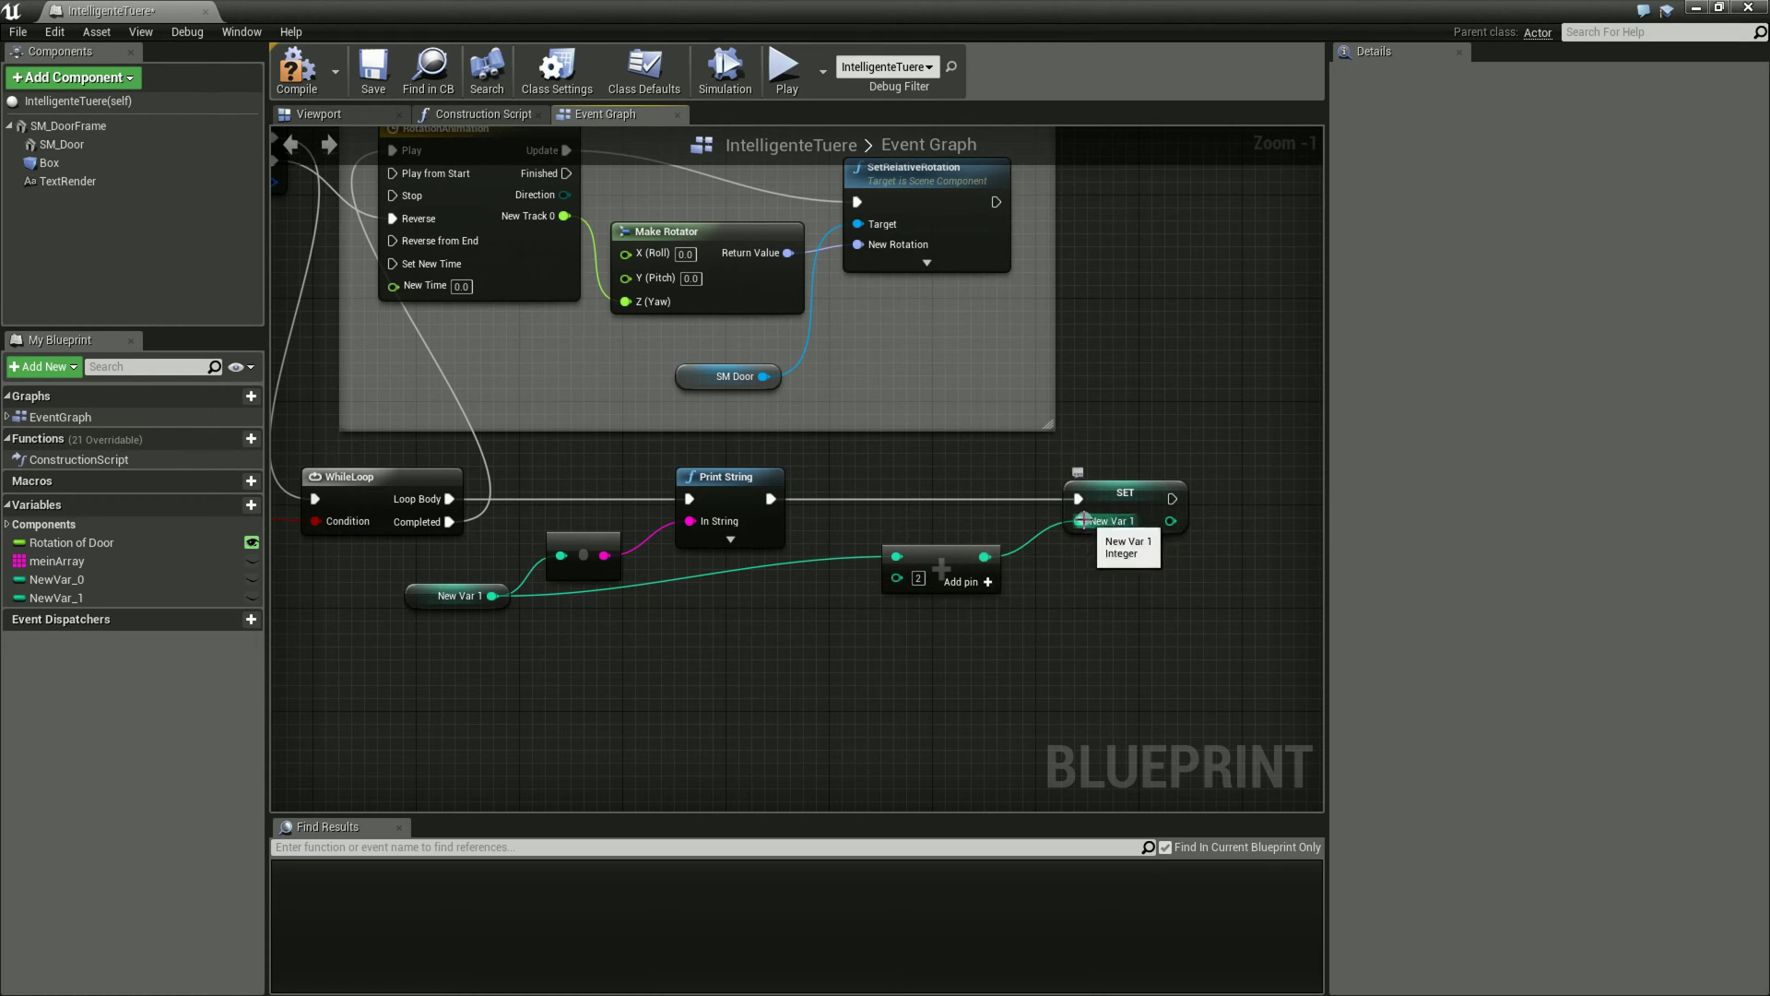
mouse_move(653, 612)
right_down()
mouse_move(935, 605)
mouse_move(738, 587)
right_up()
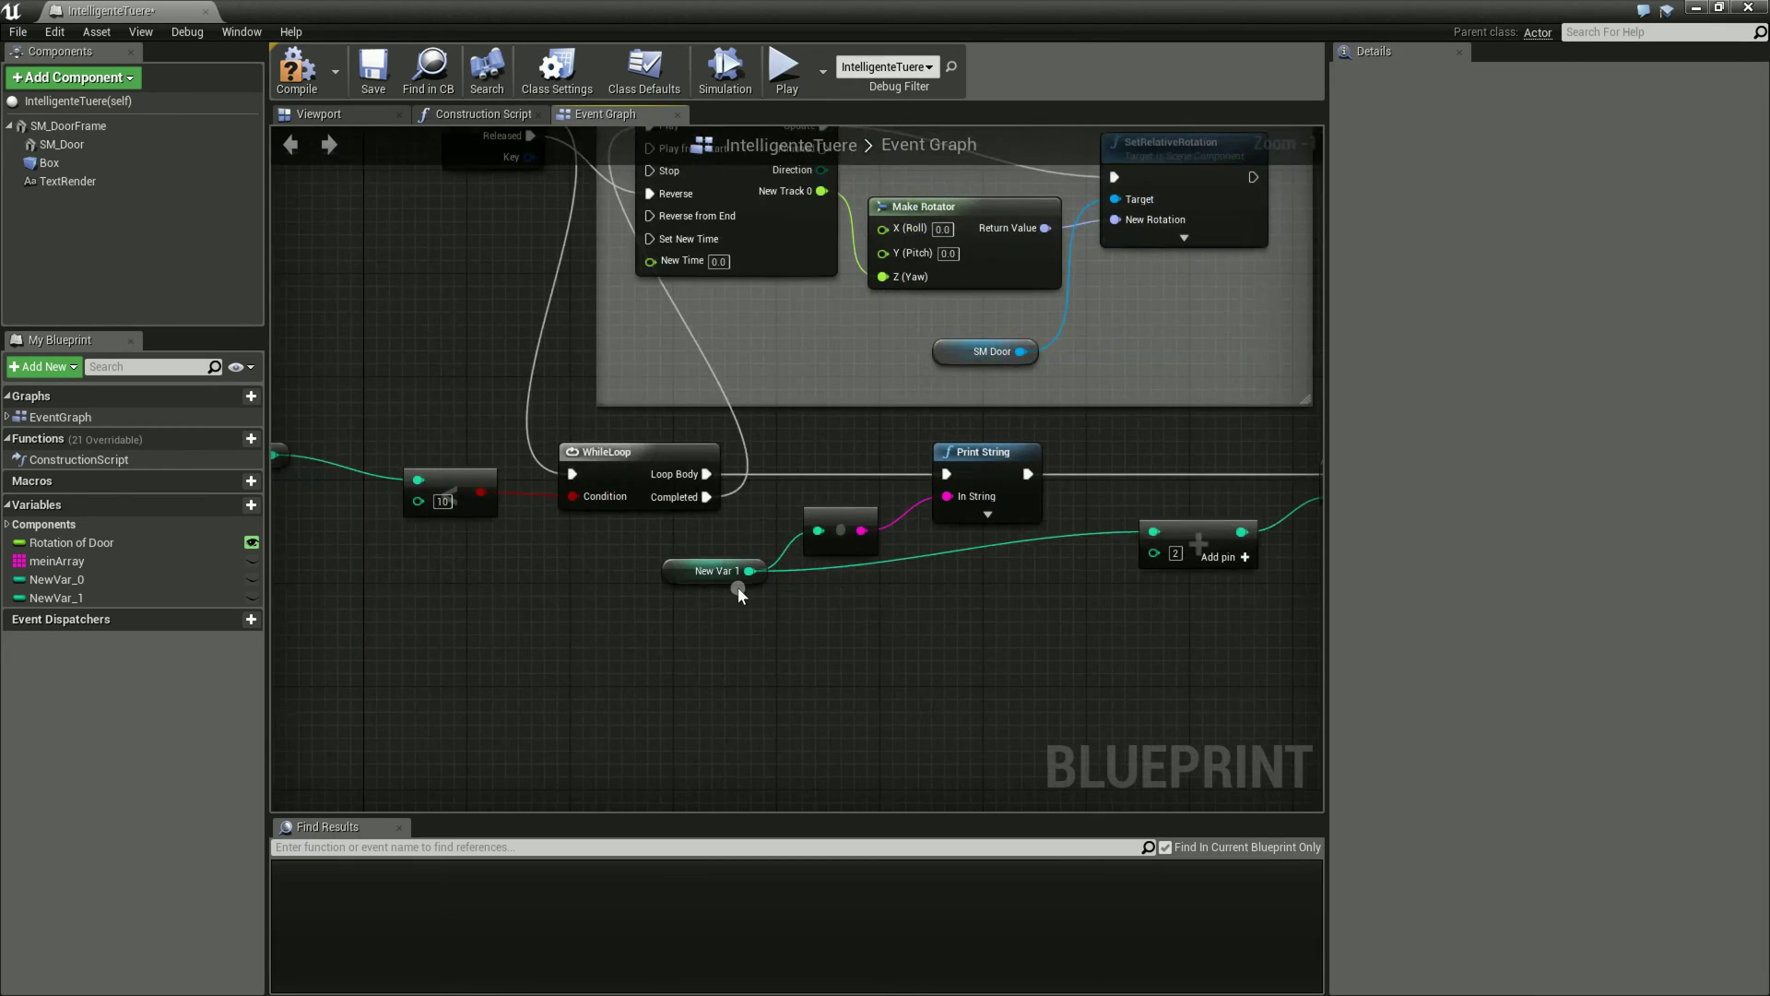
right_drag(1098, 601, 1017, 606)
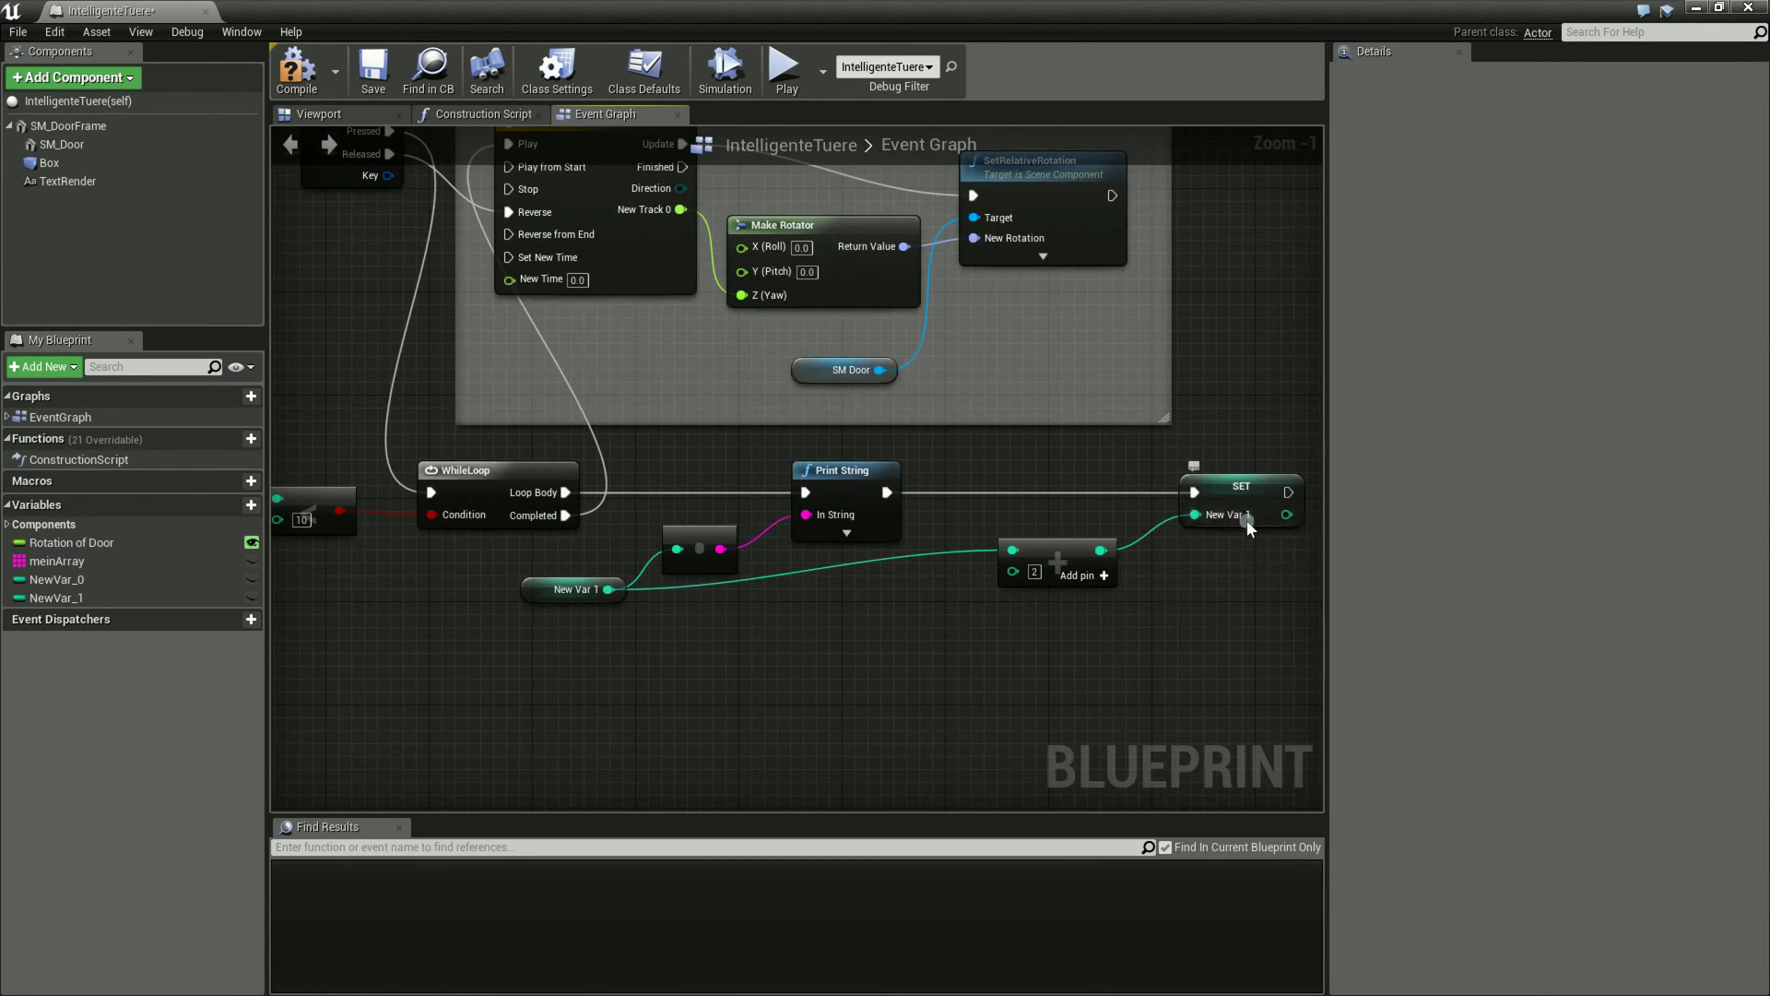
right_drag(772, 640, 1021, 612)
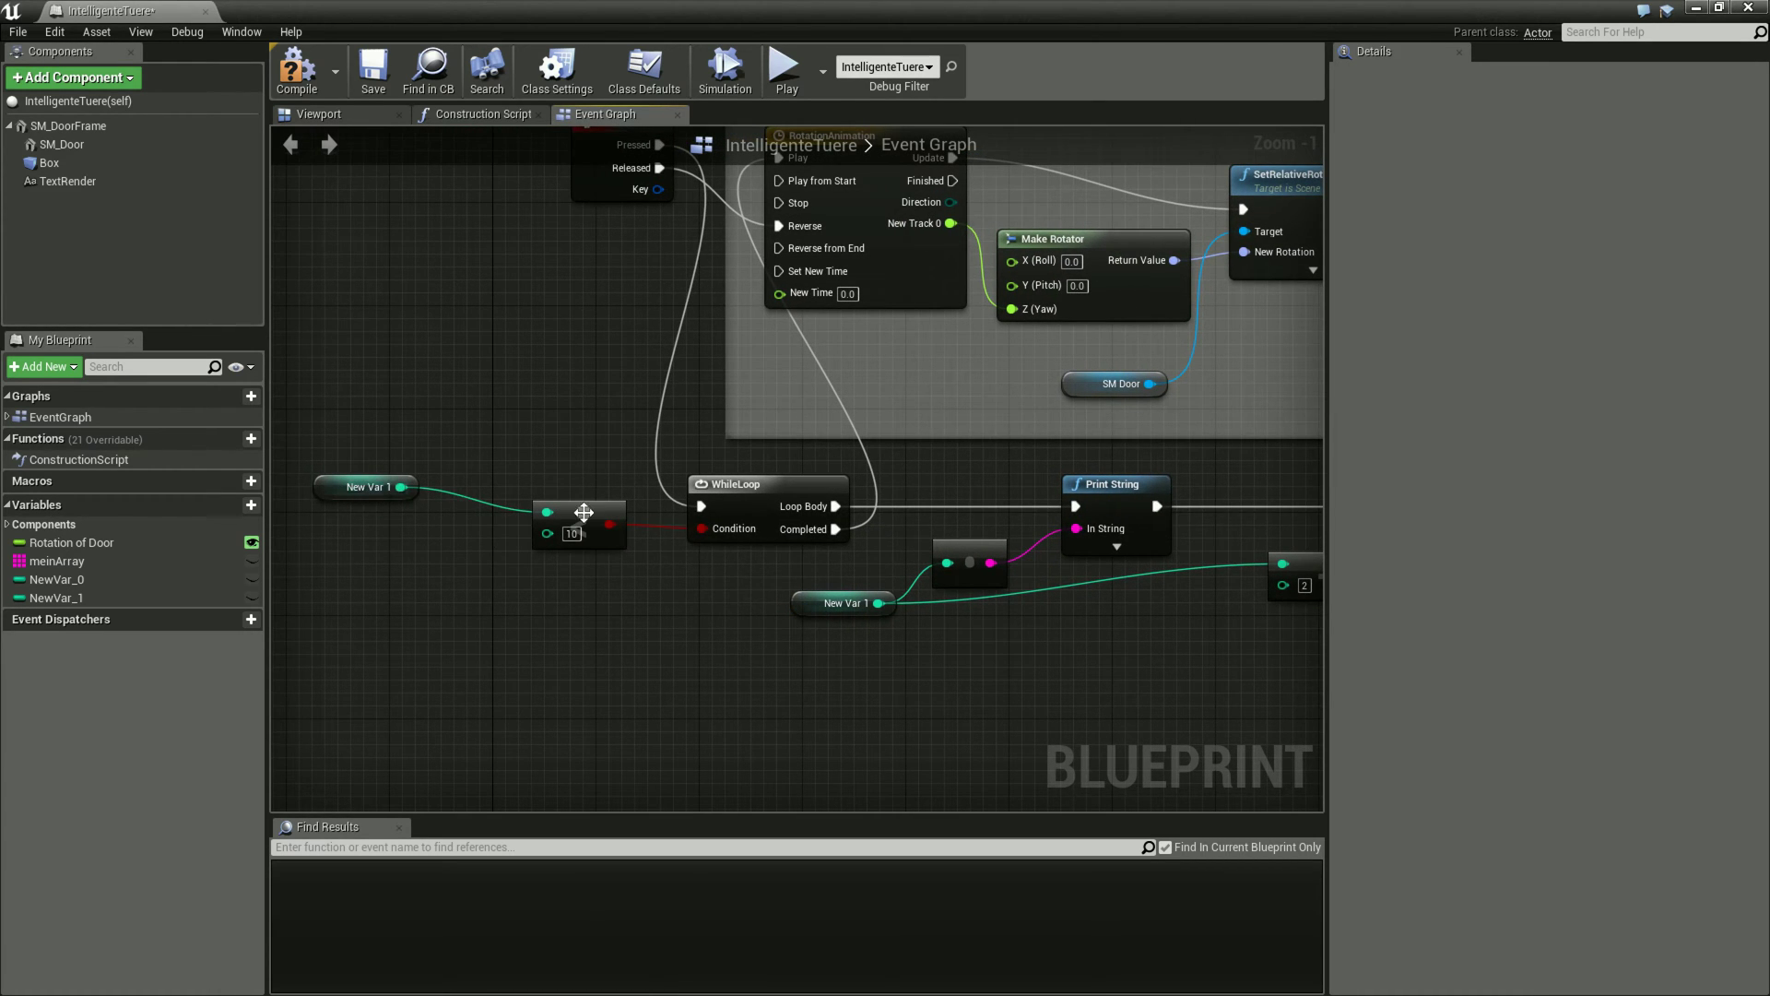
right_drag(740, 579, 585, 594)
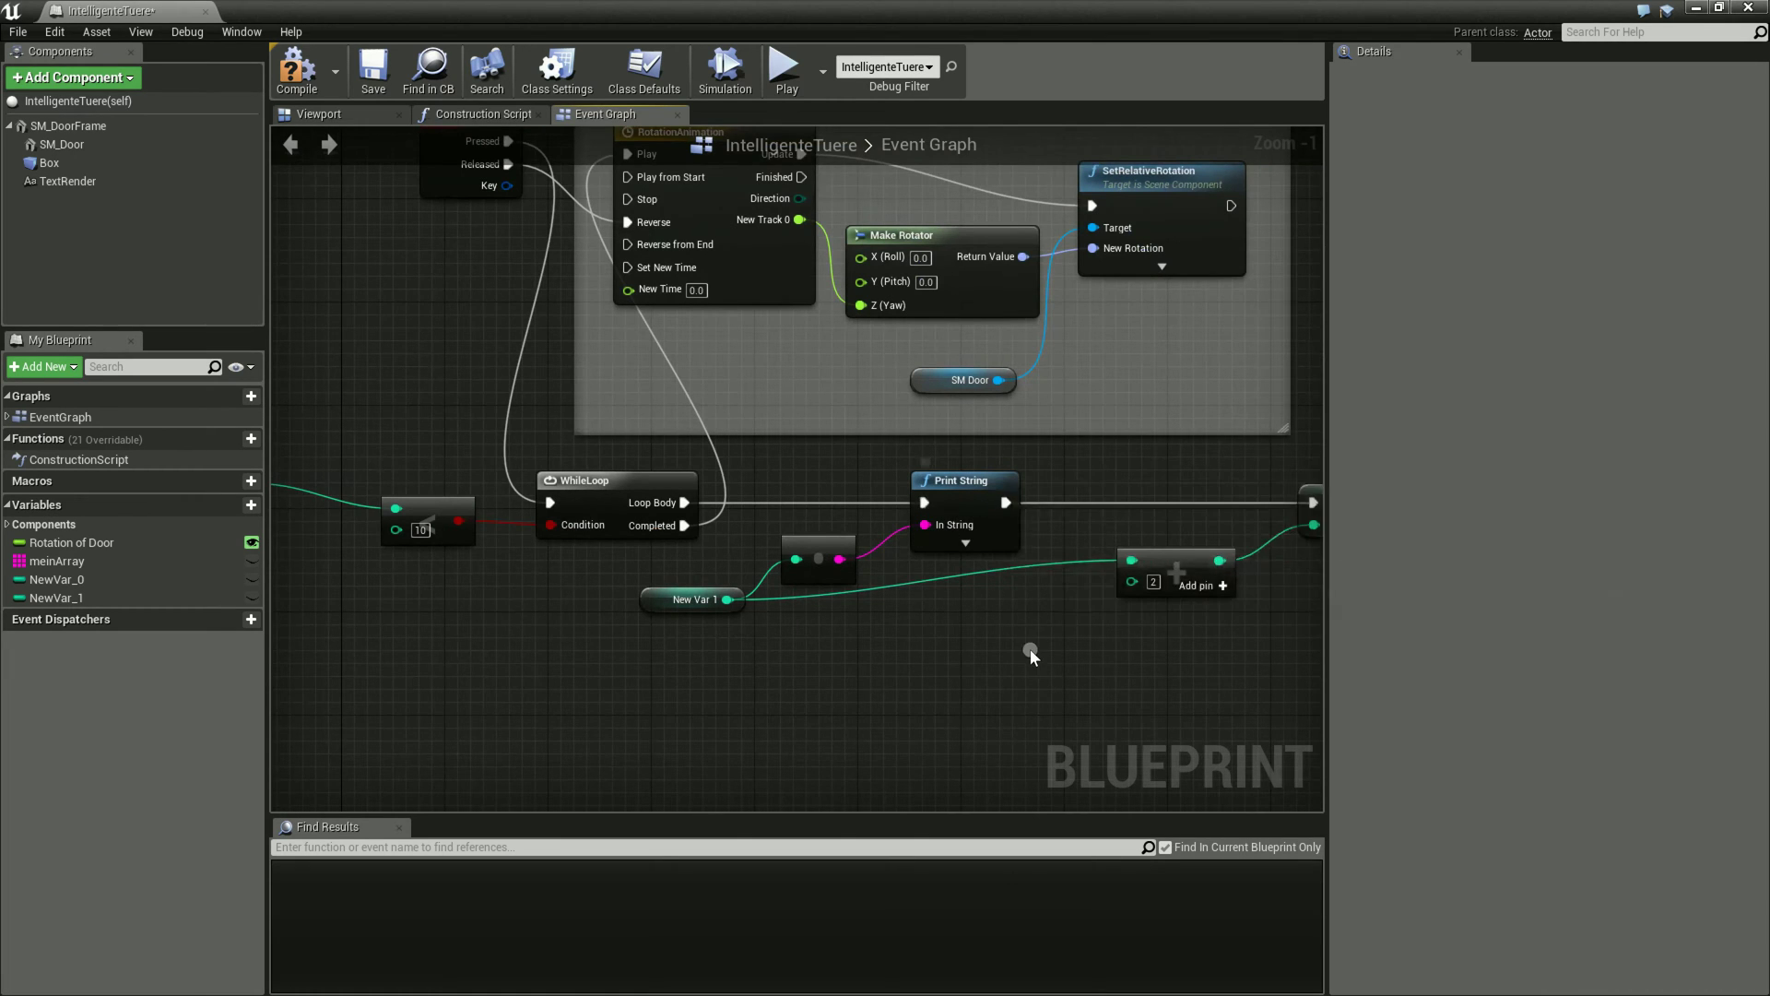
mouse_move(1031, 649)
right_down()
mouse_move(976, 627)
mouse_move(1203, 630)
right_up()
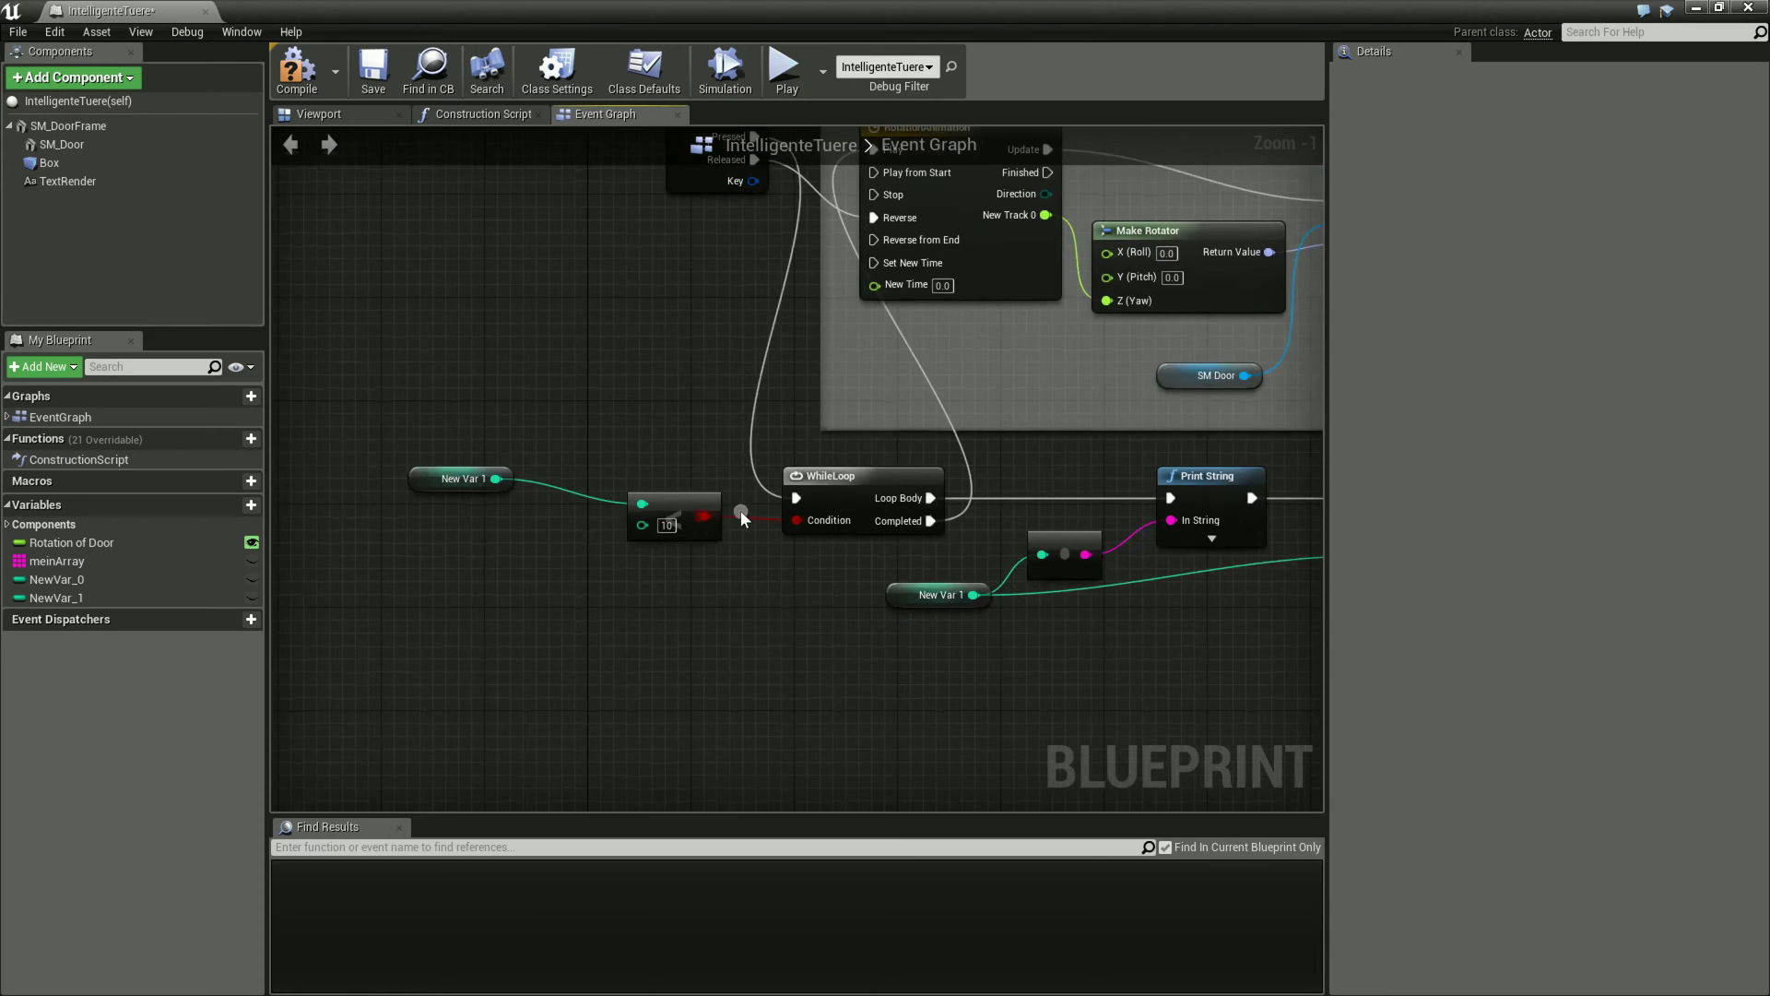
right_drag(741, 568, 636, 553)
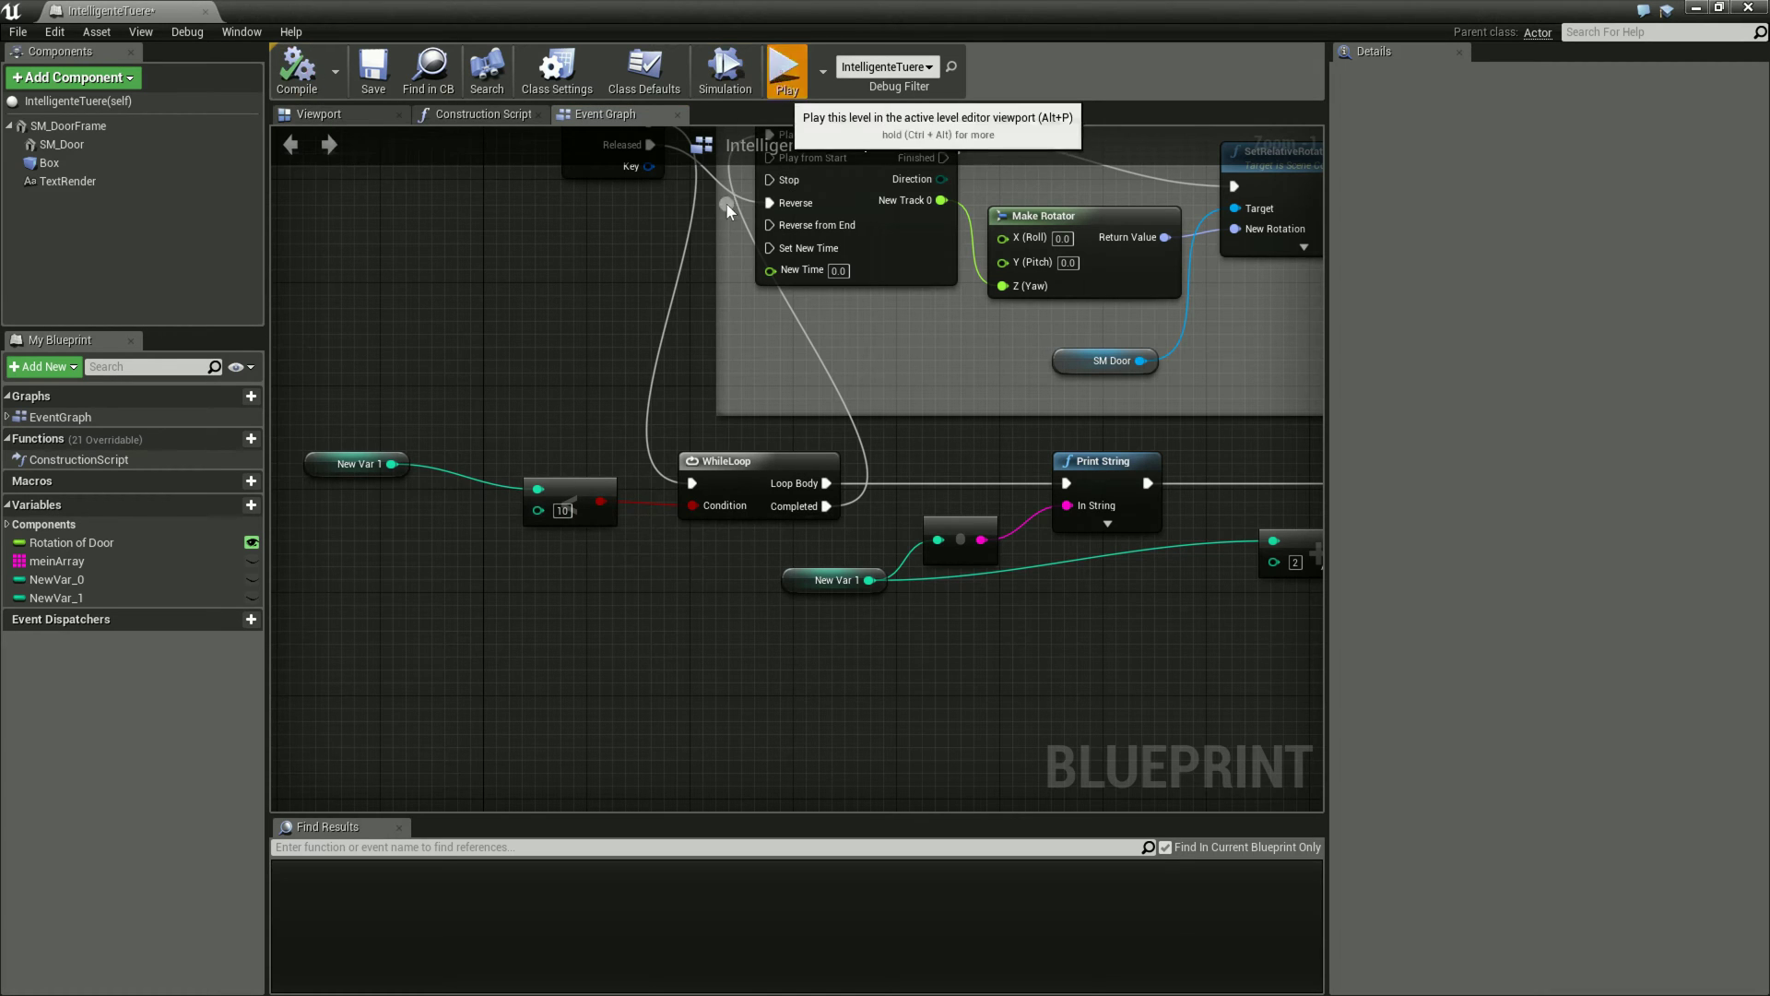
- Play the level, walk to the door and press E to print 8 6 4 2 0, then stop
click(1696, 7)
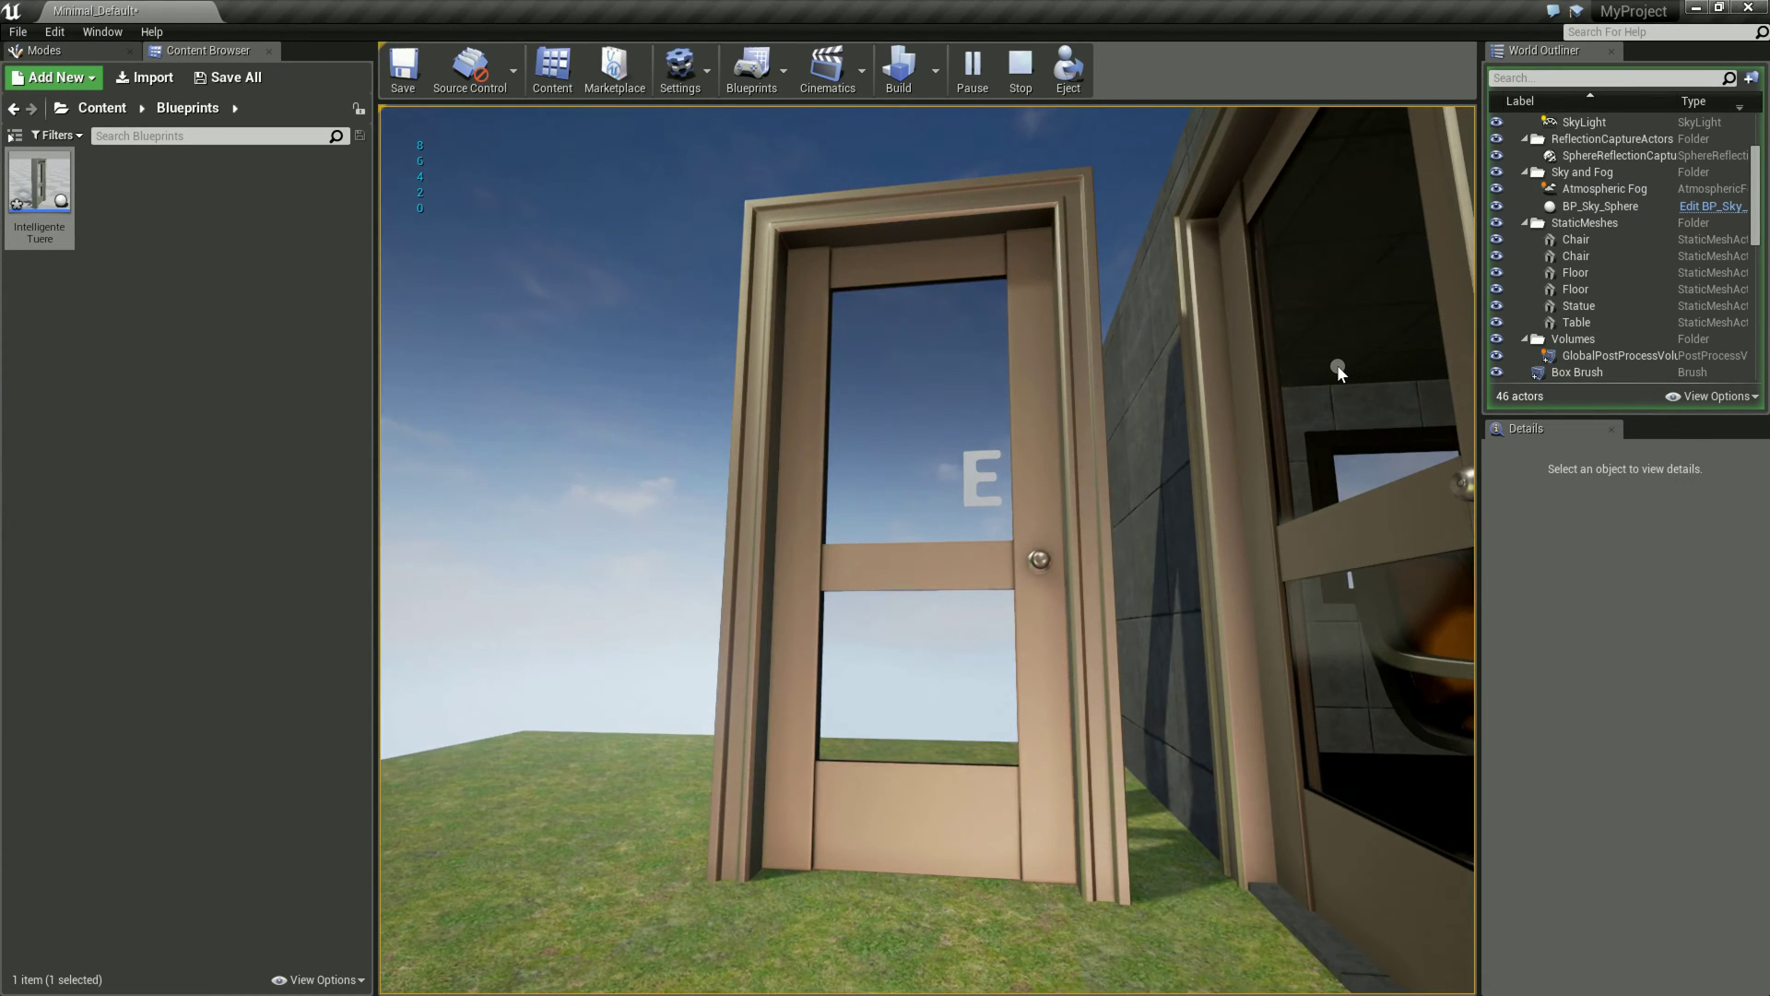
key(Escape)
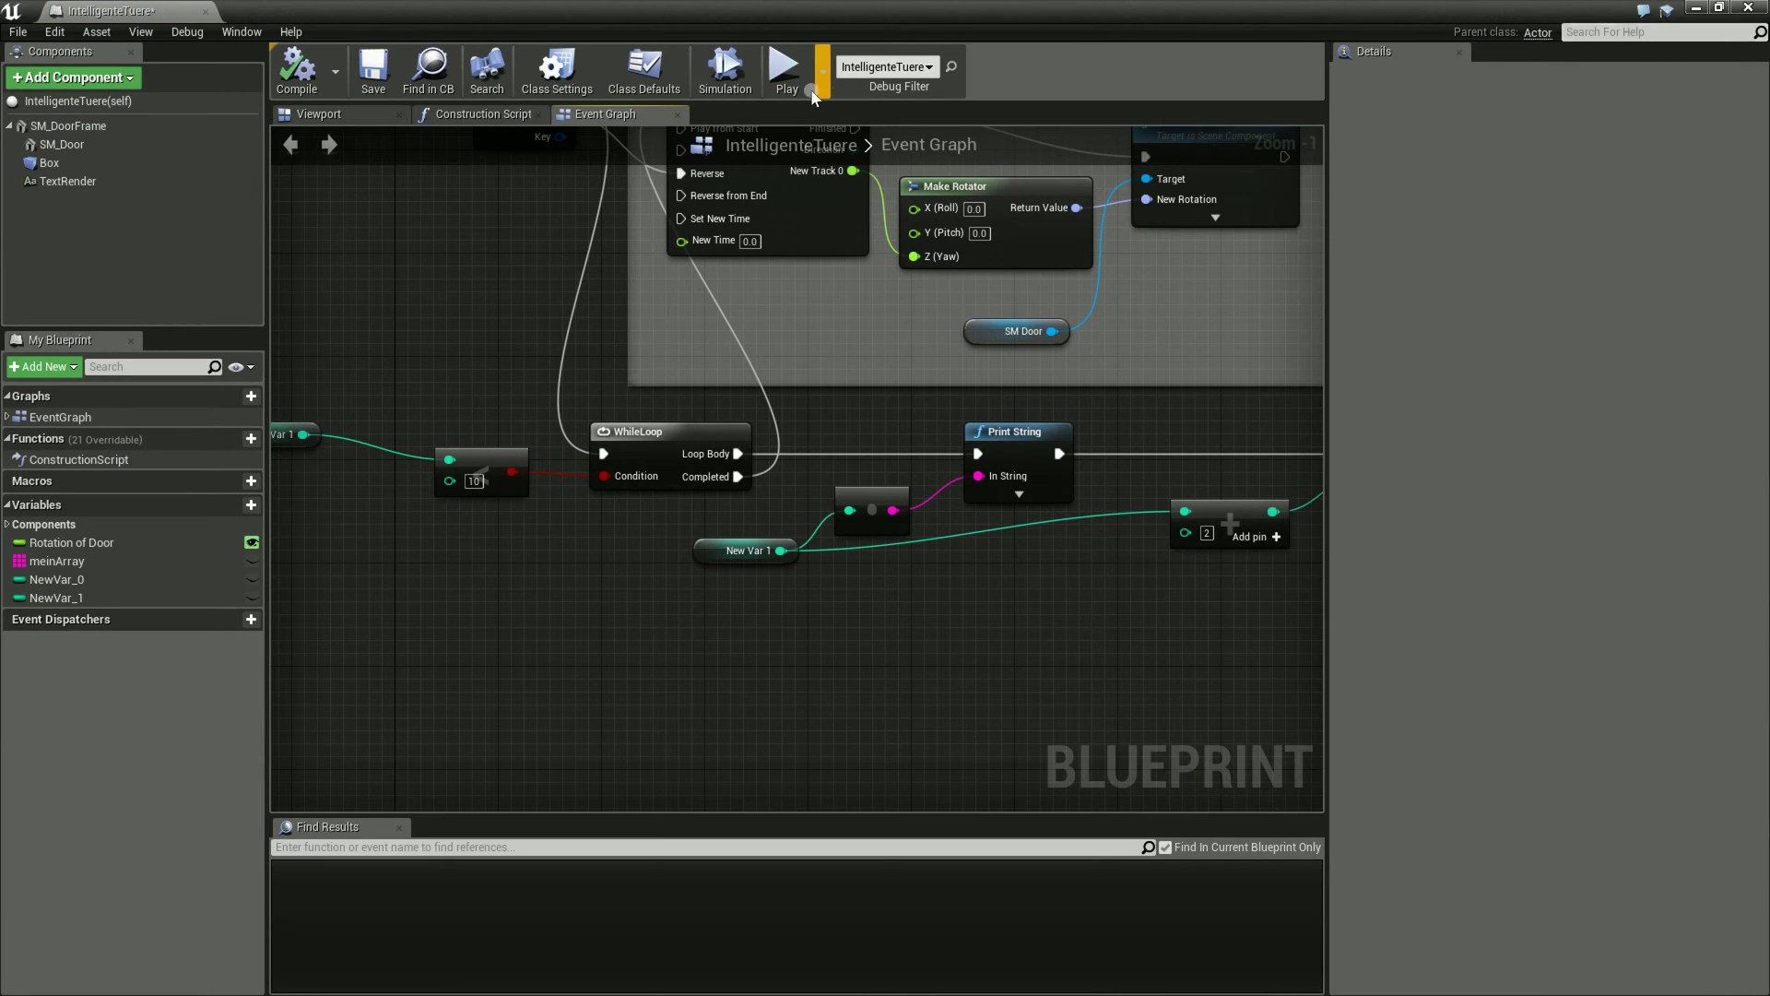
click(786, 69)
click(1704, 13)
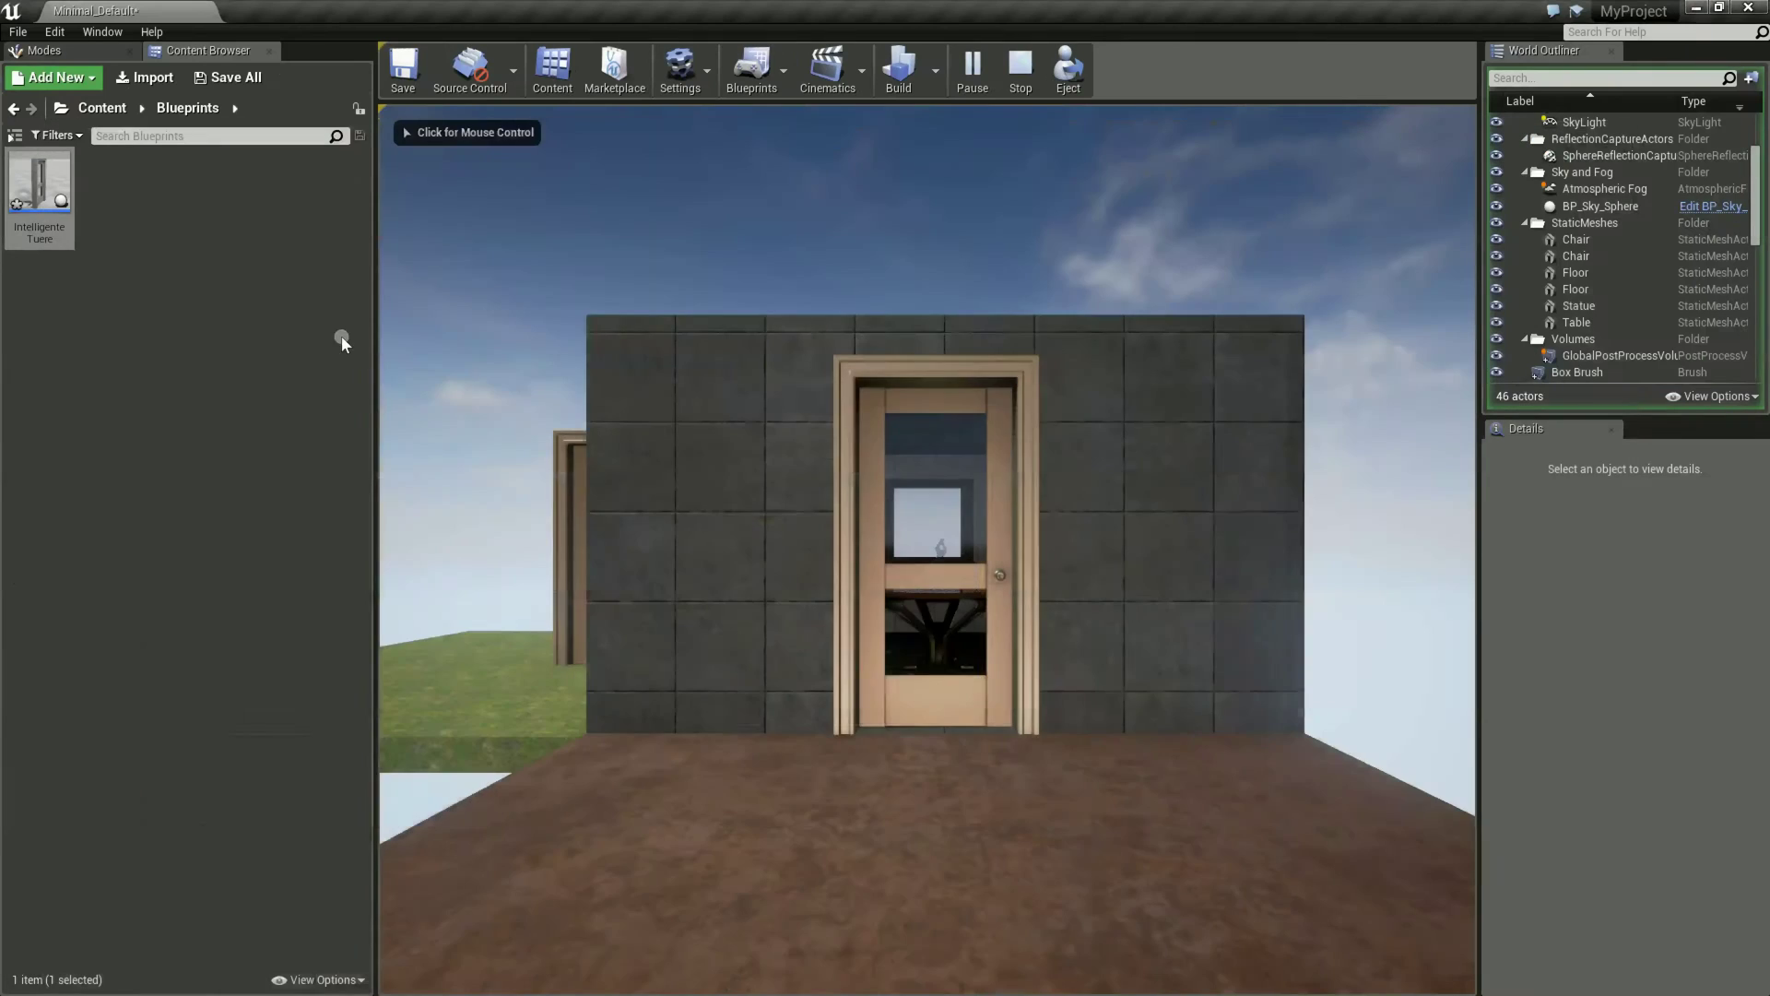
click(939, 512)
key(w)
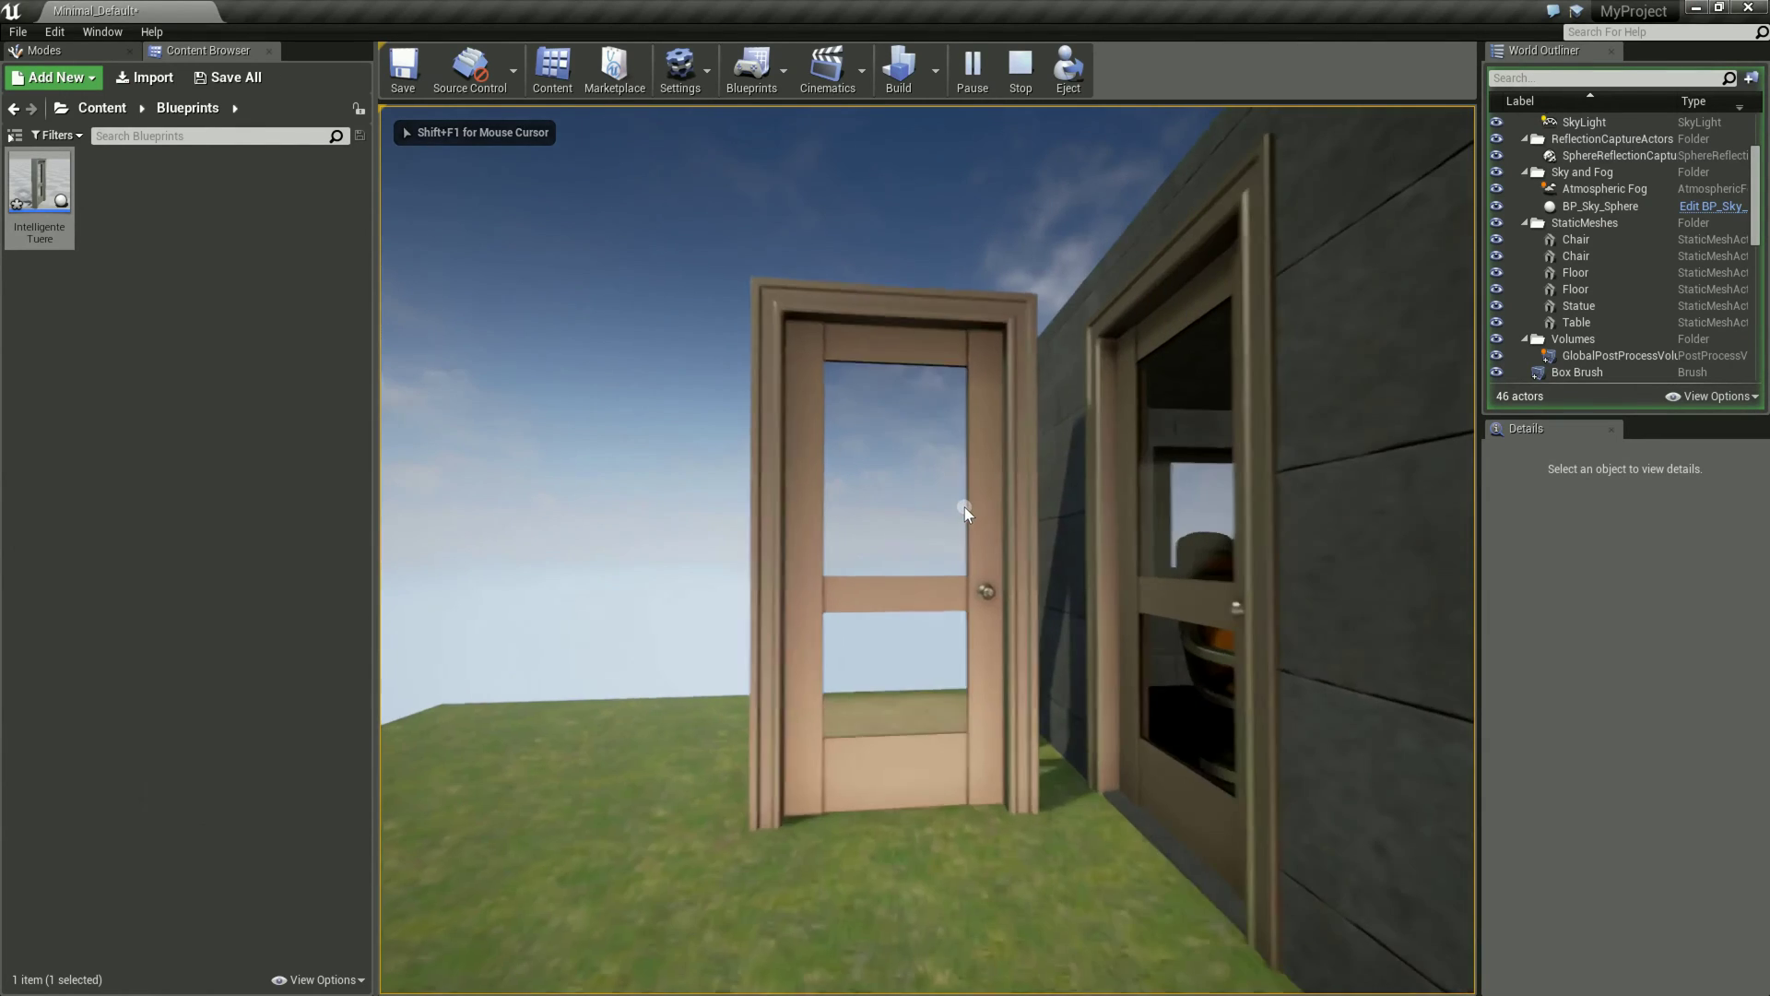
key(e)
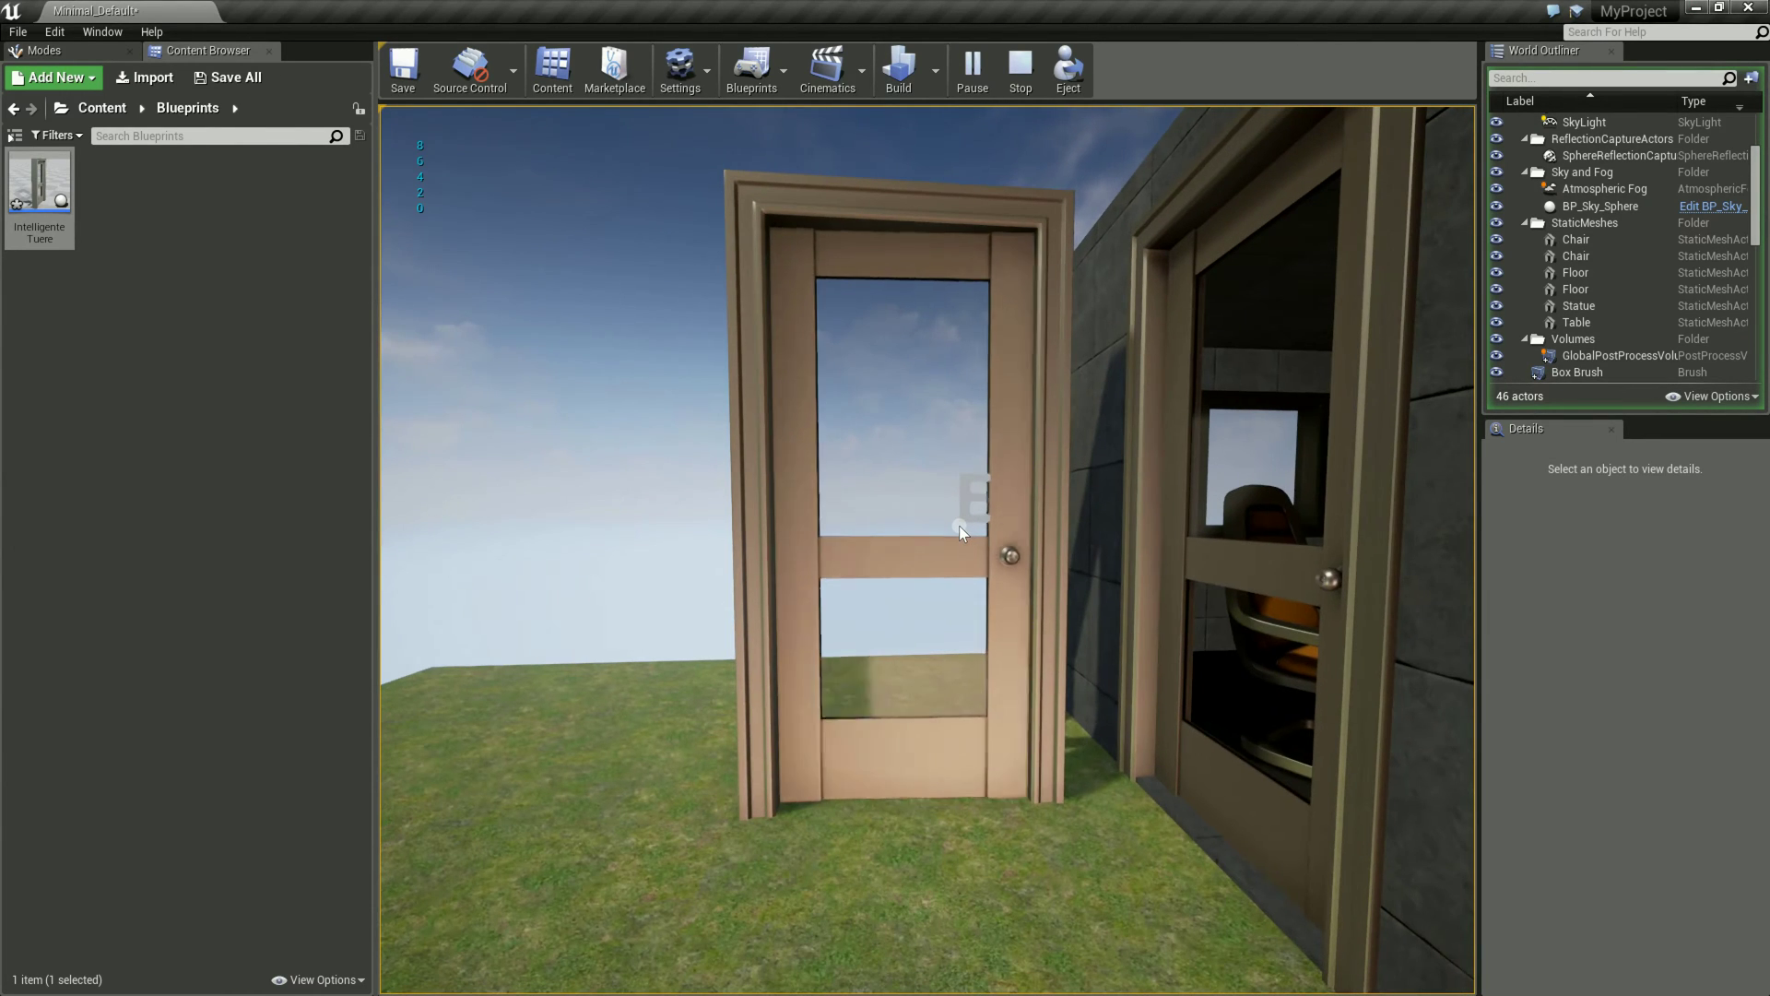
key(Escape)
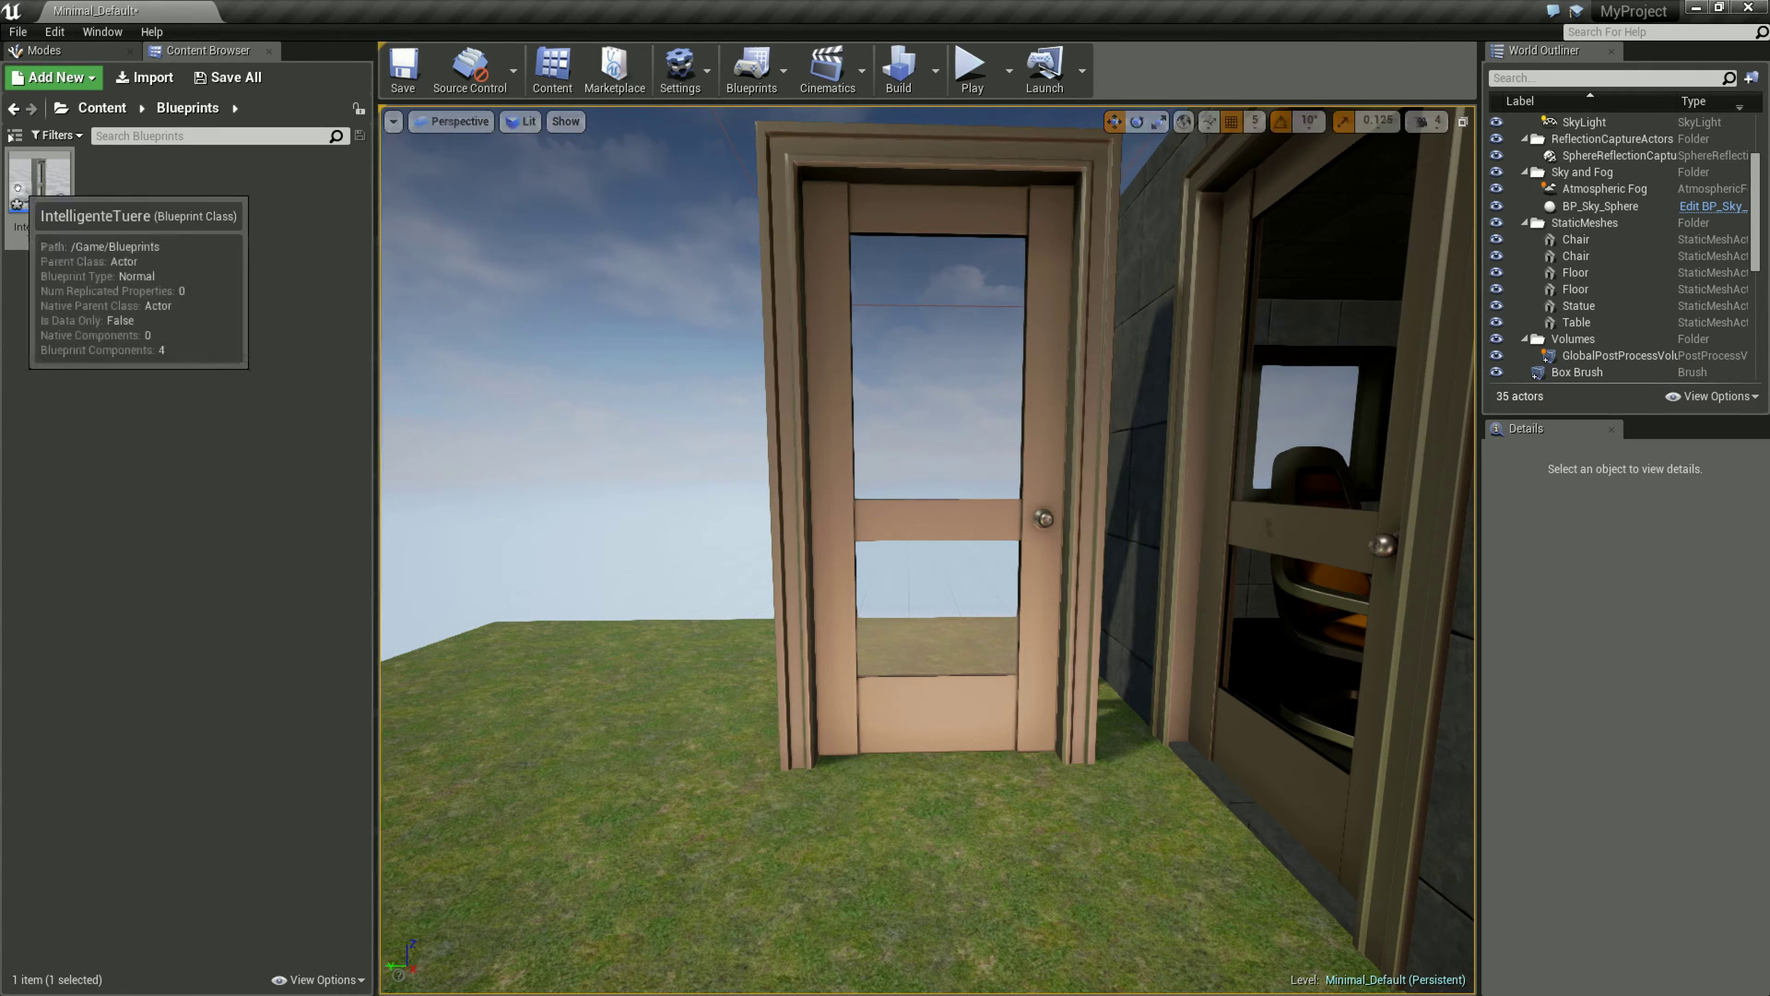
- Open the IntelligenteTuere Blueprint and pan from the WhileLoop nodes to empty graph space
double_click(39, 194)
right_drag(724, 568, 952, 616)
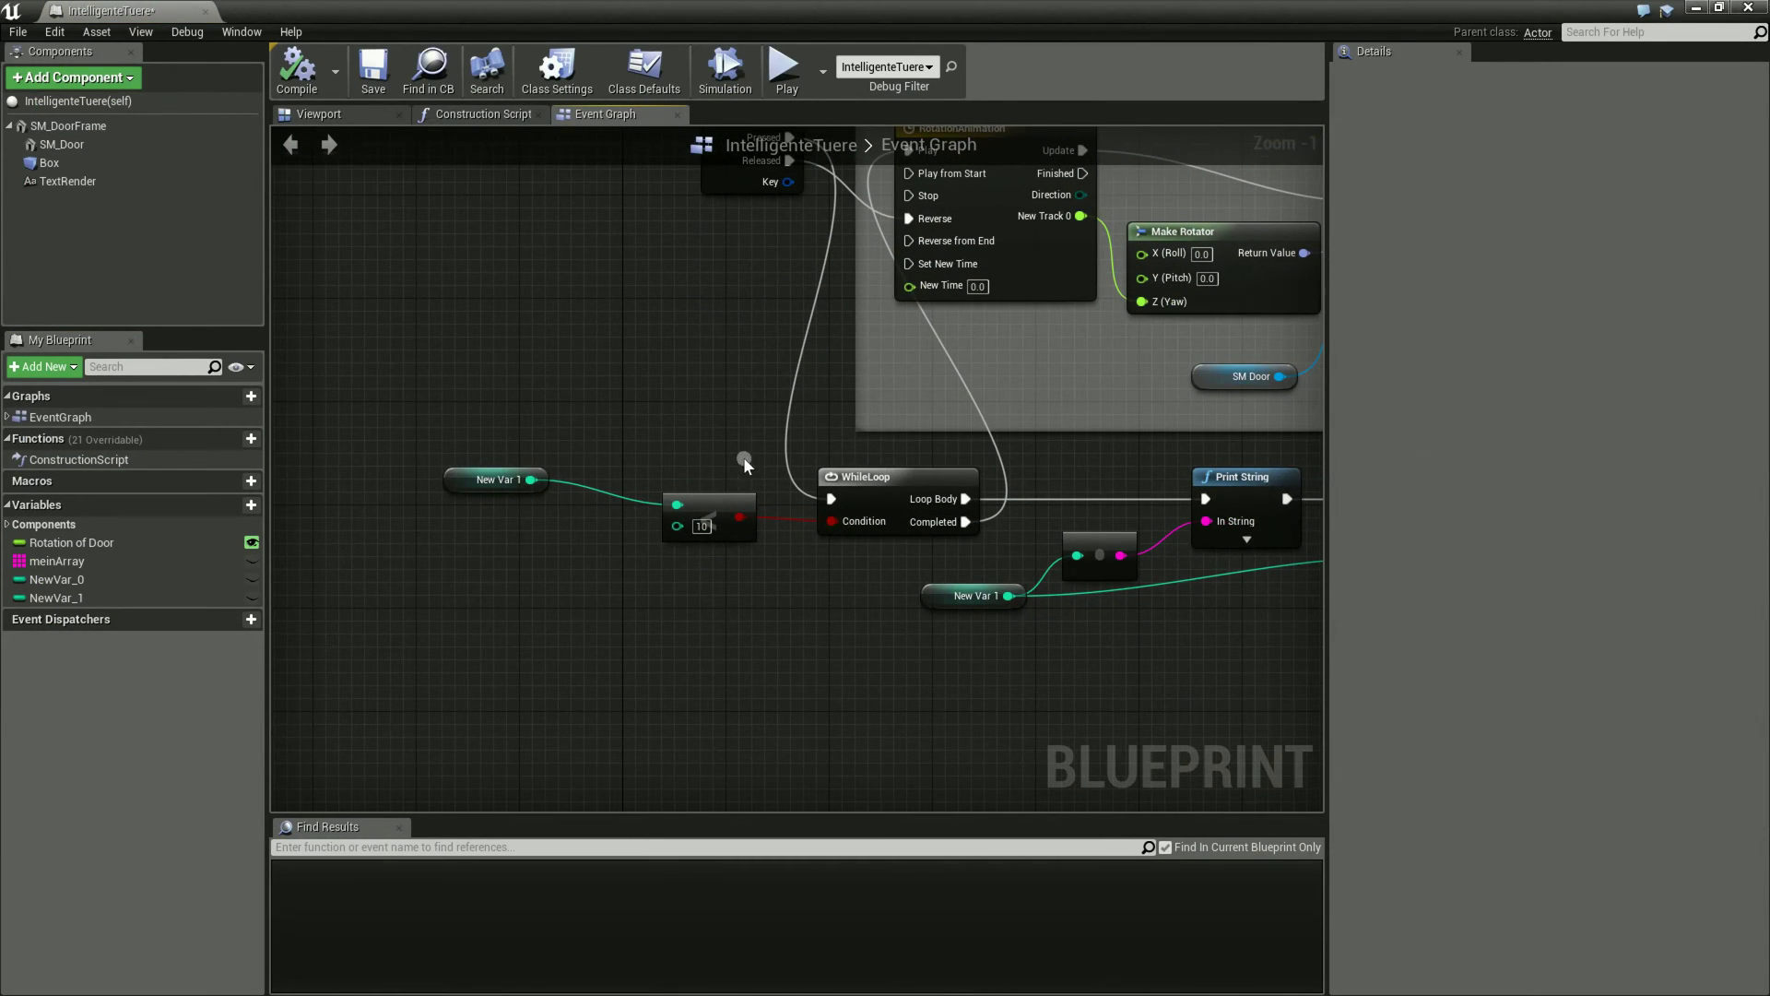
right_drag(951, 584, 791, 632)
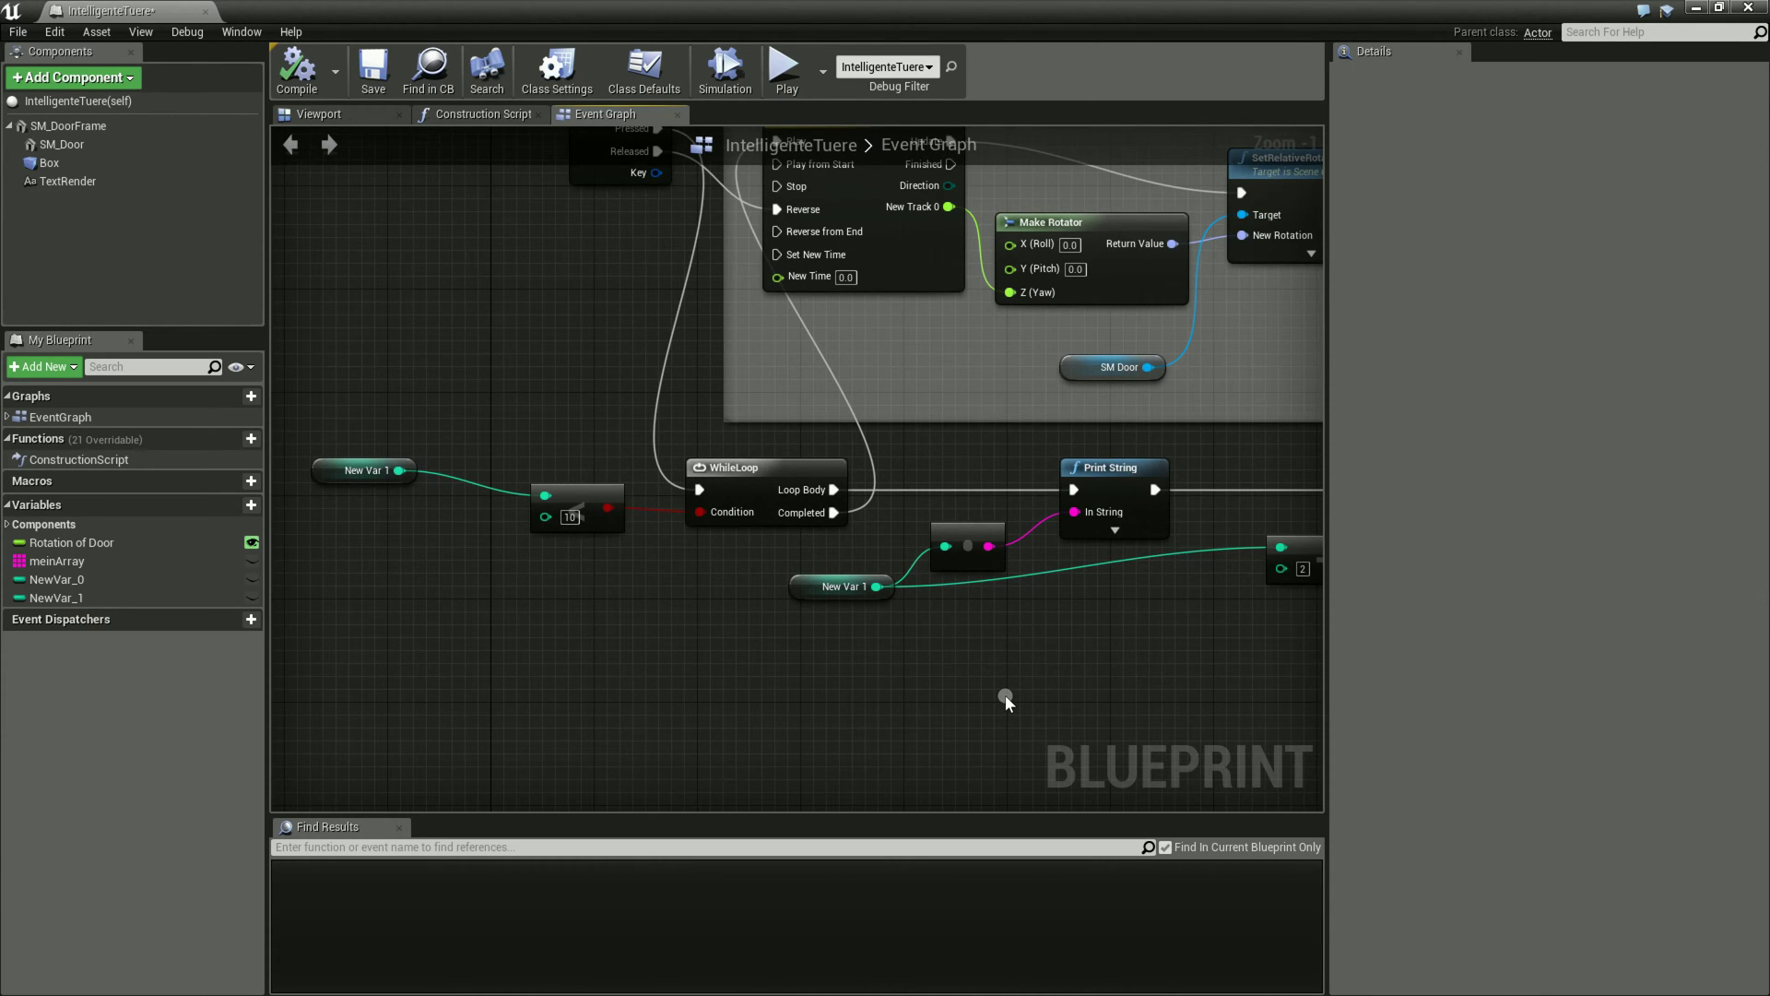
right_drag(1005, 694, 782, 627)
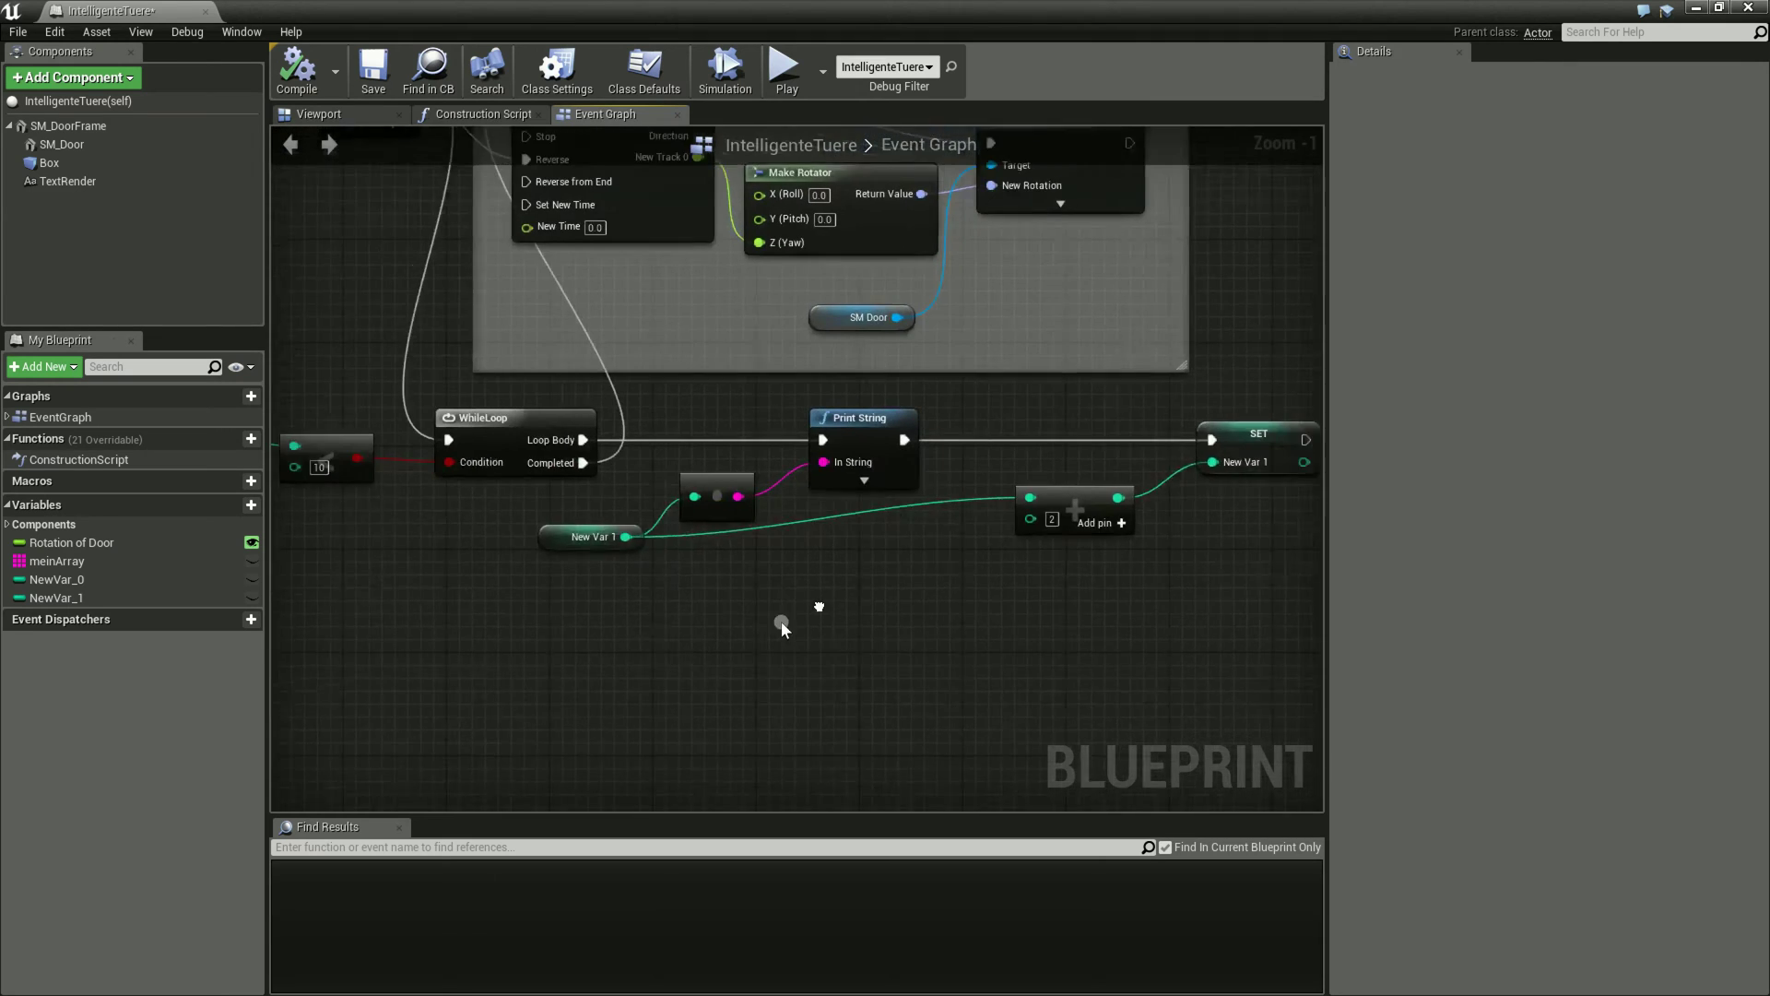
right_drag(601, 494, 857, 497)
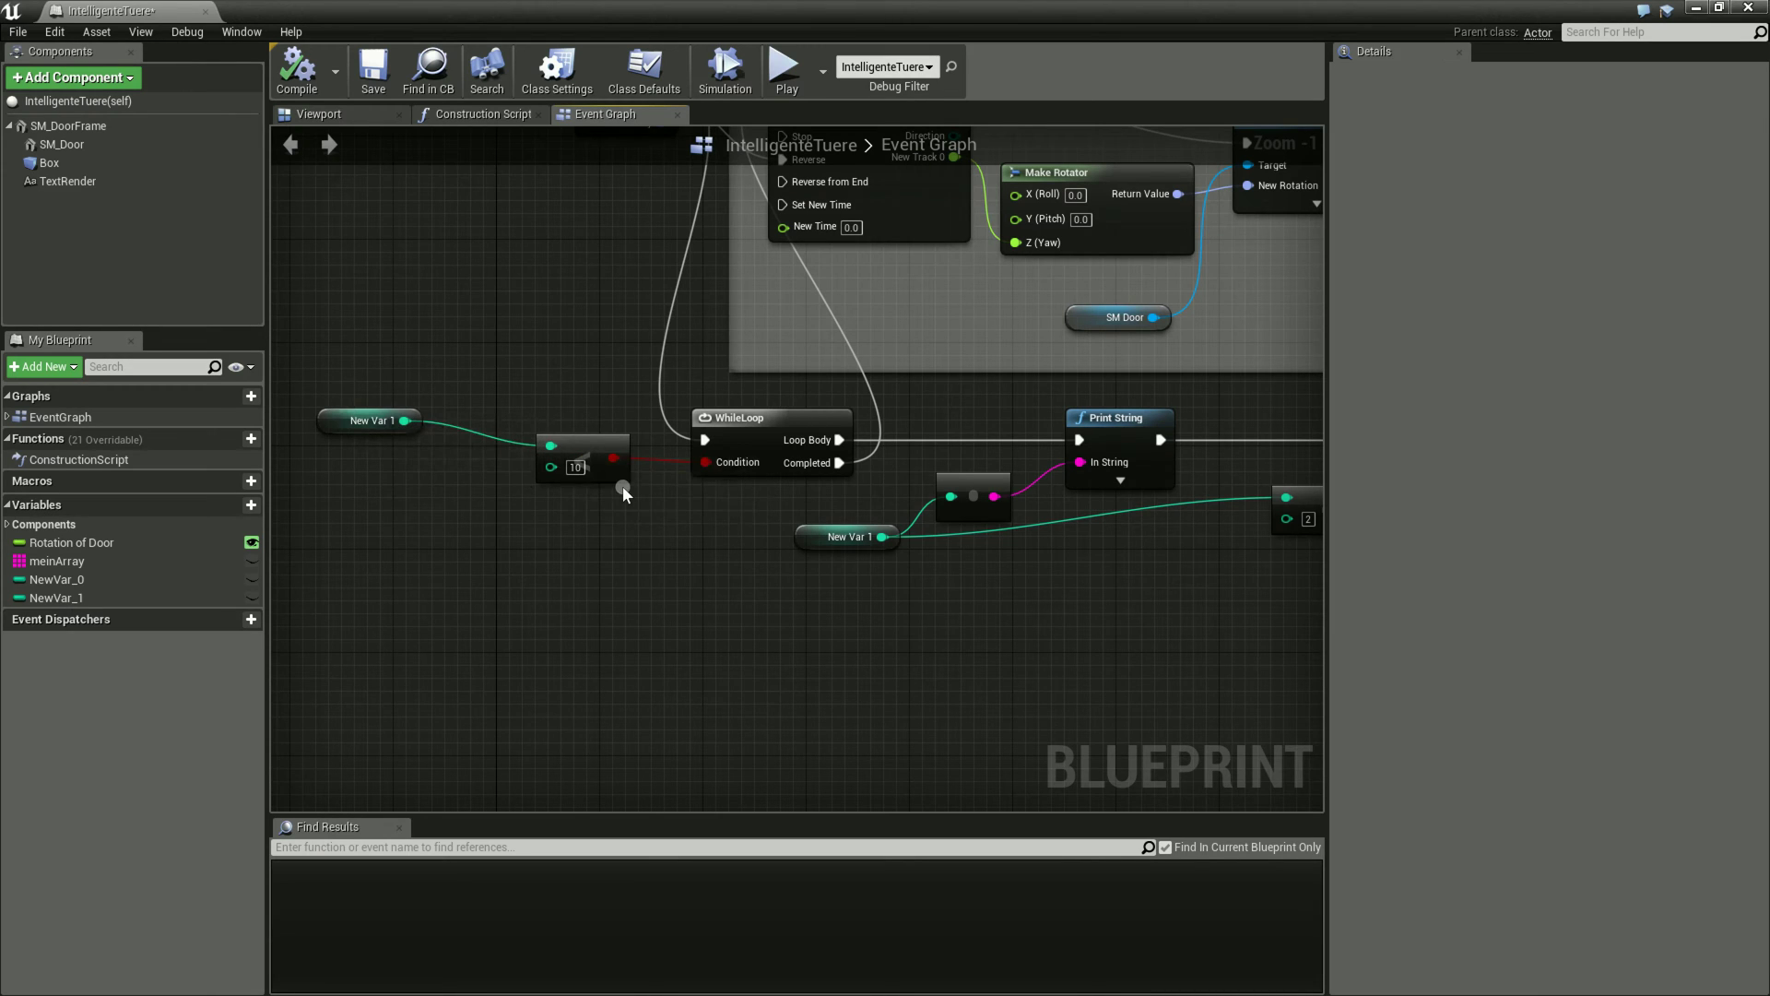
right_drag(680, 514, 609, 562)
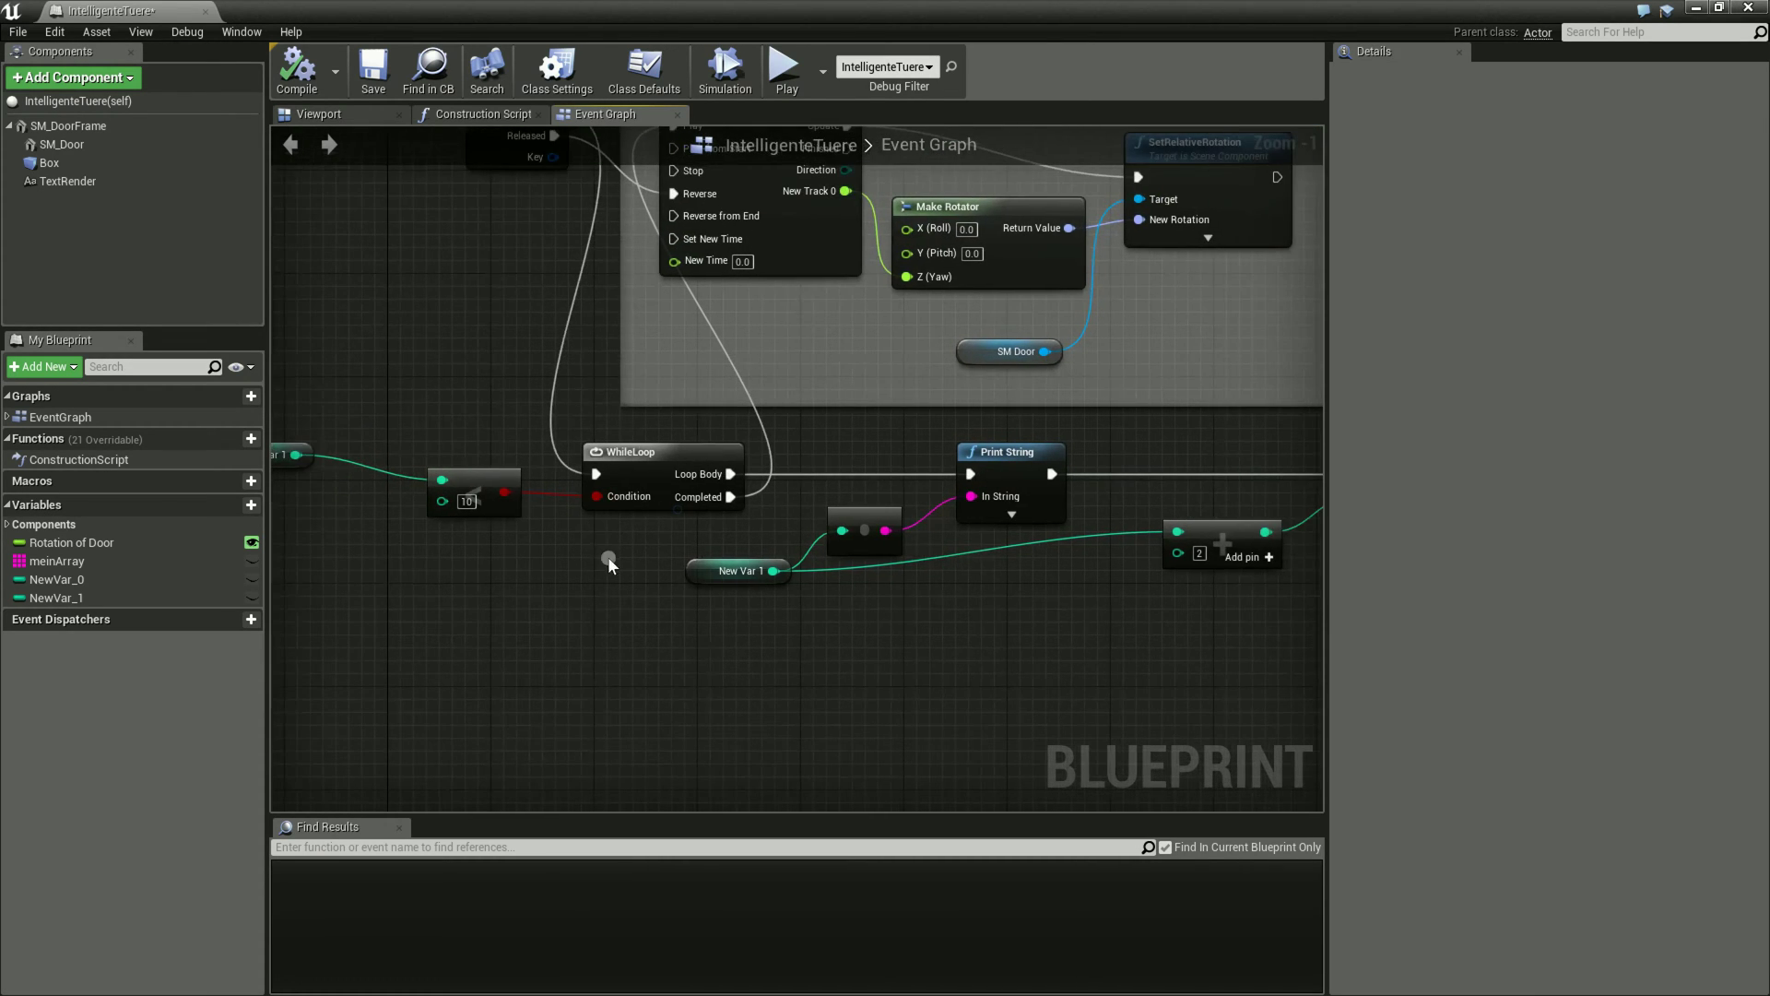
right_drag(1066, 590, 991, 591)
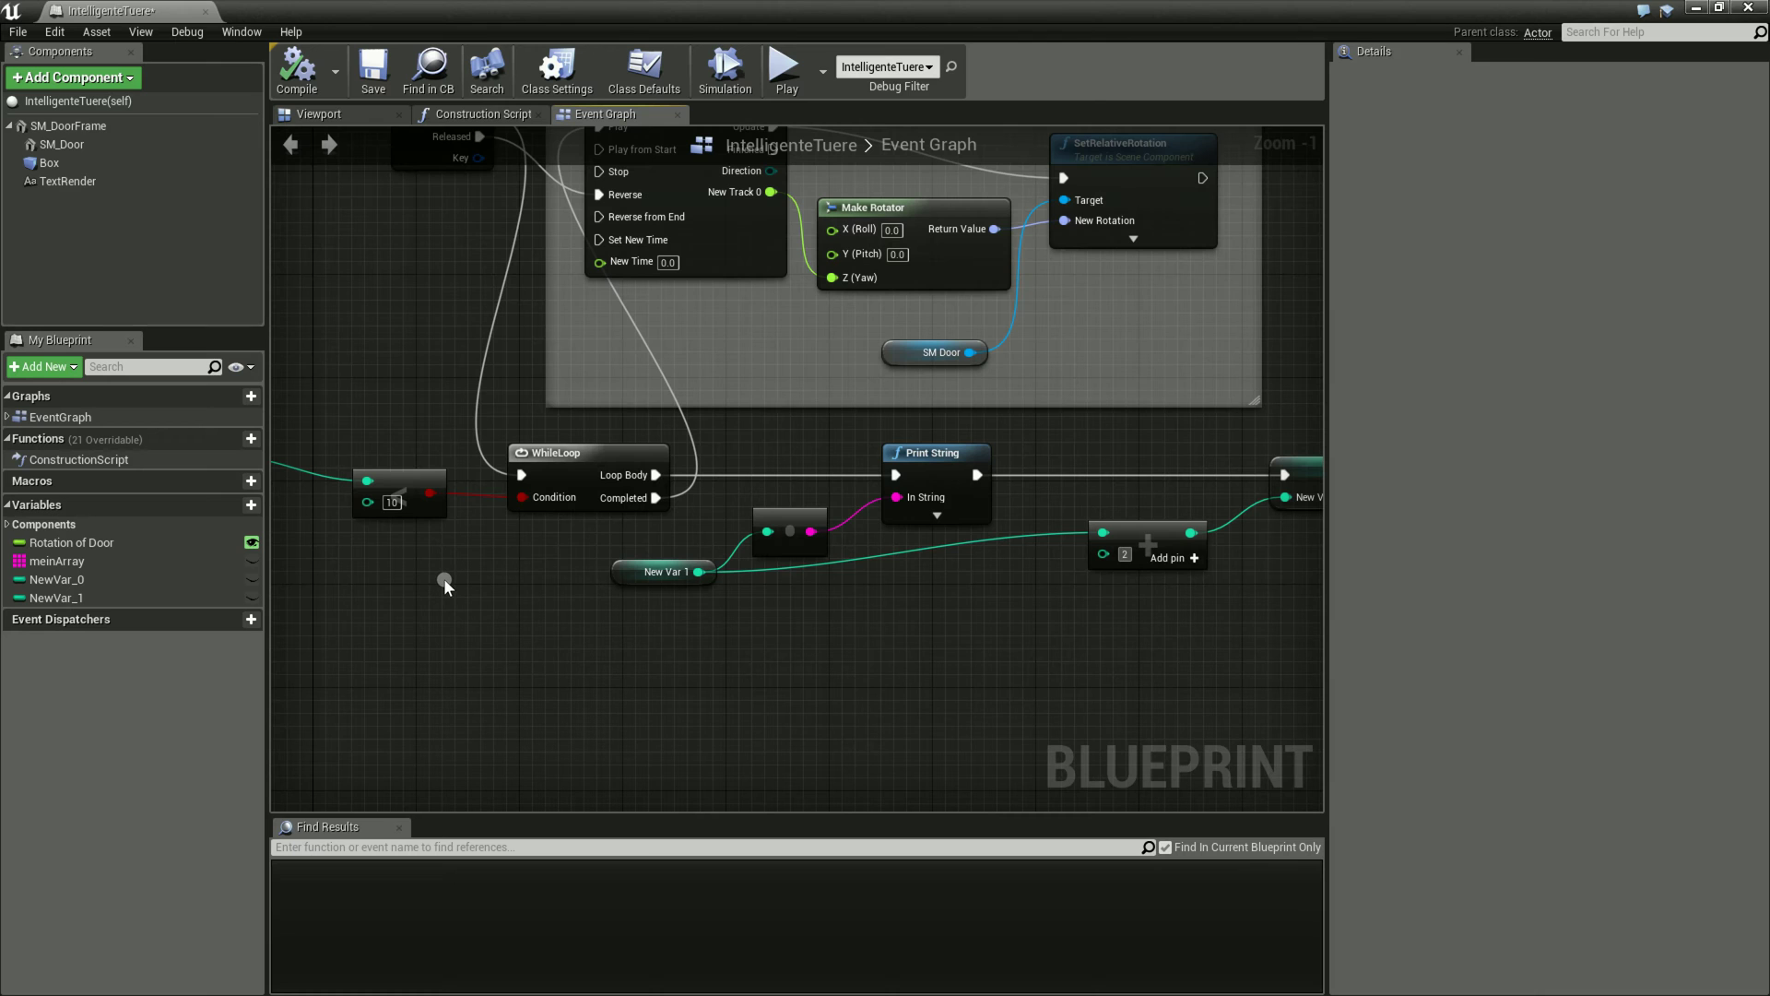
right_drag(445, 578, 616, 563)
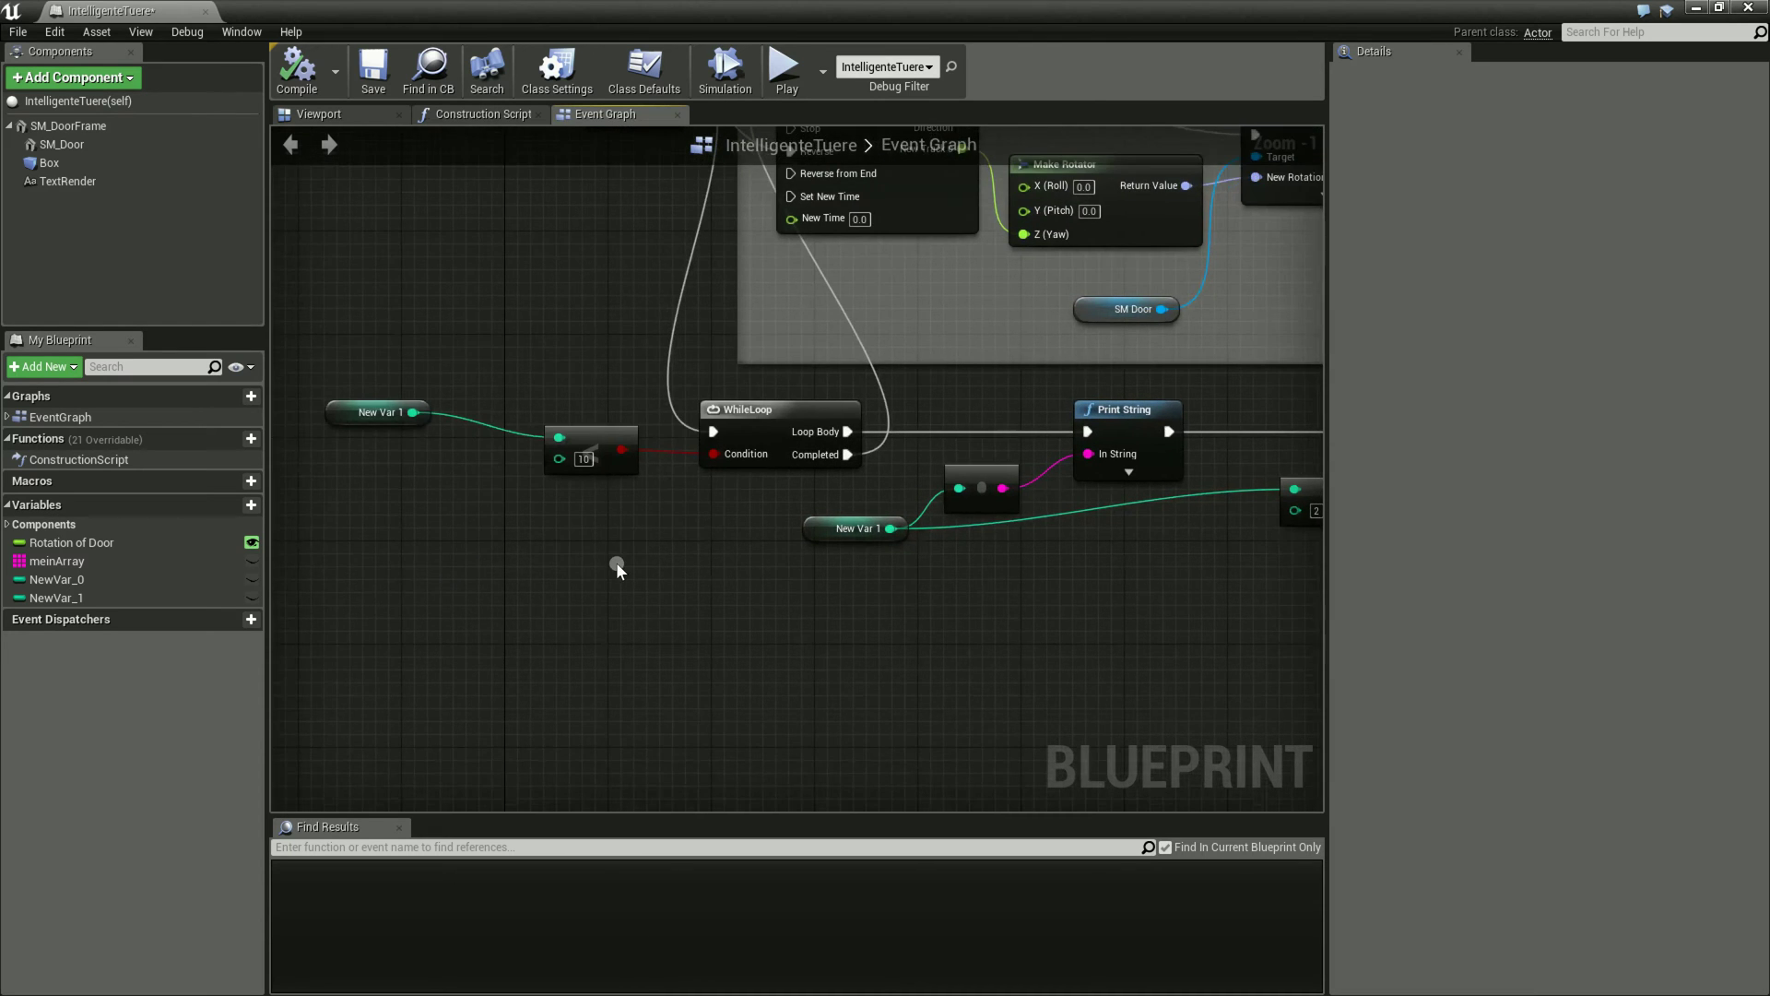
- Add a ForLoopWithBreak node to the graph via the 'Loop' search
right_click(617, 566)
text(Brea)
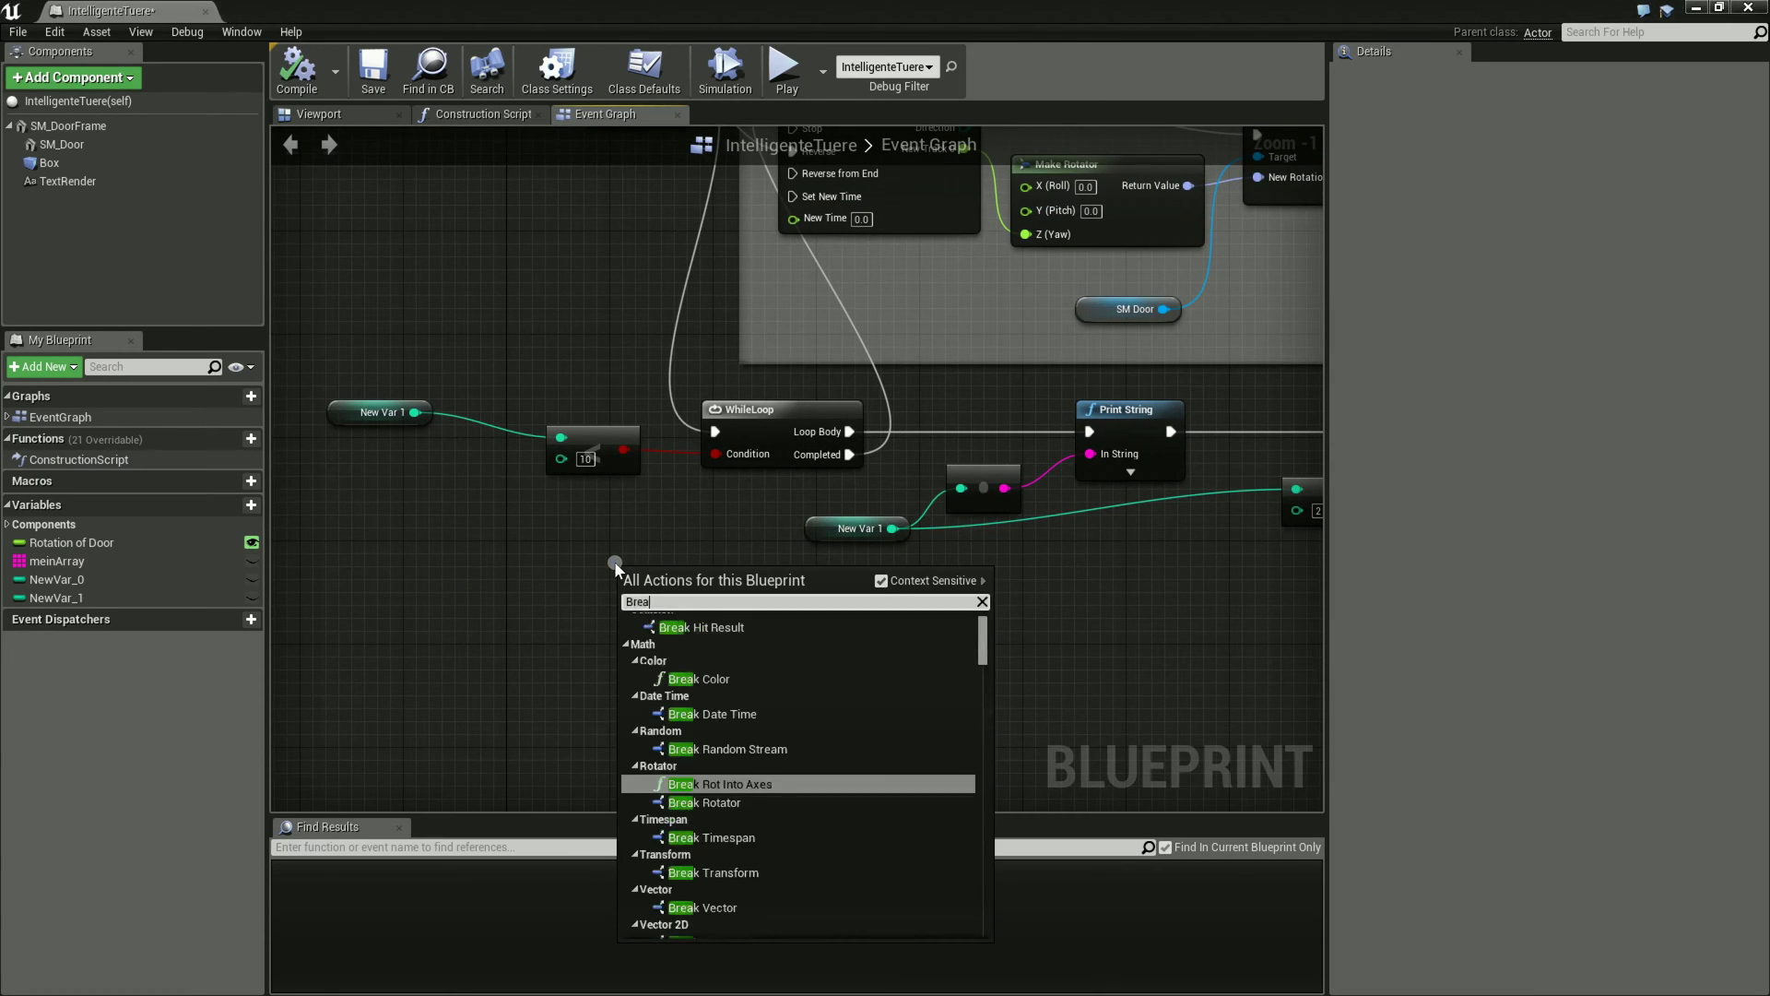
key(BackSpace)
key(BackSpace)
key(BackSpace)
key(BackSpace)
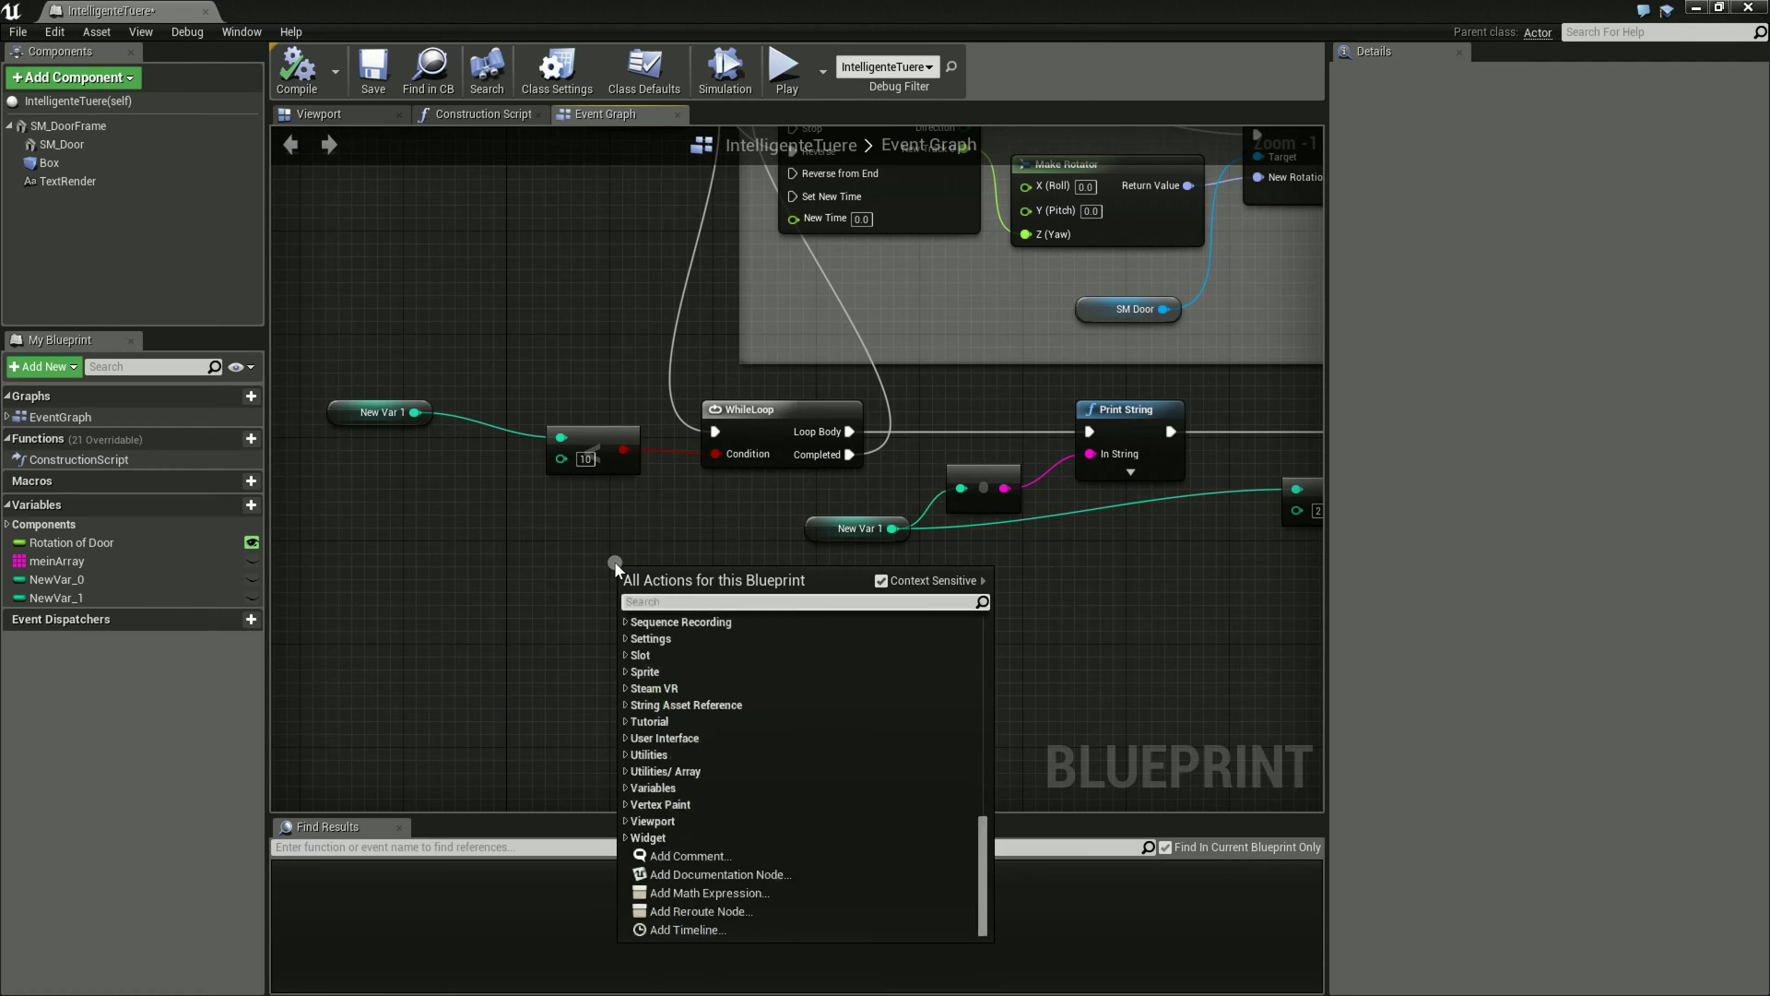
text(Loop)
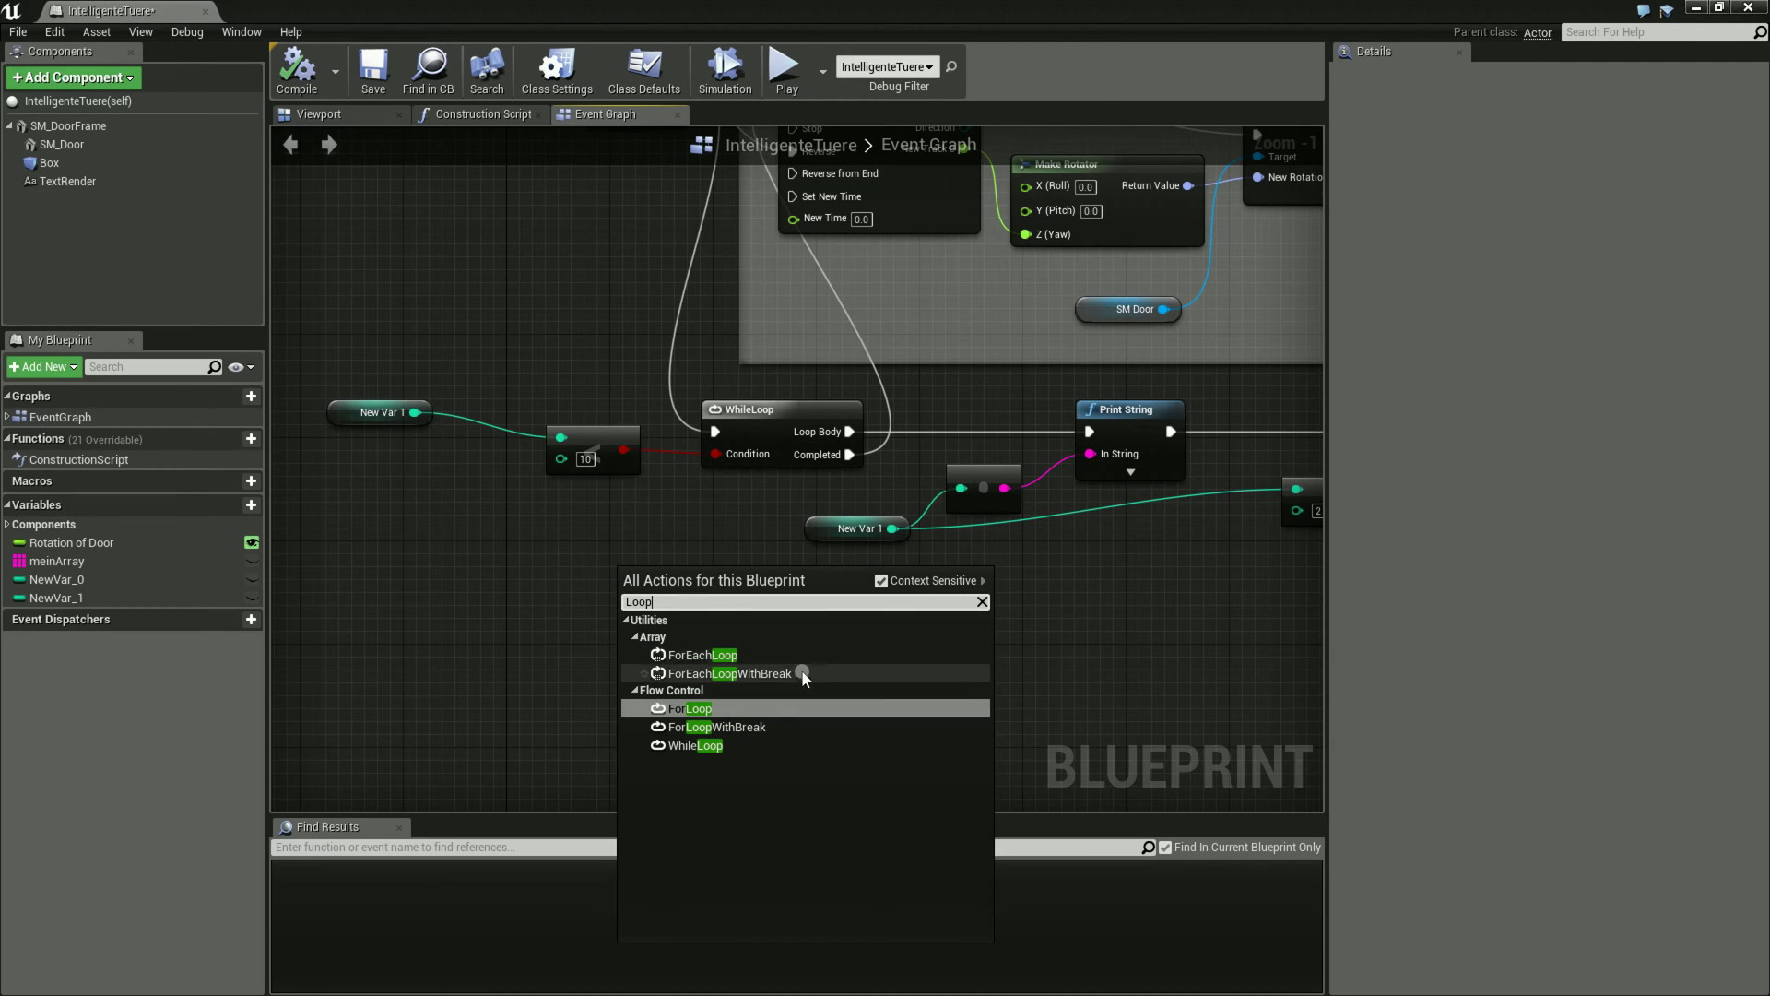
click(763, 728)
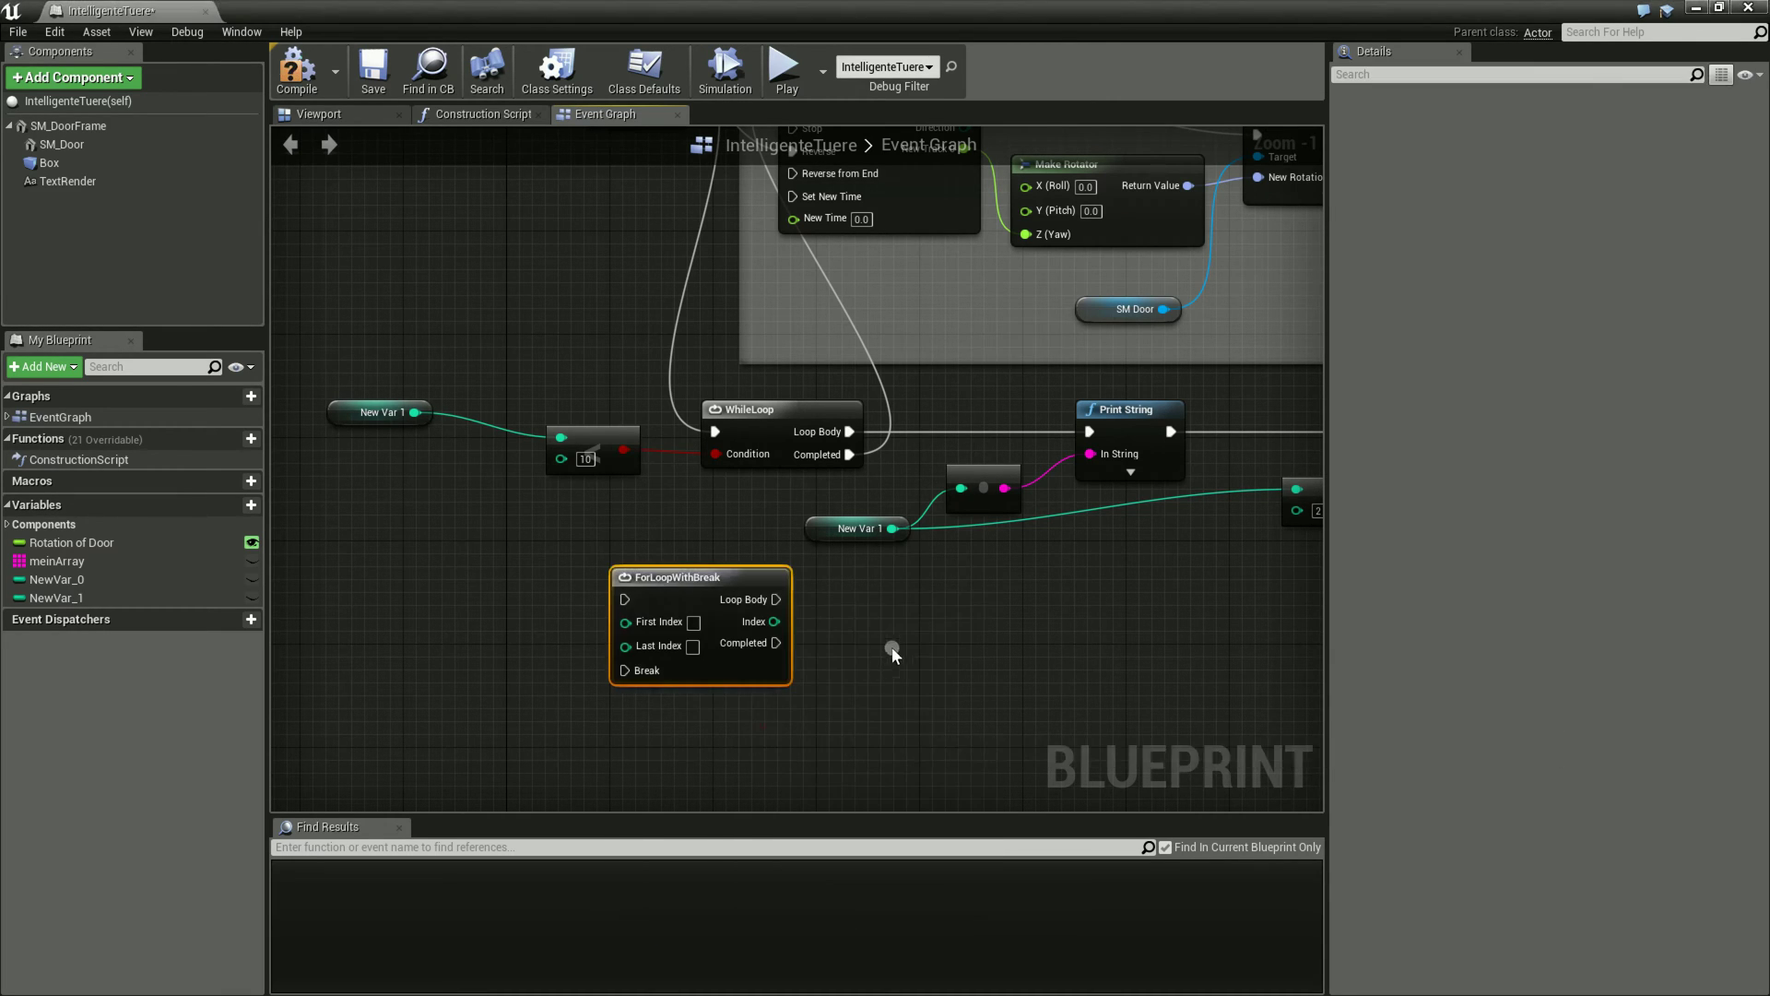
drag(728, 578, 728, 552)
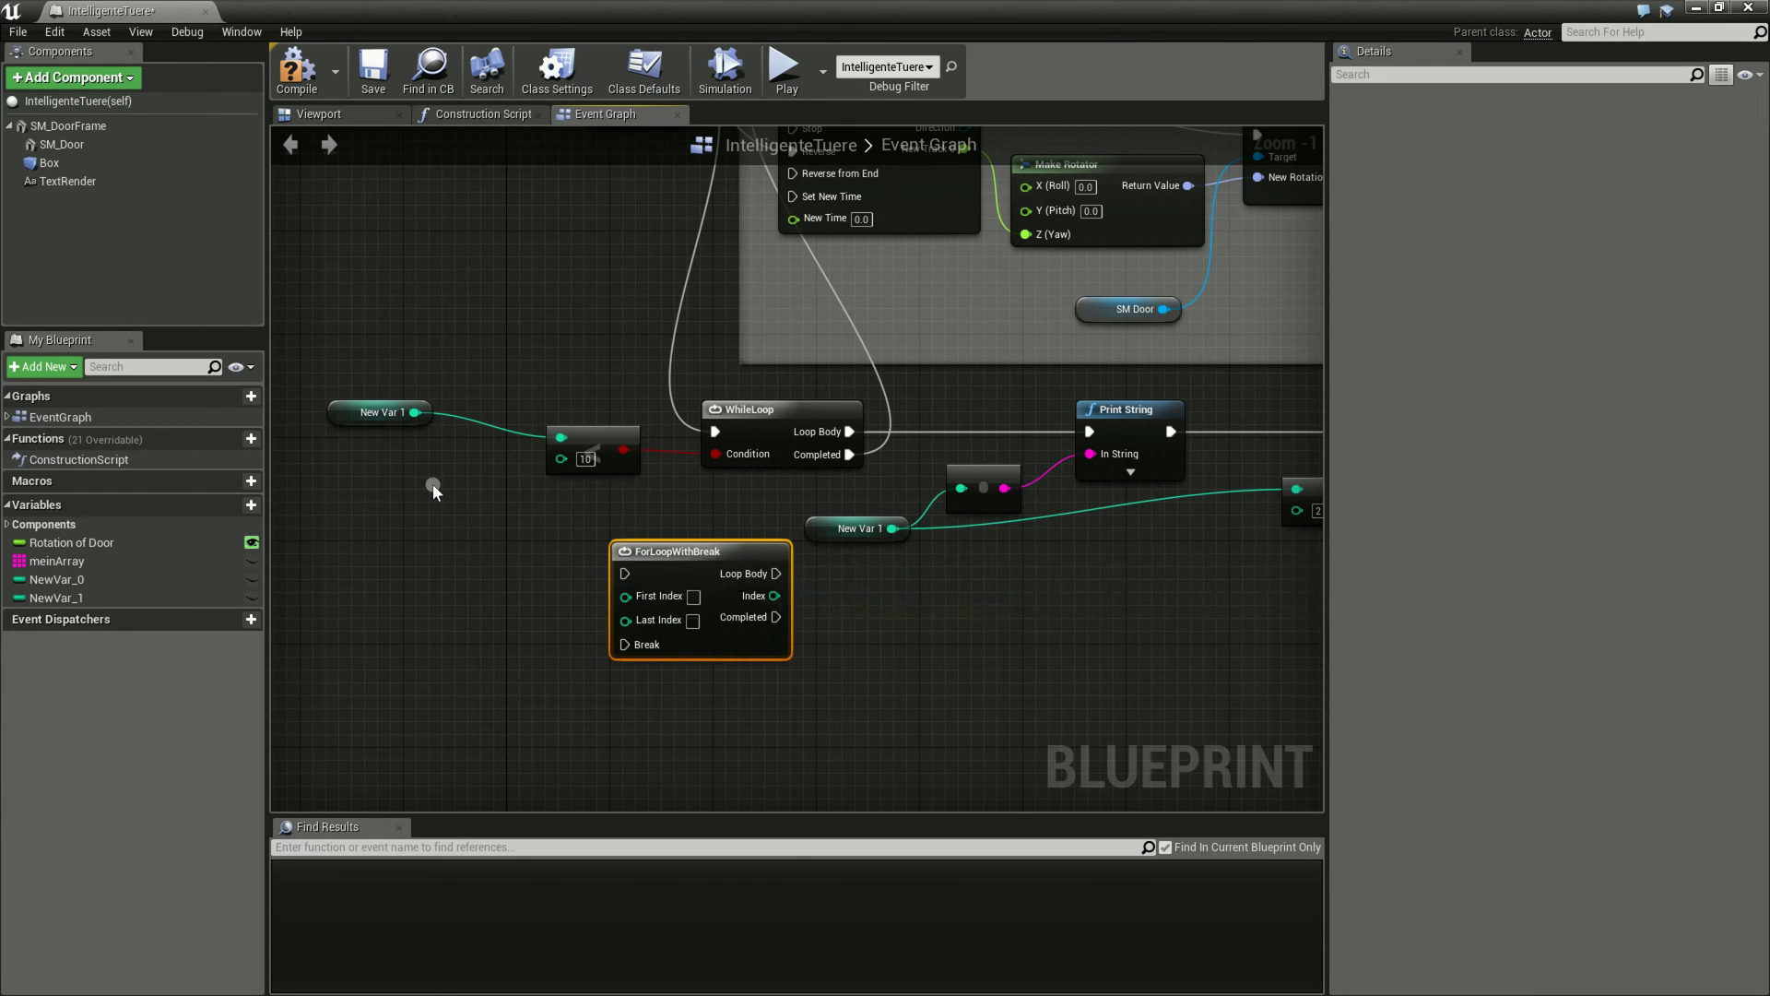
- Delete the old WhileLoop, New Var 1, Add and SET counter nodes
right_drag(523, 290, 519, 367)
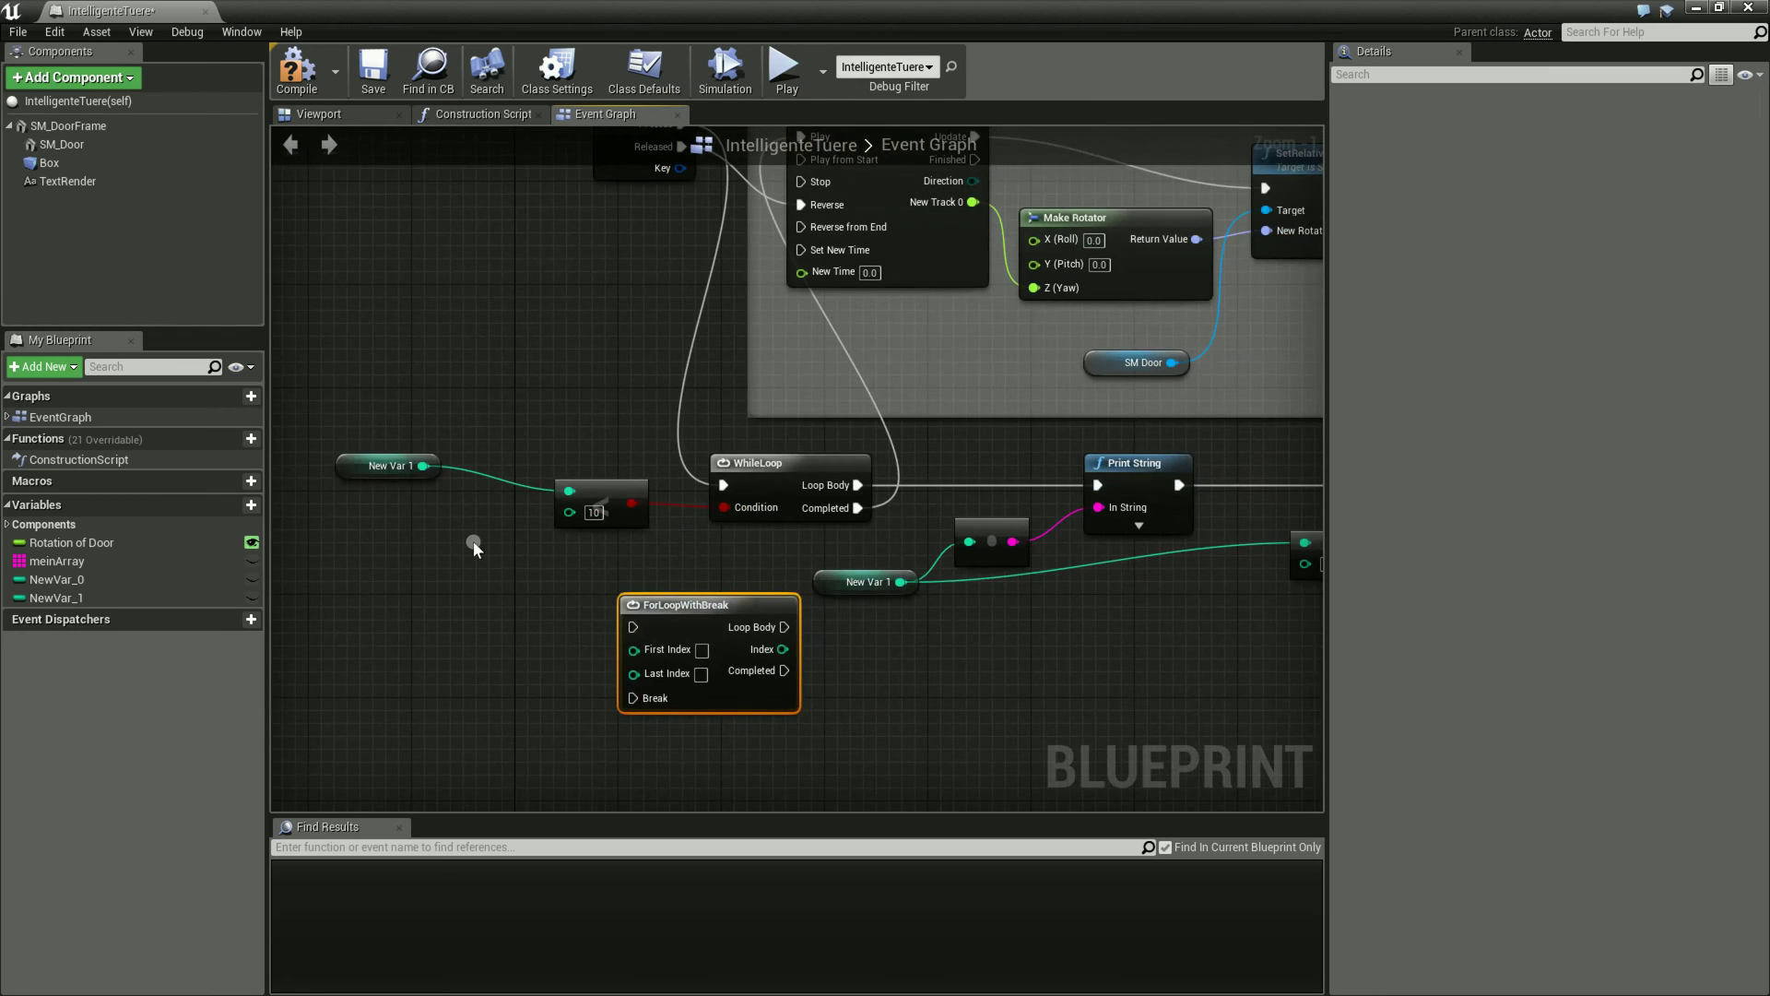
drag(367, 544, 979, 451)
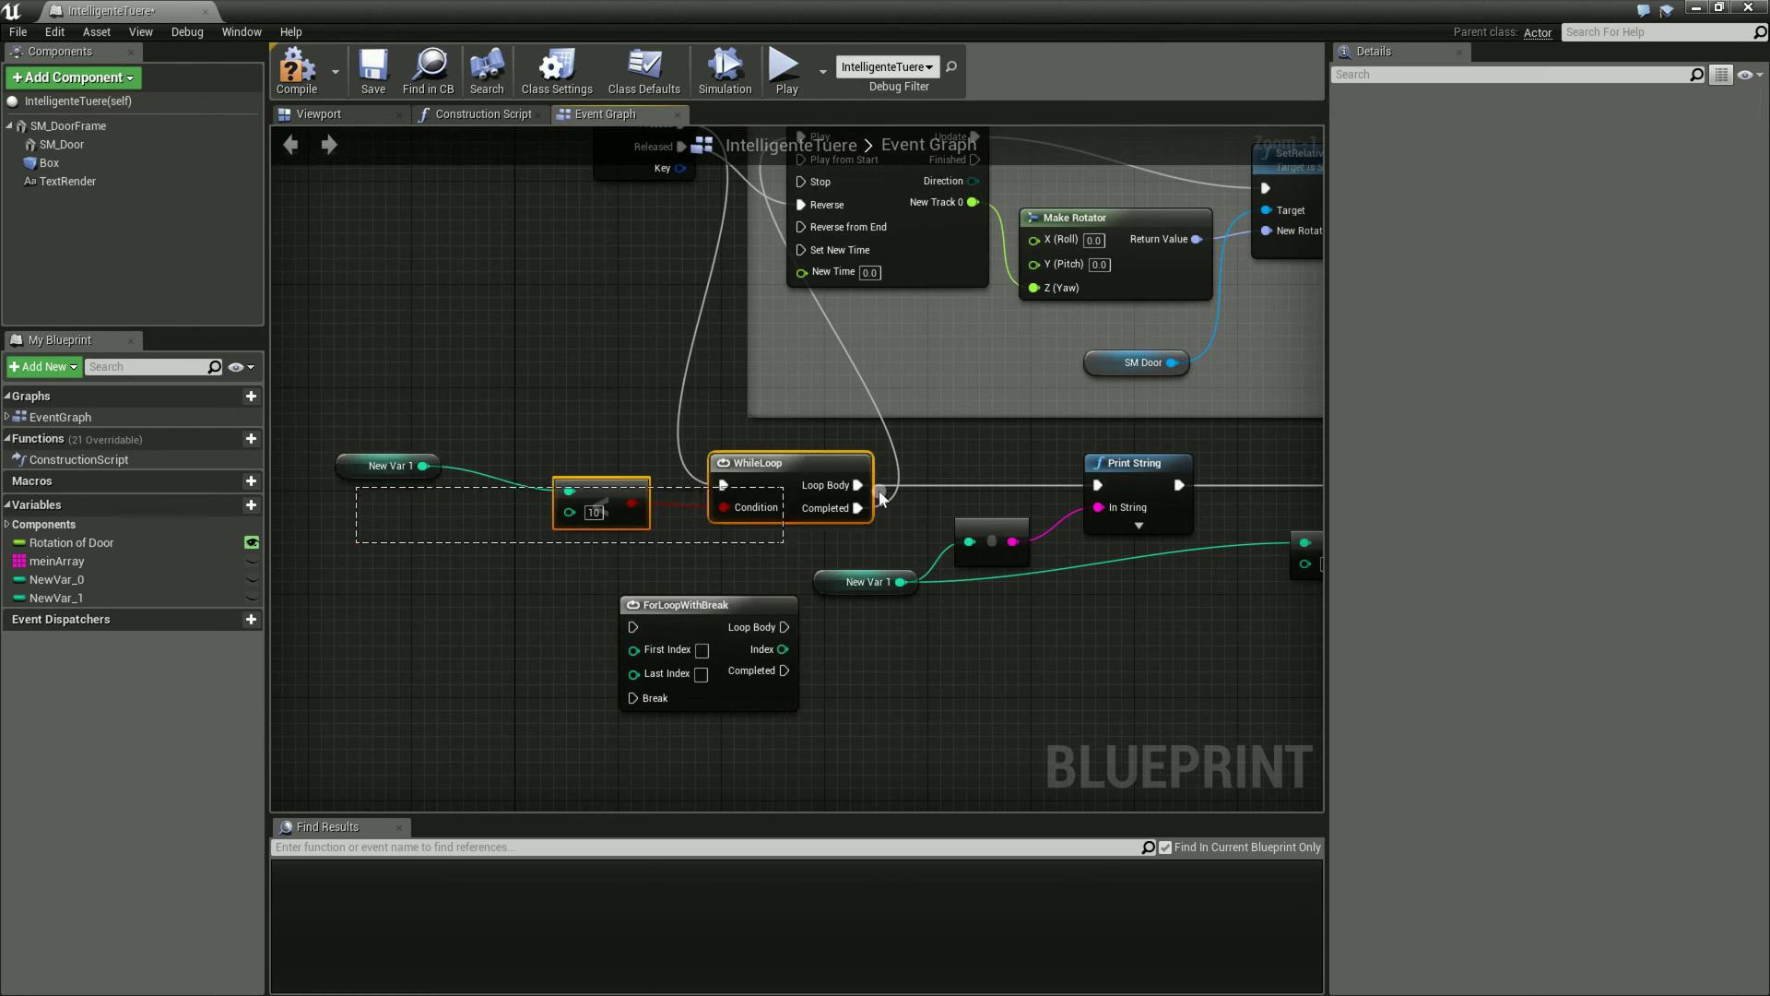
key(Delete)
right_drag(1070, 710, 870, 661)
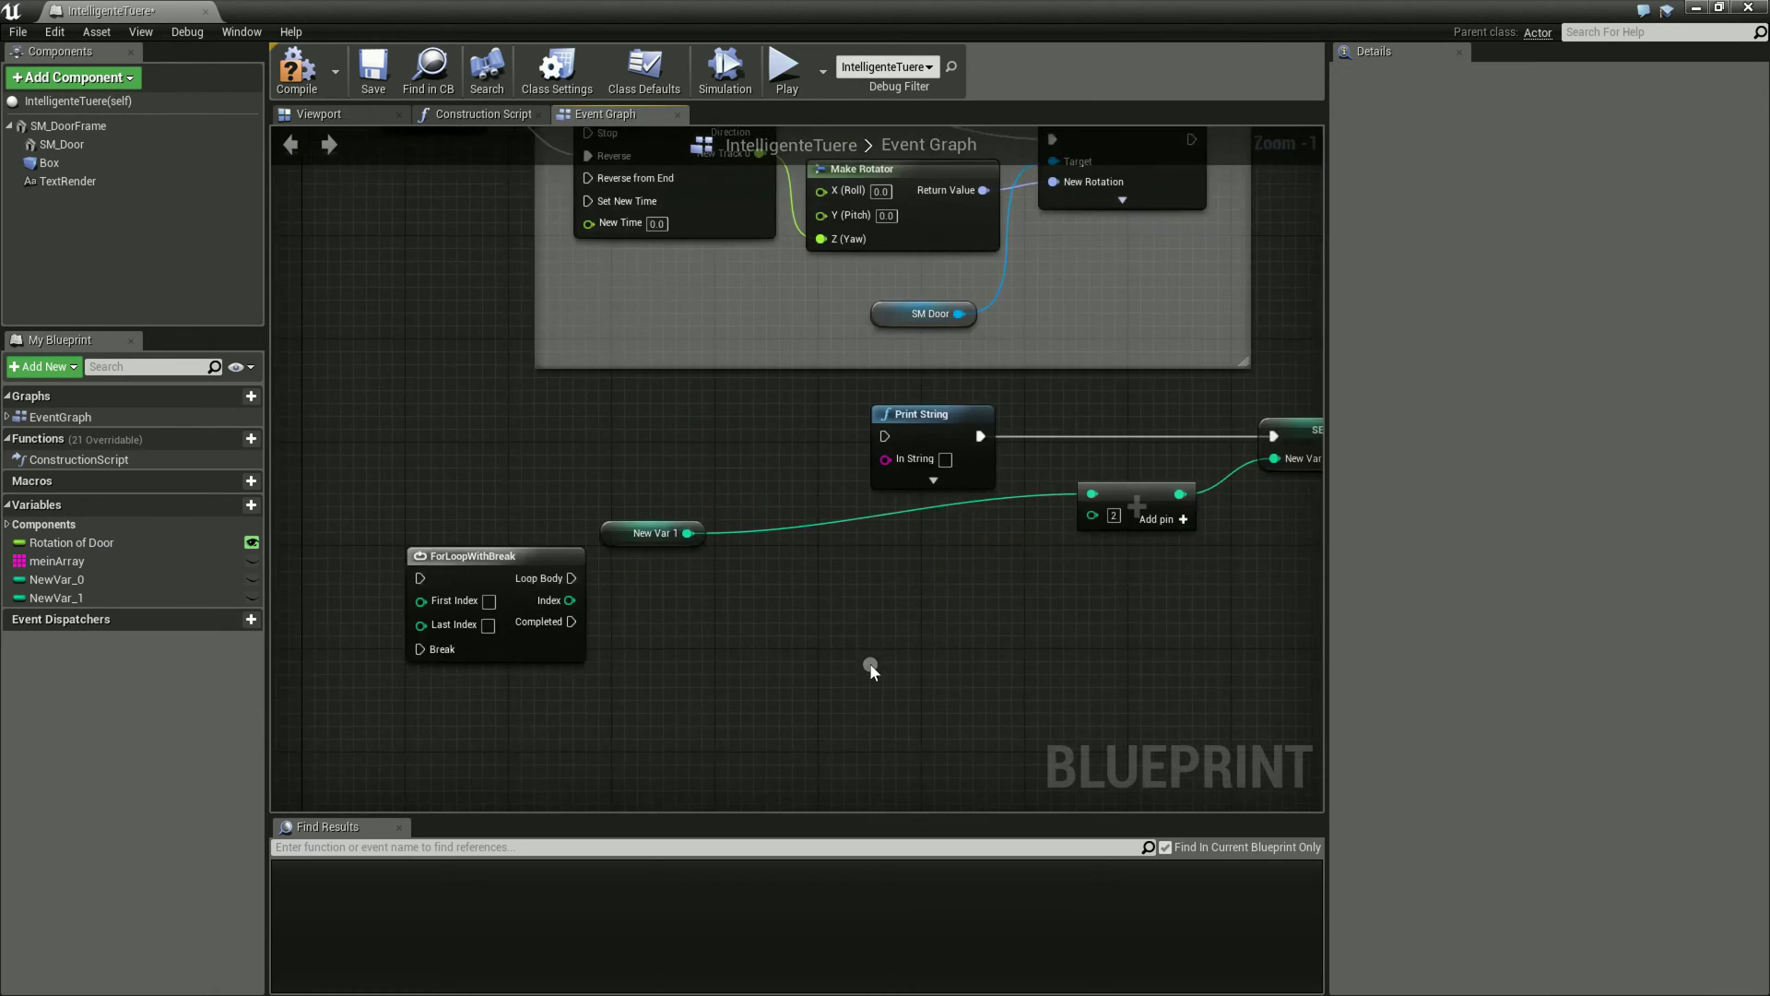
drag(807, 539, 804, 537)
right_drag(920, 634, 859, 650)
click(587, 551)
key(Delete)
right_drag(902, 592, 737, 644)
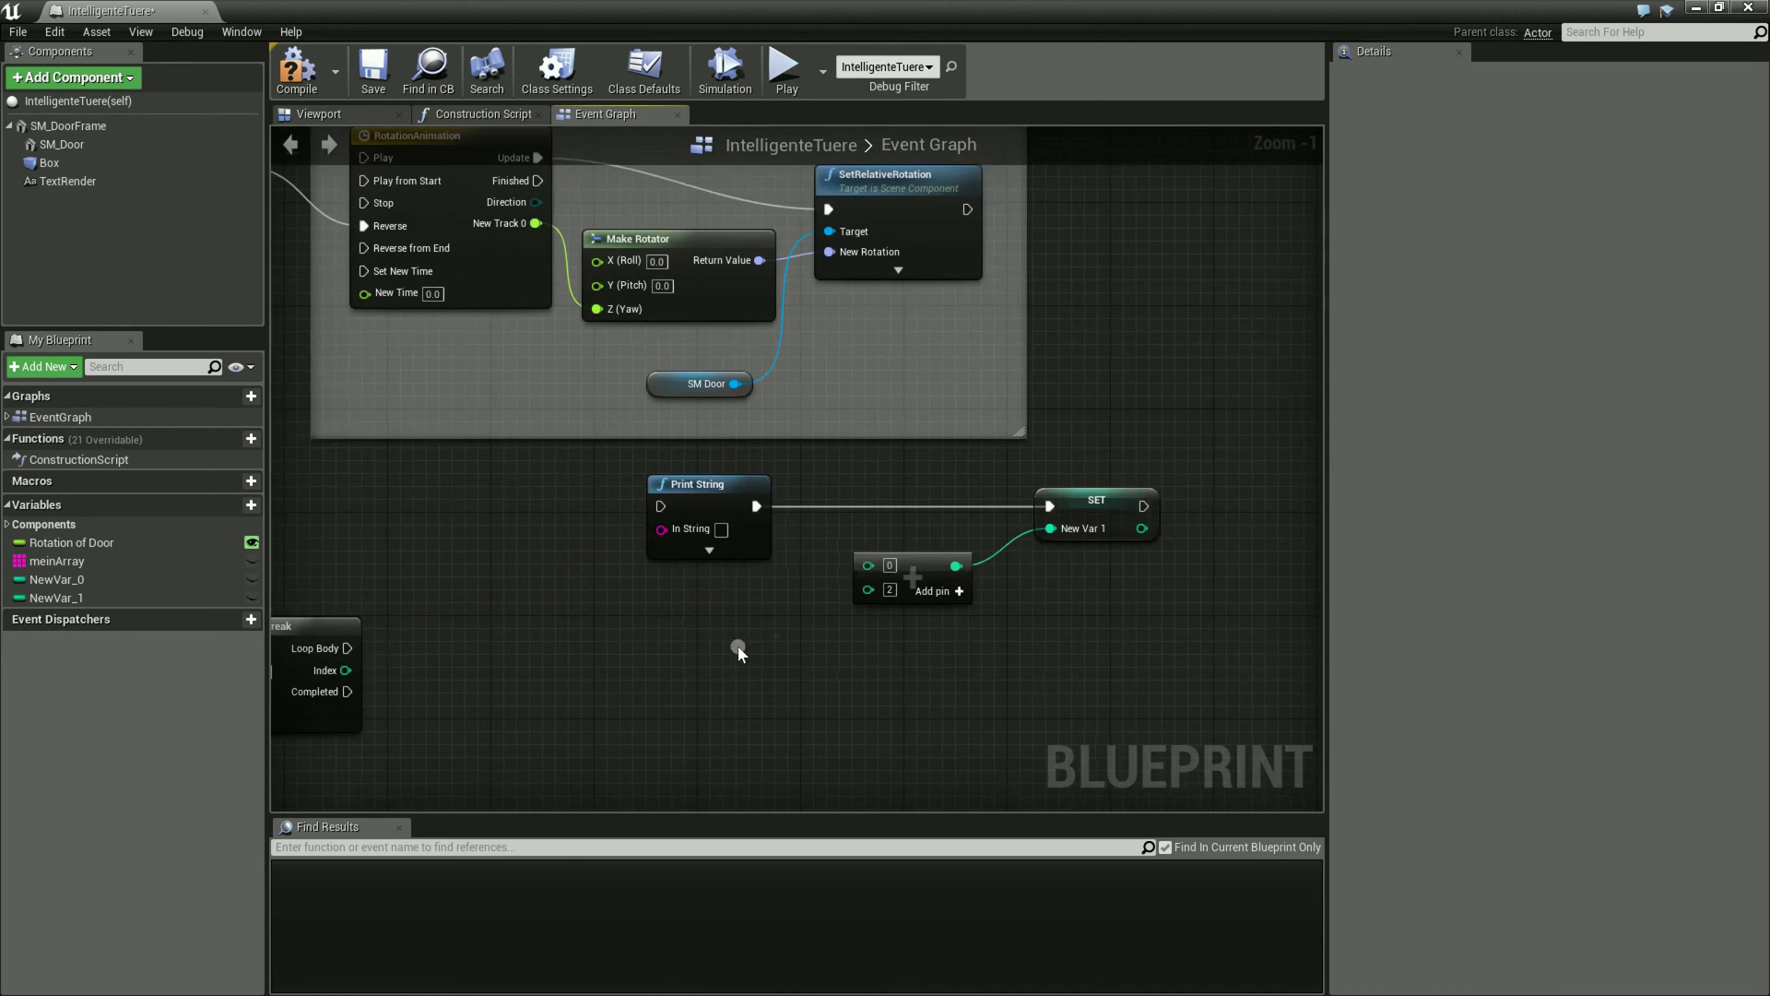
drag(829, 539, 994, 650)
shift+click(1107, 518)
key(Delete)
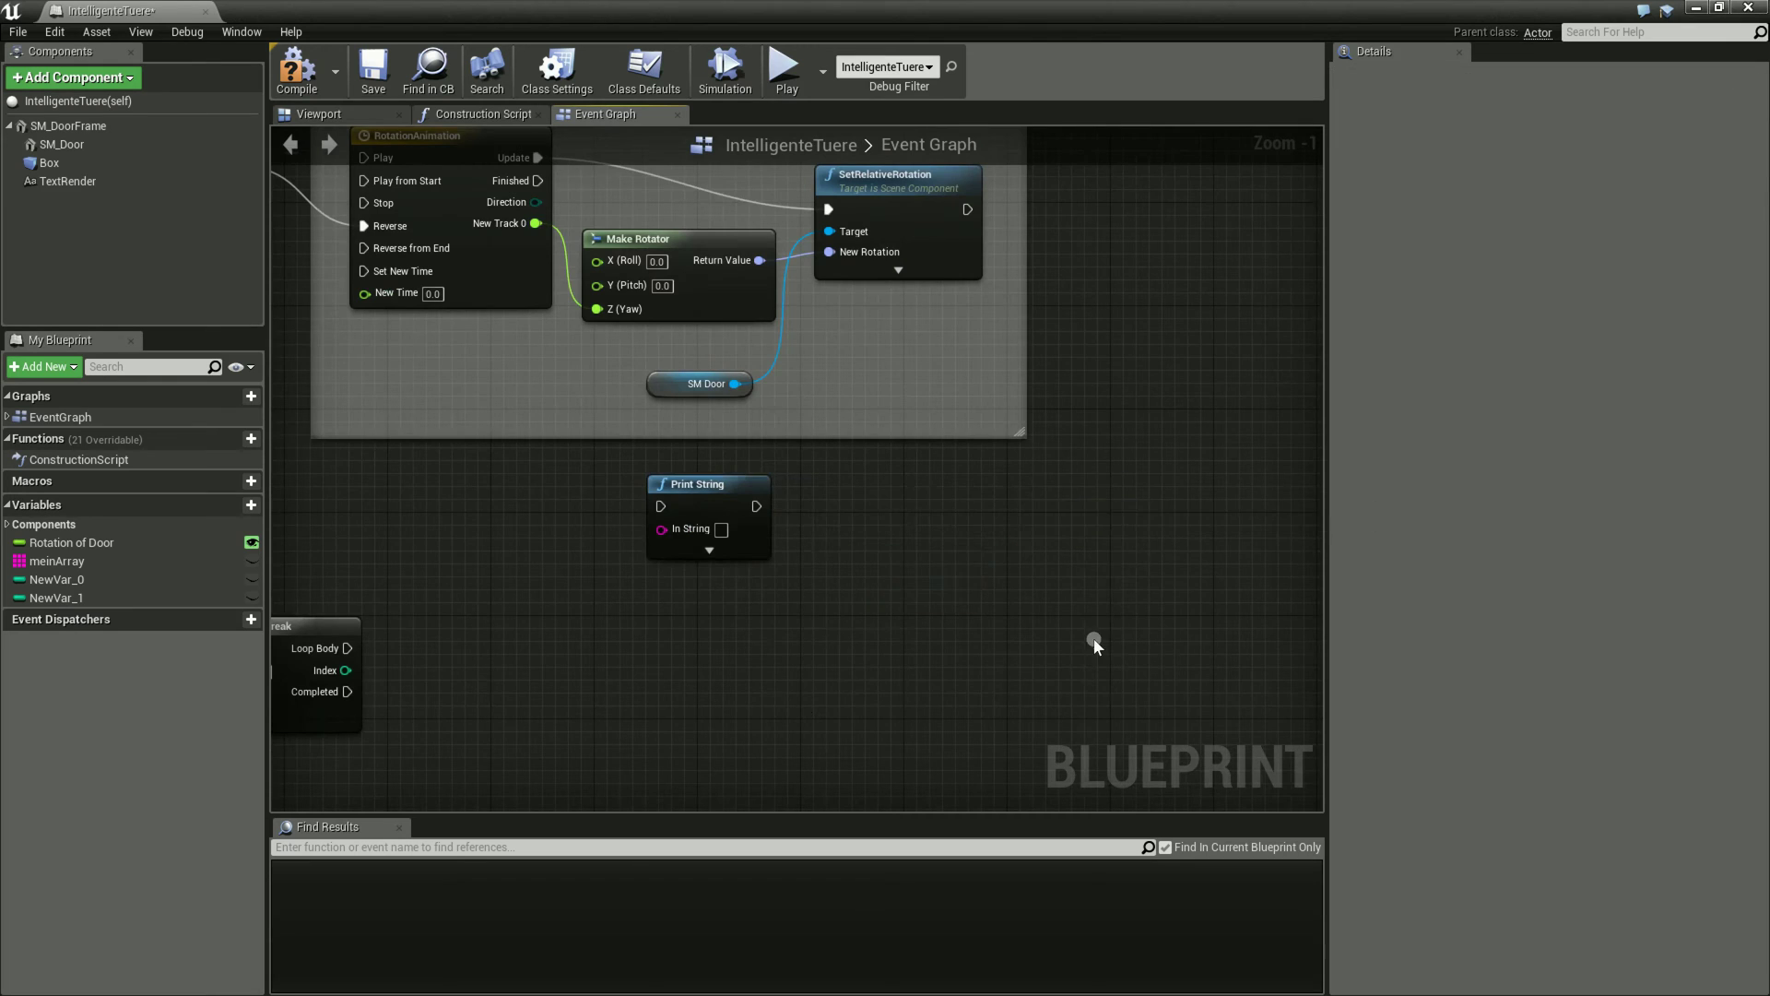
- Place ForLoopWithBreak under the door animation and move the E key event beside it
right_drag(765, 614, 983, 618)
right_drag(515, 489, 569, 524)
drag(522, 705, 663, 564)
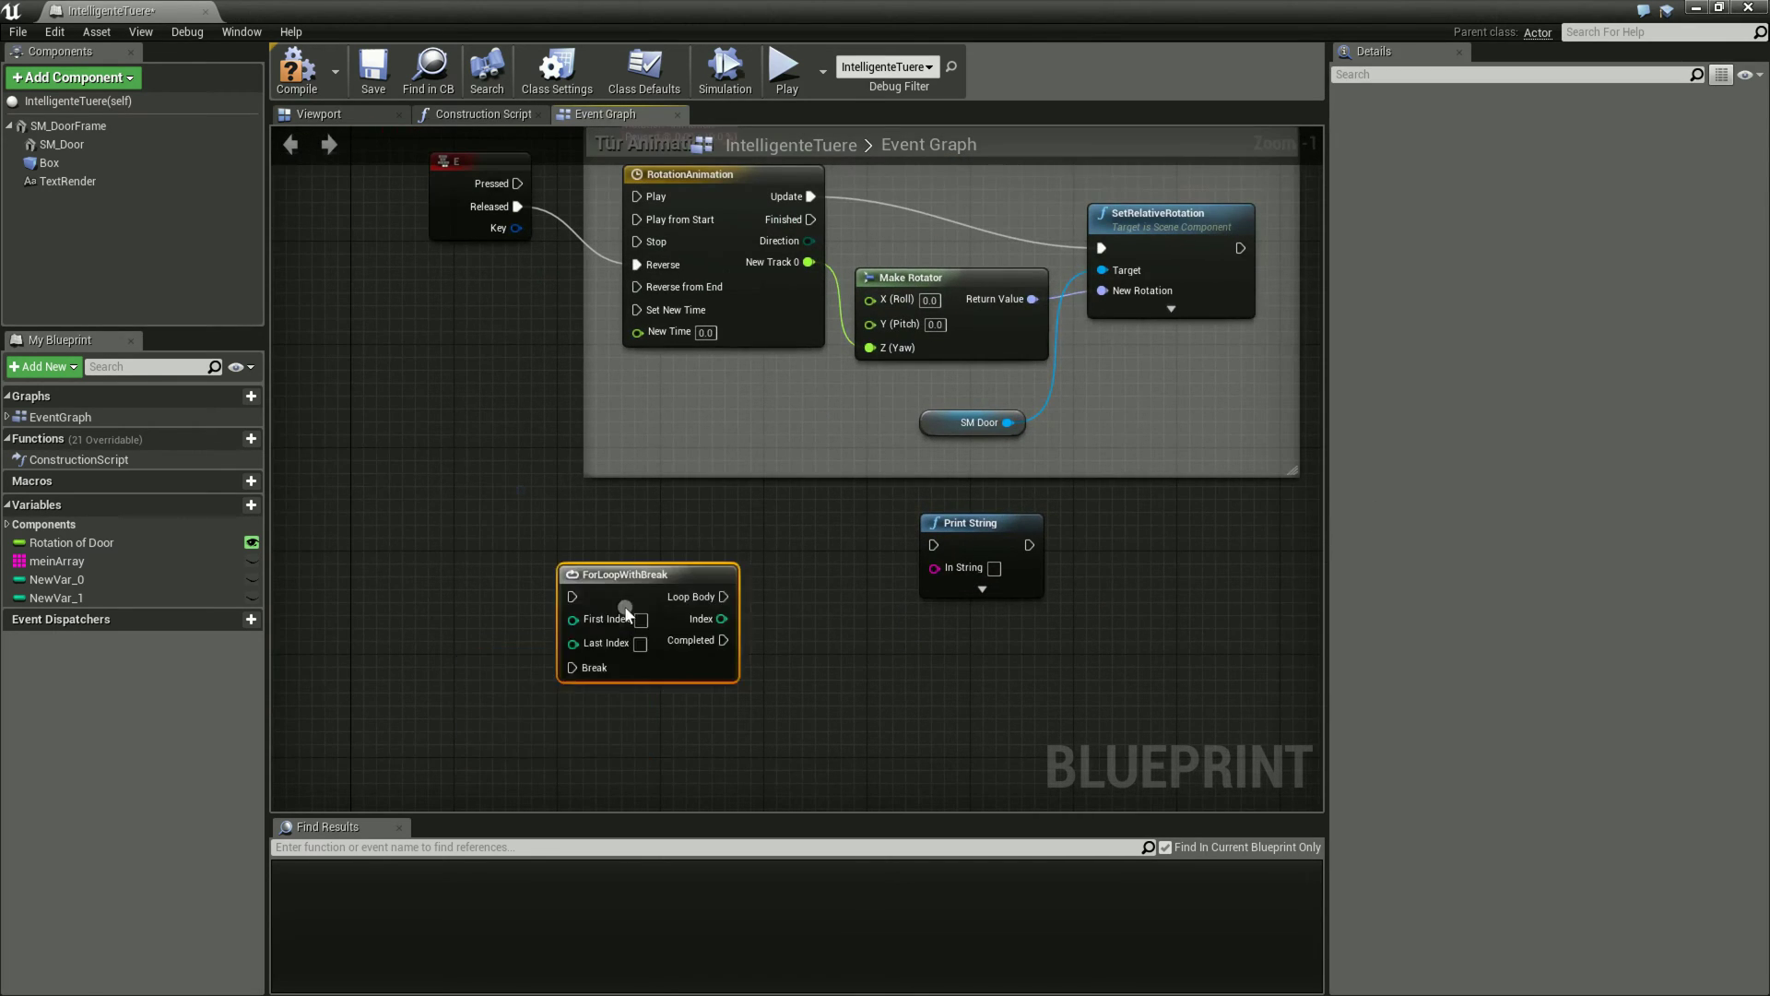
right_drag(880, 572, 903, 605)
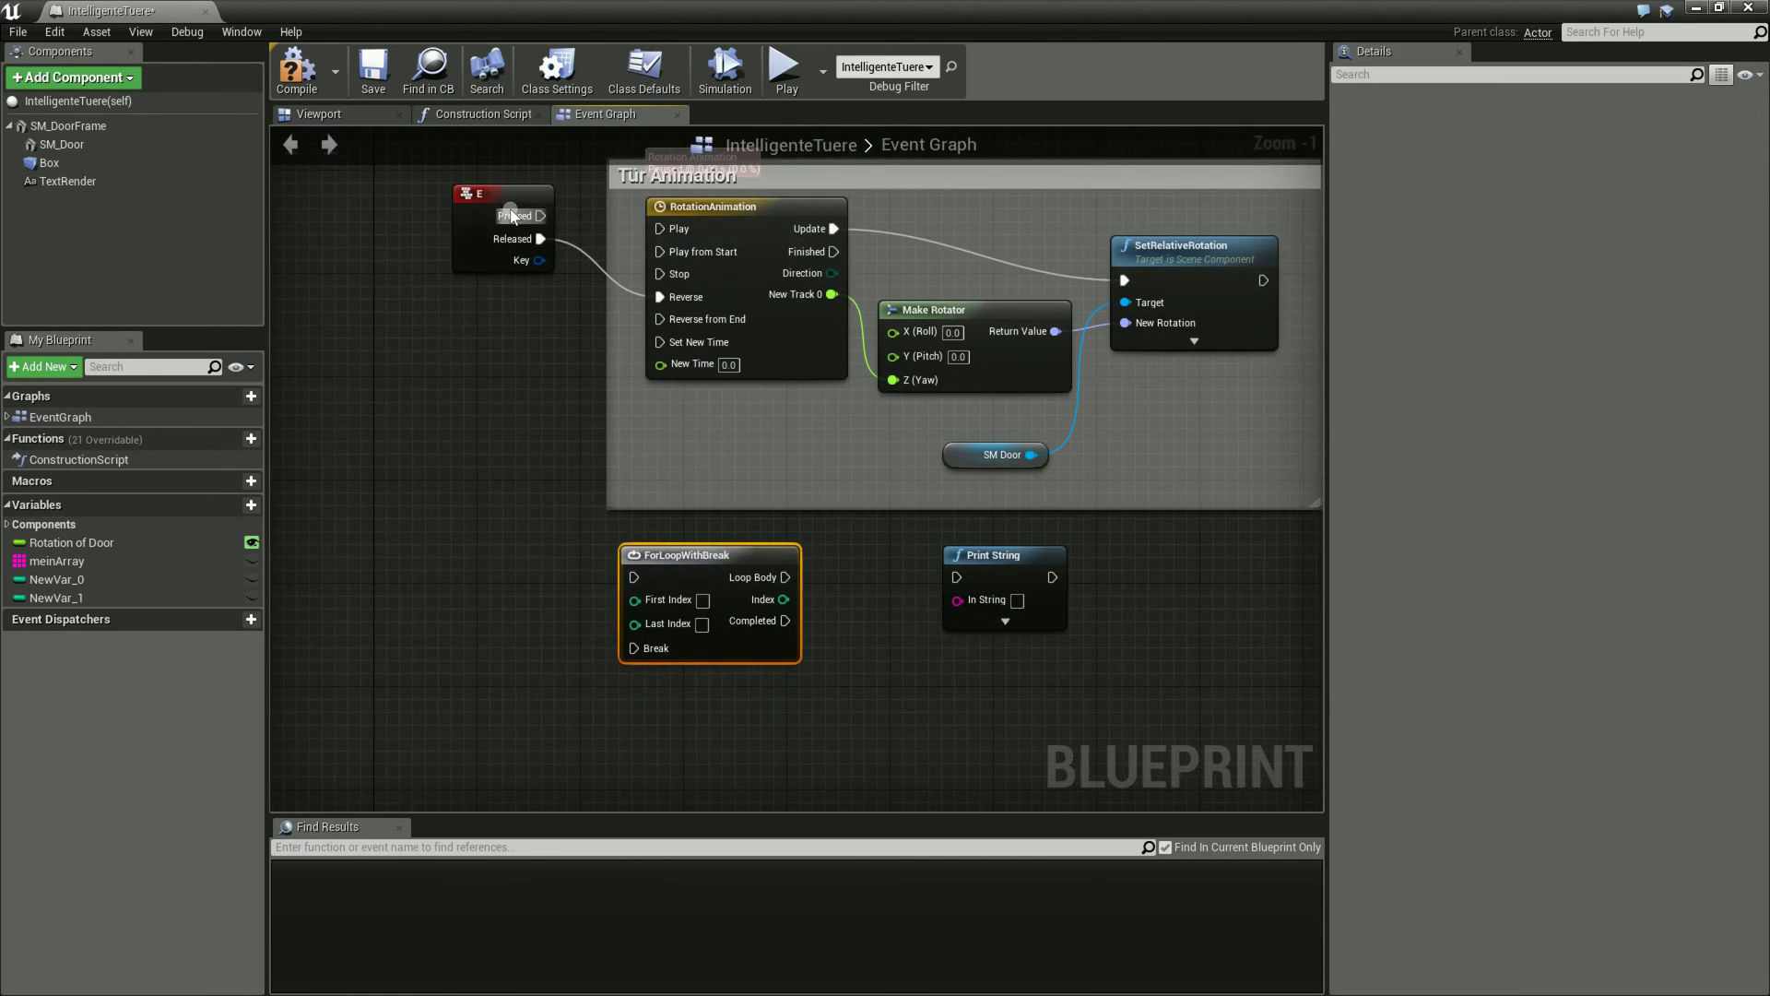
mouse_move(523, 216)
mouse_down()
mouse_move(432, 277)
mouse_move(418, 250)
mouse_move(634, 577)
mouse_up()
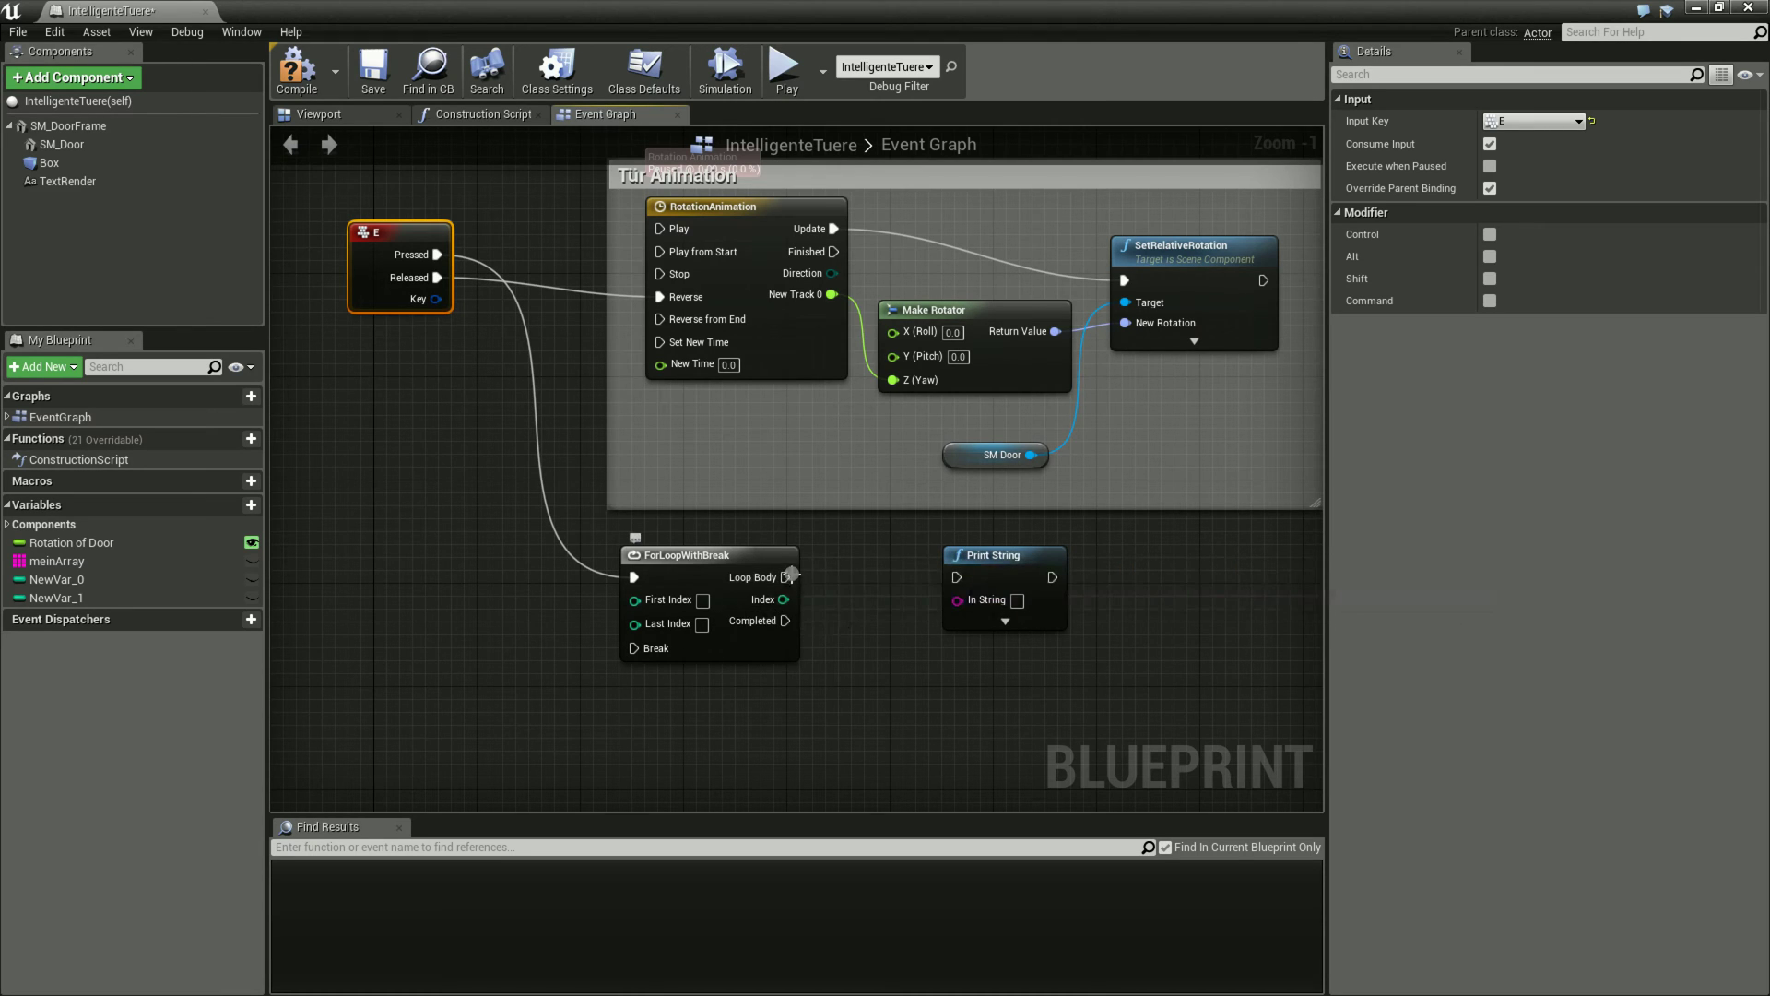
- Set the ForLoopWithBreak Last Index to 100
click(702, 625)
text(10)
click(820, 646)
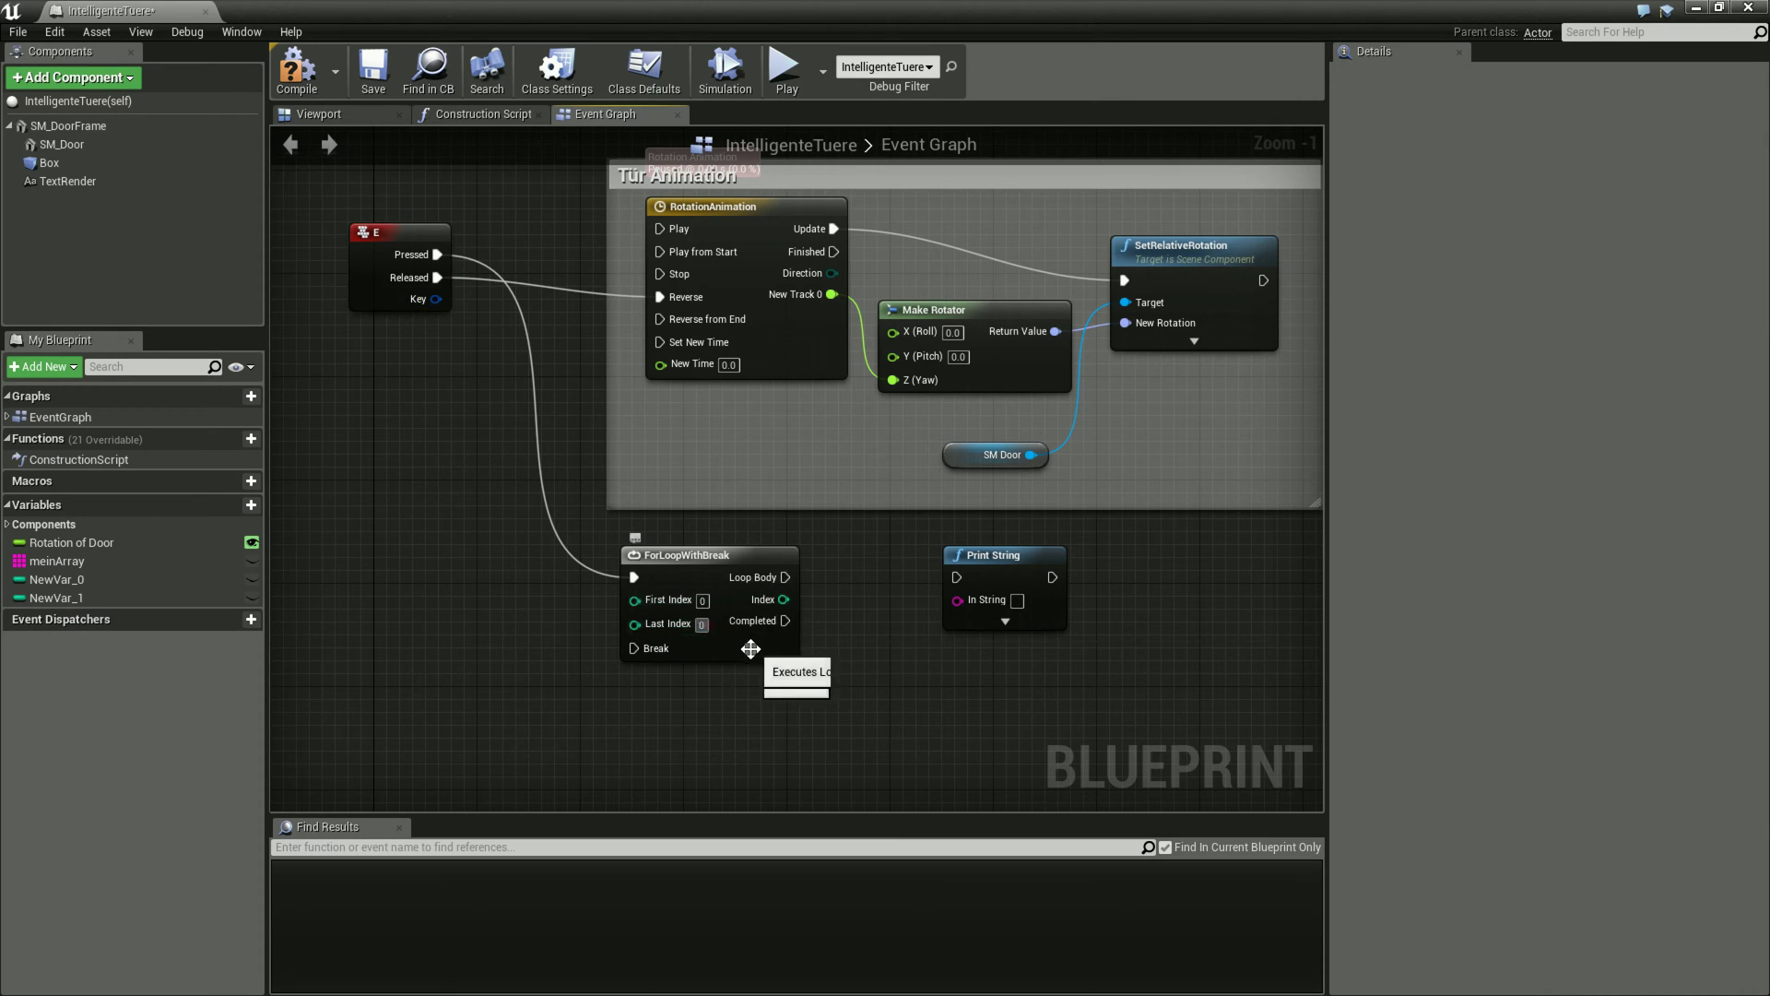
text(10)
key(Return)
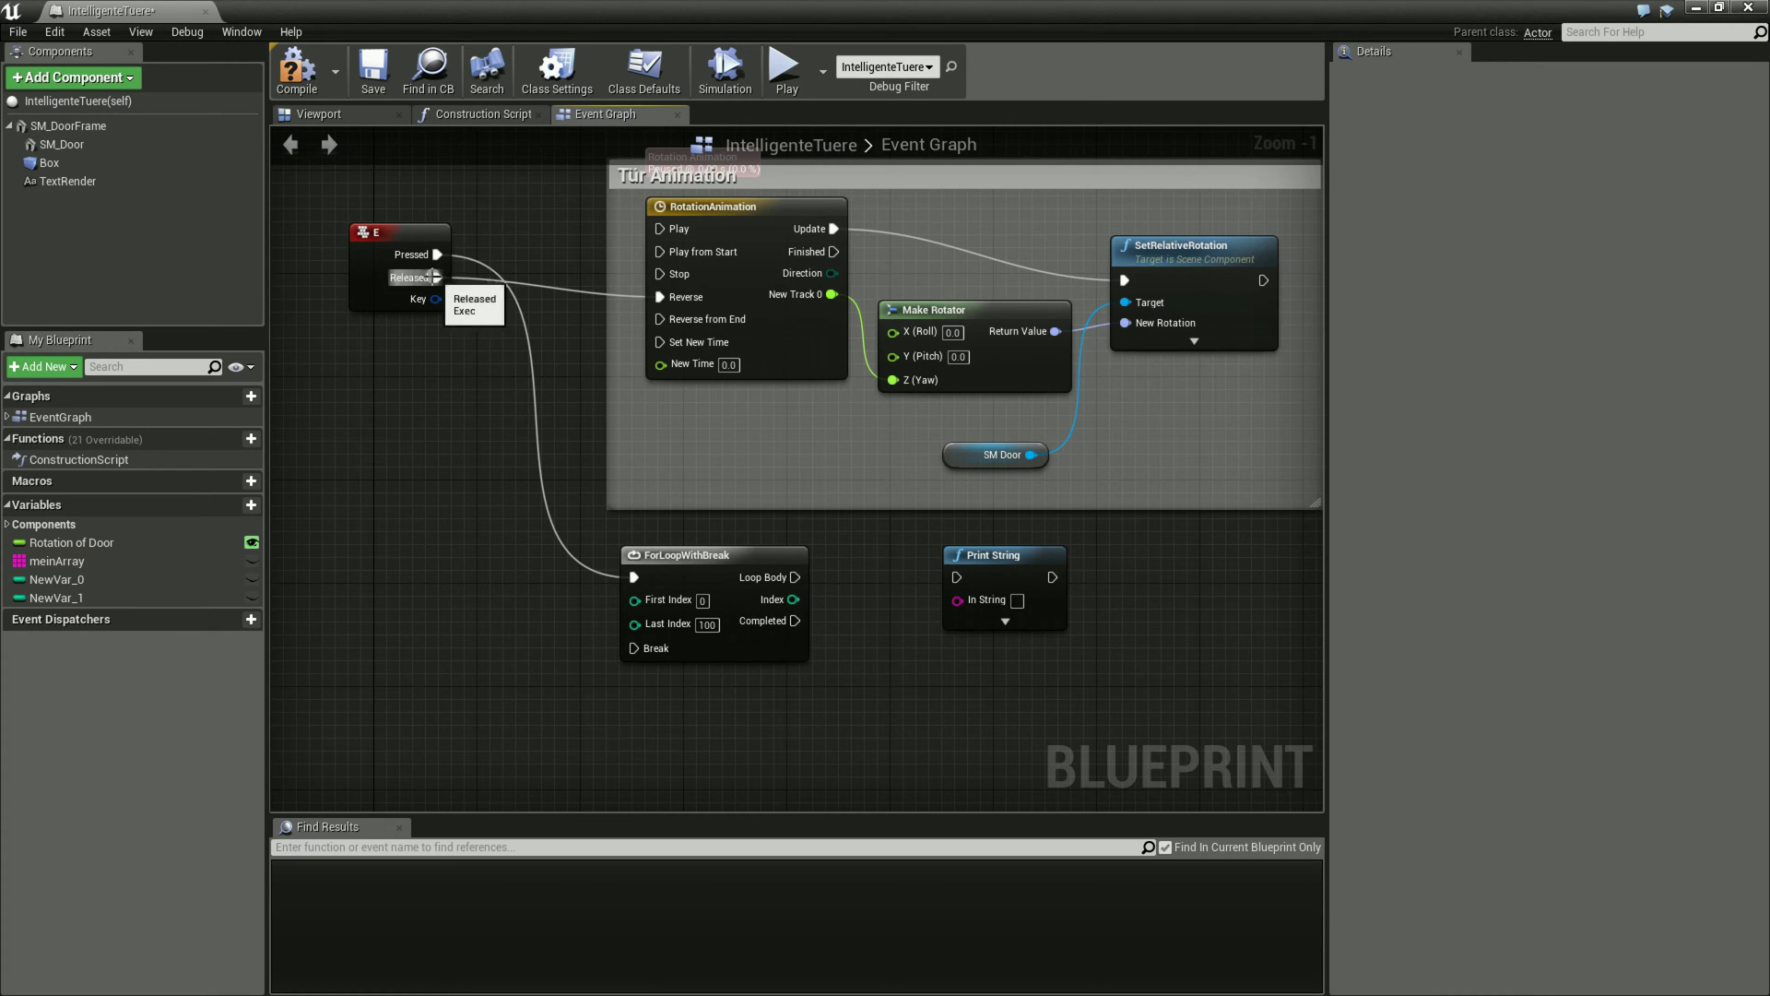
- Wire E Released to Break, Loop Body and Index to Print String, Completed to RotationAnimation Play
drag(434, 279, 637, 650)
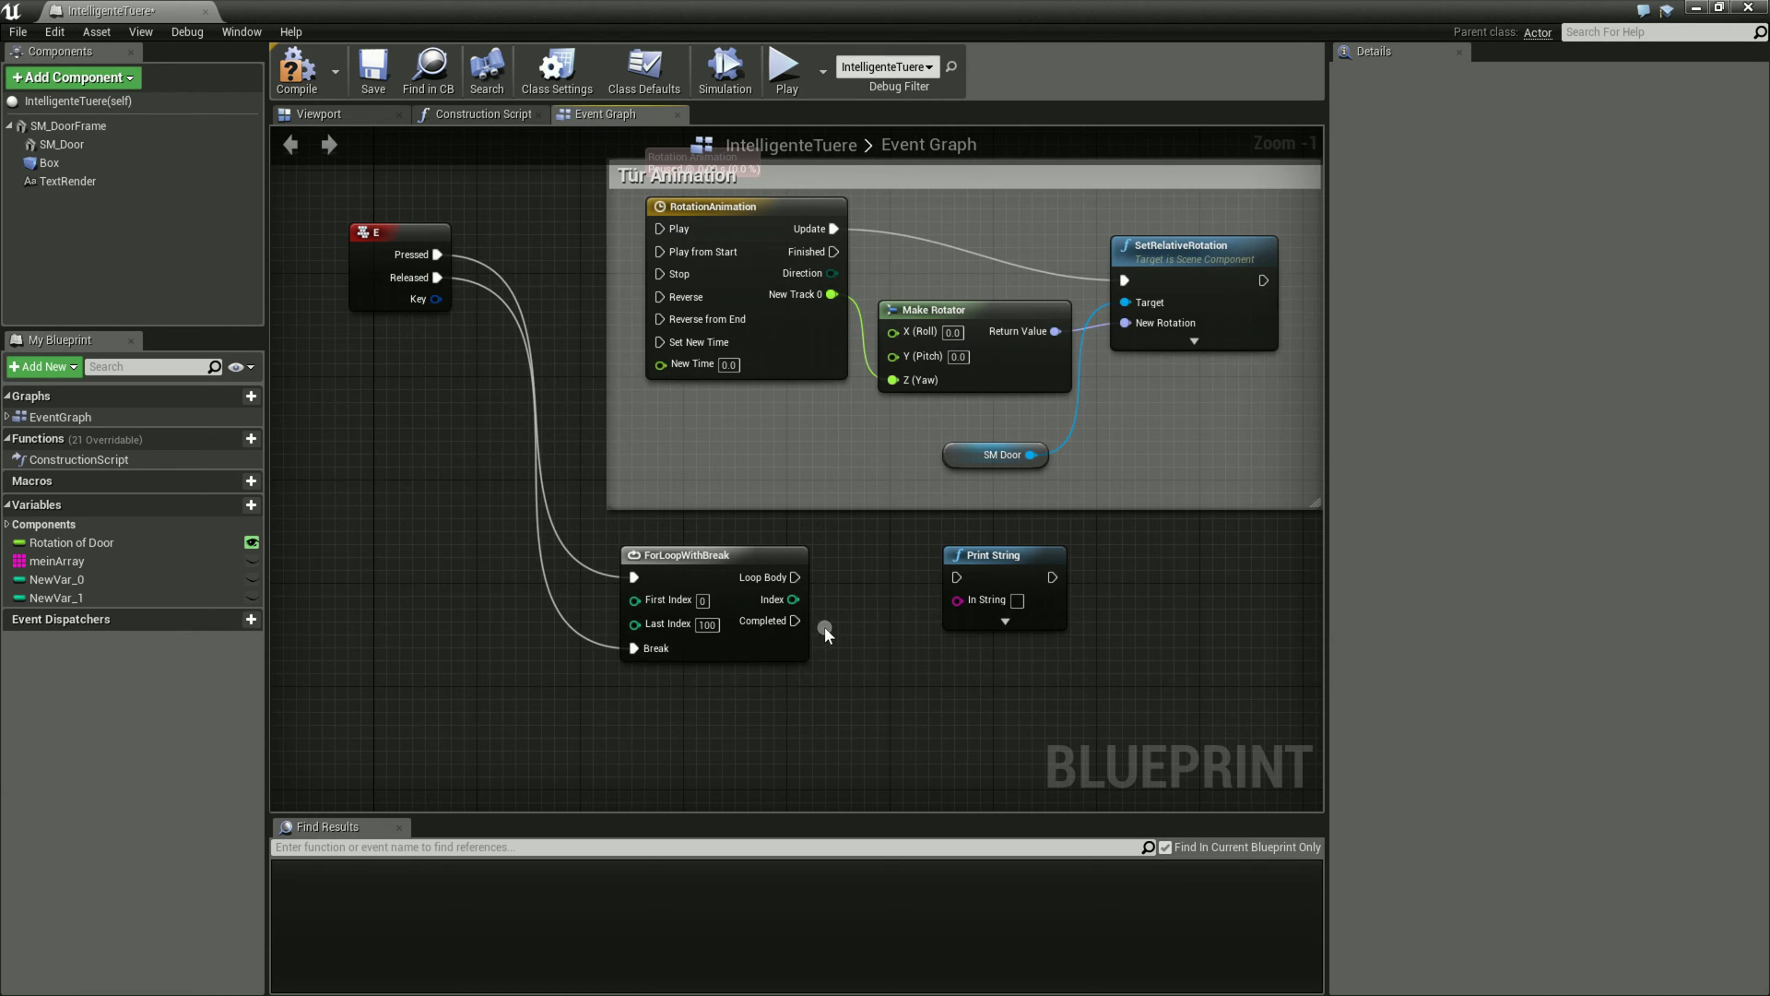
drag(794, 578, 956, 577)
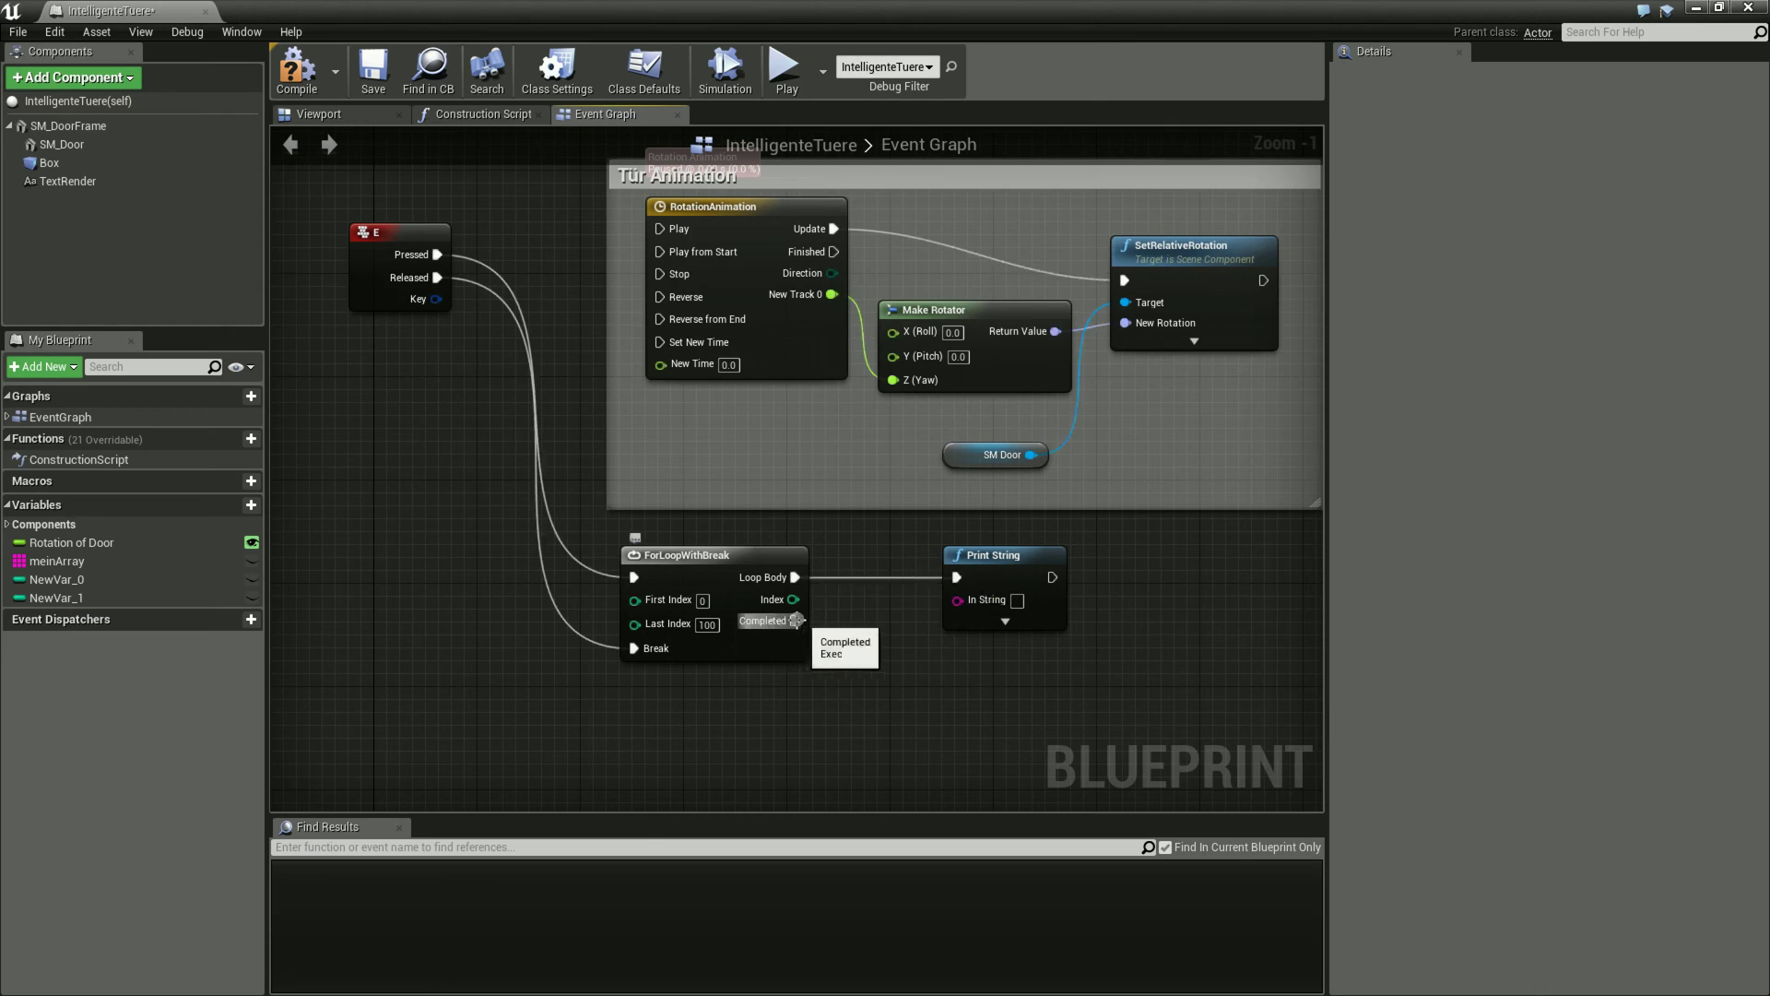
drag(793, 621, 660, 229)
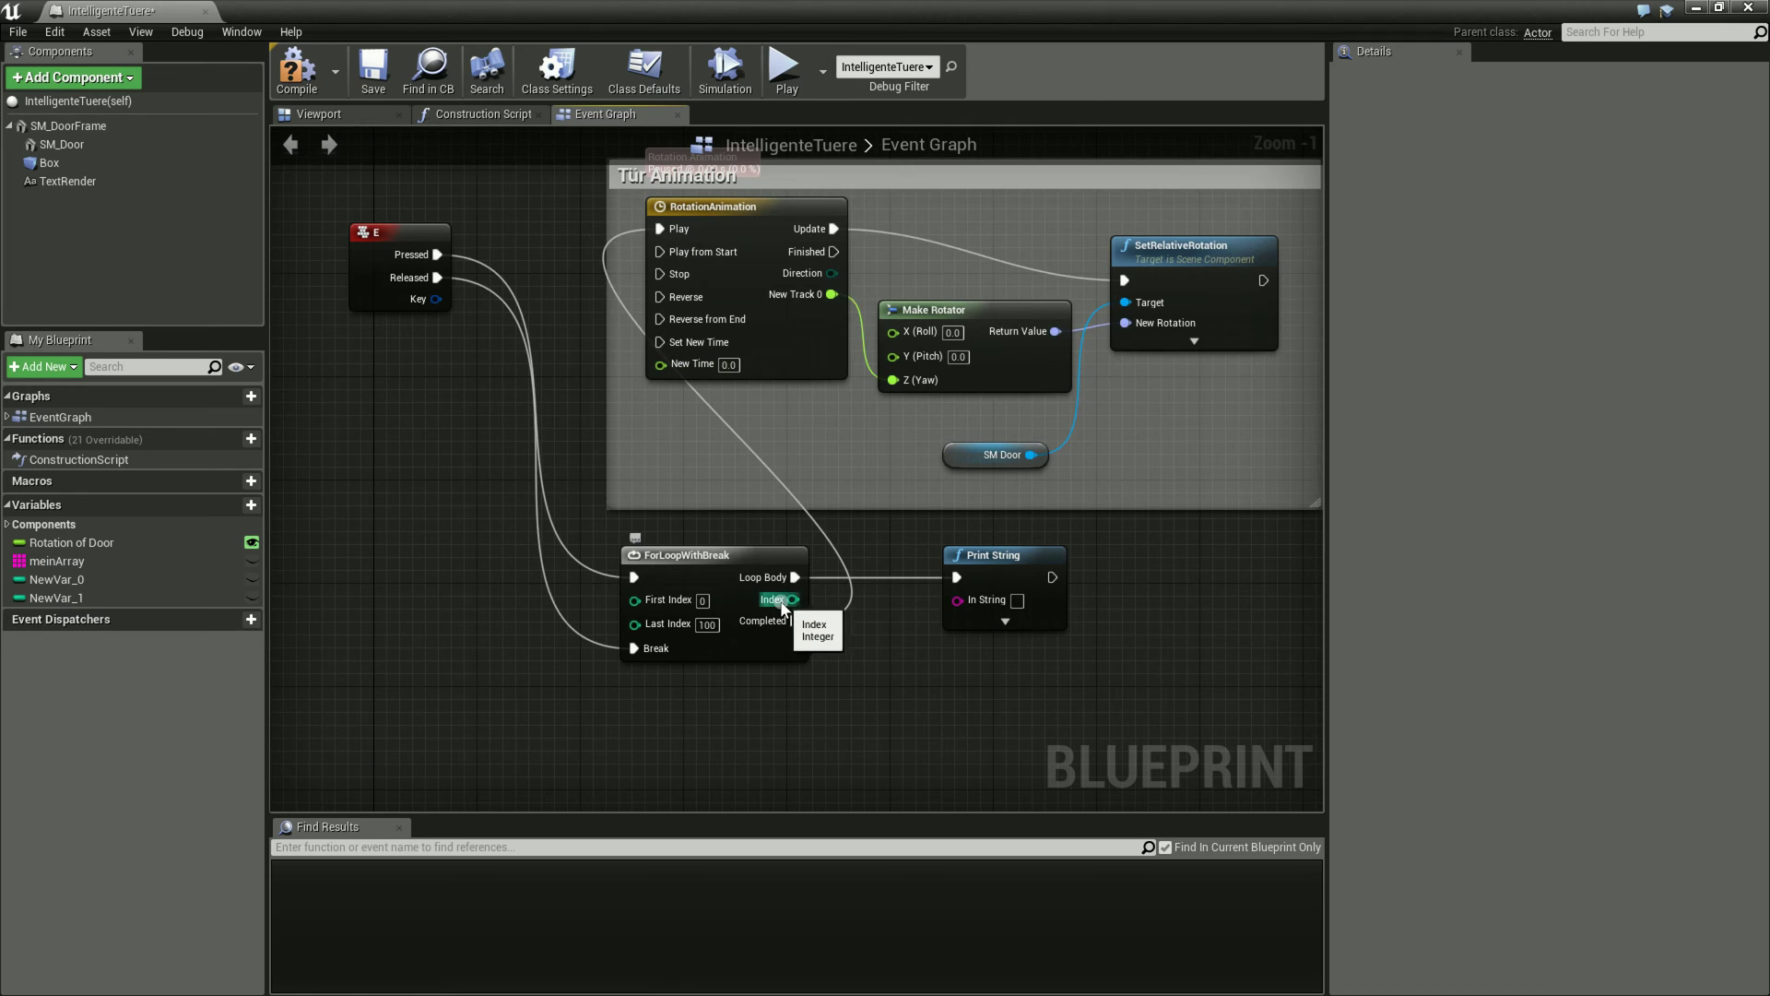
drag(792, 599, 957, 599)
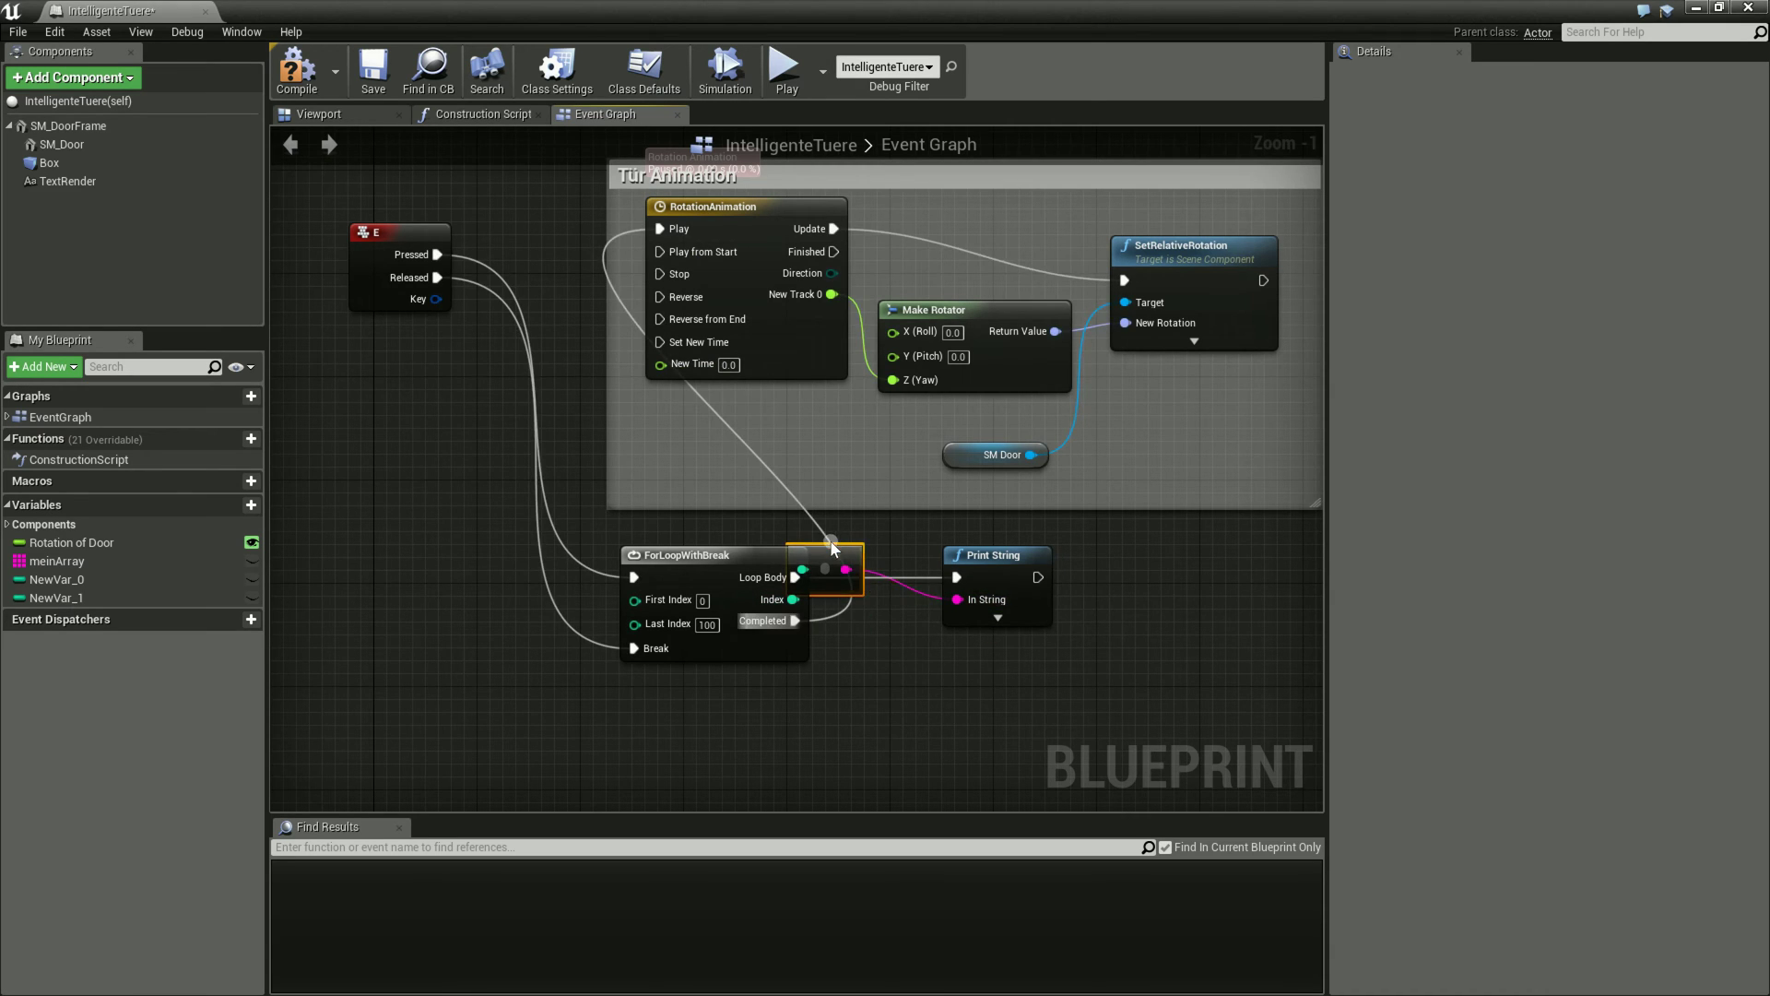
drag(832, 548, 944, 661)
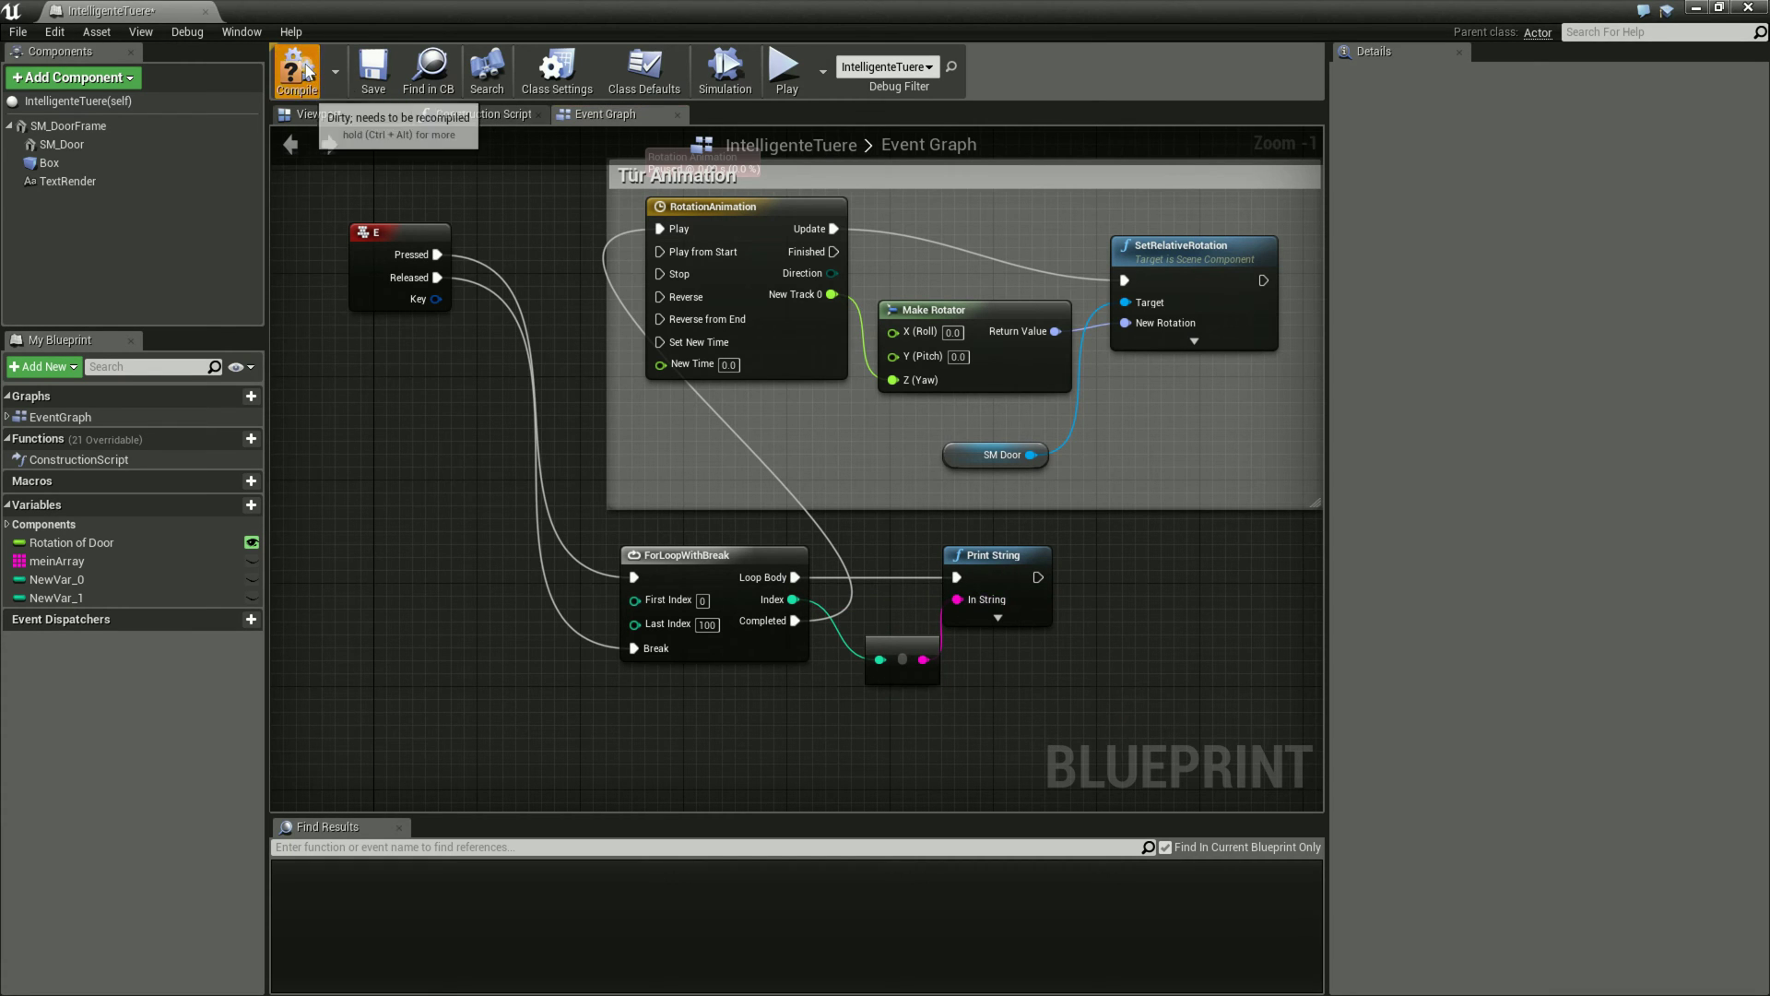
- Play the level, press E at the door to print indices to 100 and open it, then stop
click(785, 69)
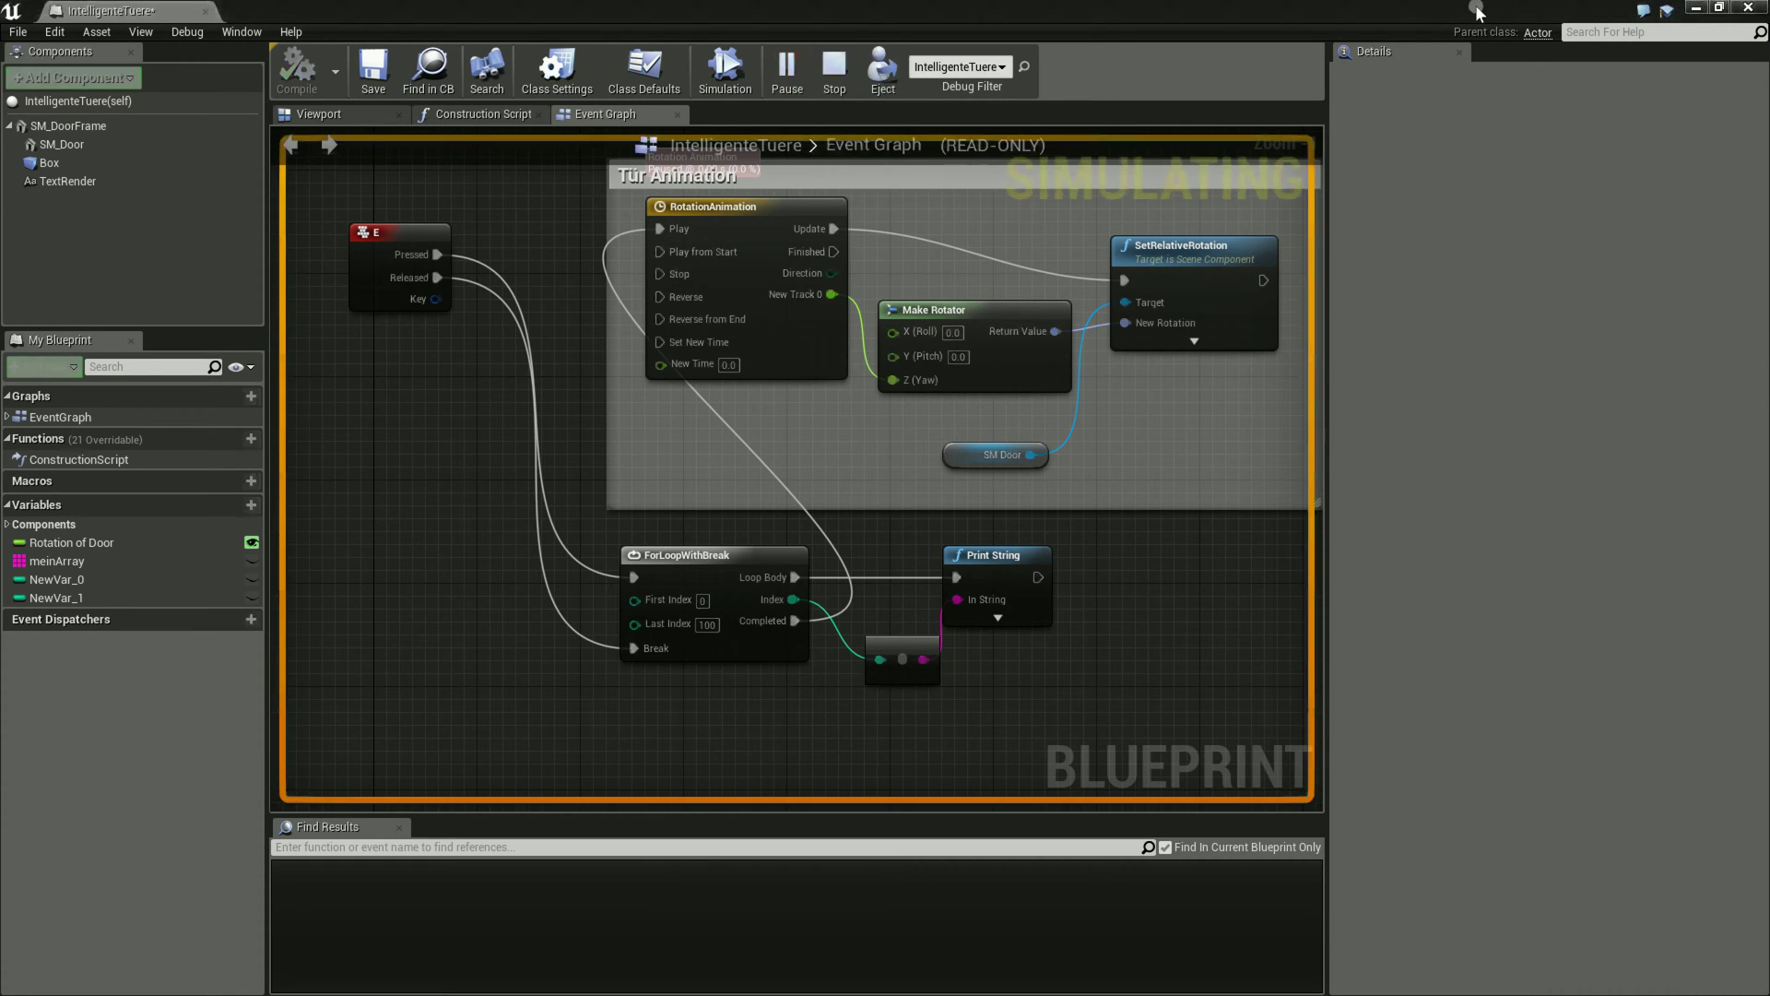
click(1695, 8)
key(w)
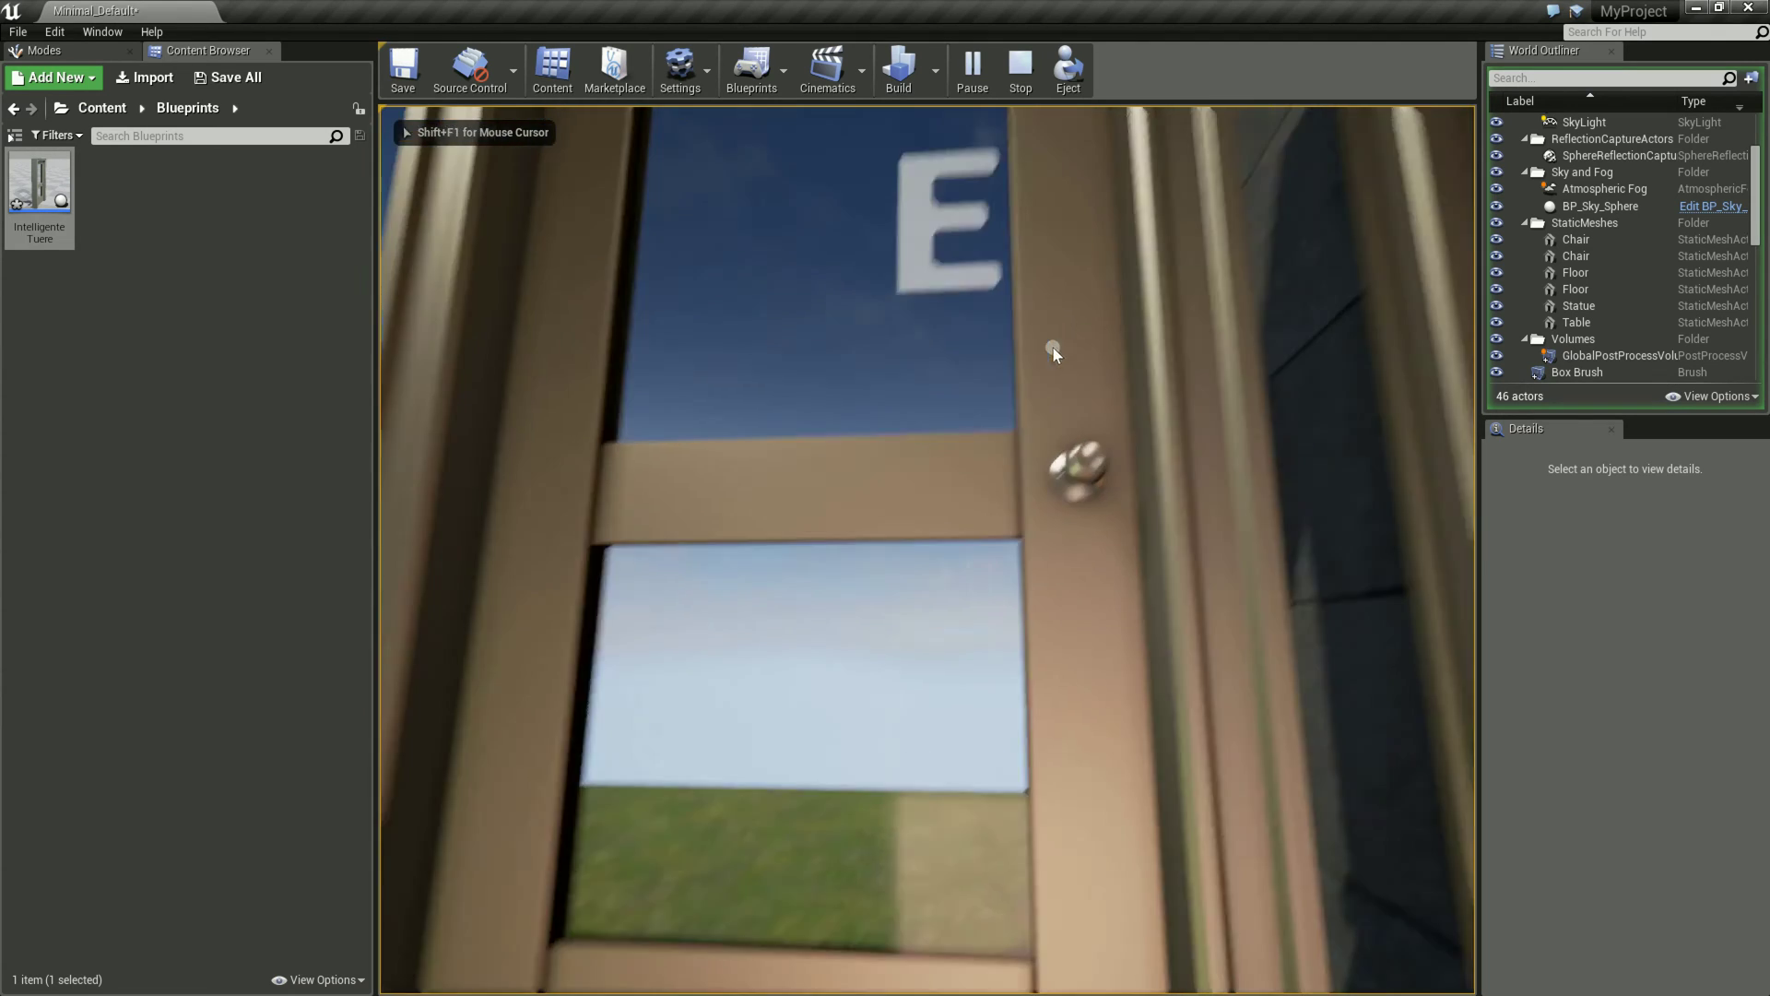
key(s)
key(e)
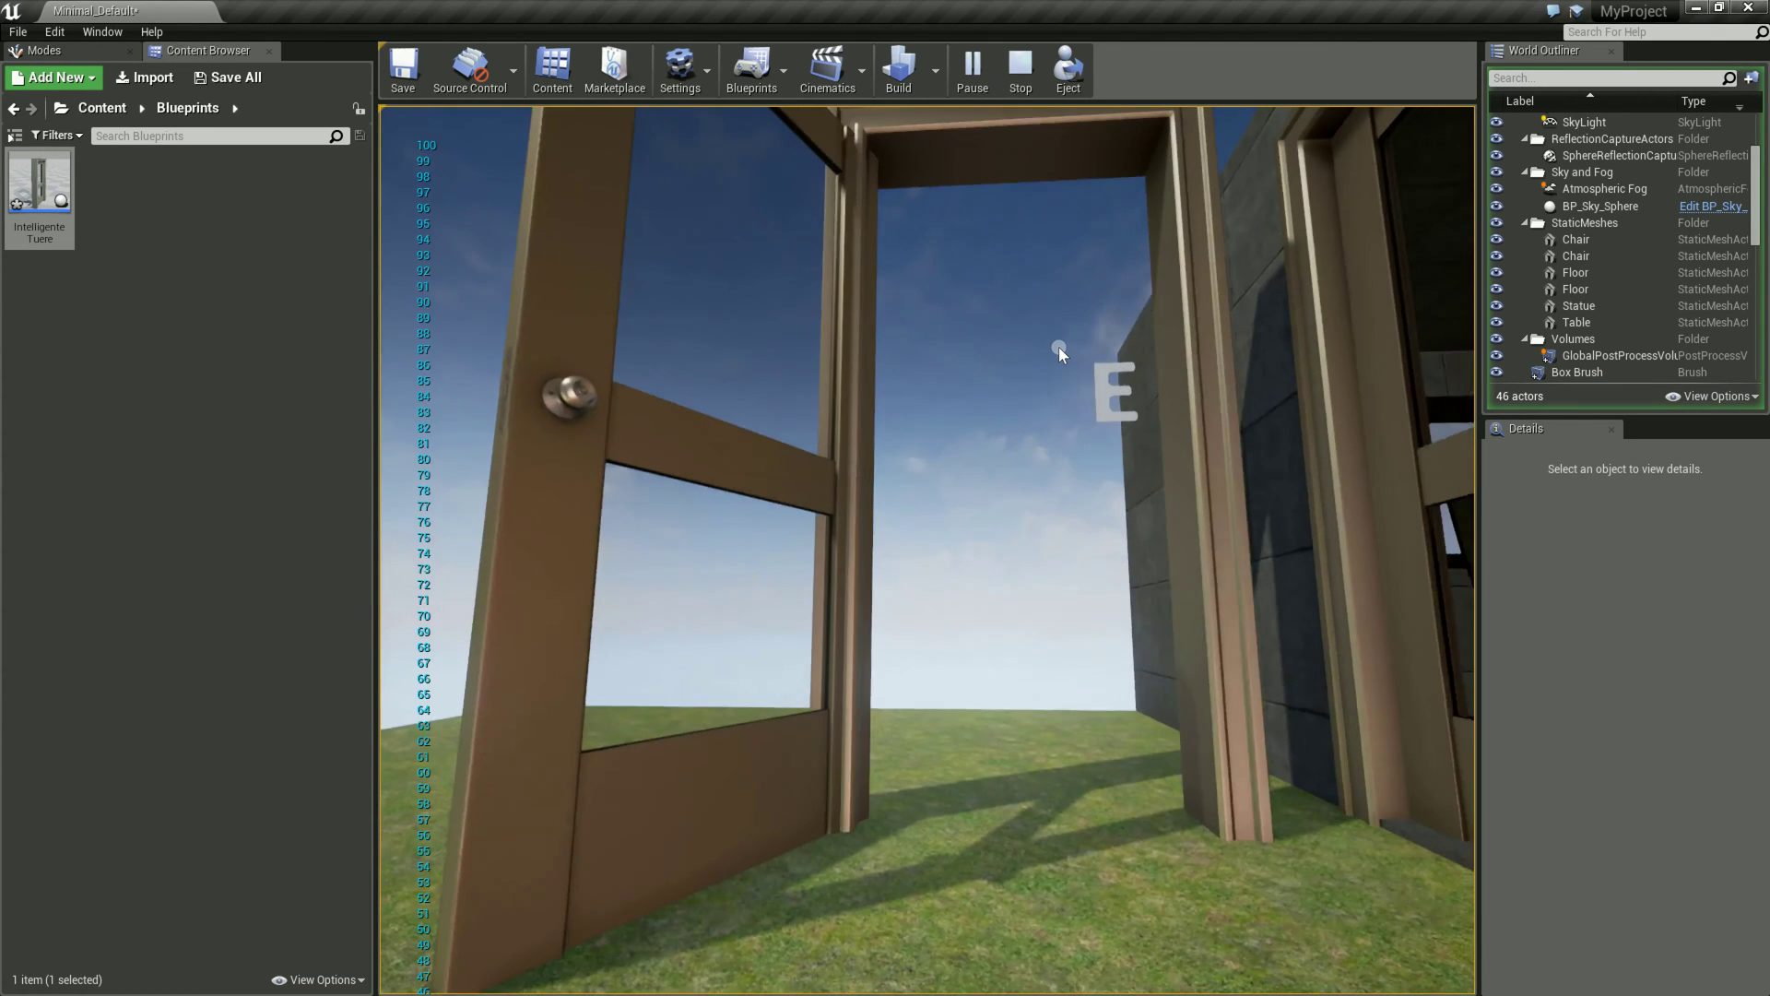
key(Escape)
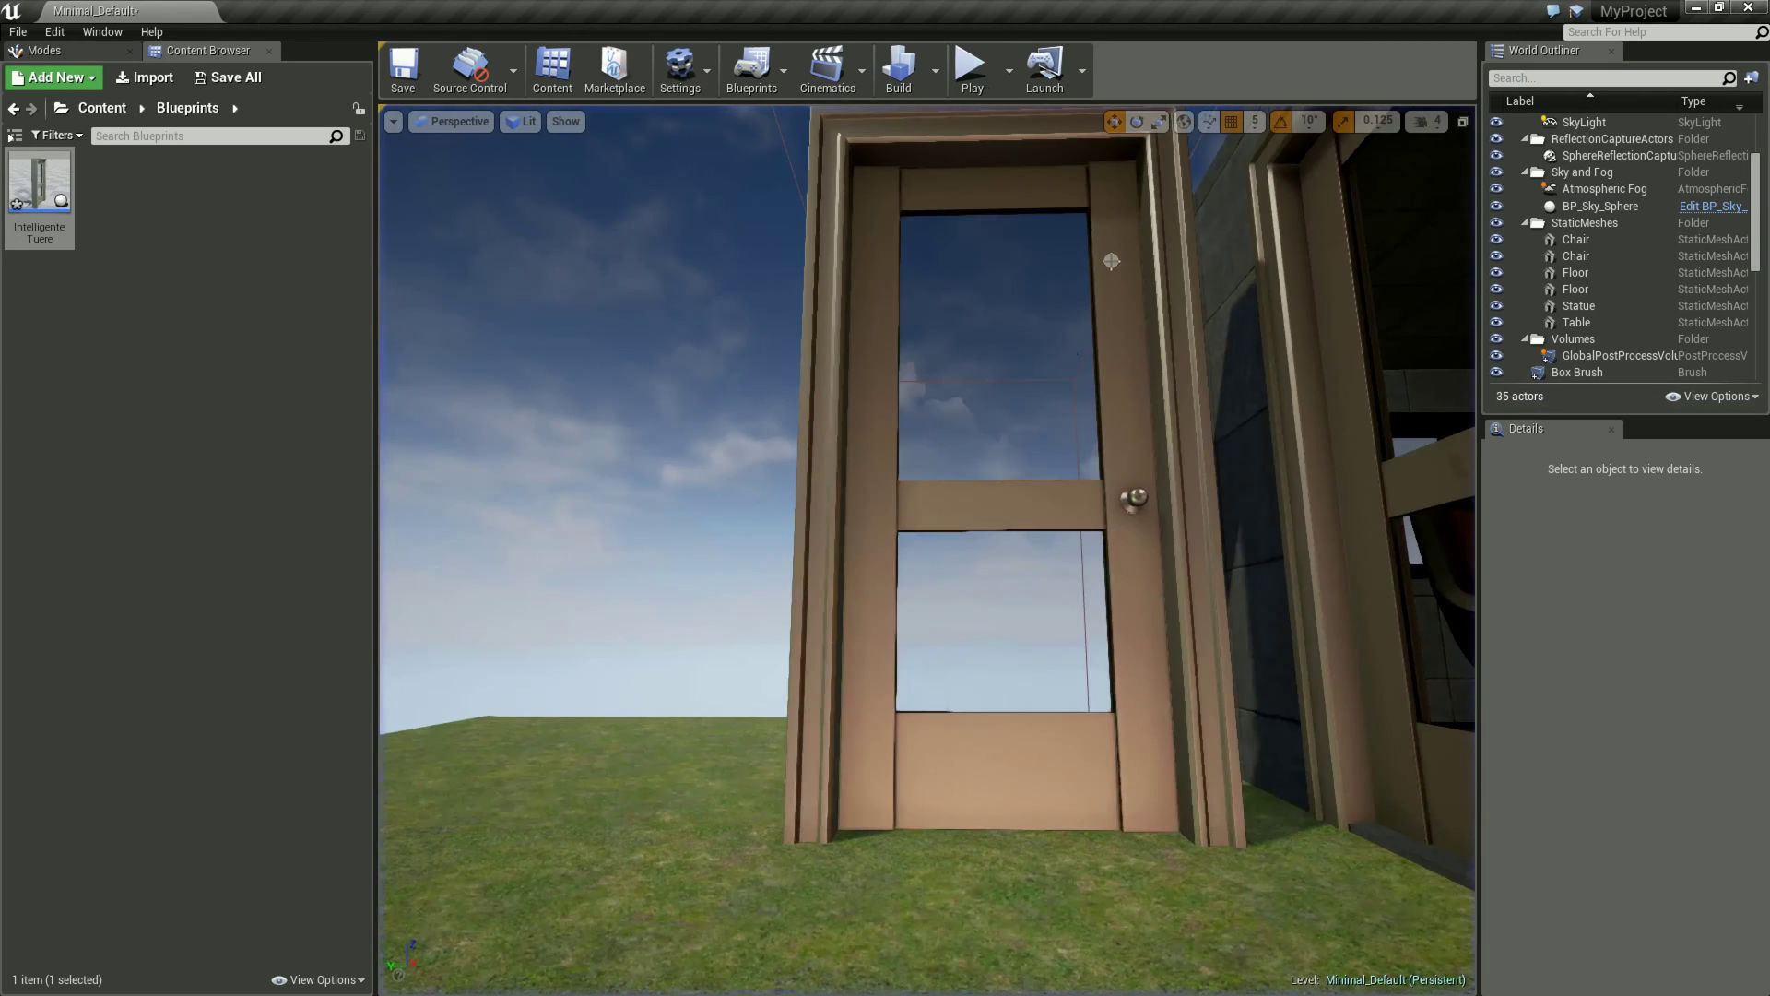
- Open the IntelligenteTuere Blueprint from the Content Browser
double_click(51, 179)
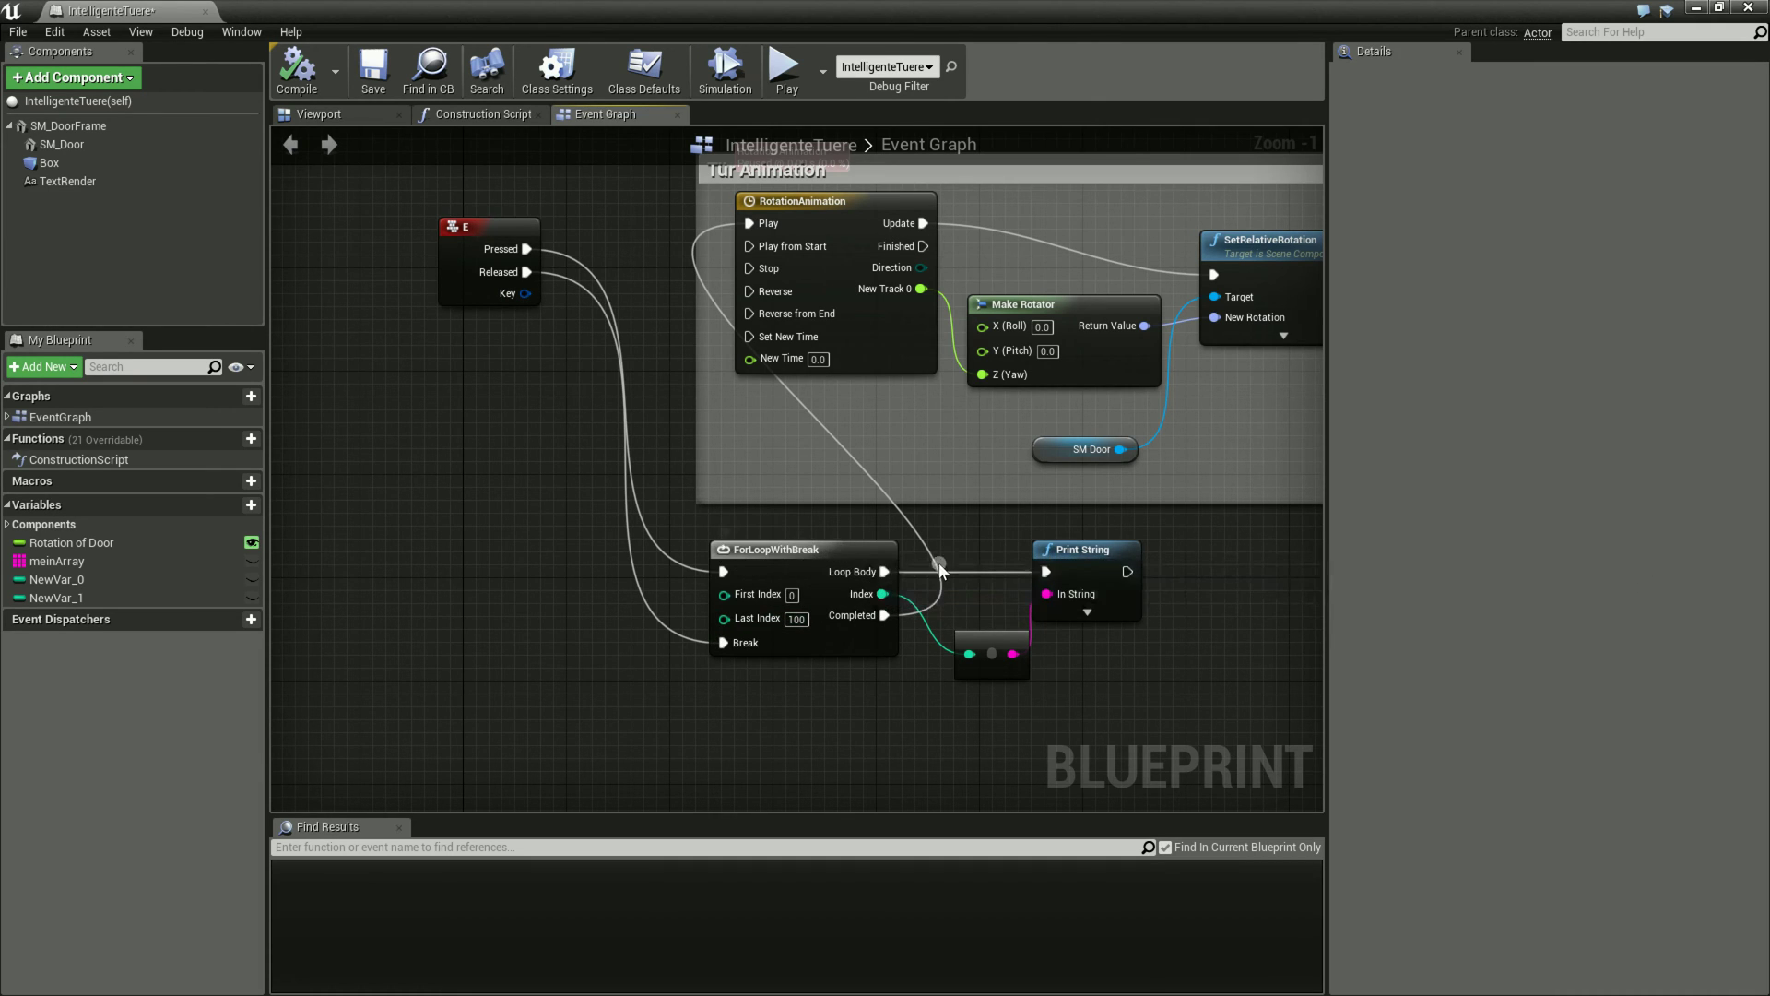
- Reconnect E Pressed to RotationAnimation Play and E Released to Reverse
drag(943, 604, 907, 616)
ctrl+drag(515, 255, 749, 223)
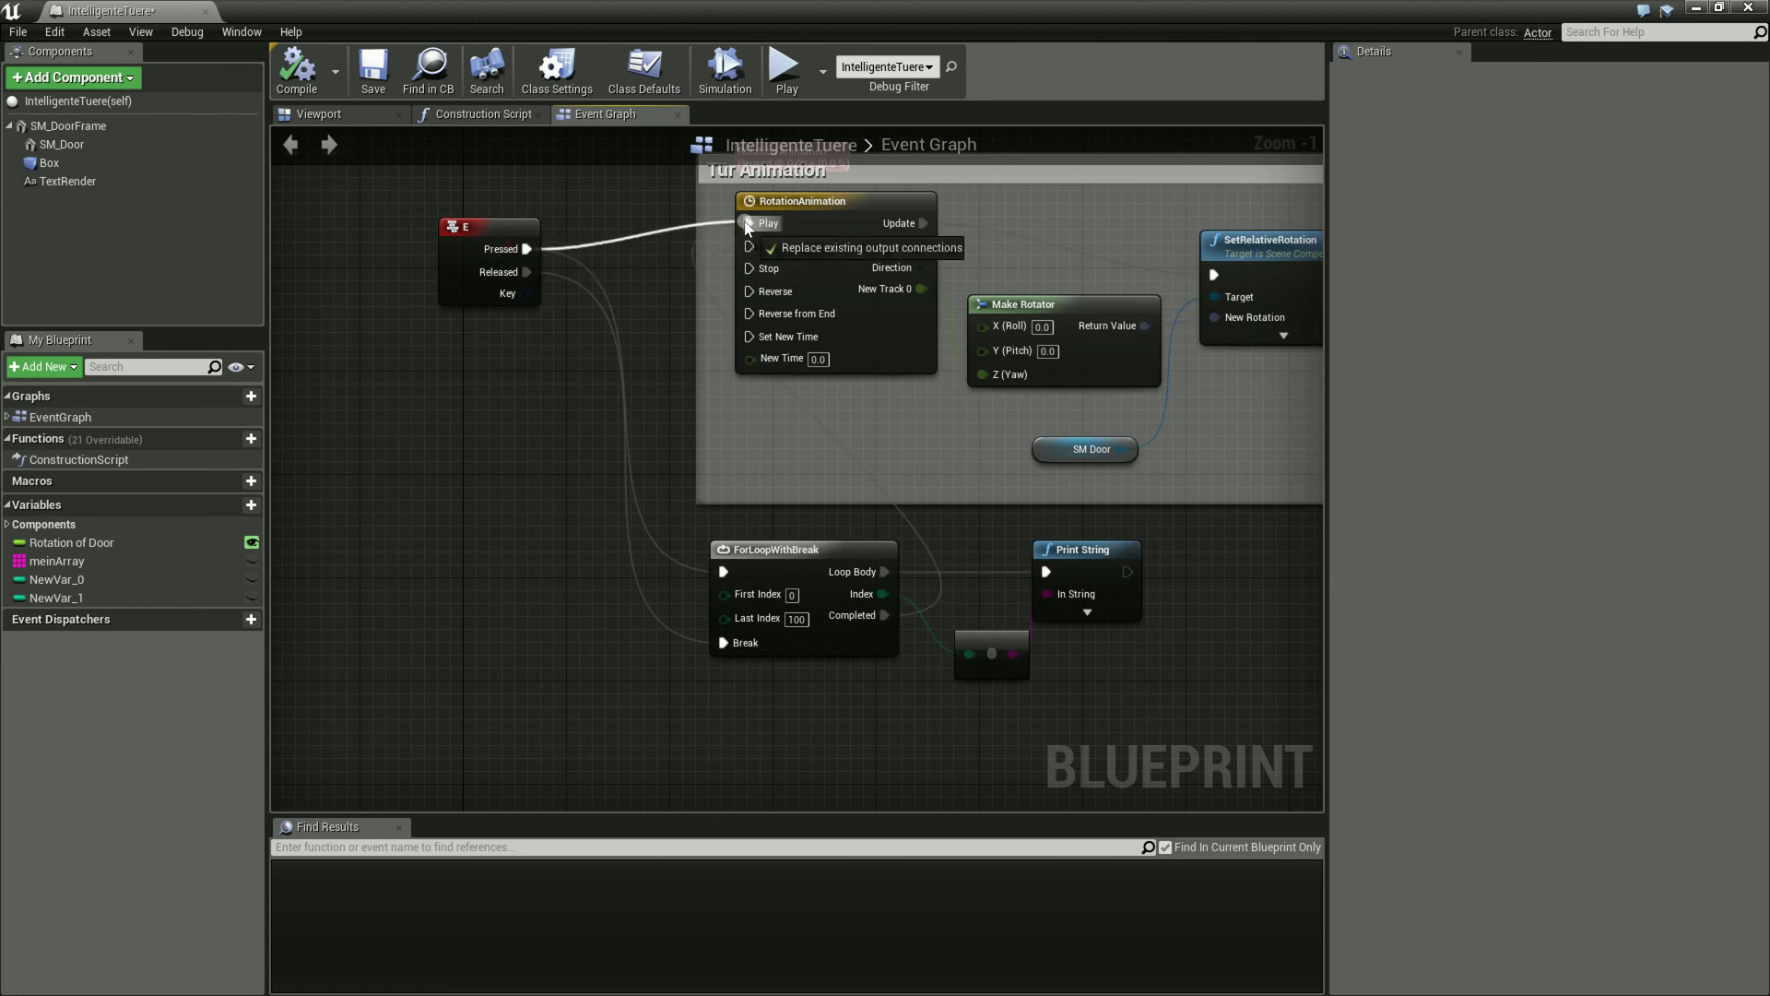
ctrl+drag(516, 274, 735, 301)
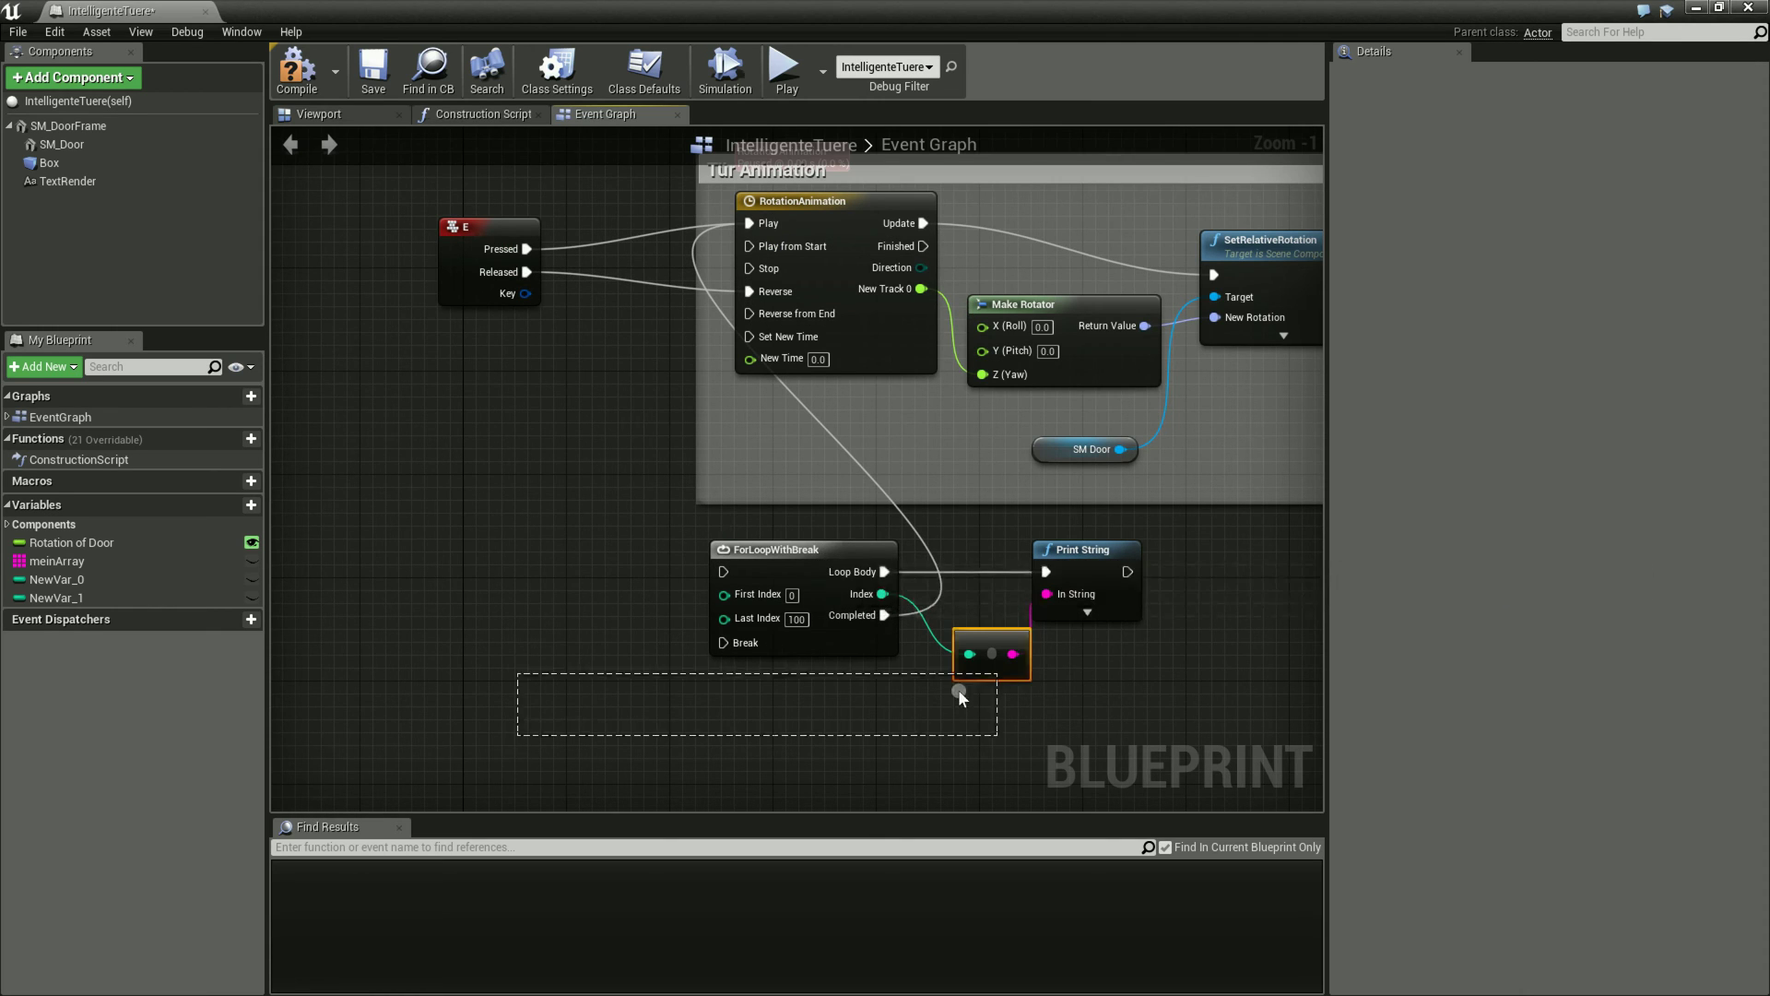
- Delete the ForLoopWithBreak, Print String and conversion nodes
drag(959, 688, 1219, 544)
key(Delete)
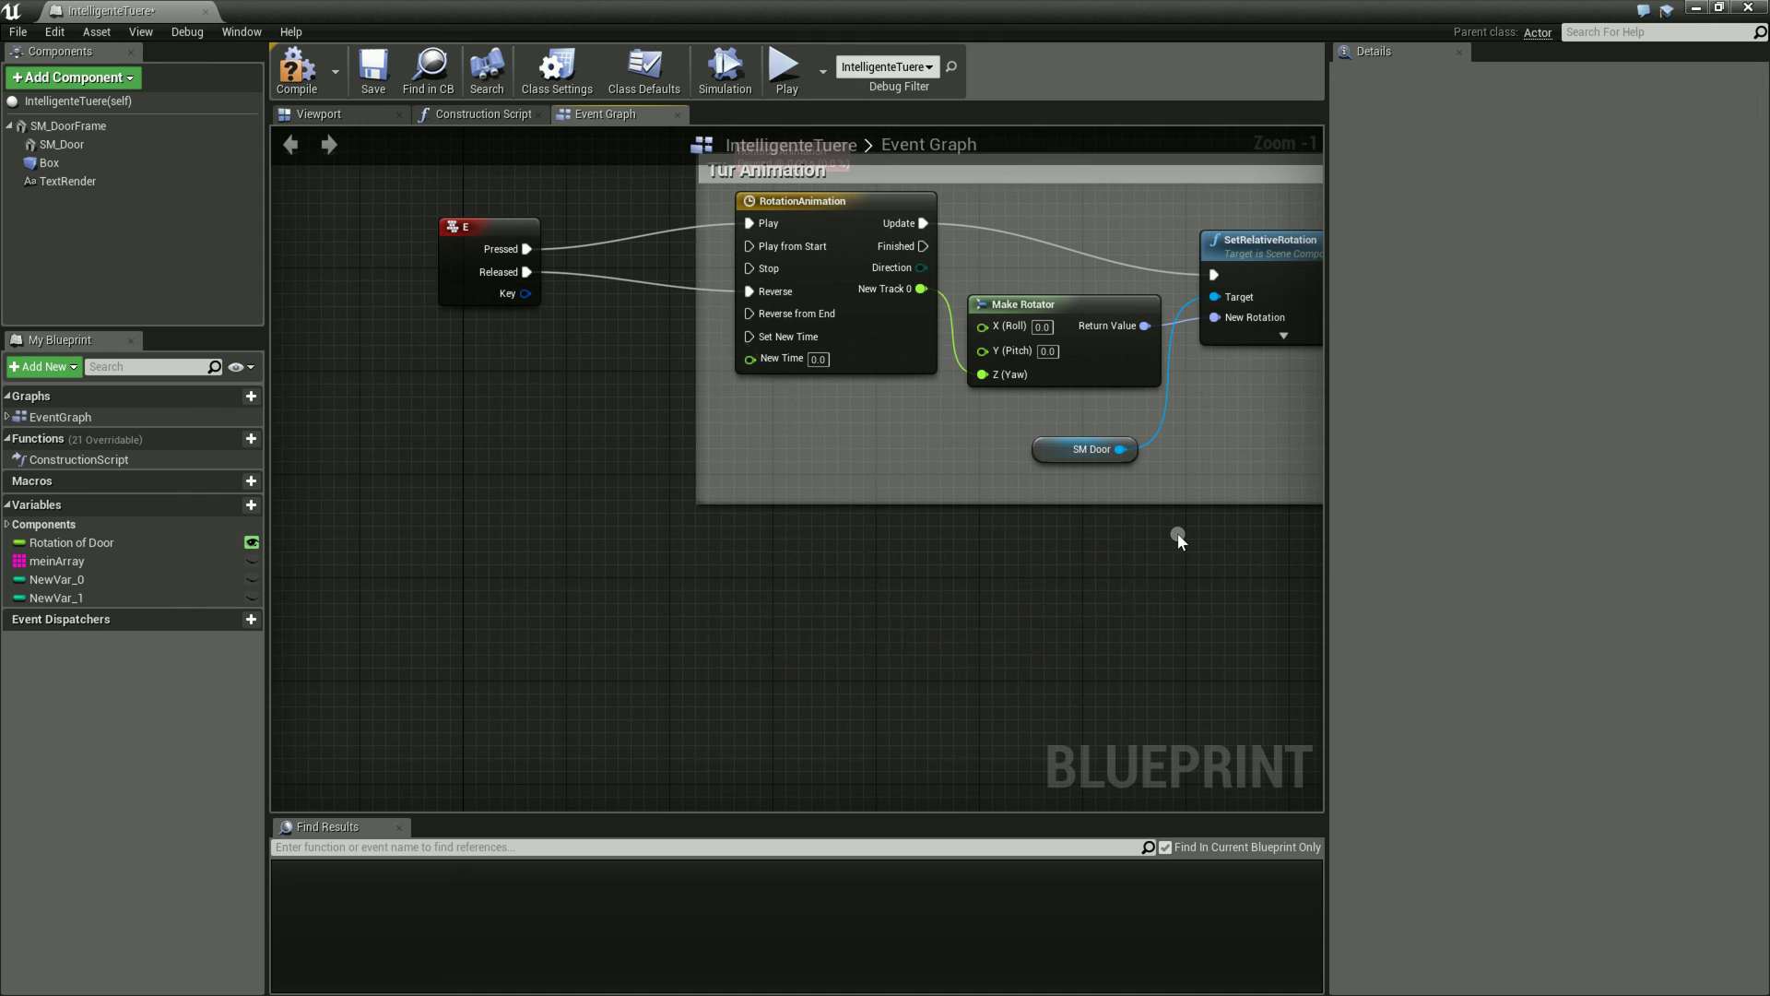
right_drag(1176, 533, 1014, 594)
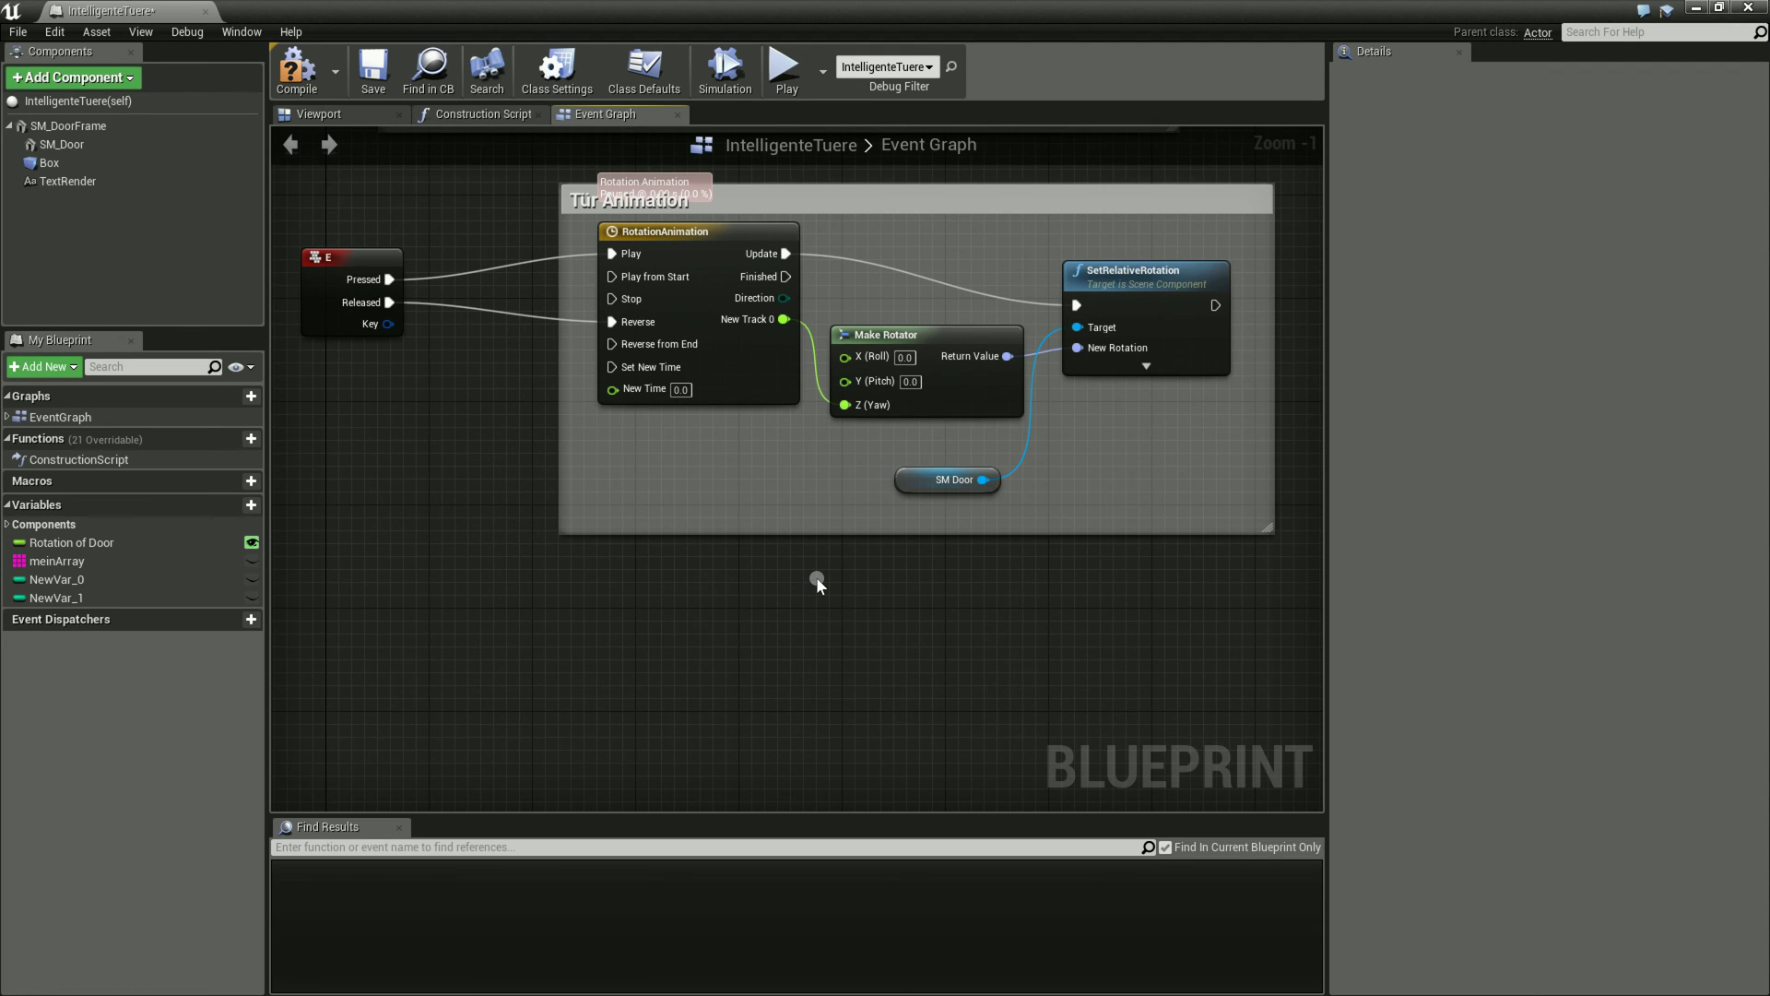
click(719, 256)
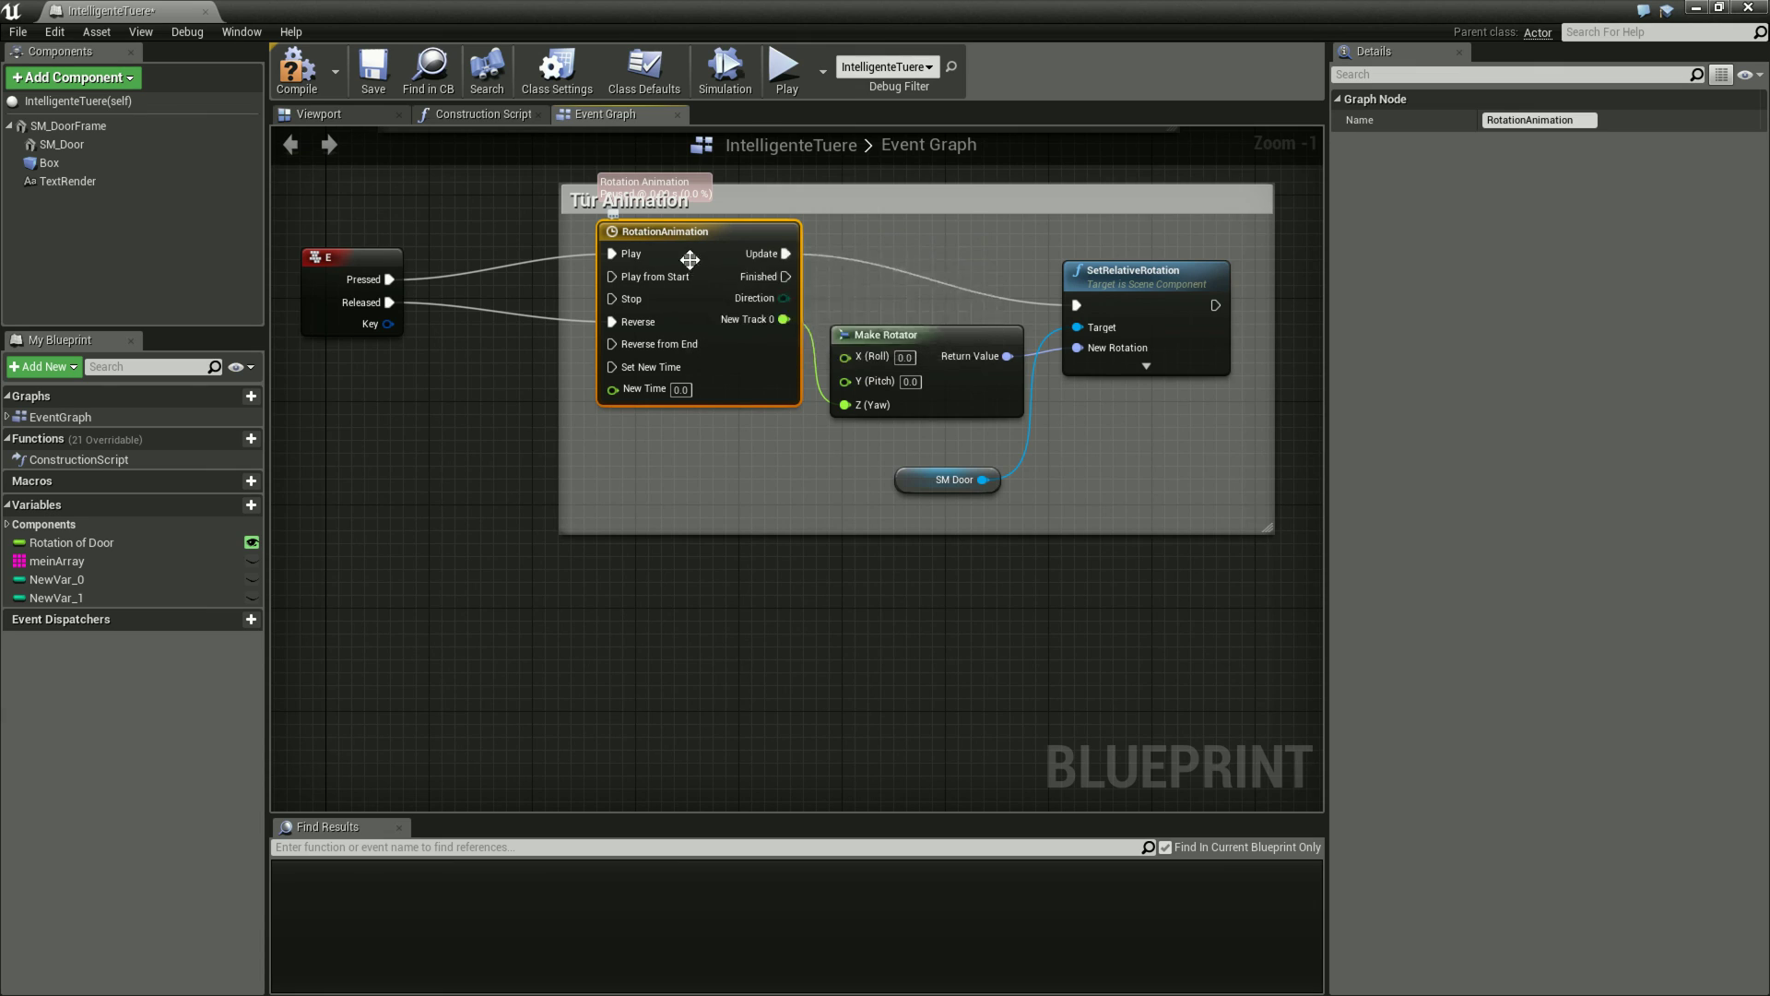
click(693, 607)
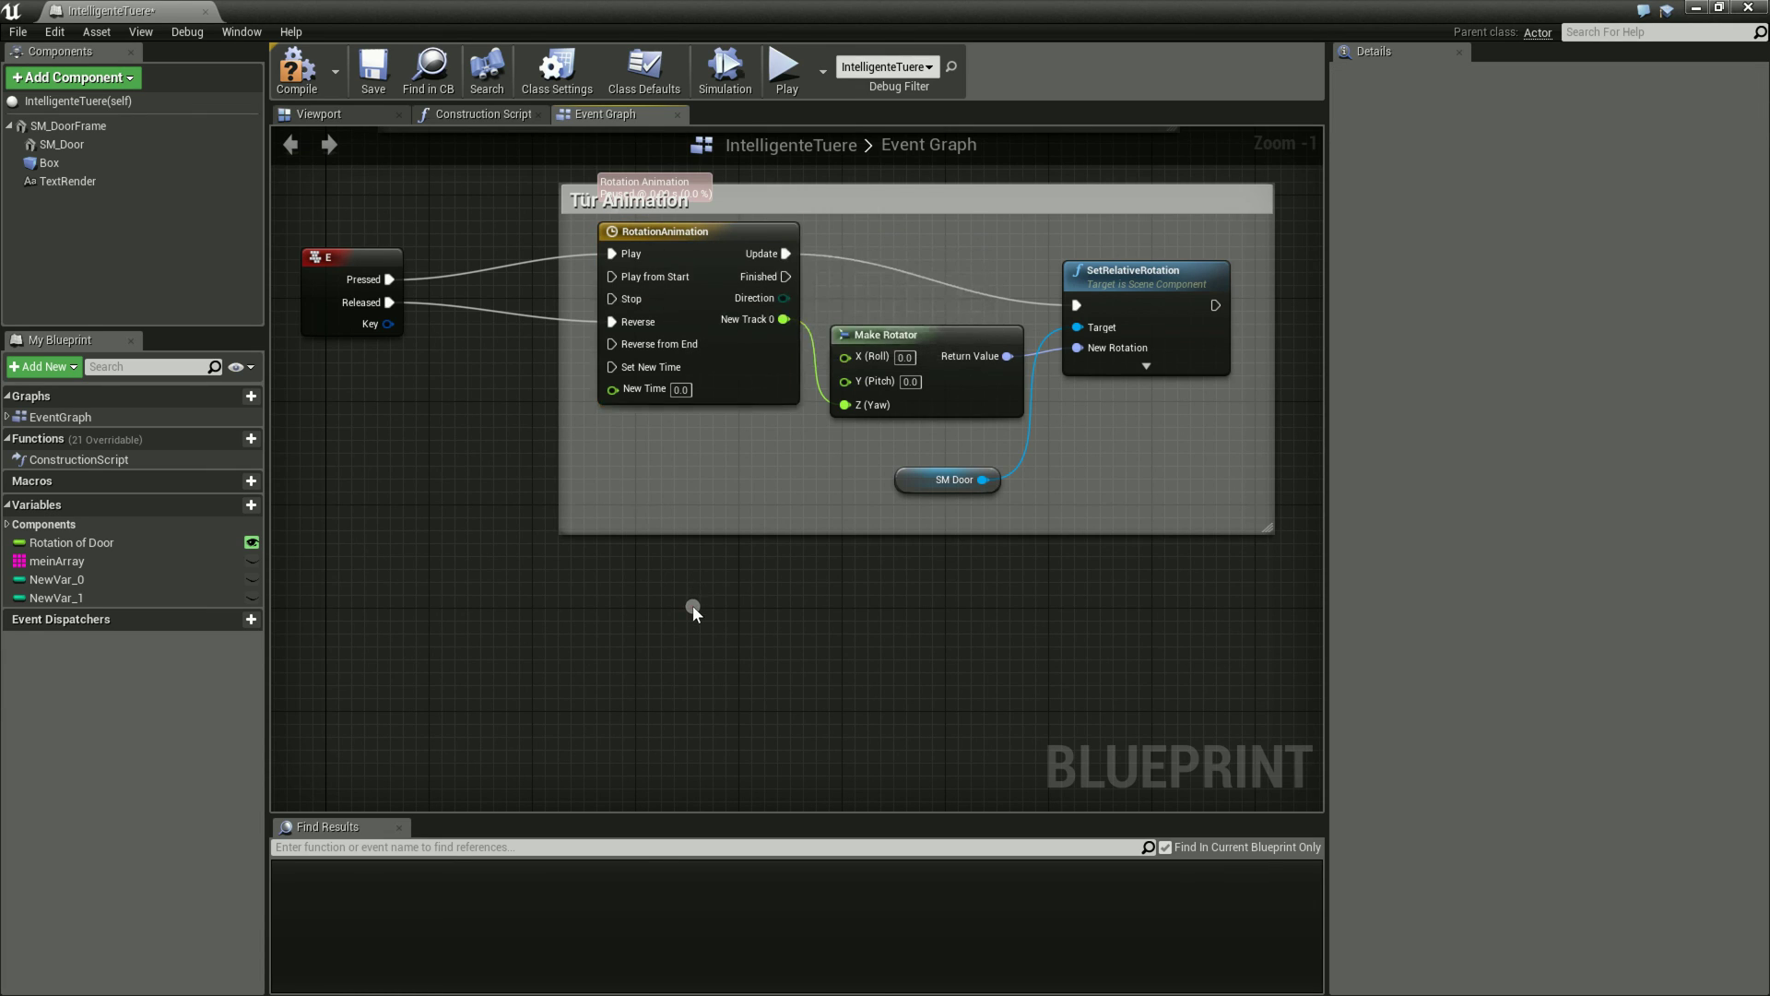